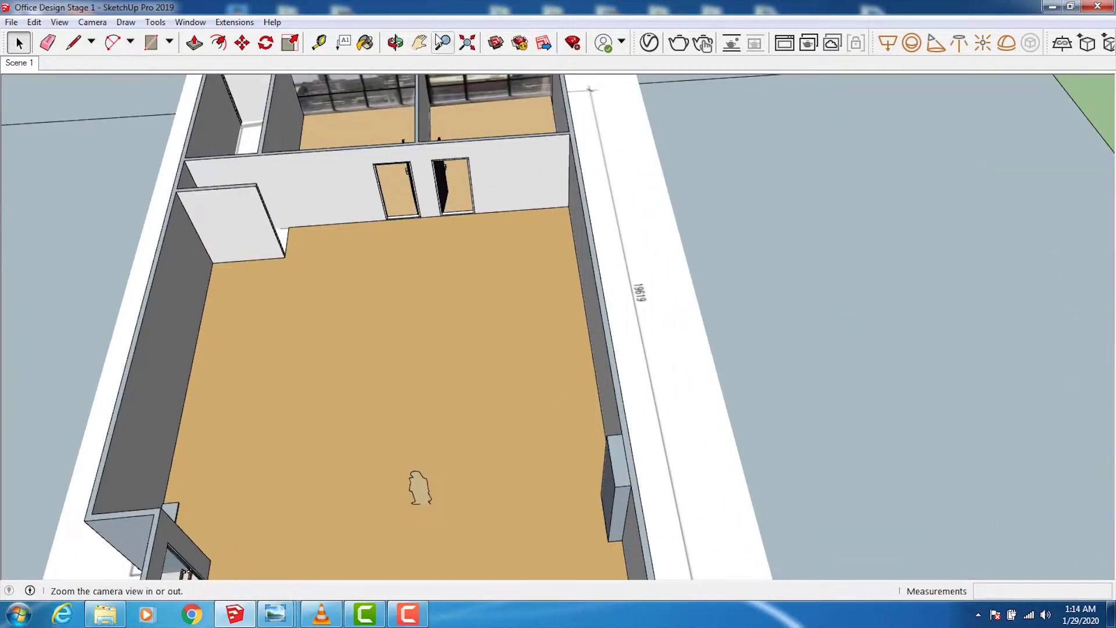
# Paste the copied yellow workstation clusters with chairs and monitors onto the empty office floor
pyautogui.click(420, 42)
pyautogui.moveTo(444, 324); pyautogui.dragTo(448, 312)
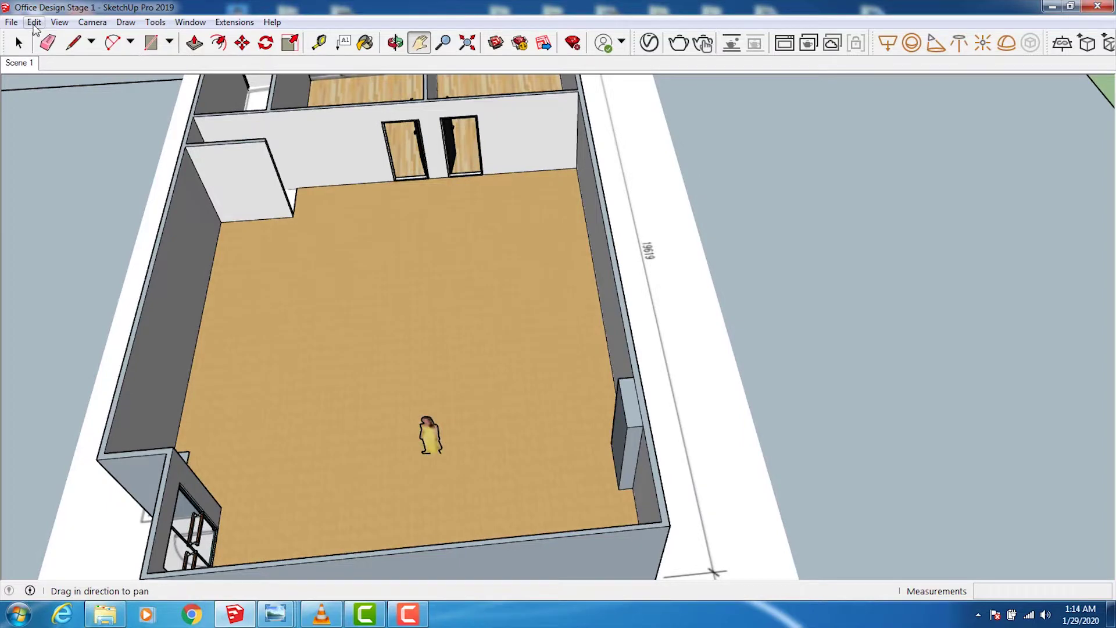
pyautogui.click(33, 22)
pyautogui.click(58, 102)
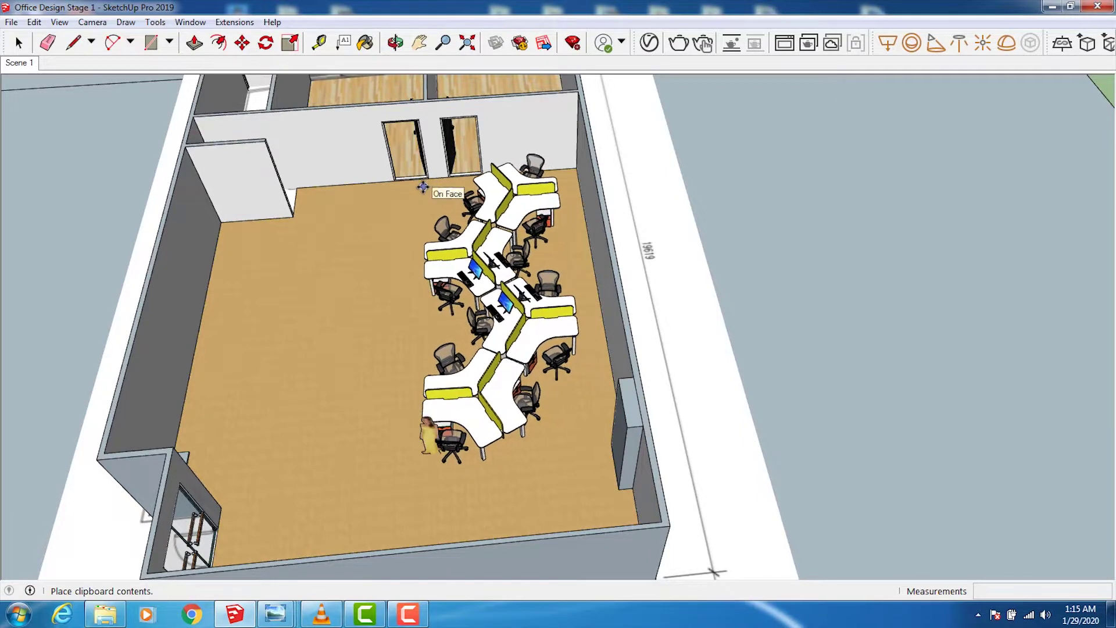
pyautogui.scroll(5, 423, 186)
pyautogui.moveTo(423, 186)
pyautogui.mouseDown(button='middle')
pyautogui.moveTo(742, 448)
pyautogui.moveTo(653, 399)
pyautogui.moveTo(653, 411)
pyautogui.mouseUp(button='middle')
pyautogui.scroll(-2, 651, 407)
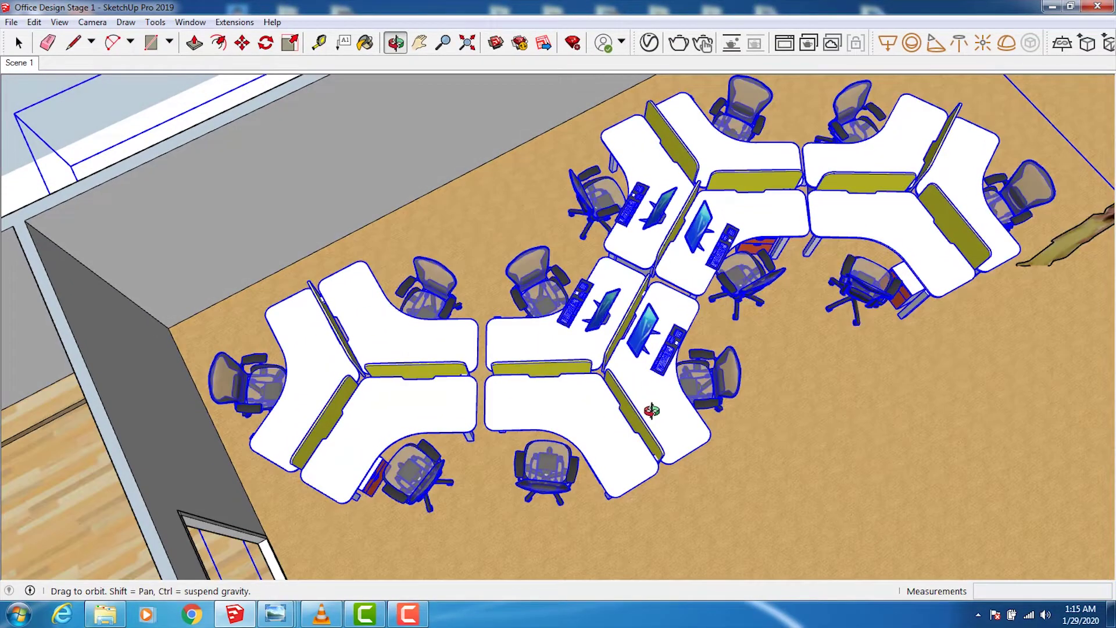
pyautogui.scroll(-3, 650, 395)
pyautogui.scroll(-3, 650, 387)
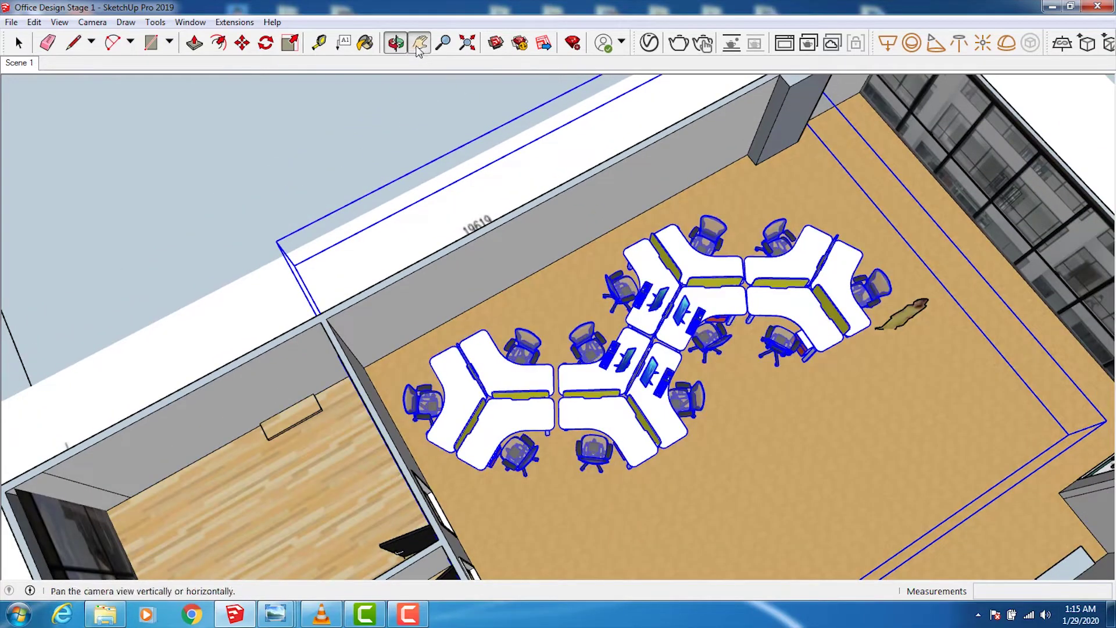
pyautogui.click(419, 43)
pyautogui.moveTo(681, 453)
pyautogui.mouseDown()
pyautogui.moveTo(645, 413)
pyautogui.moveTo(549, 385)
pyautogui.mouseUp()
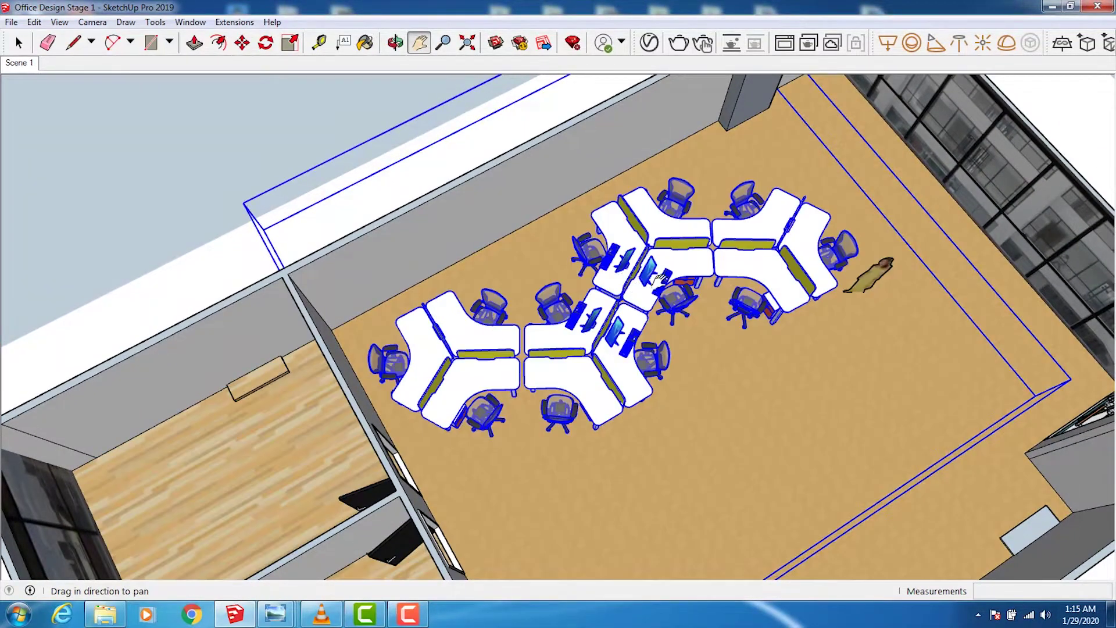
pyautogui.scroll(-2, 776, 389)
pyautogui.scroll(-1, 730, 356)
pyautogui.scroll(-1, 733, 374)
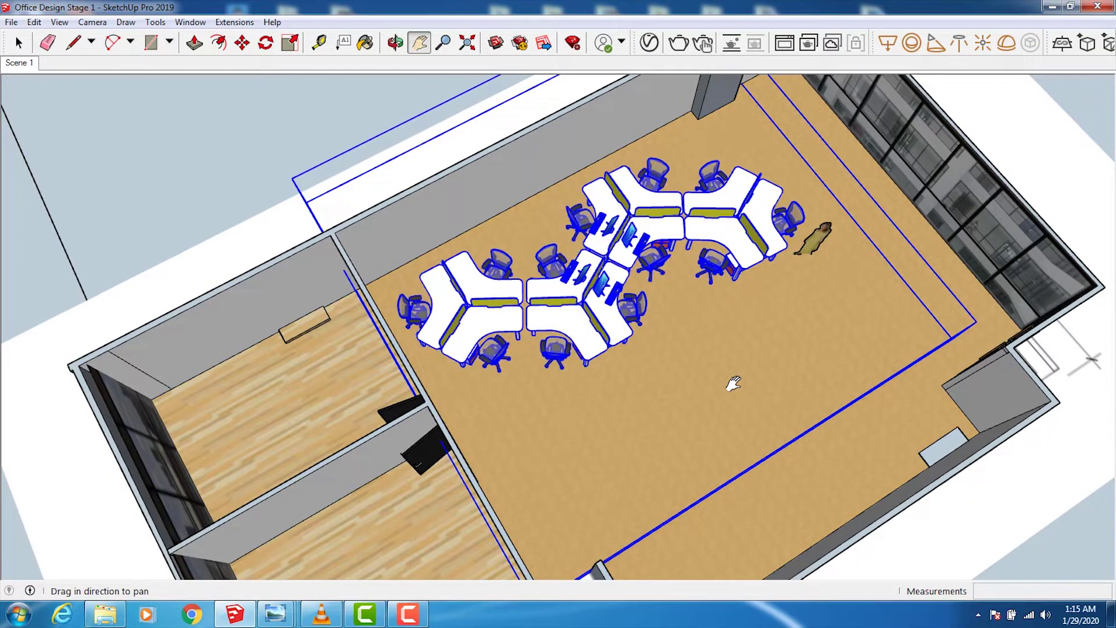
pyautogui.moveTo(663, 424); pyautogui.dragTo(642, 396)
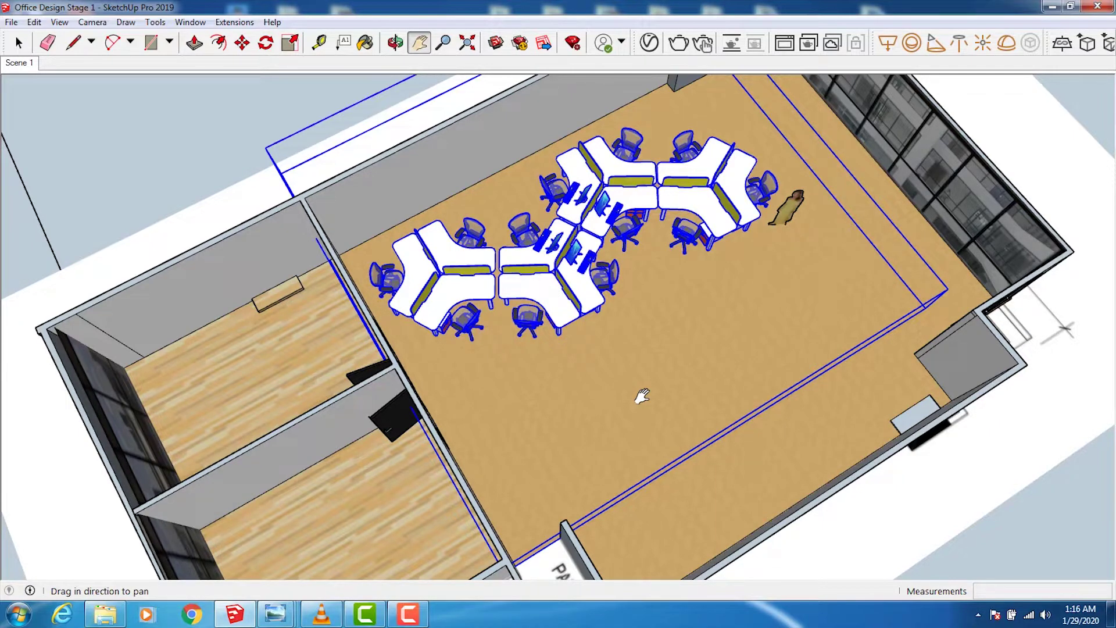
pyautogui.moveTo(627, 376)
pyautogui.mouseDown()
pyautogui.moveTo(578, 386)
pyautogui.moveTo(588, 373)
pyautogui.mouseUp()
pyautogui.scroll(-1, 578, 386)
pyautogui.scroll(-1, 578, 386)
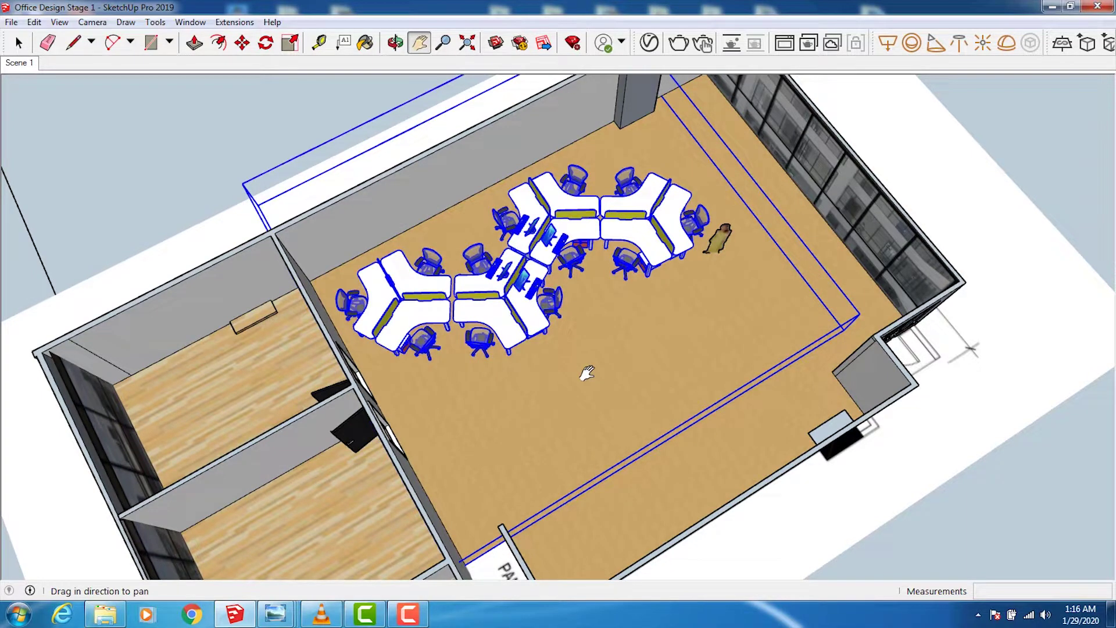
pyautogui.press('o')
pyautogui.moveTo(558, 356); pyautogui.dragTo(561, 356)
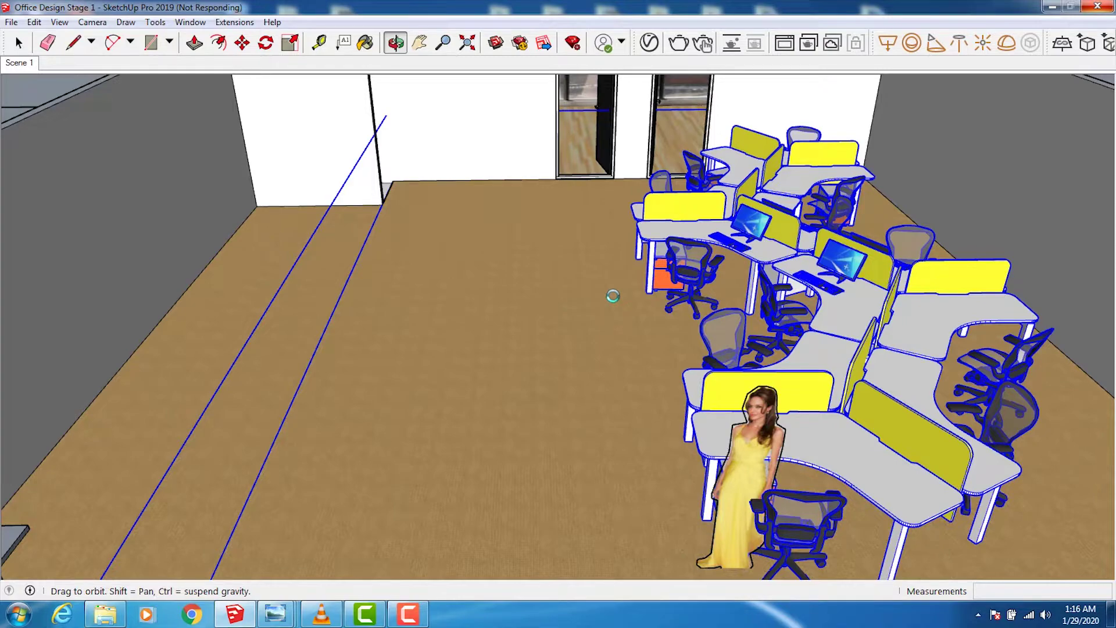
pyautogui.moveTo(593, 294)
pyautogui.mouseDown()
pyautogui.moveTo(598, 374)
pyautogui.moveTo(608, 348)
pyautogui.mouseUp()
pyautogui.scroll(-5, 597, 312)
pyautogui.scroll(-5, 597, 311)
pyautogui.scroll(5, 573, 319)
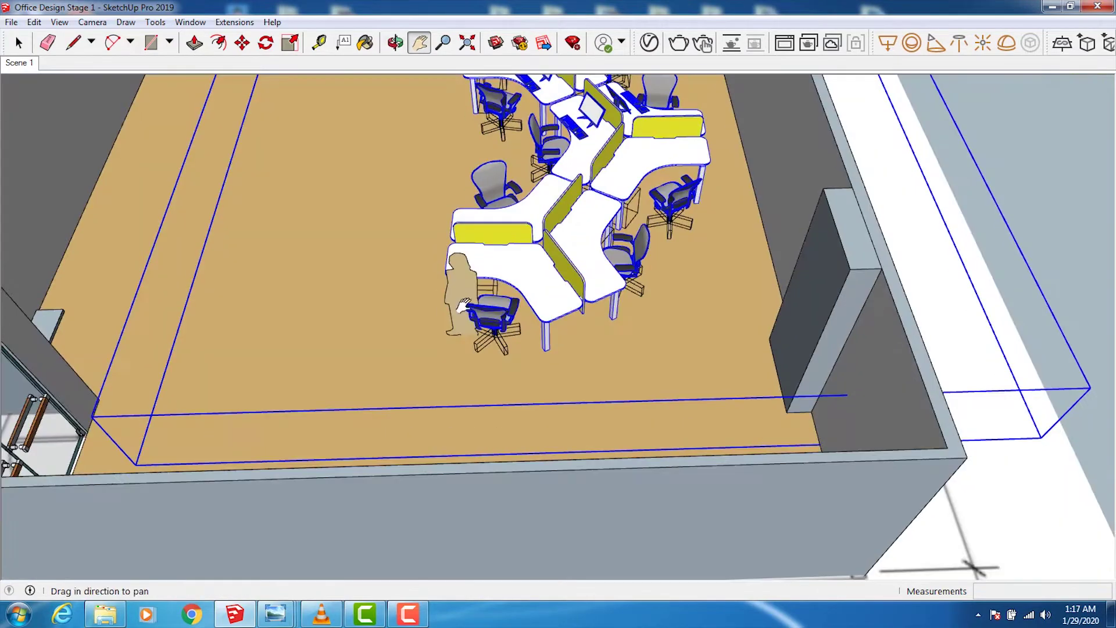
pyautogui.click(395, 43)
pyautogui.moveTo(467, 243)
pyautogui.mouseDown()
pyautogui.moveTo(634, 313)
pyautogui.moveTo(668, 289)
pyautogui.moveTo(678, 259)
pyautogui.mouseUp()
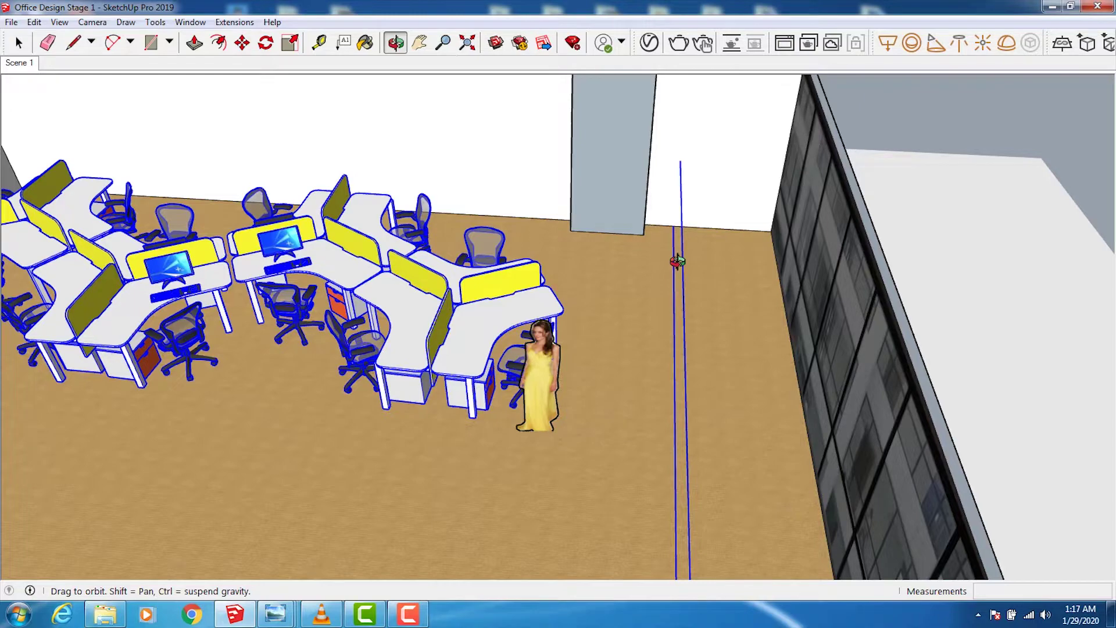
pyautogui.scroll(-5, 593, 330)
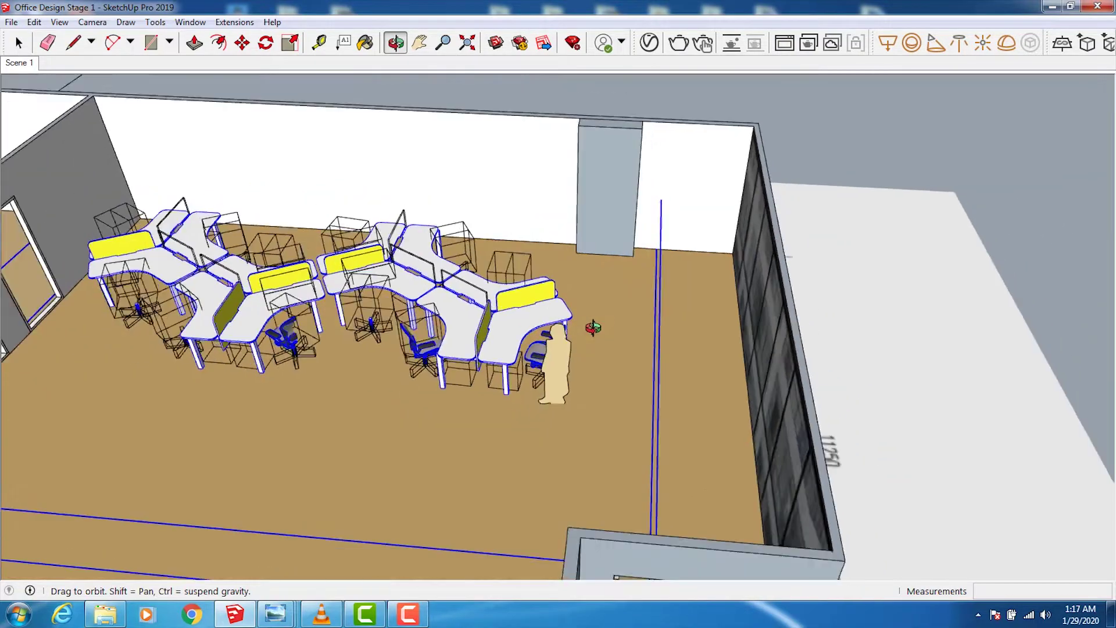
pyautogui.scroll(-2, 589, 326)
pyautogui.moveTo(588, 326)
pyautogui.mouseDown()
pyautogui.moveTo(582, 411)
pyautogui.moveTo(600, 393)
pyautogui.mouseUp()
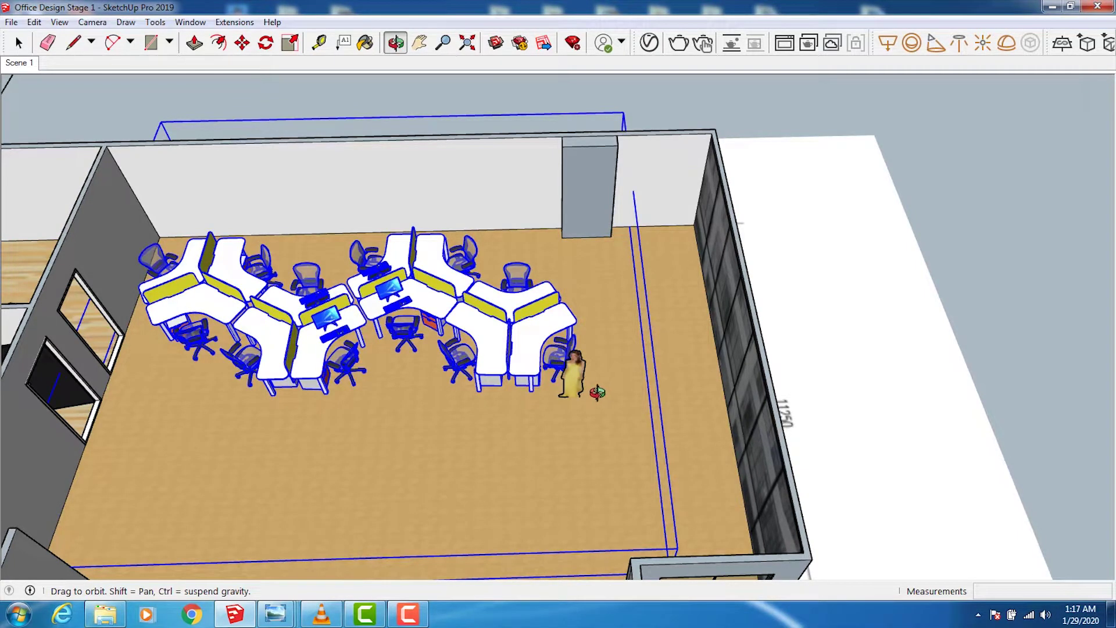
pyautogui.moveTo(509, 388); pyautogui.dragTo(515, 327)
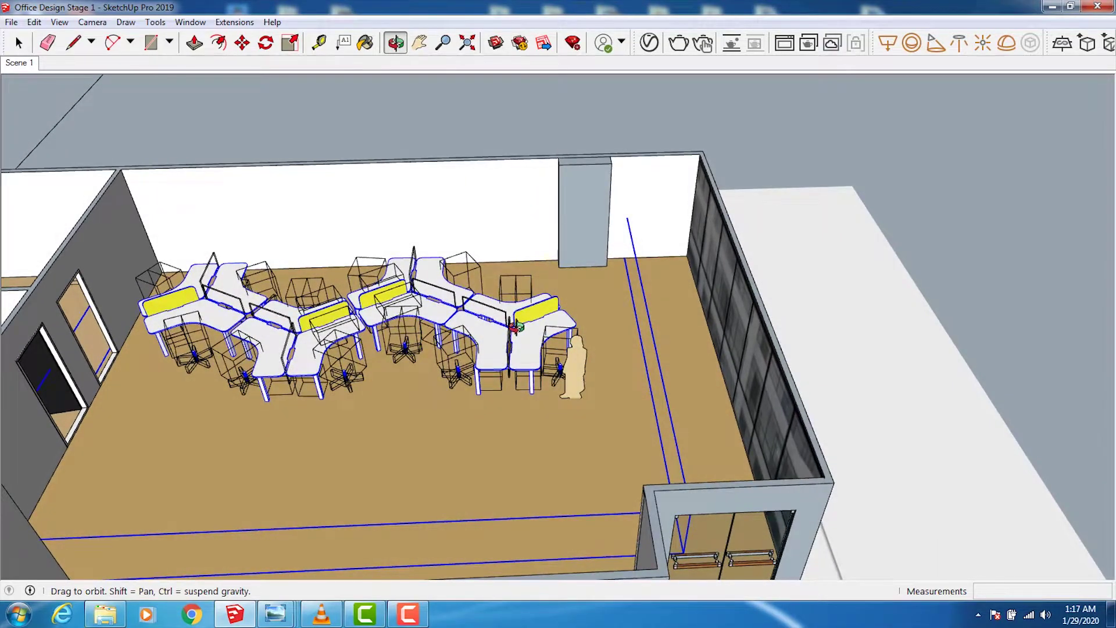
pyautogui.moveTo(245, 329)
pyautogui.mouseDown()
pyautogui.moveTo(392, 277)
pyautogui.moveTo(303, 355)
pyautogui.moveTo(307, 337)
pyautogui.moveTo(312, 392)
pyautogui.moveTo(292, 413)
pyautogui.mouseUp()
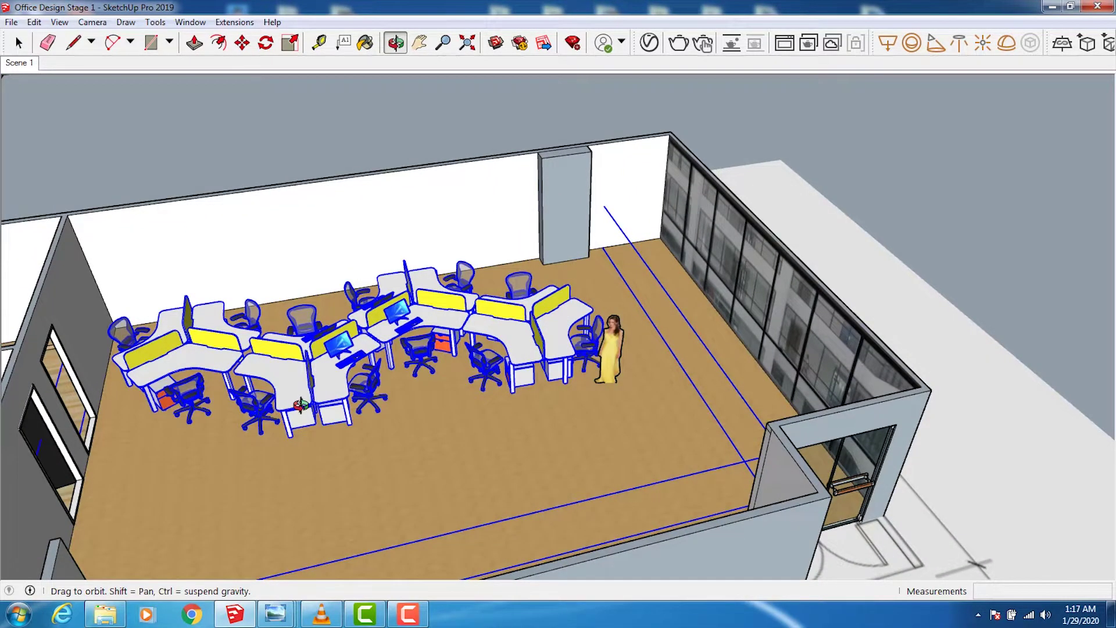
pyautogui.moveTo(301, 405); pyautogui.dragTo(837, 346)
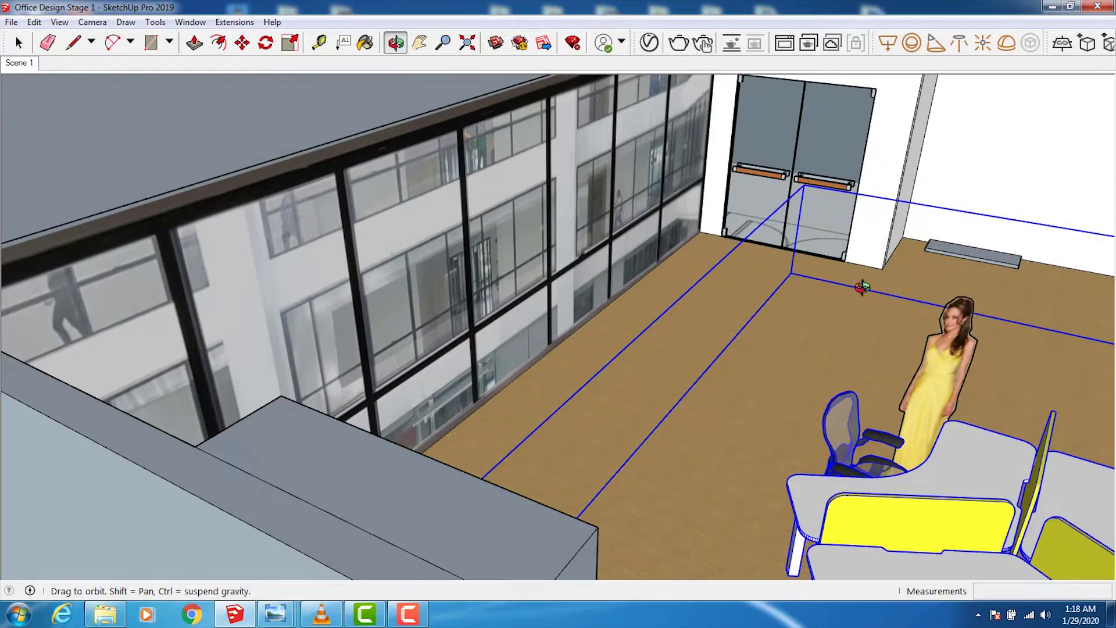
pyautogui.moveTo(759, 289); pyautogui.dragTo(792, 309)
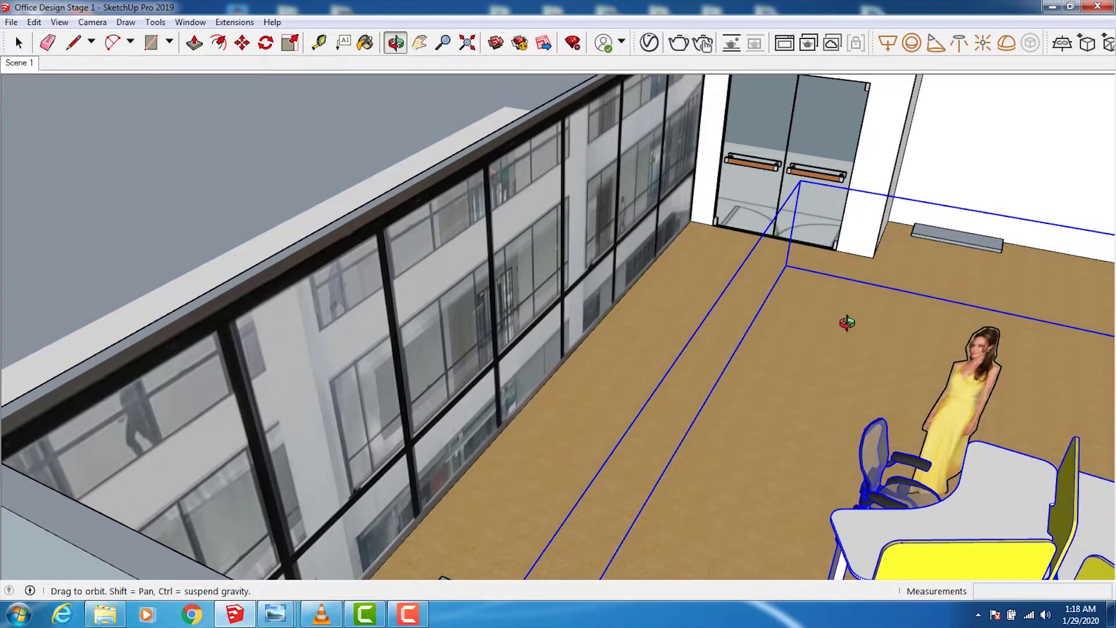
pyautogui.moveTo(857, 343)
pyautogui.mouseDown()
pyautogui.moveTo(717, 369)
pyautogui.moveTo(637, 308)
pyautogui.moveTo(629, 222)
pyautogui.mouseUp()
pyautogui.scroll(-3, 629, 222)
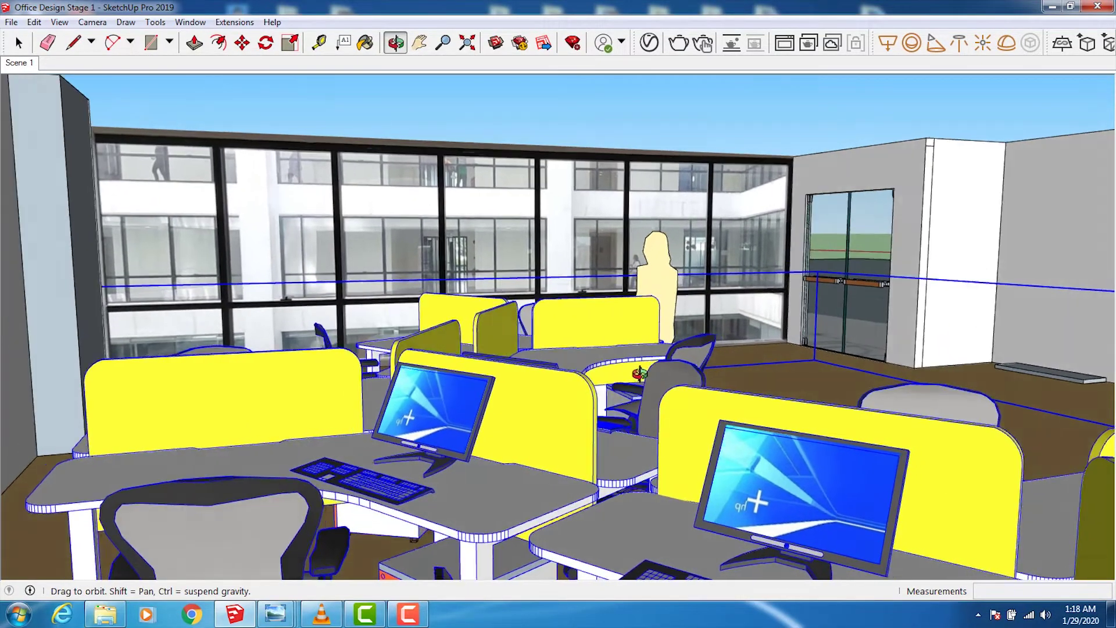
pyautogui.moveTo(639, 373); pyautogui.dragTo(645, 404)
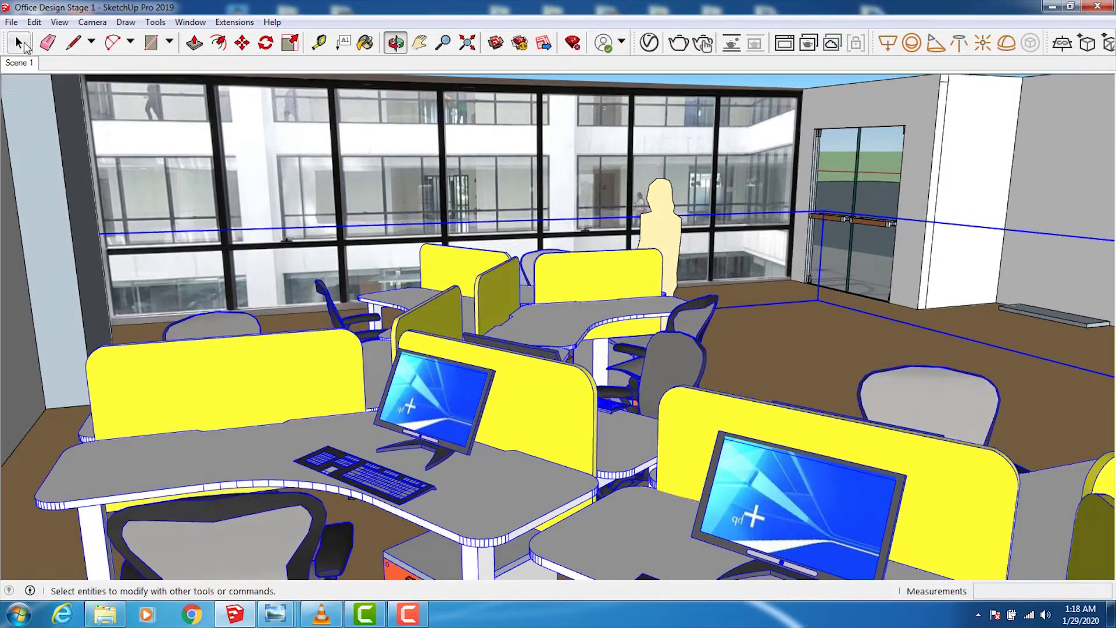
pyautogui.click(18, 43)
pyautogui.click(752, 103)
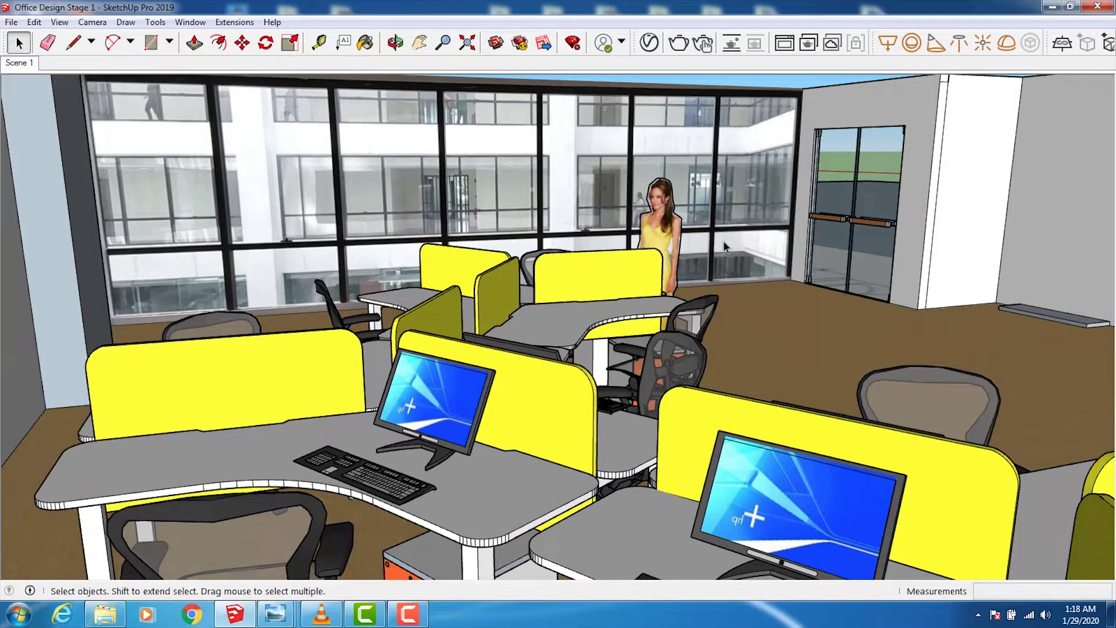
pyautogui.click(425, 47)
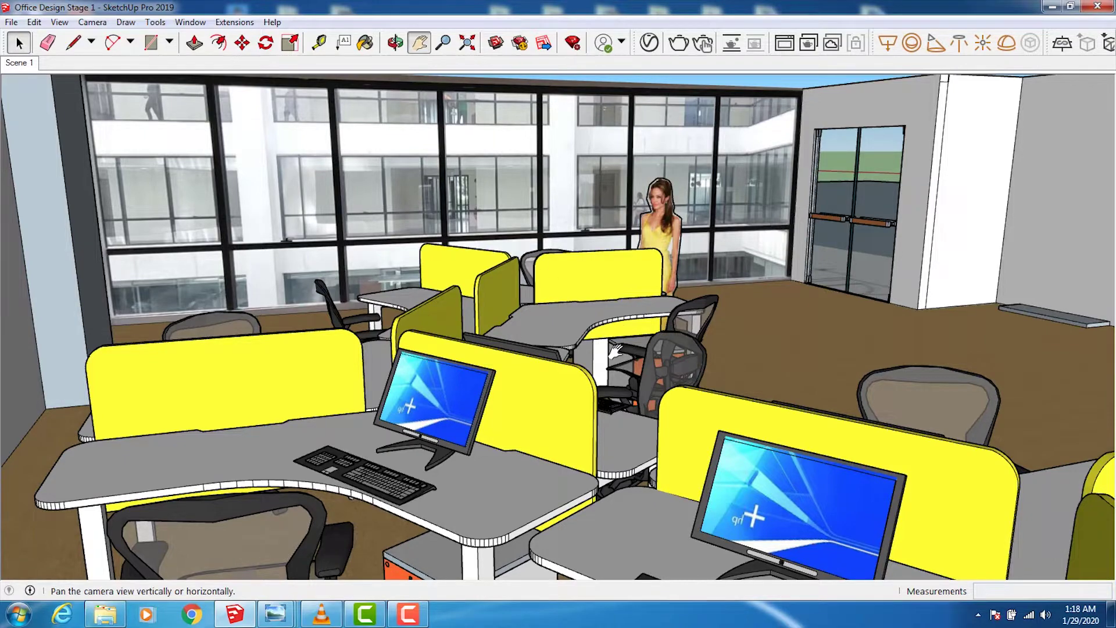
pyautogui.moveTo(680, 454); pyautogui.dragTo(628, 354)
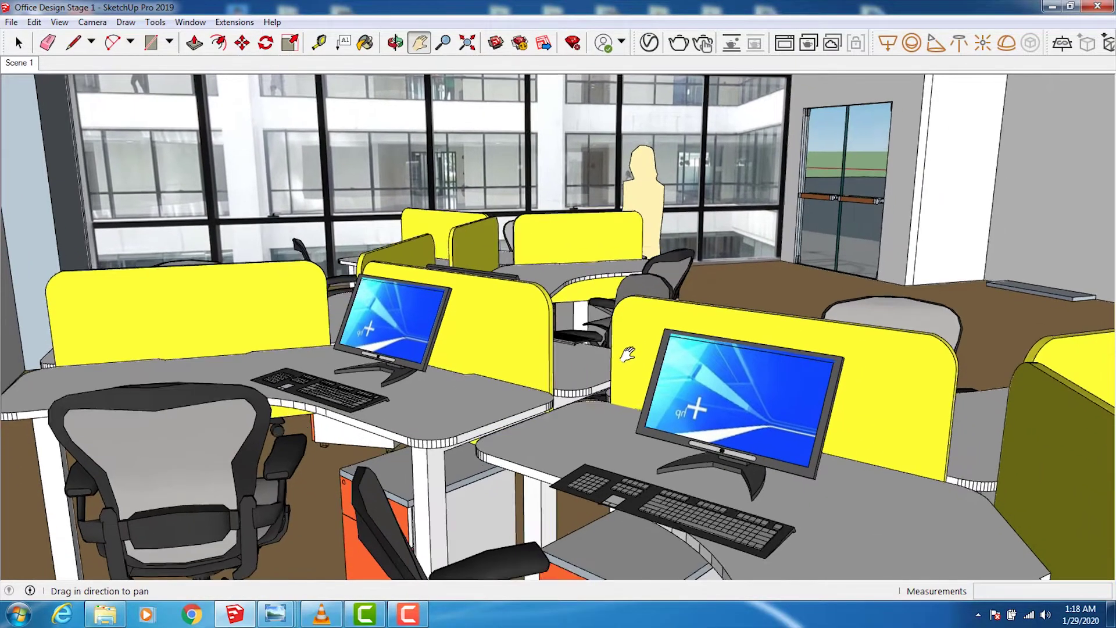
pyautogui.scroll(-1, 628, 354)
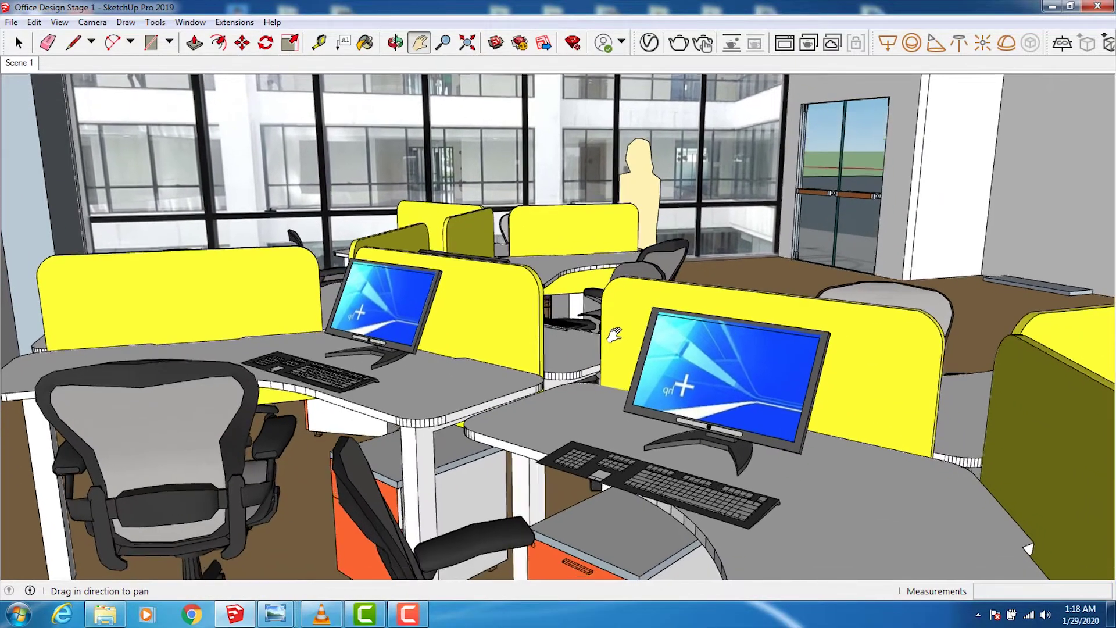
pyautogui.scroll(-1, 625, 353)
pyautogui.scroll(-1, 622, 352)
pyautogui.scroll(-1, 619, 352)
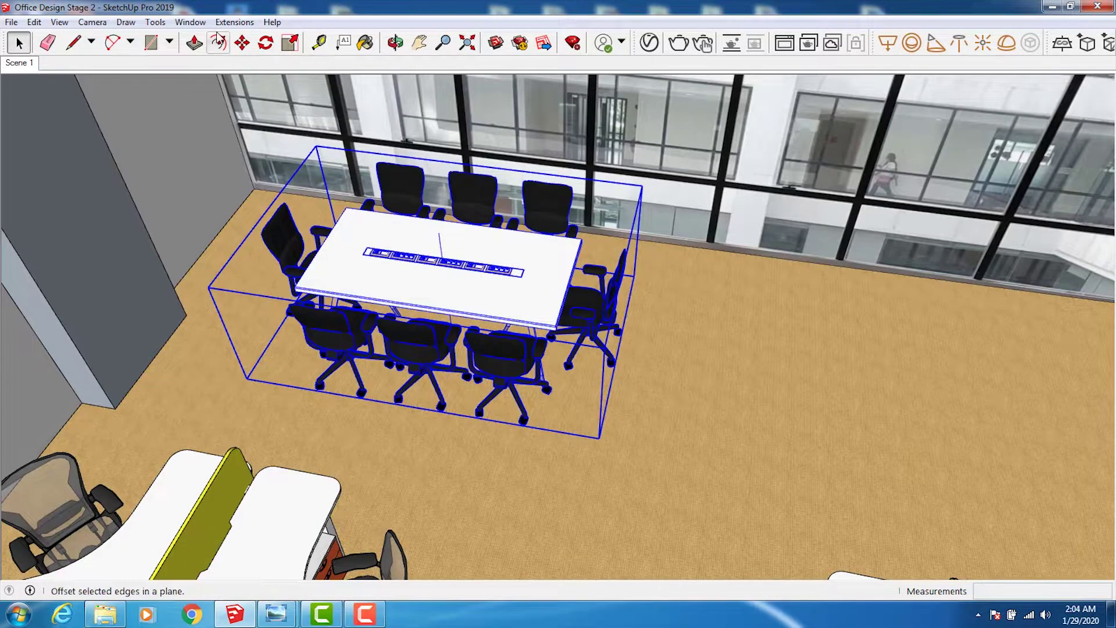
# Scale the conference table and chairs group uniformly by a corner grip to 1.05
pyautogui.click(156, 23)
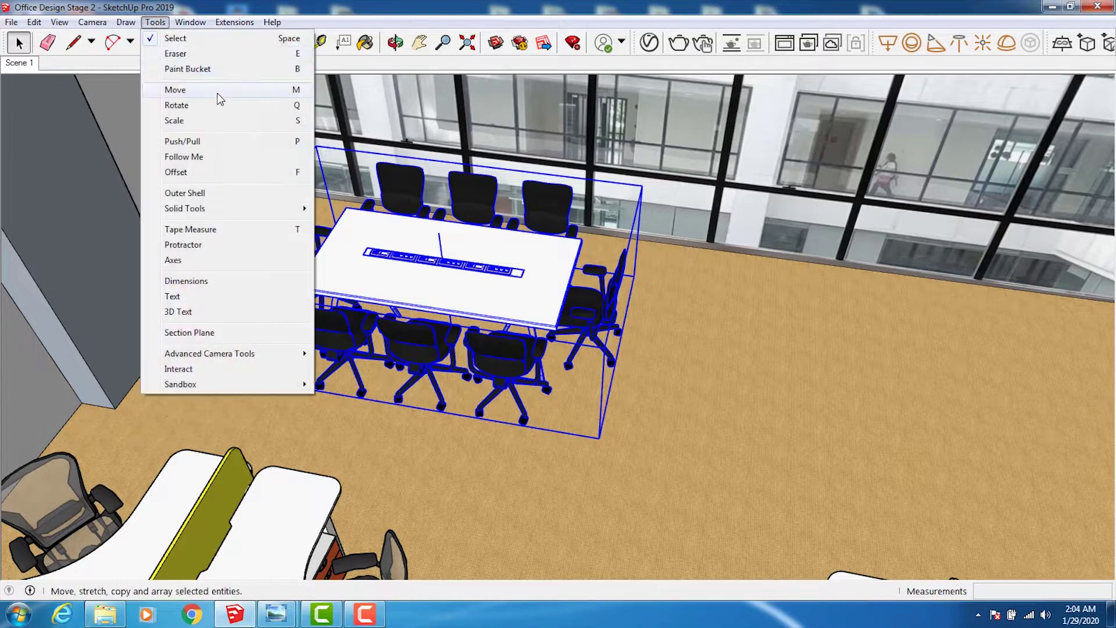
pyautogui.click(229, 122)
pyautogui.click(642, 186)
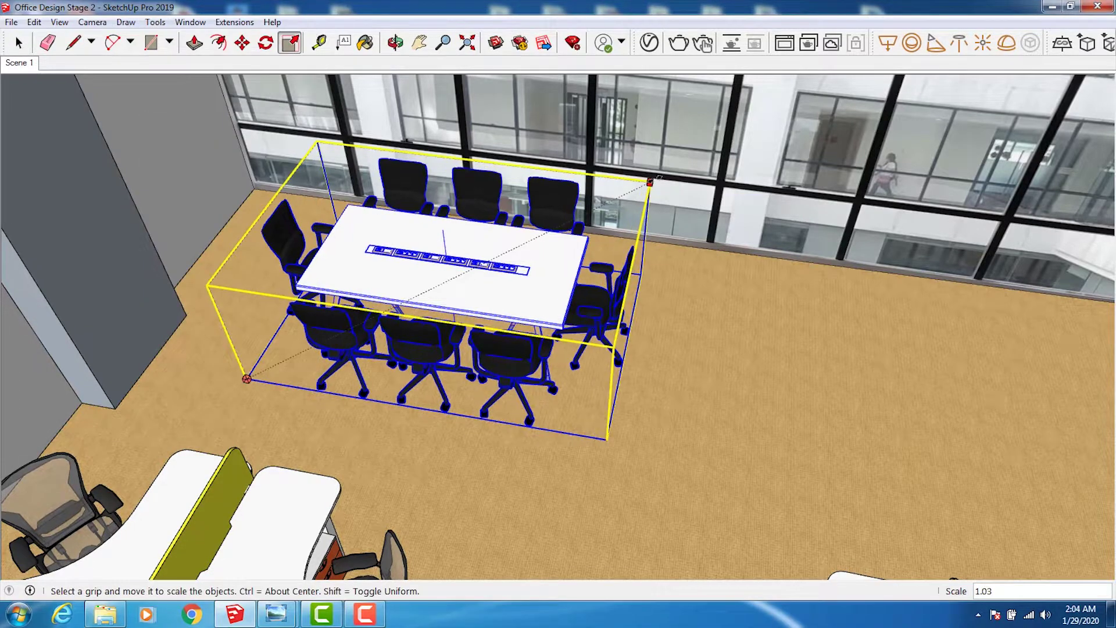
pyautogui.click(662, 176)
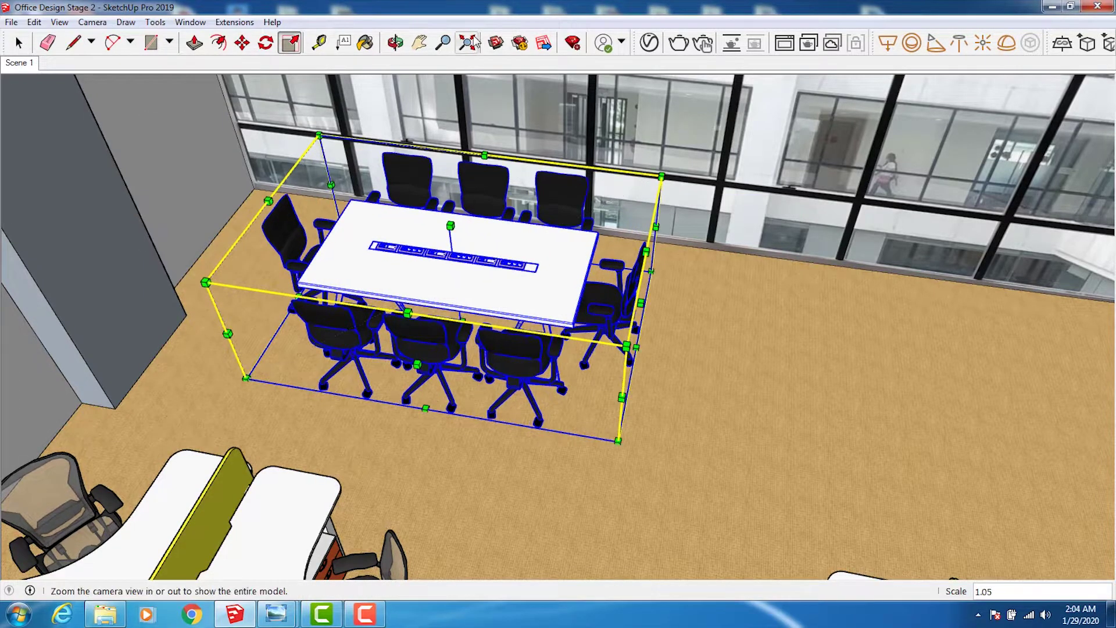
pyautogui.moveTo(651, 200); pyautogui.dragTo(374, 230, button='middle')
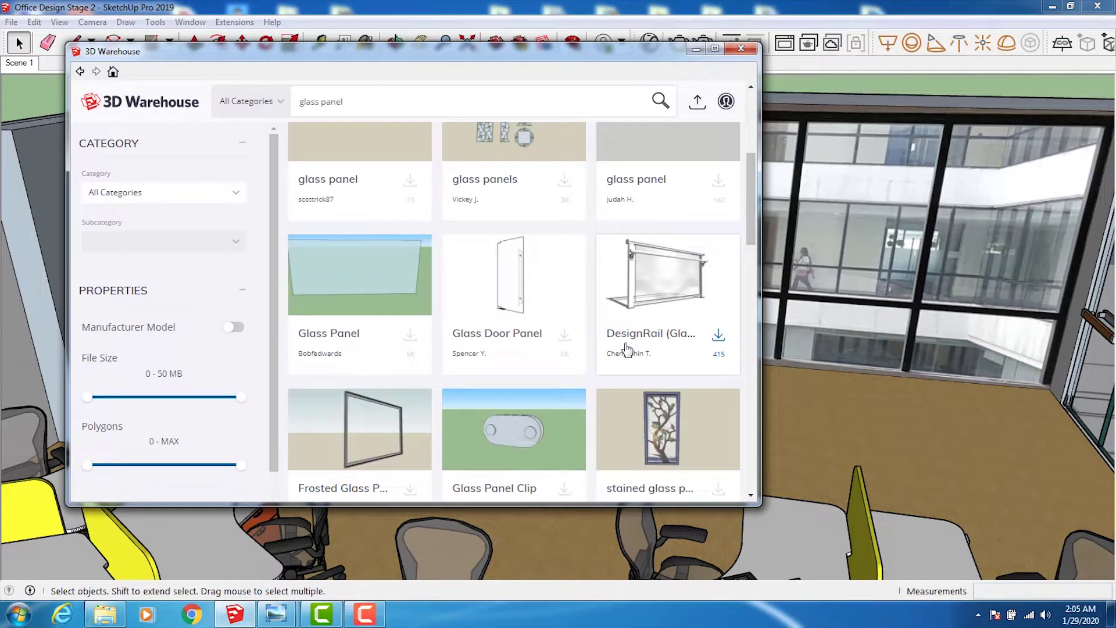
# Scroll the 3D Warehouse 'glass panel' results down to the double-door glass partition
pyautogui.scroll(-1, 626, 349)
pyautogui.scroll(-2, 626, 349)
pyautogui.scroll(-3, 628, 349)
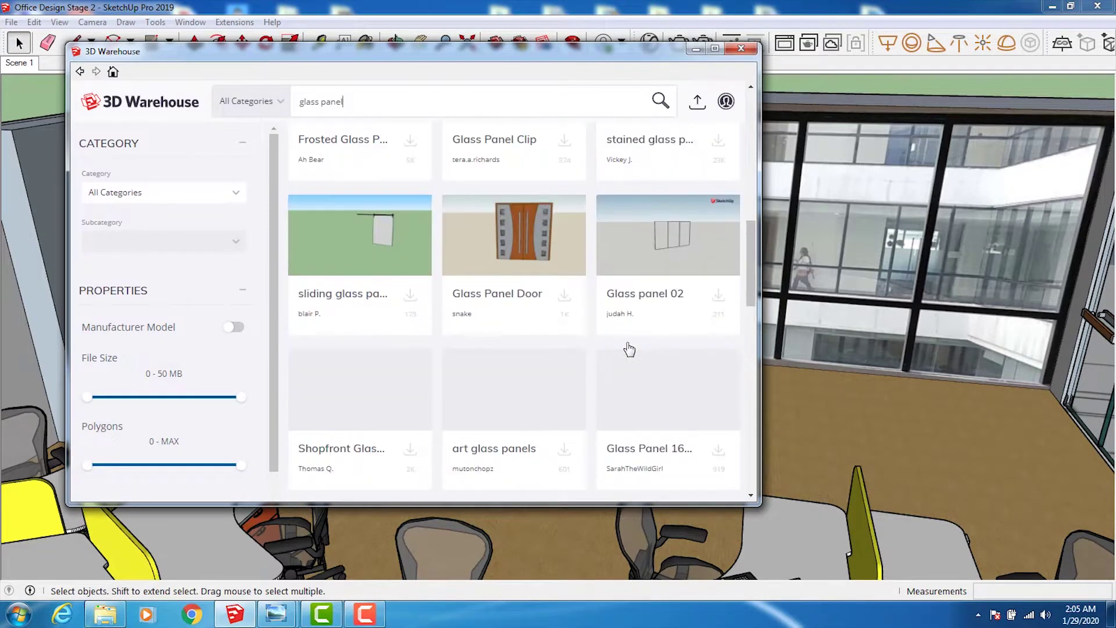
pyautogui.scroll(-2, 629, 349)
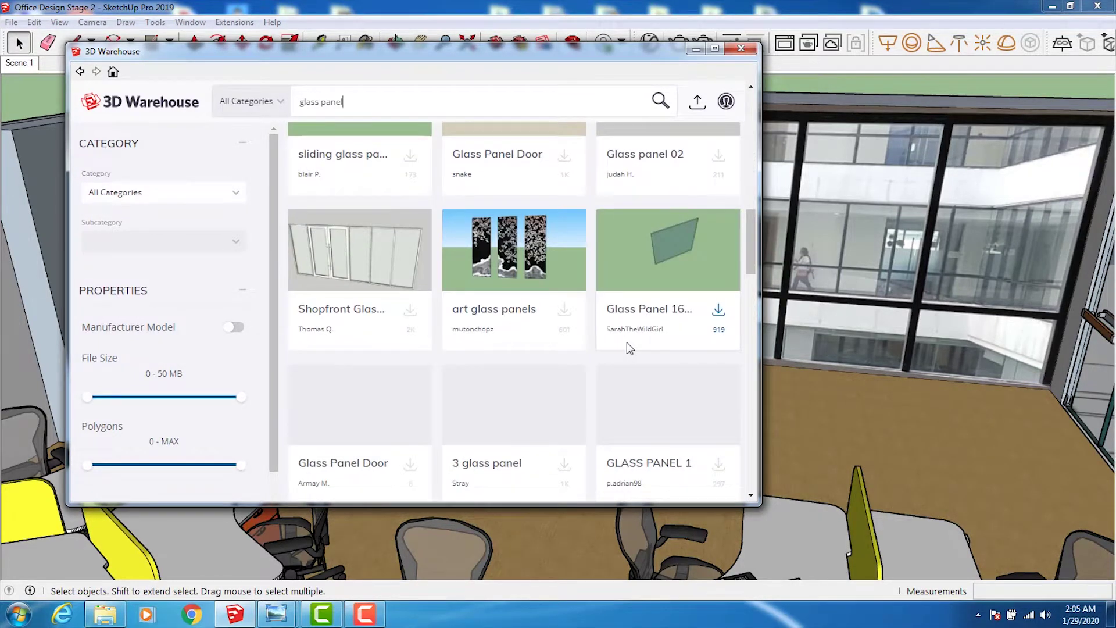
pyautogui.scroll(-2, 628, 347)
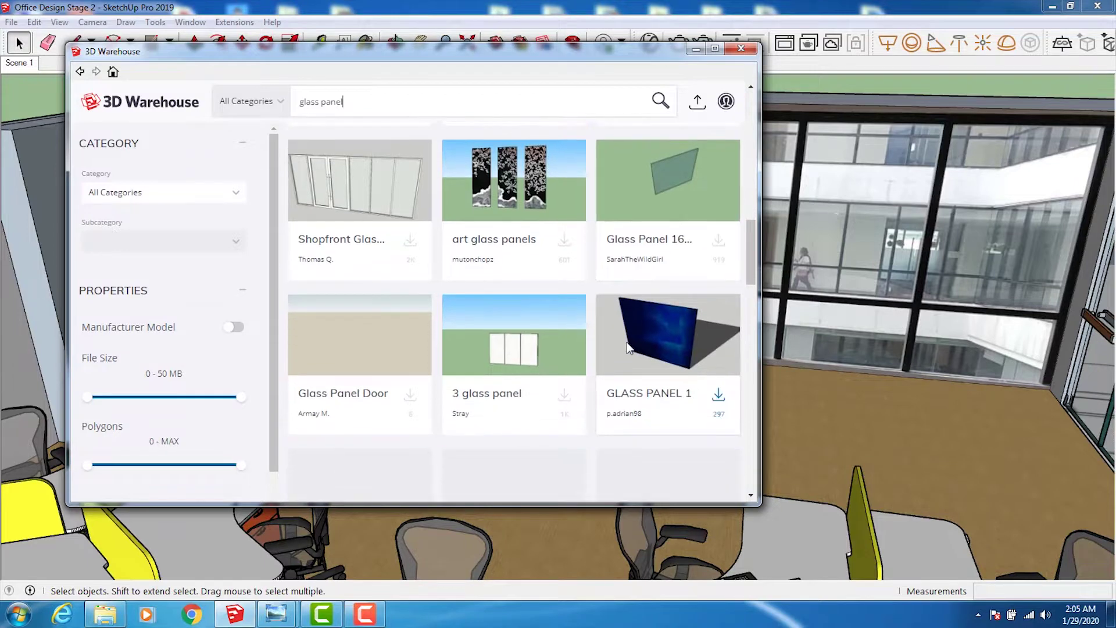
pyautogui.scroll(-3, 632, 349)
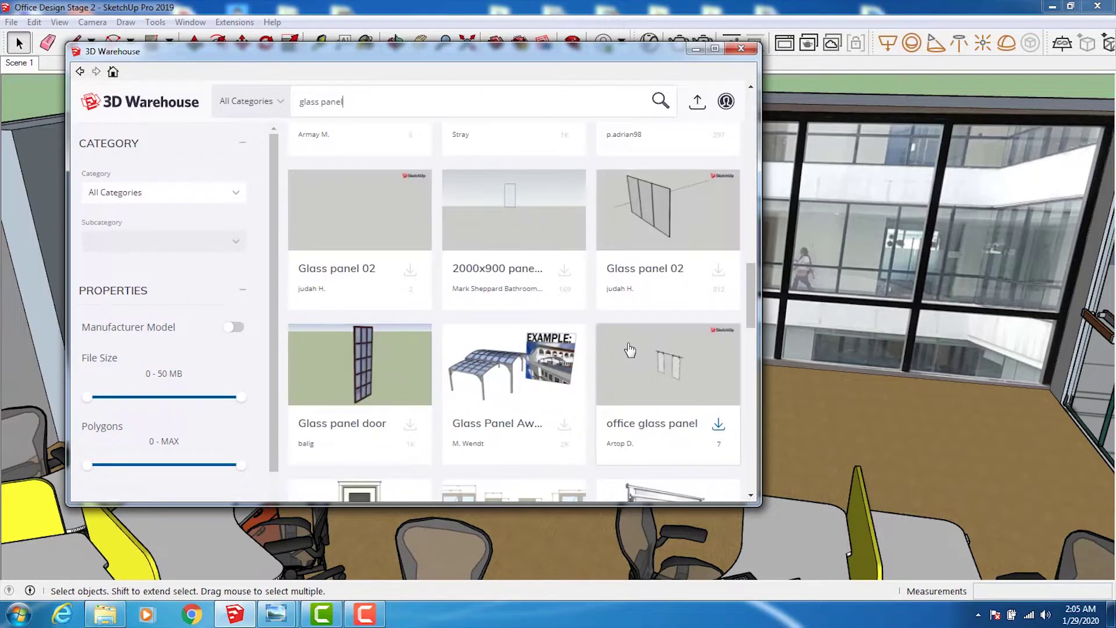
pyautogui.scroll(-3, 592, 347)
pyautogui.scroll(-1, 594, 352)
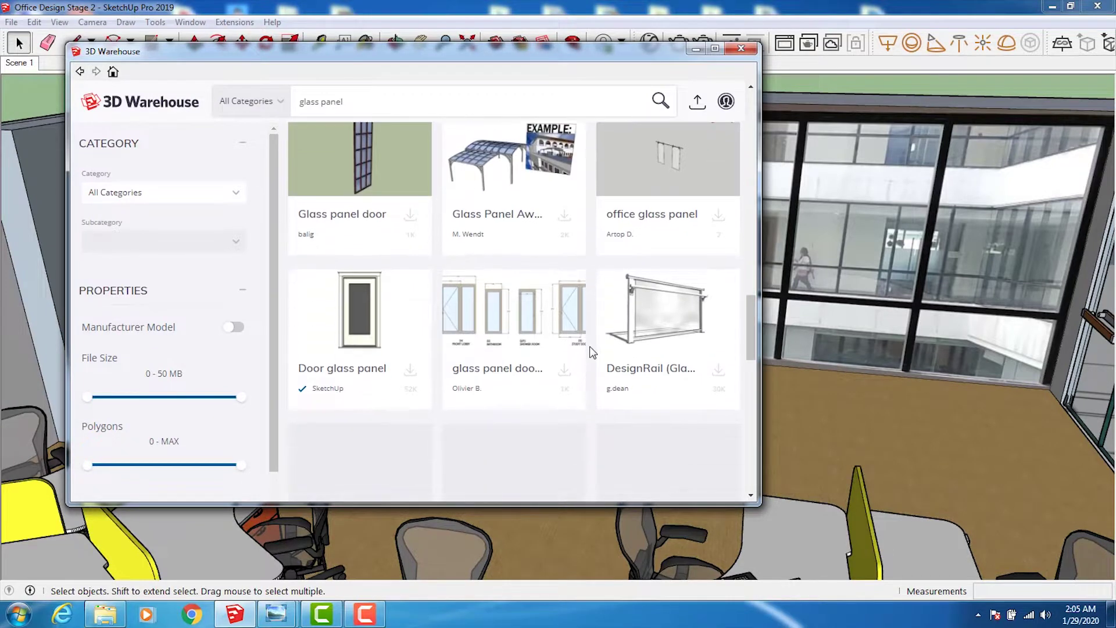
pyautogui.scroll(-2, 592, 352)
pyautogui.scroll(-1, 591, 351)
pyautogui.scroll(-2, 591, 351)
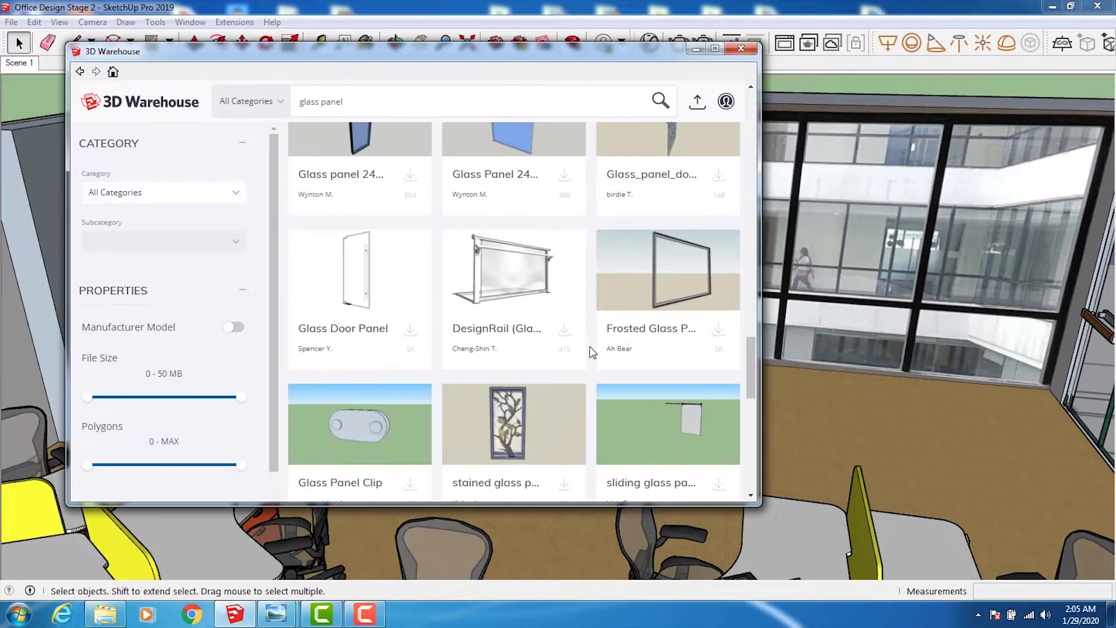
pyautogui.scroll(-5, 592, 352)
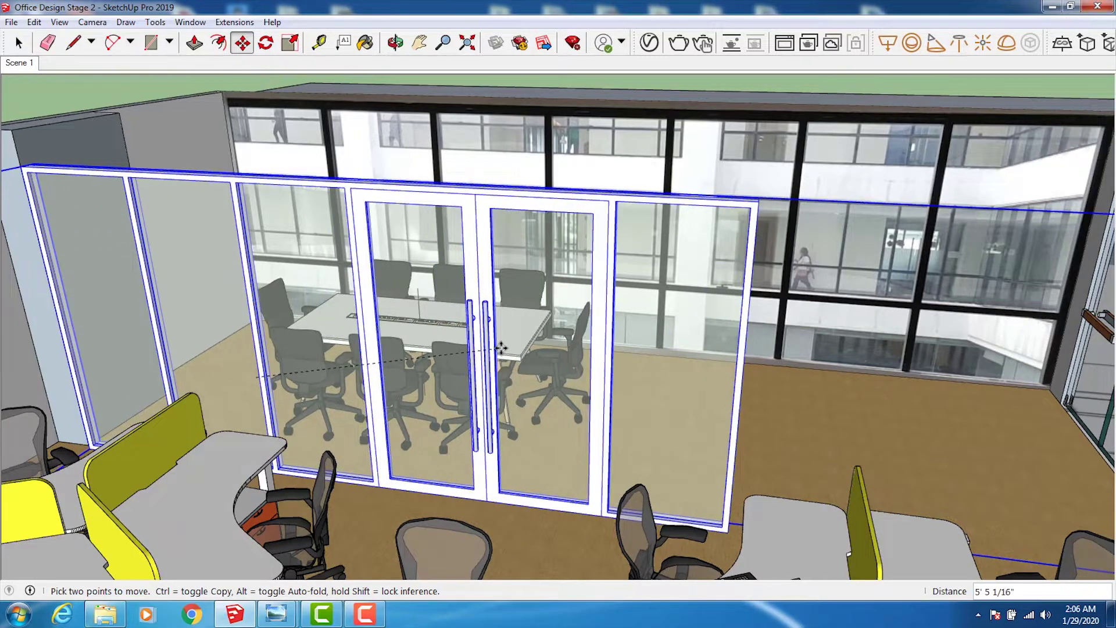
# Drop the double-door glass partition in front of the conference table and view it from above
pyautogui.click(501, 347)
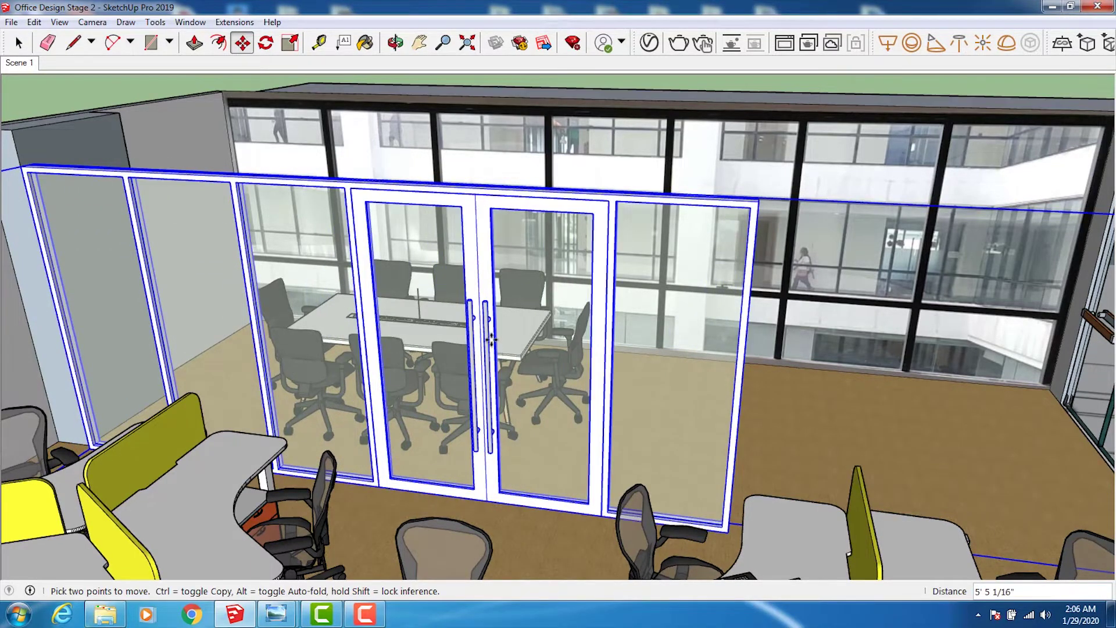
pyautogui.click(395, 43)
pyautogui.moveTo(581, 431)
pyautogui.mouseDown()
pyautogui.moveTo(504, 416)
pyautogui.moveTo(476, 332)
pyautogui.moveTo(462, 407)
pyautogui.moveTo(459, 364)
pyautogui.moveTo(523, 418)
pyautogui.moveTo(791, 374)
pyautogui.mouseUp()
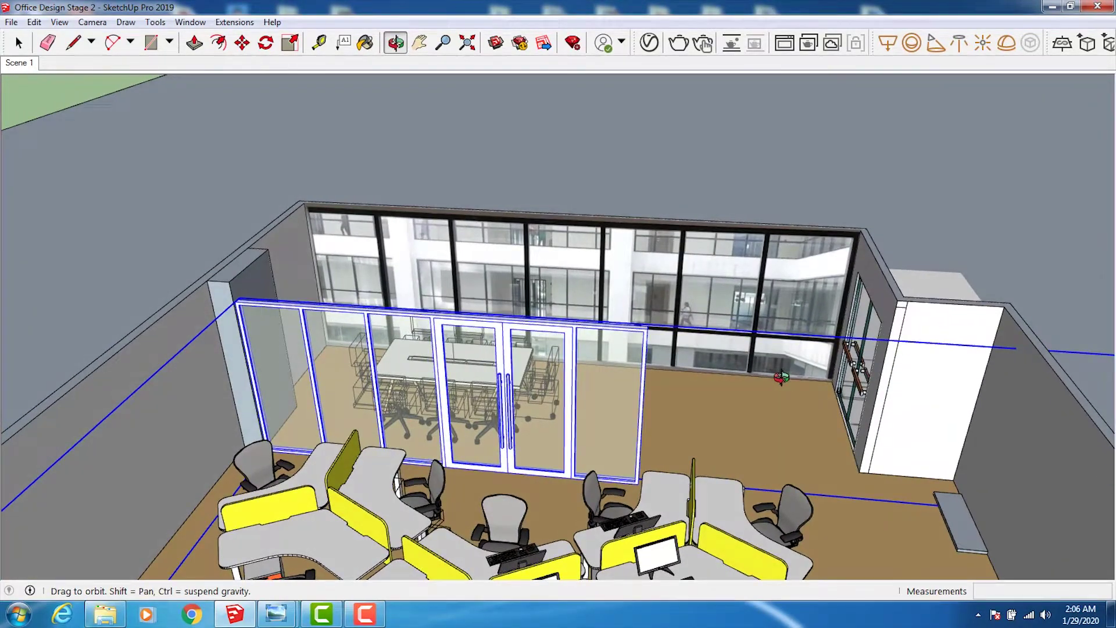
pyautogui.moveTo(744, 382); pyautogui.dragTo(773, 359)
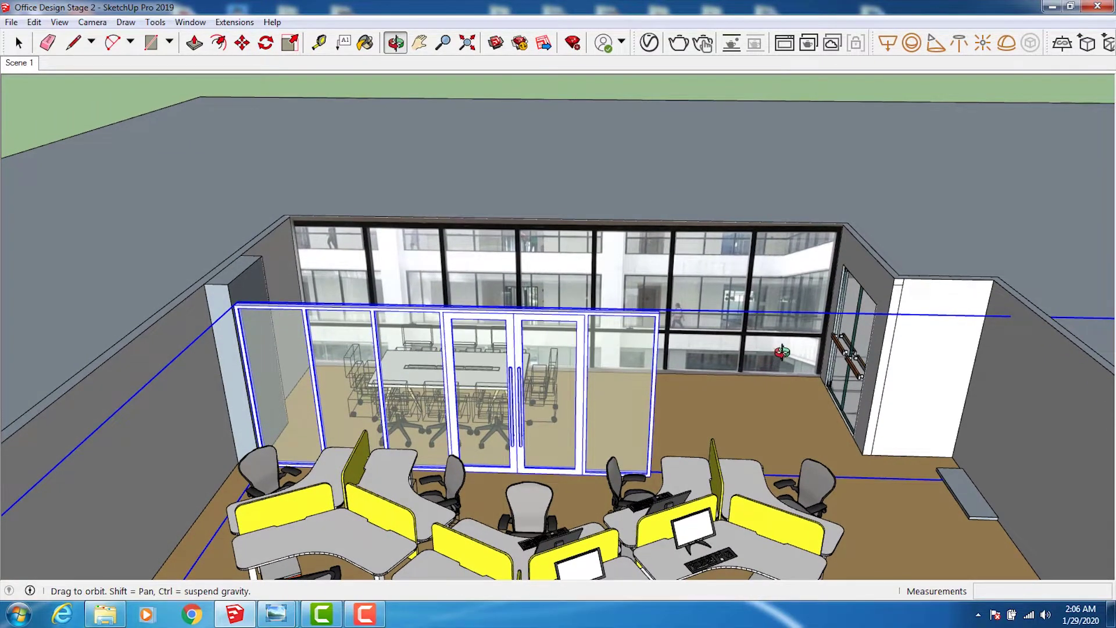
# Orbit around the glass partition to inspect it alongside the conference room, then clear the selection
pyautogui.moveTo(782, 352)
pyautogui.mouseDown()
pyautogui.moveTo(729, 389)
pyautogui.moveTo(770, 338)
pyautogui.moveTo(725, 317)
pyautogui.mouseUp()
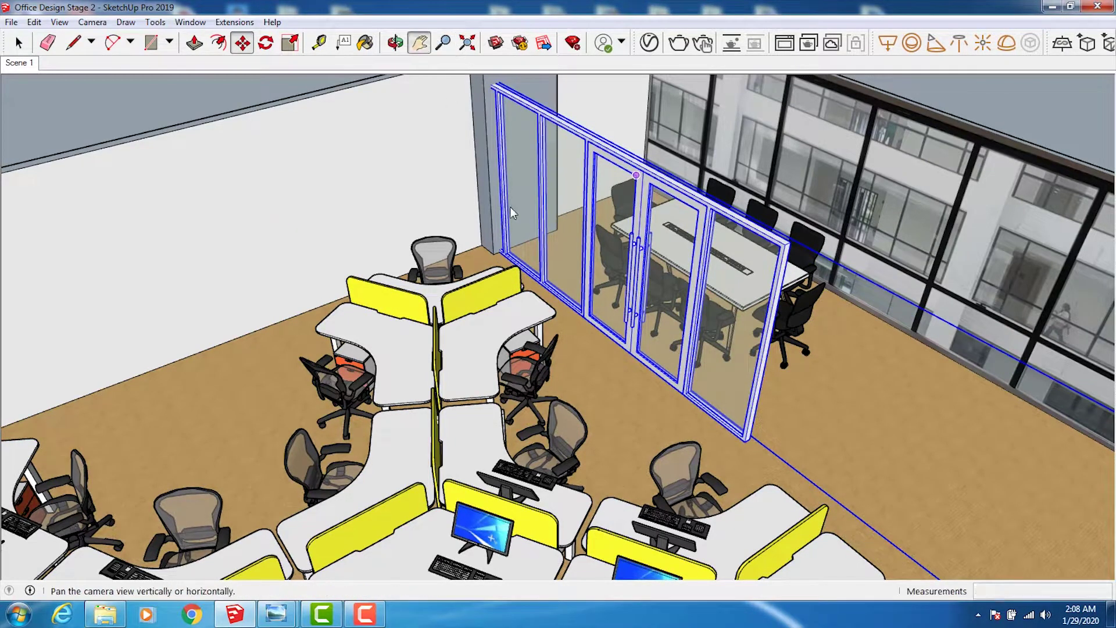
pyautogui.press('o')
pyautogui.moveTo(497, 213)
pyautogui.mouseDown()
pyautogui.moveTo(711, 256)
pyautogui.moveTo(776, 251)
pyautogui.moveTo(550, 318)
pyautogui.moveTo(548, 218)
pyautogui.moveTo(446, 185)
pyautogui.moveTo(457, 192)
pyautogui.mouseUp()
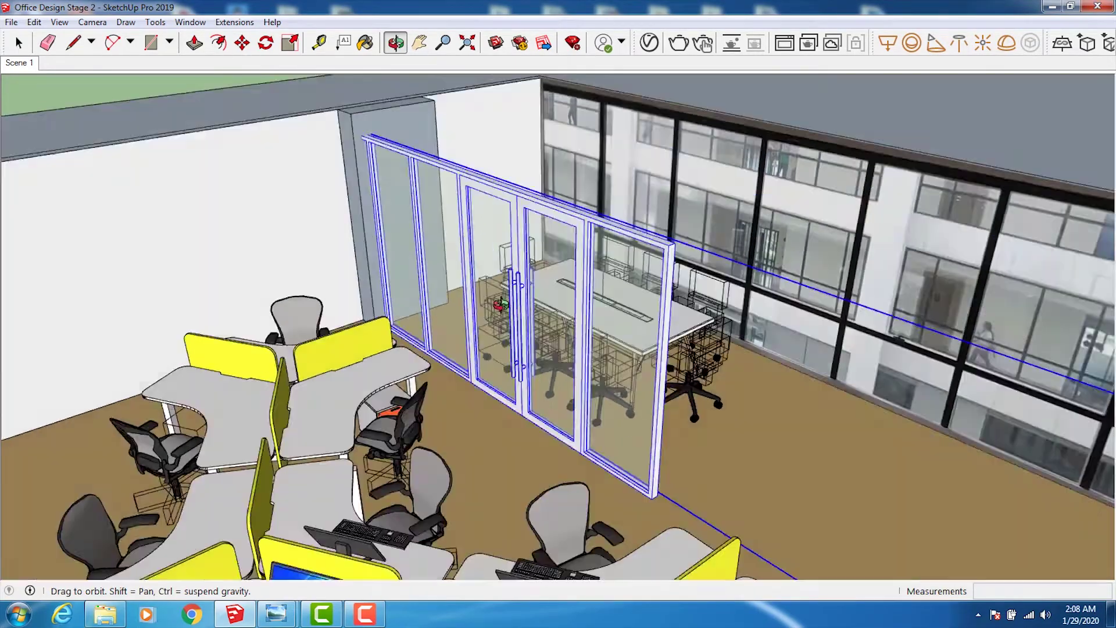
pyautogui.moveTo(456, 192); pyautogui.dragTo(405, 288)
pyautogui.click(18, 44)
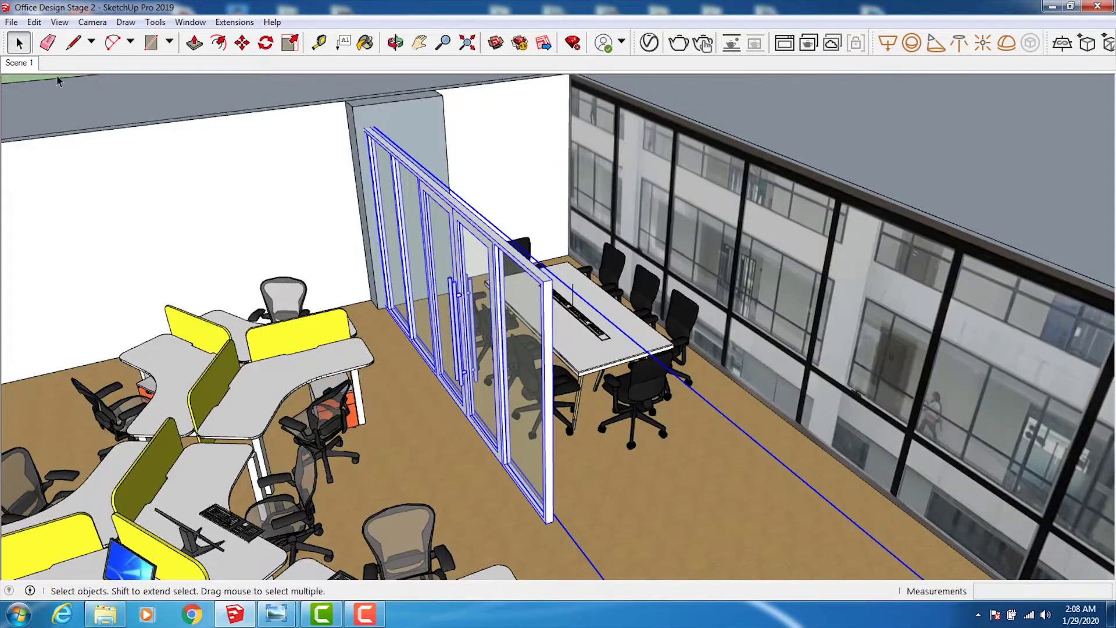
pyautogui.click(19, 84)
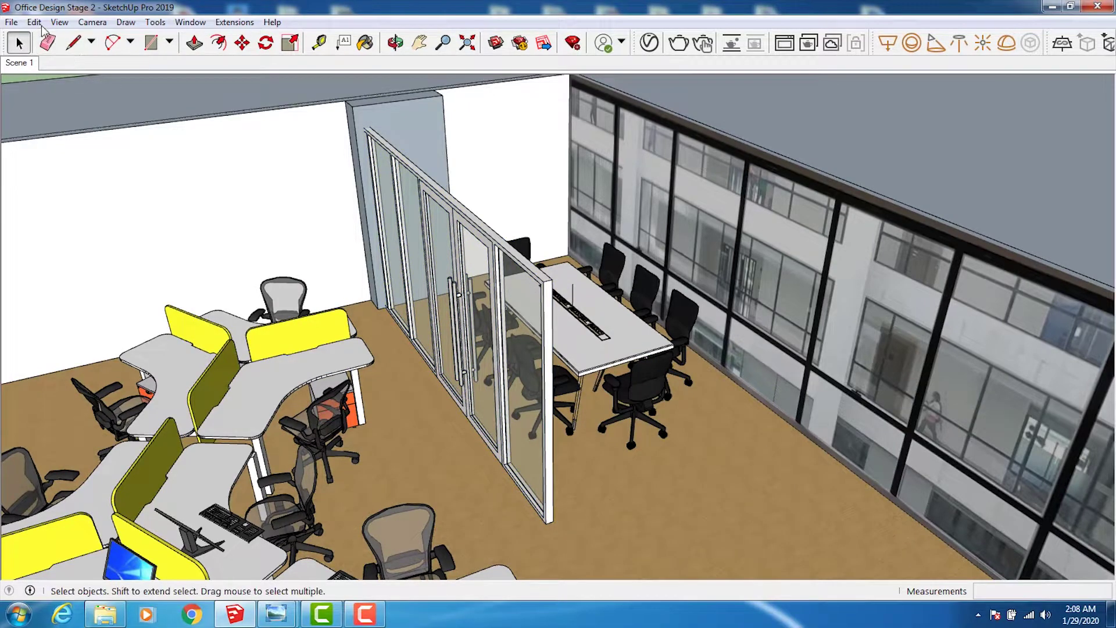
# Download a glass panel model from 3D Warehouse and load it directly into the model
pyautogui.click(189, 23)
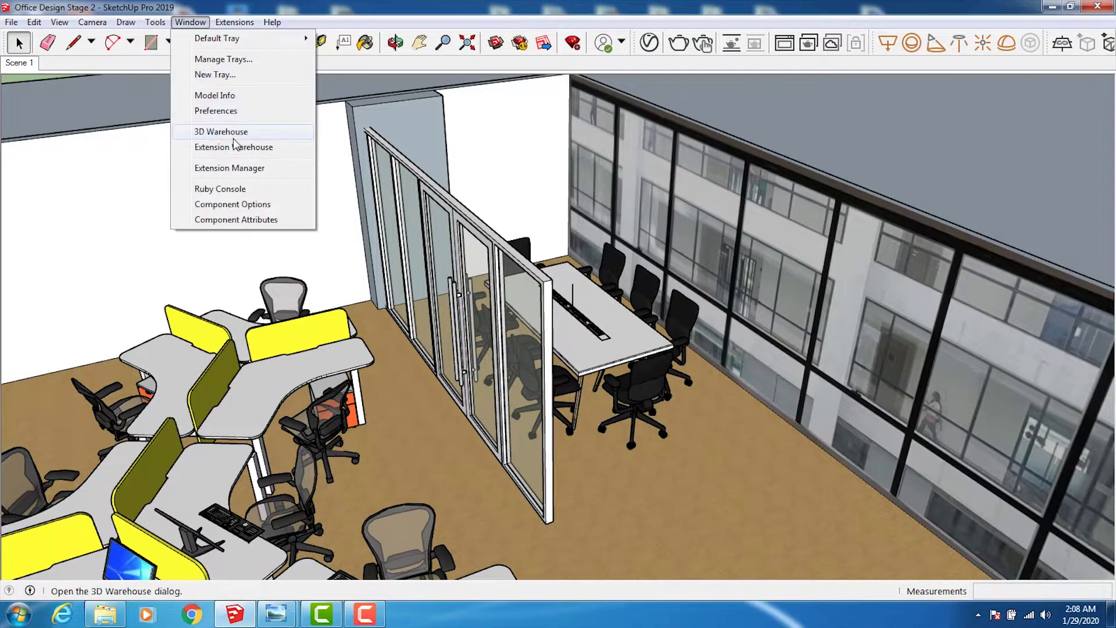
pyautogui.click(221, 132)
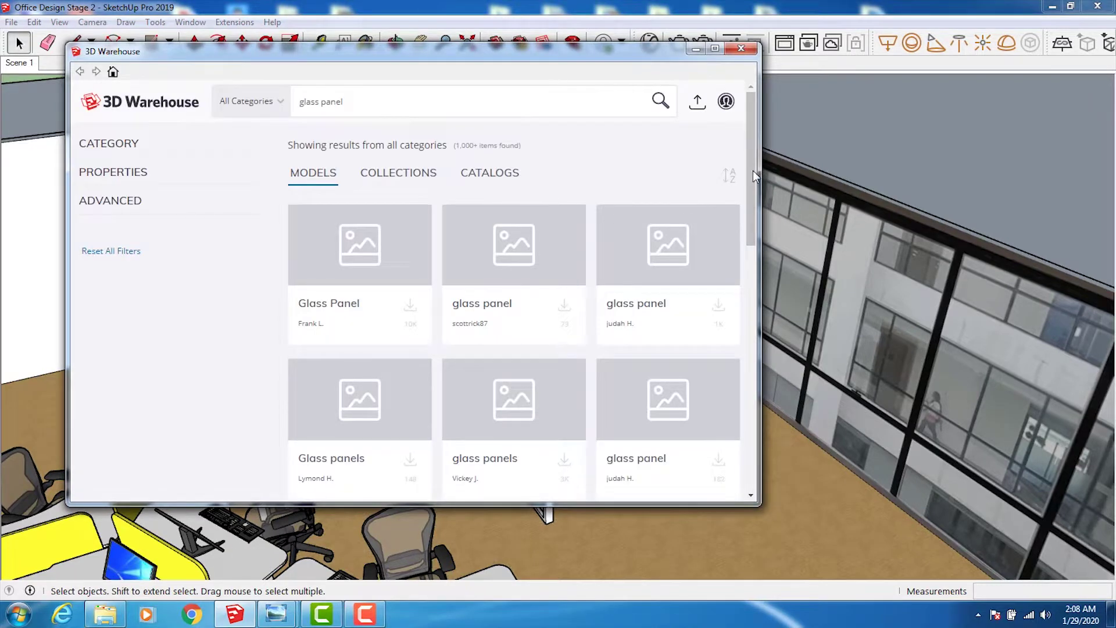
pyautogui.moveTo(752, 170); pyautogui.dragTo(746, 362)
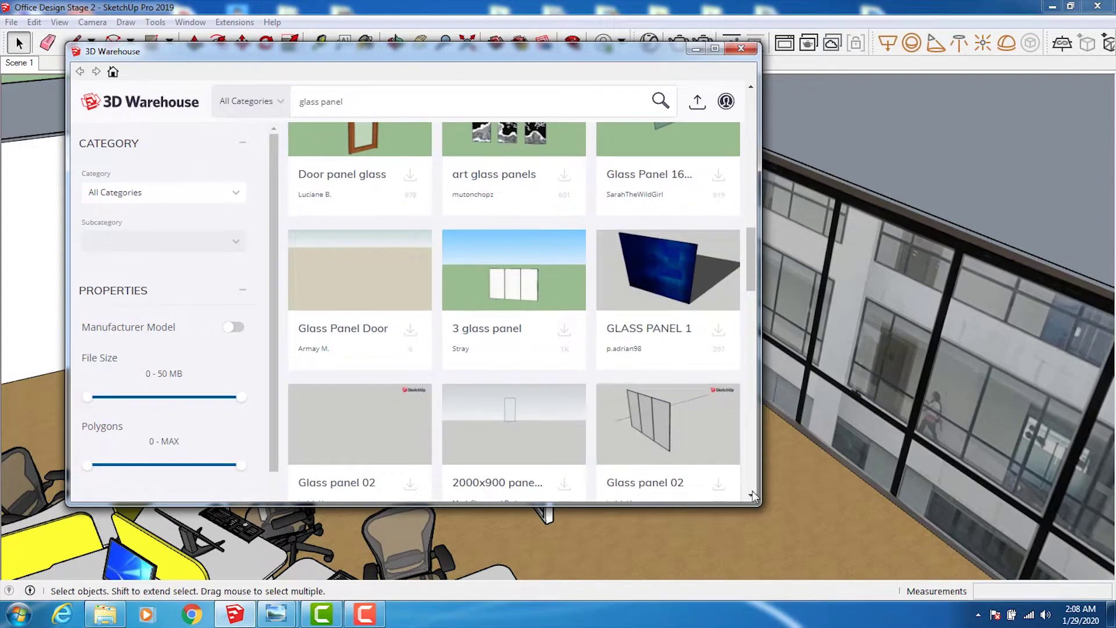
pyautogui.click(720, 487)
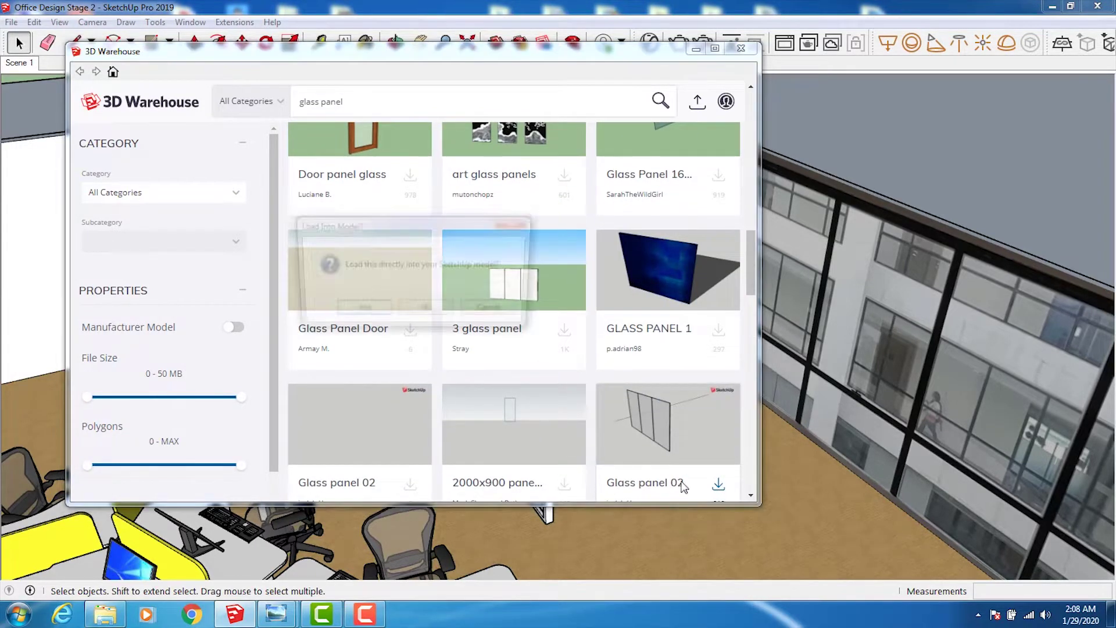
pyautogui.click(349, 311)
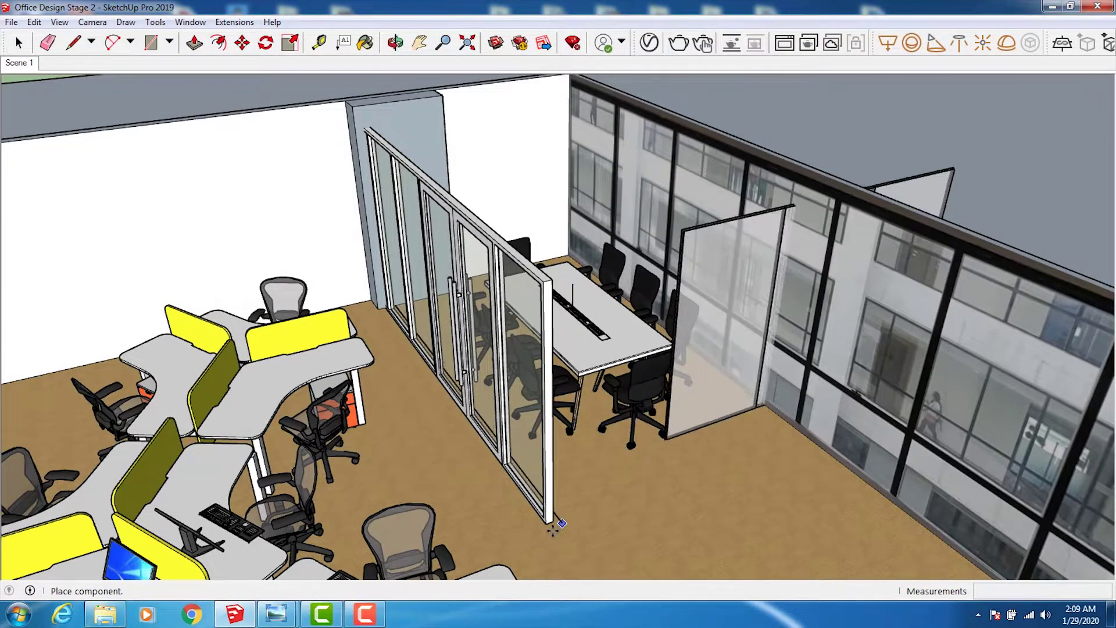
# Place the downloaded glass panel beside the conference room and select it as a whole
pyautogui.click(507, 553)
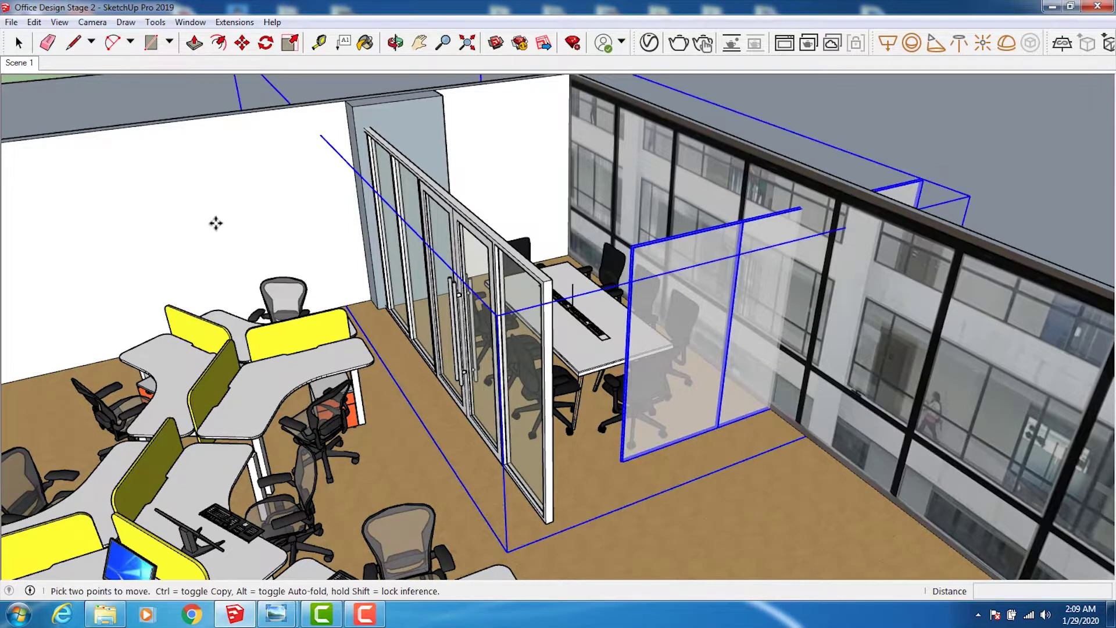
pyautogui.click(18, 42)
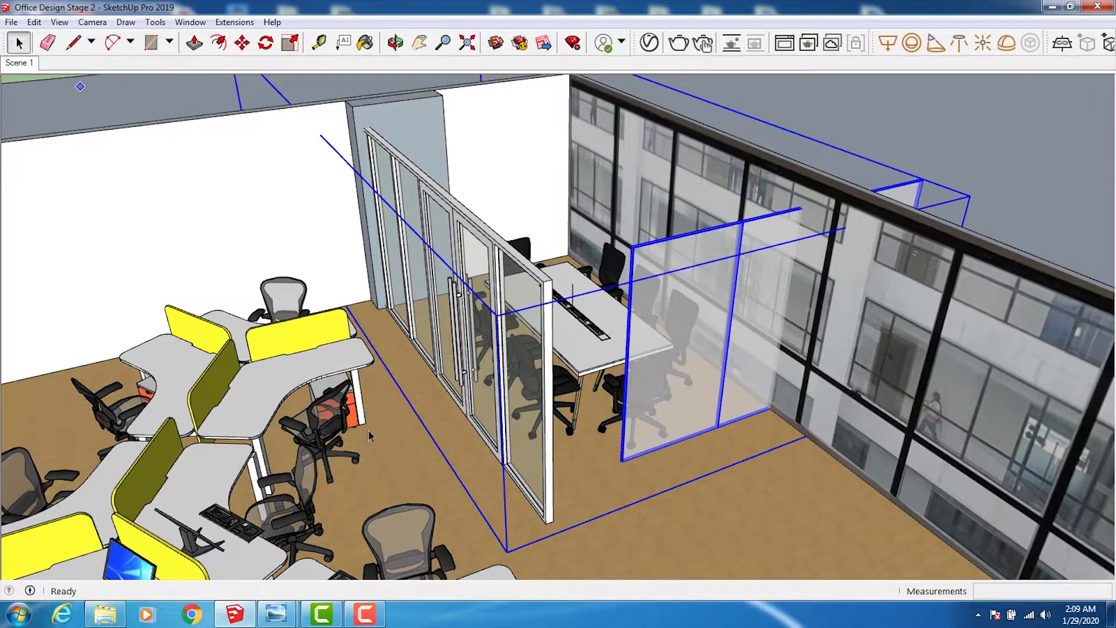
pyautogui.doubleClick(456, 480)
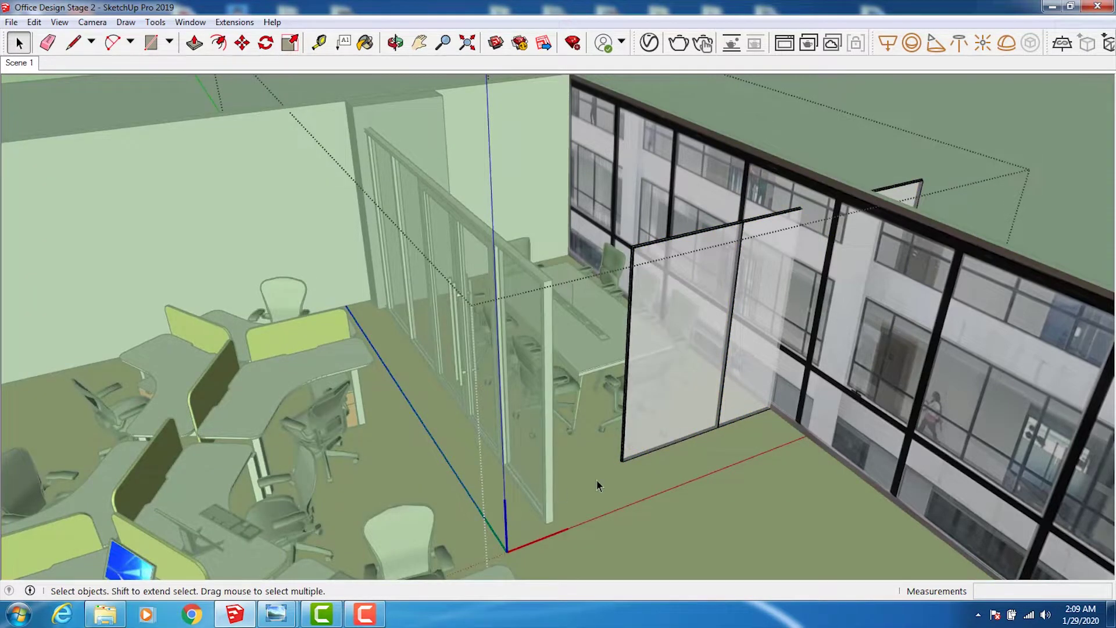
pyautogui.click(640, 465)
pyautogui.click(686, 417)
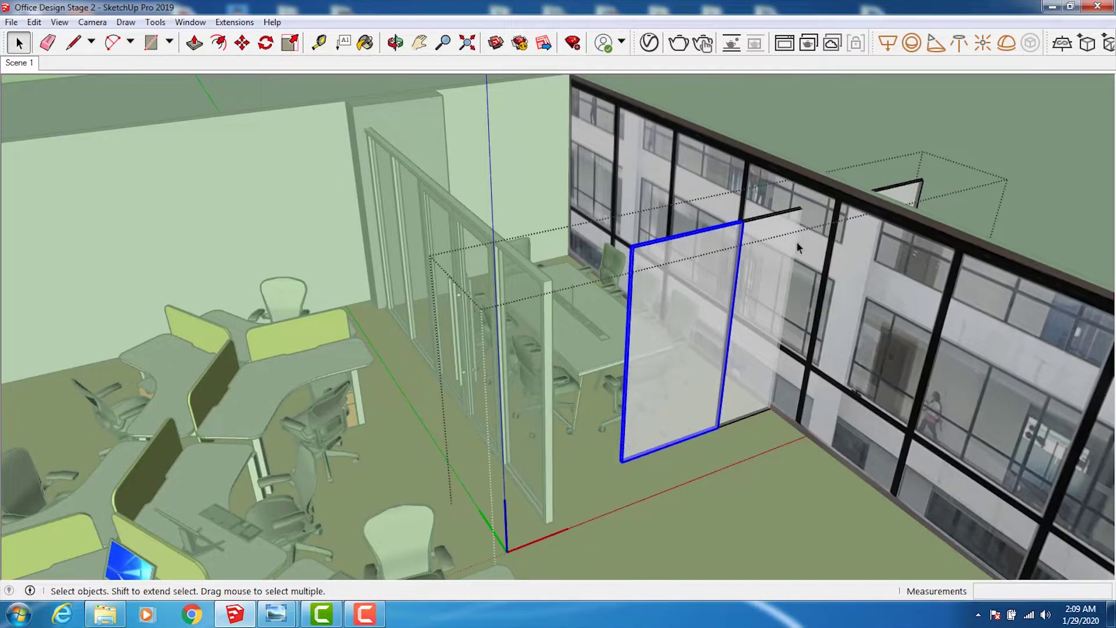
pyautogui.click(1007, 110)
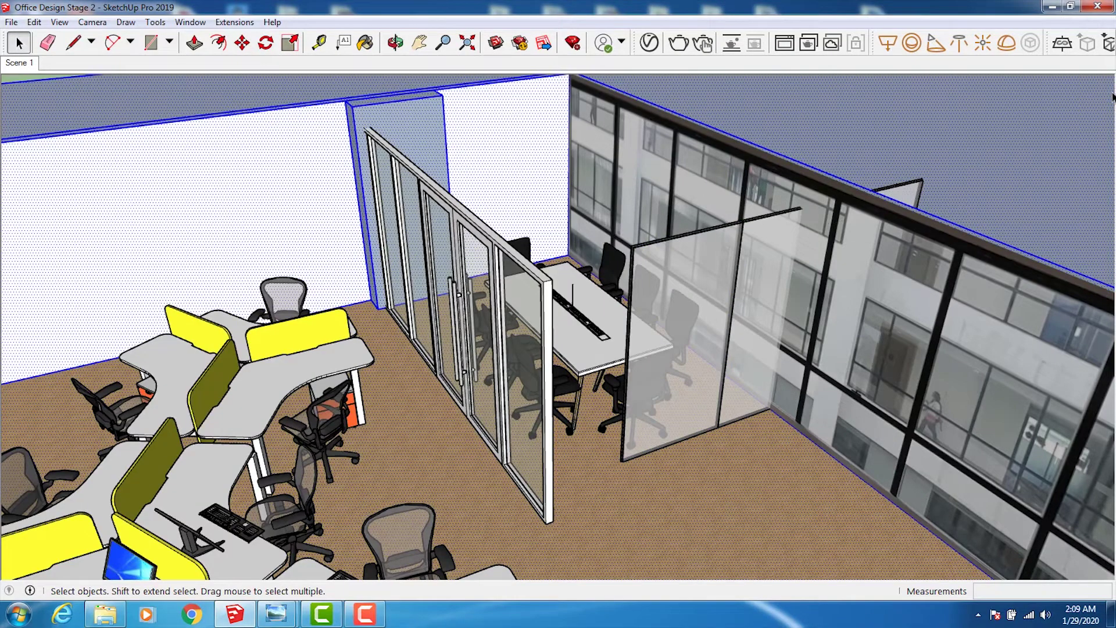
pyautogui.click(755, 253)
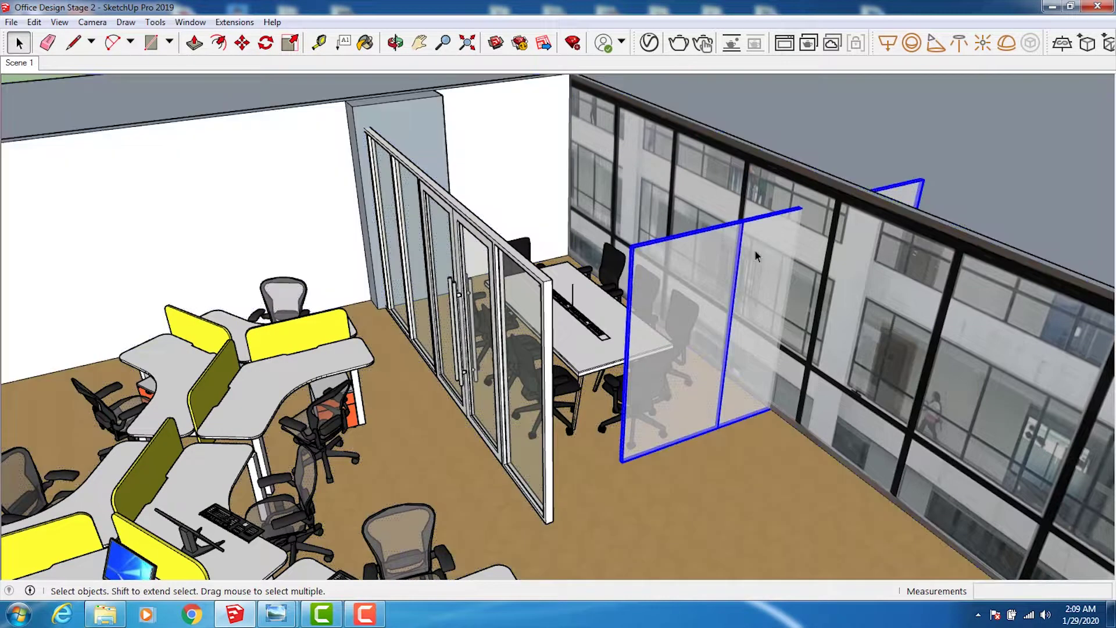
# Move the glass panel so its bottom corner snaps to the door partition's end corner
pyautogui.click(242, 42)
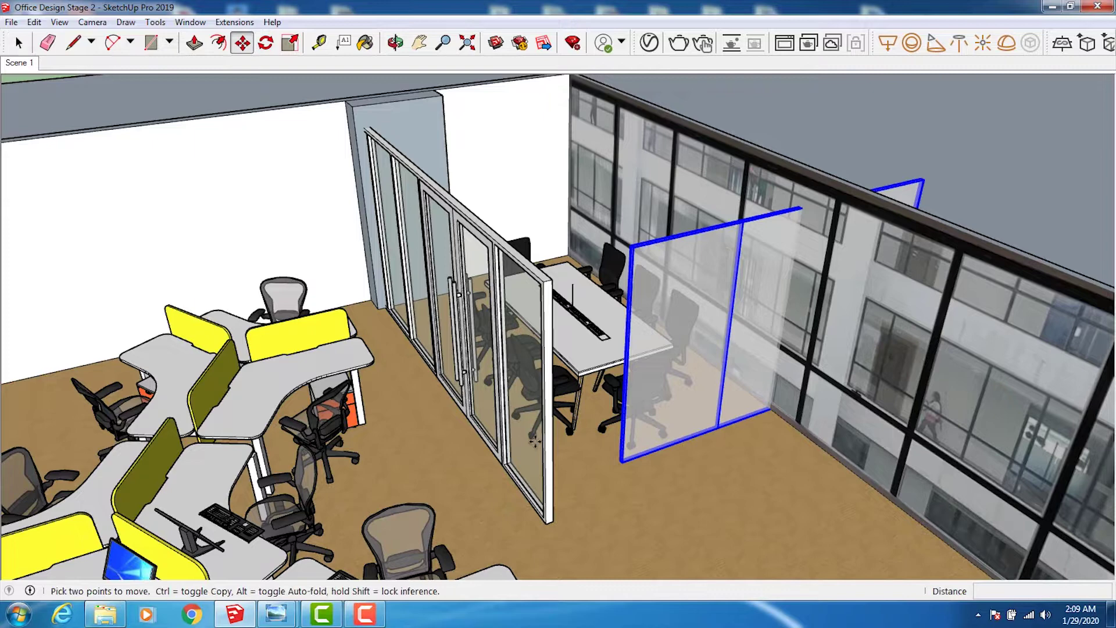
pyautogui.click(622, 461)
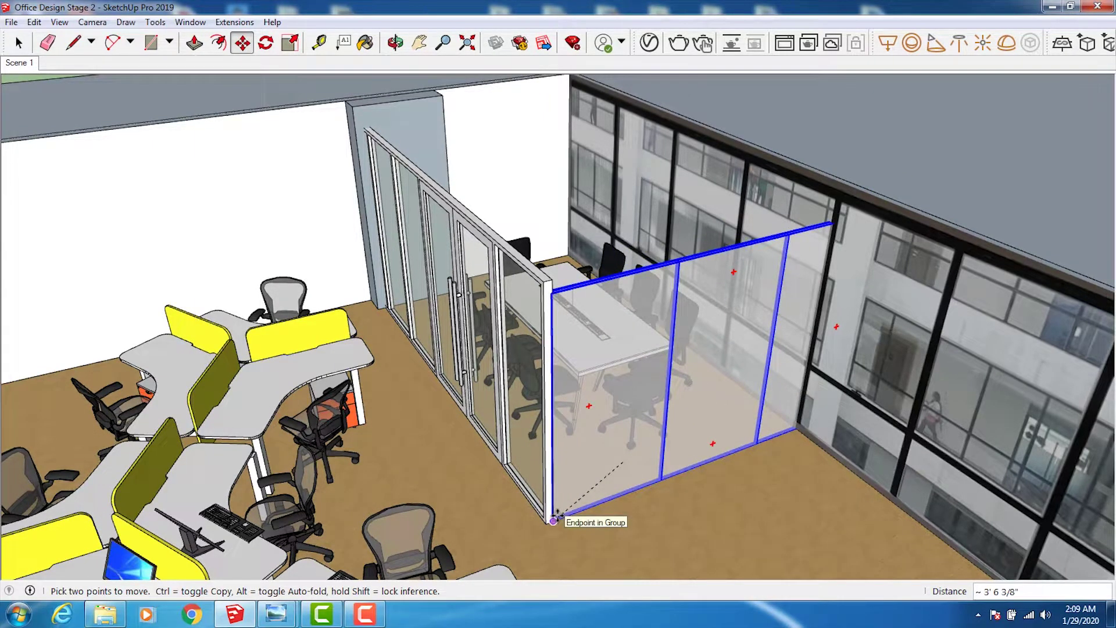
pyautogui.click(554, 520)
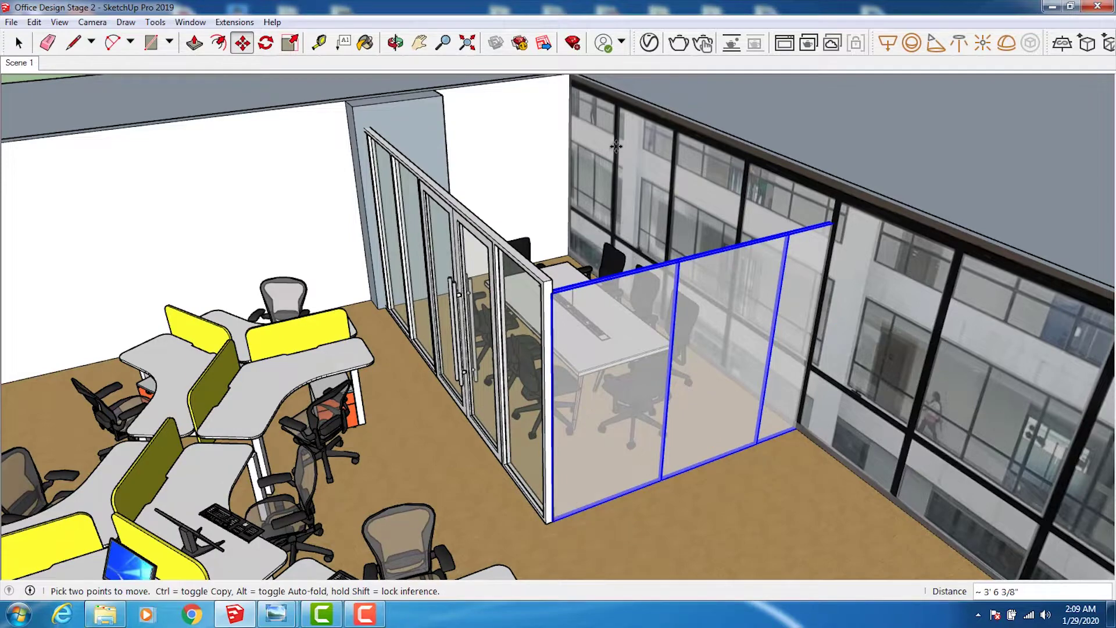
pyautogui.click(419, 43)
pyautogui.scroll(5, 640, 301)
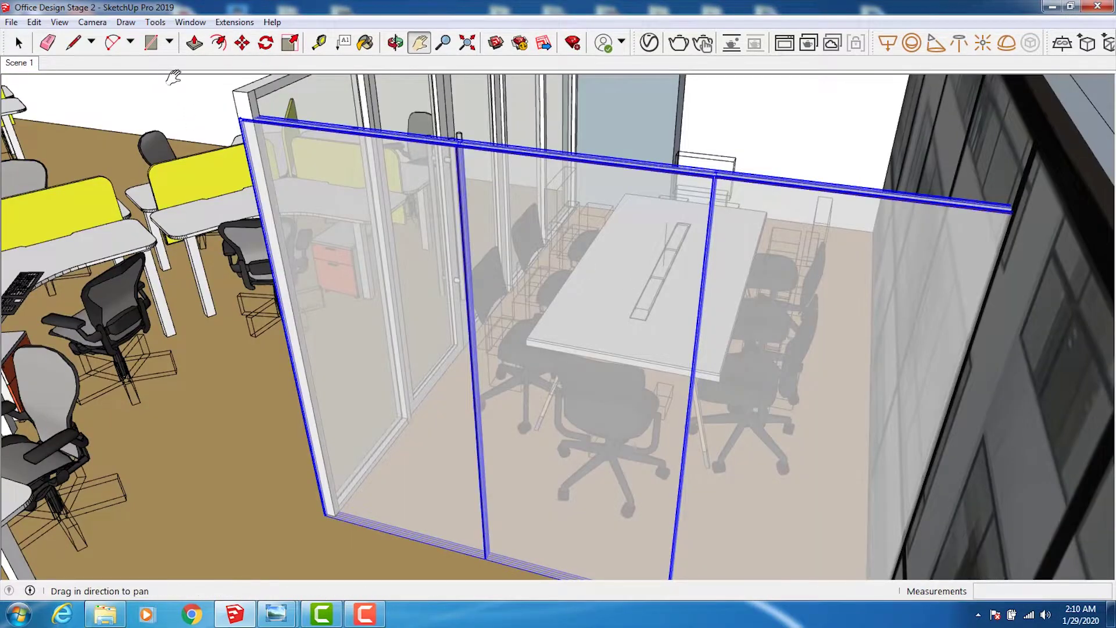
pyautogui.click(155, 22)
# Stretch the new glass wall upward to Blue Scale 1.05 and orbit to check it
pyautogui.click(173, 120)
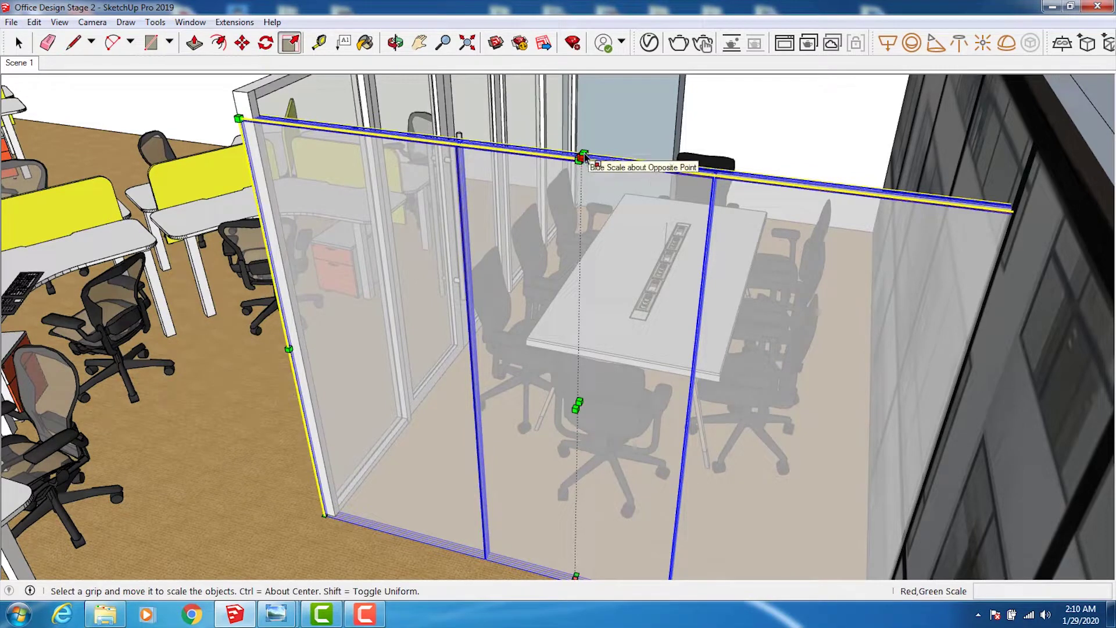
pyautogui.moveTo(583, 154); pyautogui.dragTo(581, 124)
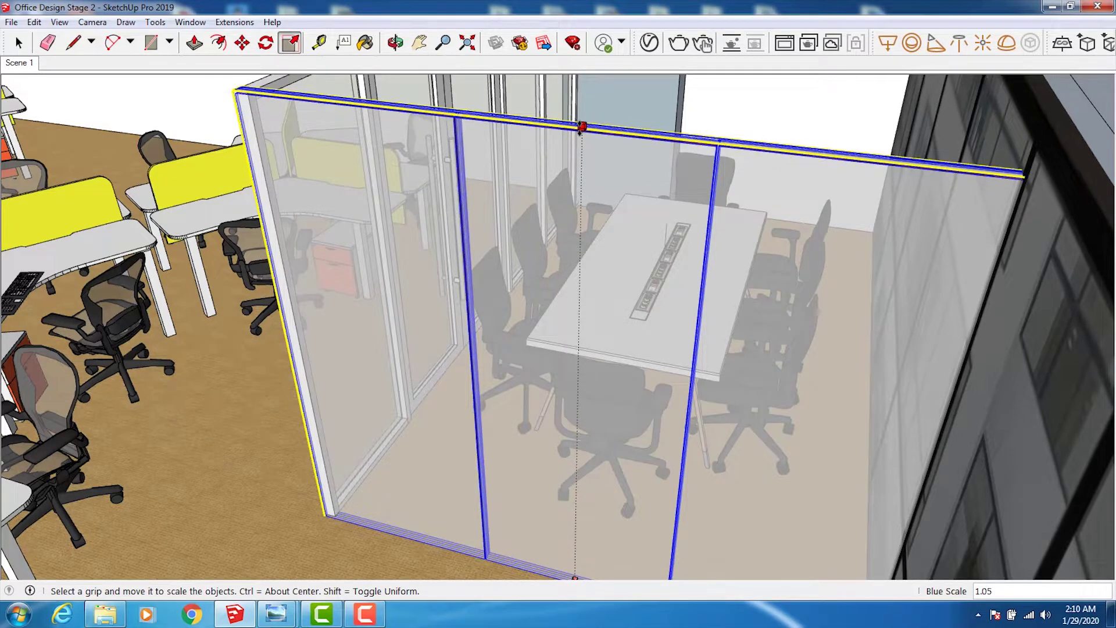
pyautogui.click(396, 43)
pyautogui.moveTo(451, 232)
pyautogui.mouseDown()
pyautogui.moveTo(661, 267)
pyautogui.moveTo(730, 232)
pyautogui.moveTo(705, 316)
pyautogui.mouseUp()
pyautogui.moveTo(680, 254); pyautogui.dragTo(678, 243)
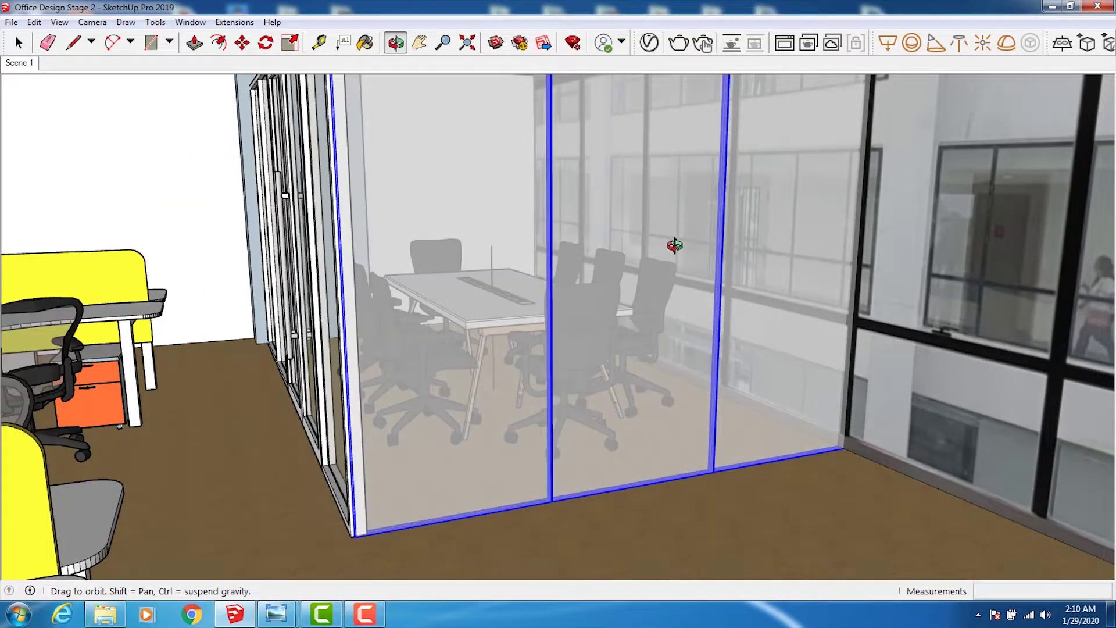
# Orbit and zoom to look down into the glass meeting room over its table and chairs
pyautogui.scroll(-3, 674, 245)
pyautogui.scroll(-2, 674, 250)
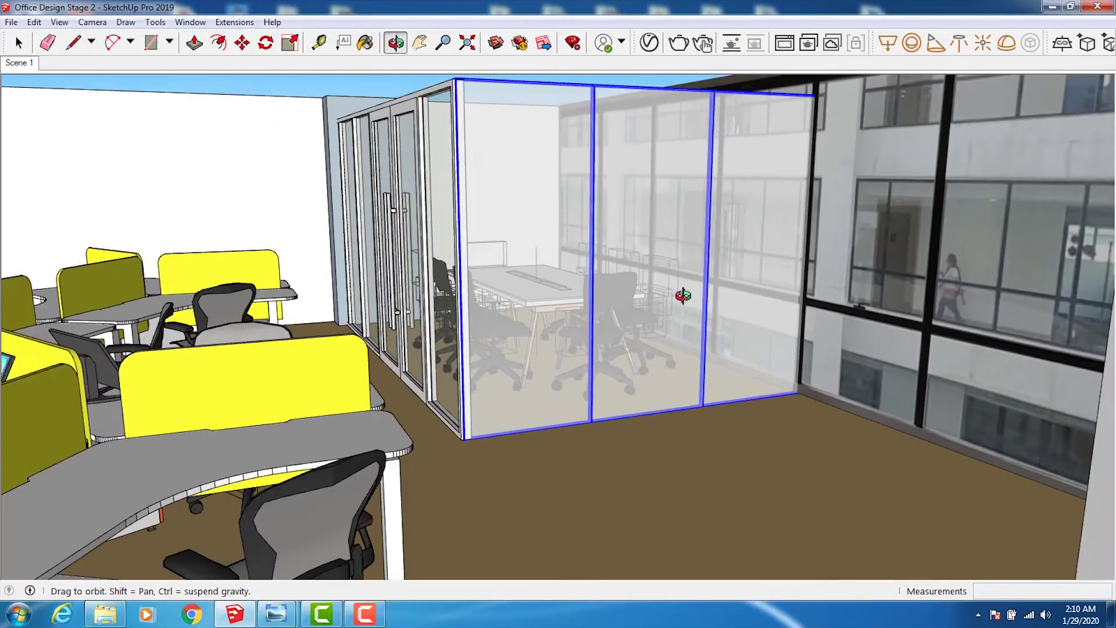
pyautogui.moveTo(683, 296); pyautogui.dragTo(730, 323)
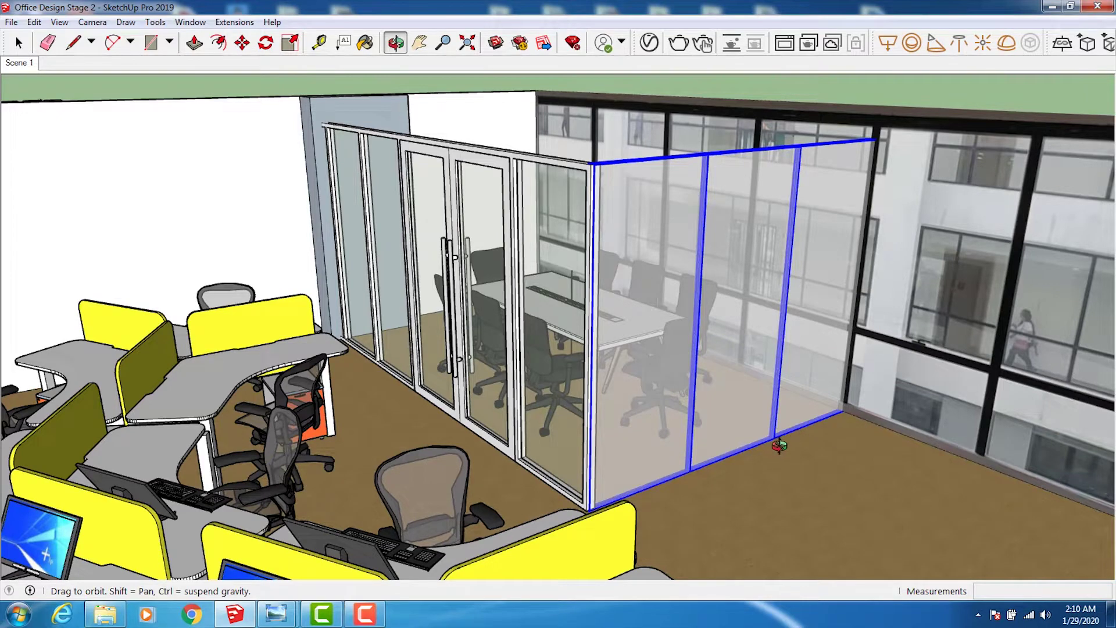
pyautogui.moveTo(773, 441); pyautogui.dragTo(733, 418)
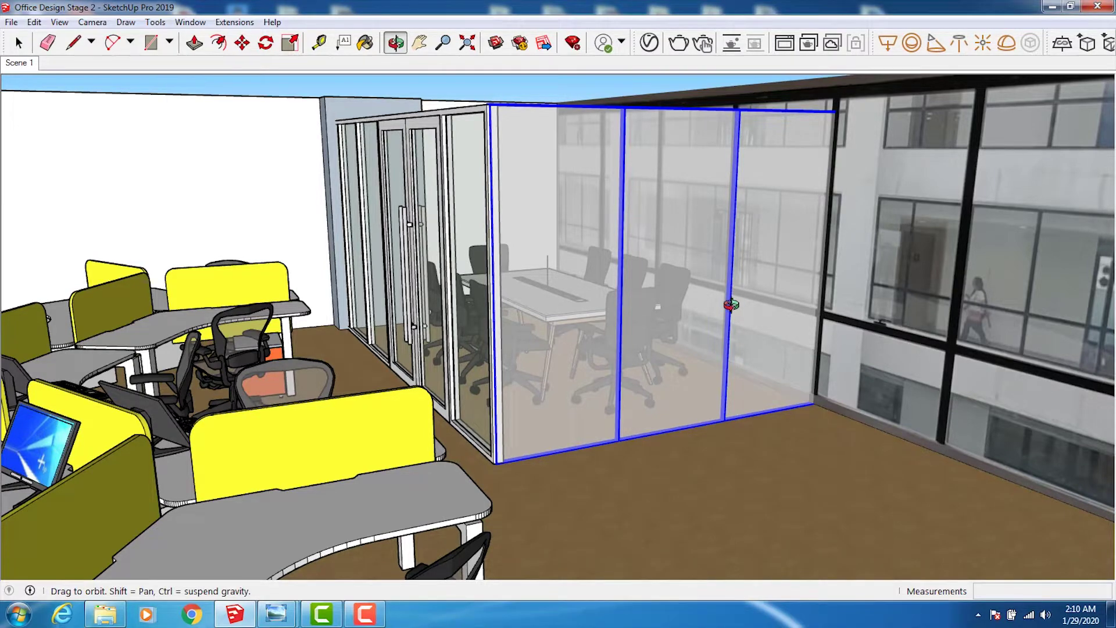
pyautogui.moveTo(732, 305)
pyautogui.mouseDown()
pyautogui.moveTo(672, 364)
pyautogui.moveTo(734, 362)
pyautogui.moveTo(797, 456)
pyautogui.moveTo(931, 471)
pyautogui.mouseUp()
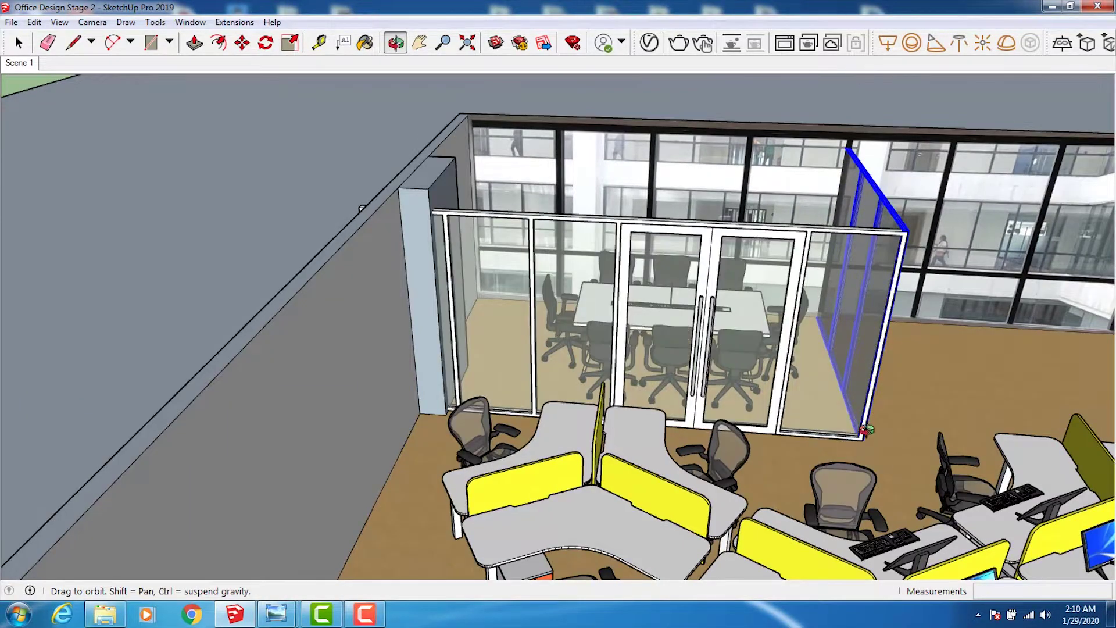
pyautogui.moveTo(800, 431)
pyautogui.mouseDown()
pyautogui.moveTo(669, 320)
pyautogui.moveTo(610, 322)
pyautogui.moveTo(605, 348)
pyautogui.mouseUp()
pyautogui.scroll(3, 675, 330)
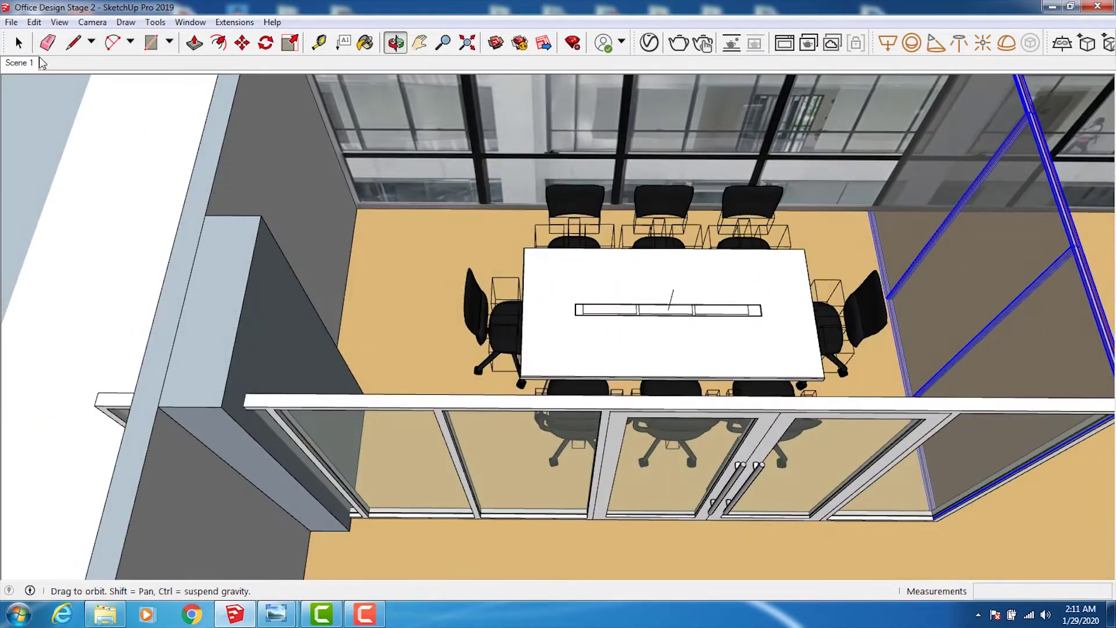
pyautogui.click(18, 42)
pyautogui.click(594, 246)
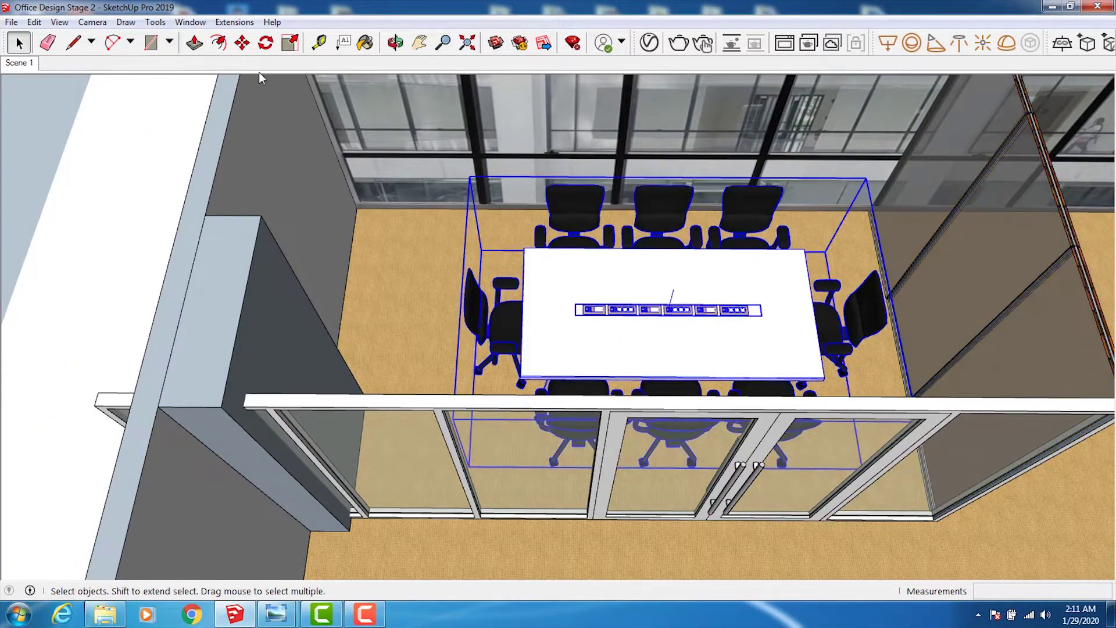
pyautogui.click(242, 42)
pyautogui.click(571, 271)
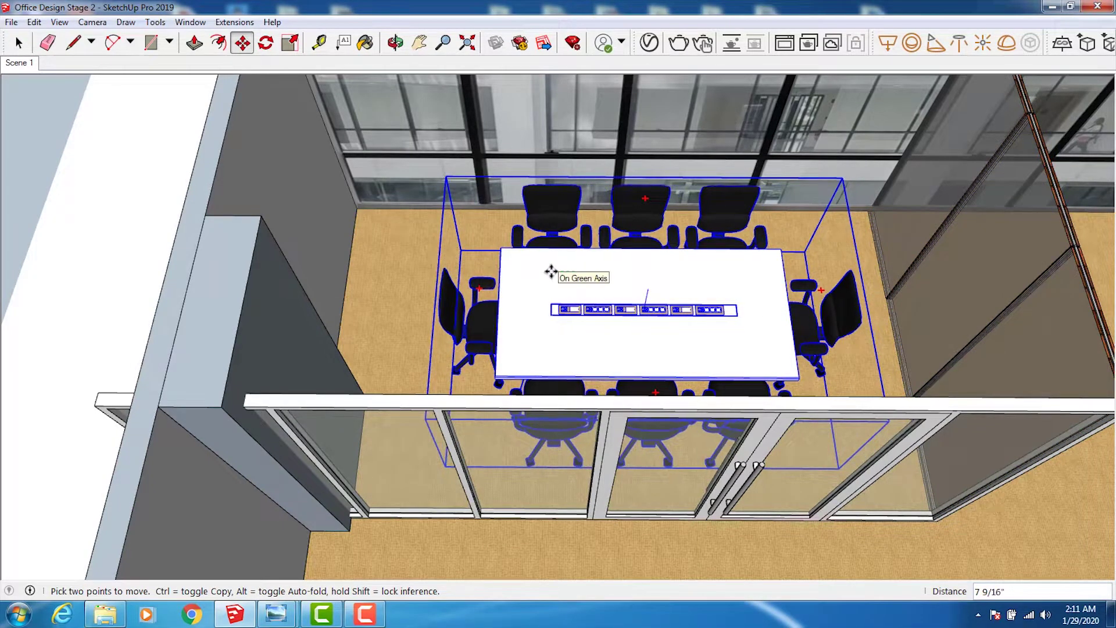
pyautogui.click(18, 43)
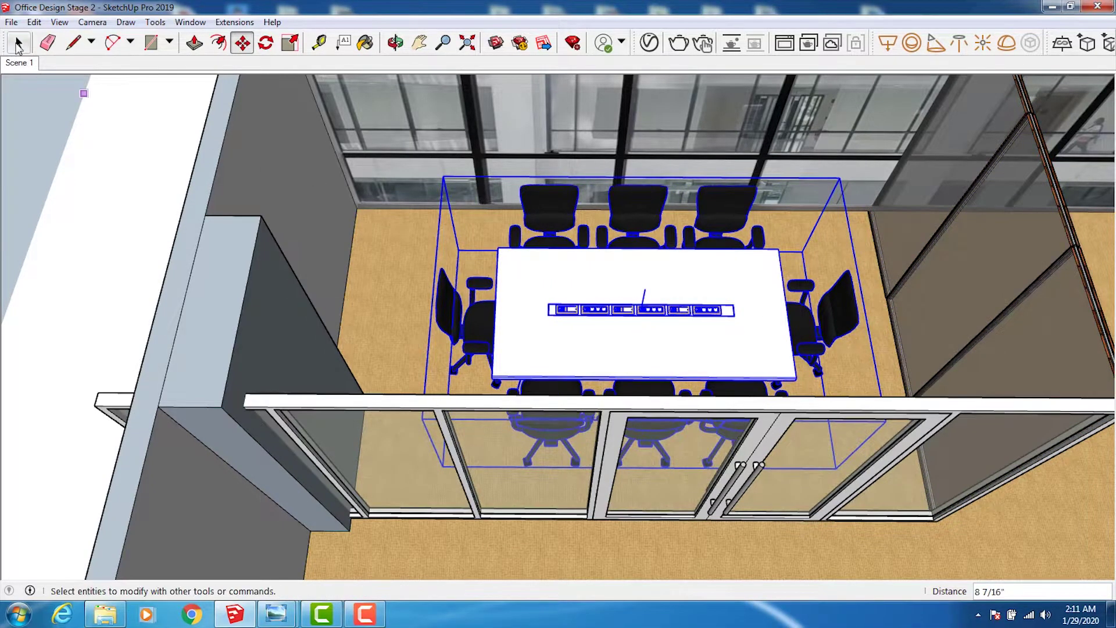
pyautogui.click(19, 63)
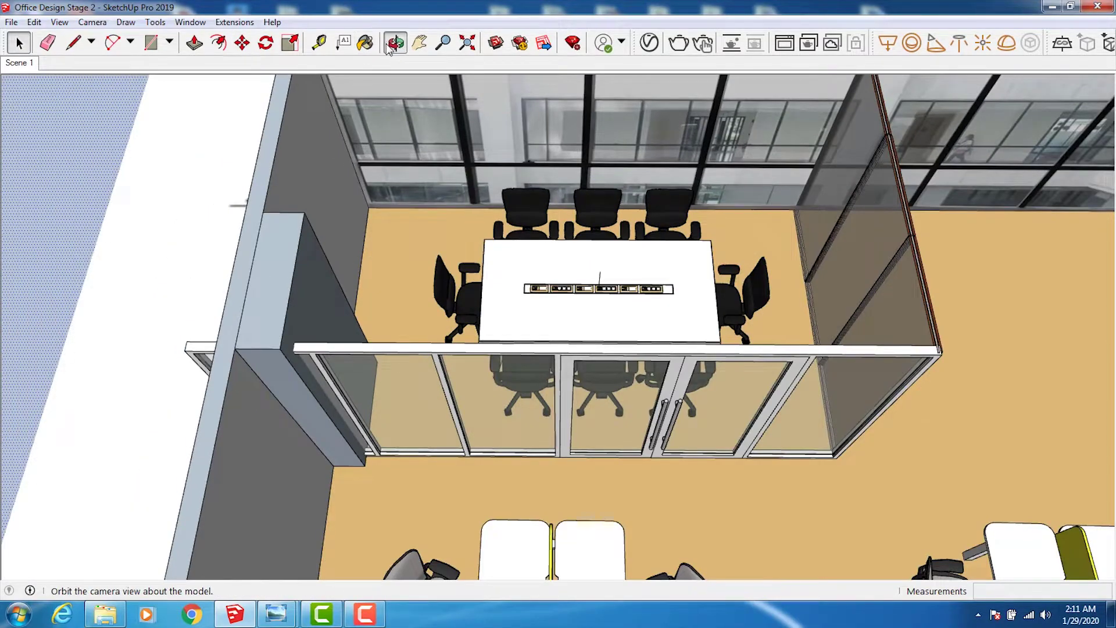
pyautogui.click(396, 43)
pyautogui.moveTo(640, 329)
pyautogui.mouseDown()
pyautogui.moveTo(534, 378)
pyautogui.moveTo(600, 198)
pyautogui.moveTo(352, 212)
pyautogui.mouseUp()
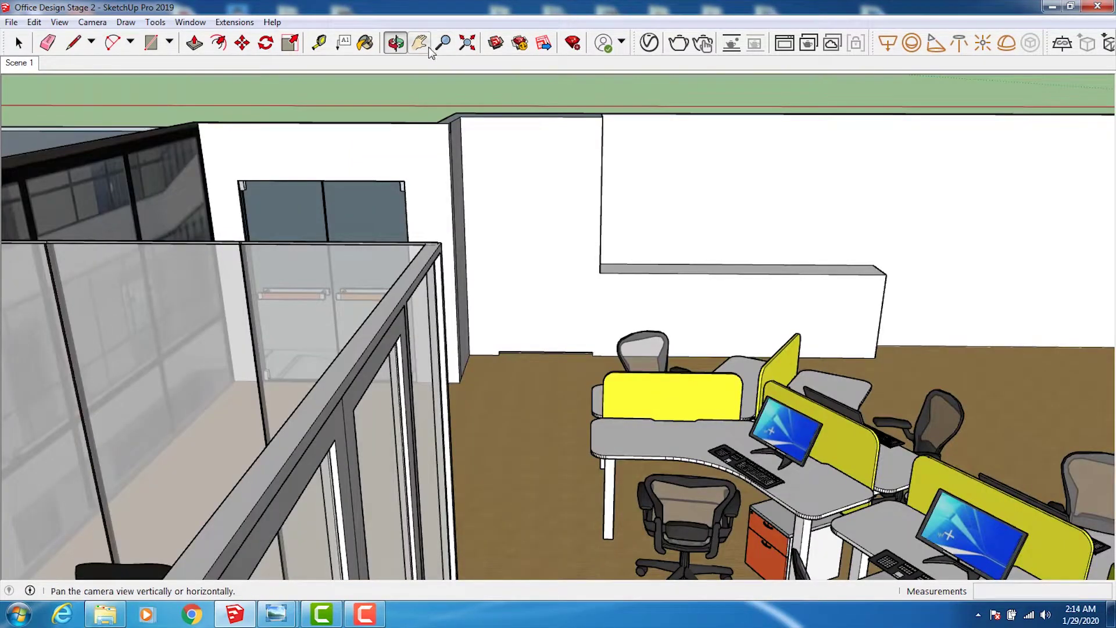
pyautogui.press('h')
# Pan to the low half-height wall and push/pull its face slightly
pyautogui.moveTo(778, 229)
pyautogui.mouseDown()
pyautogui.moveTo(548, 276)
pyautogui.moveTo(566, 282)
pyautogui.mouseUp()
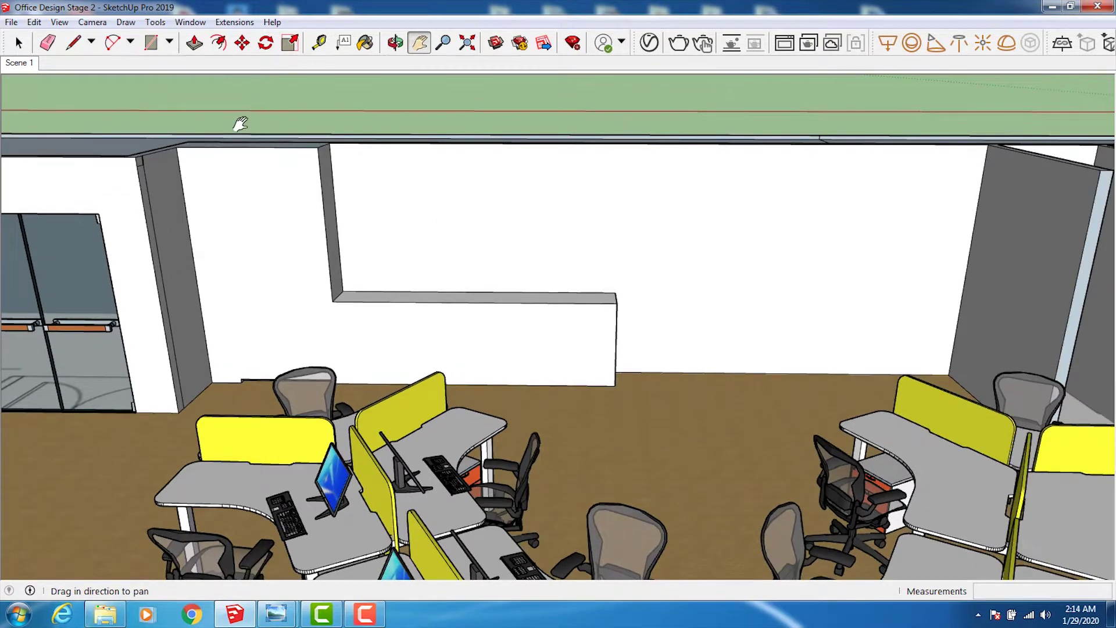
pyautogui.click(194, 42)
pyautogui.click(248, 268)
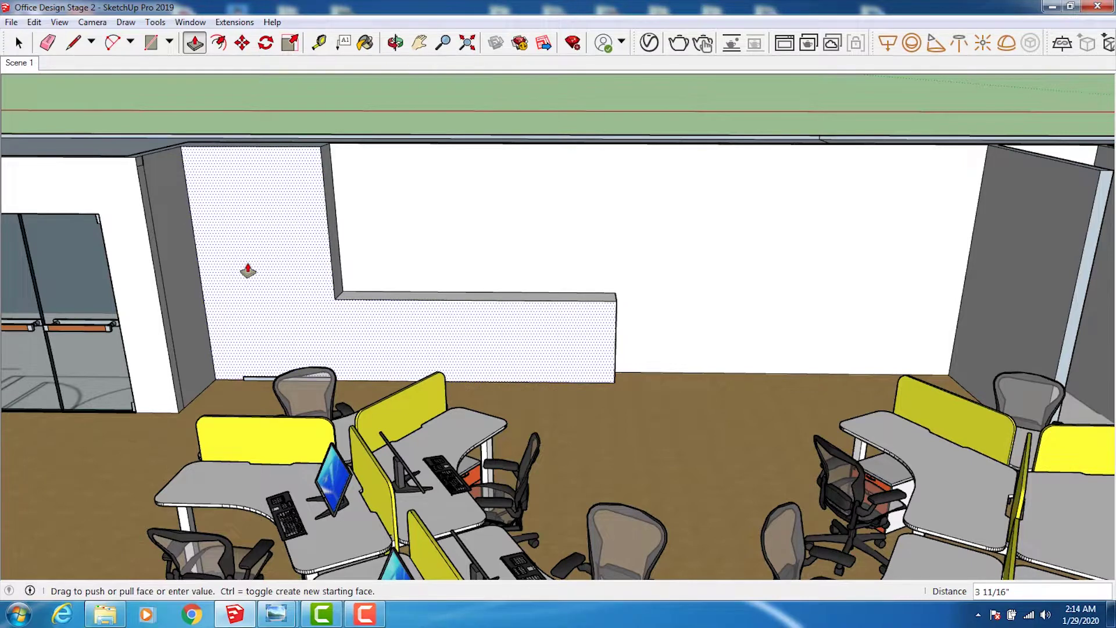
pyautogui.click(248, 270)
pyautogui.click(419, 42)
pyautogui.moveTo(621, 322)
pyautogui.mouseDown()
pyautogui.moveTo(556, 331)
pyautogui.moveTo(556, 347)
pyautogui.mouseUp()
# Pull the low wall's end face across to the far side wall and check the corner
pyautogui.click(395, 42)
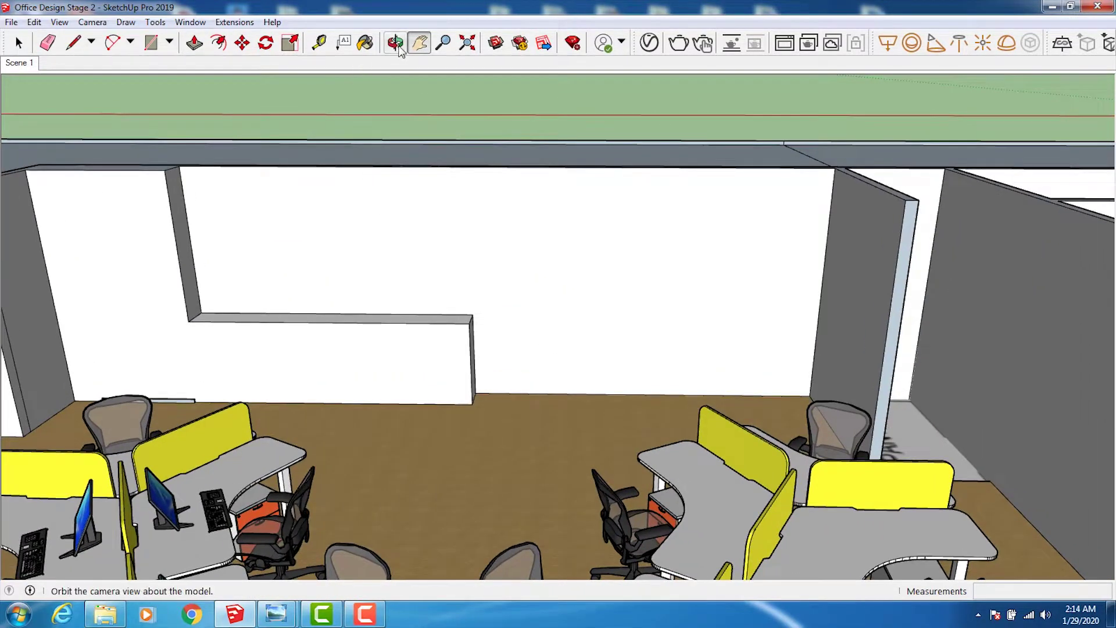
pyautogui.scroll(1, 576, 398)
pyautogui.scroll(3, 553, 386)
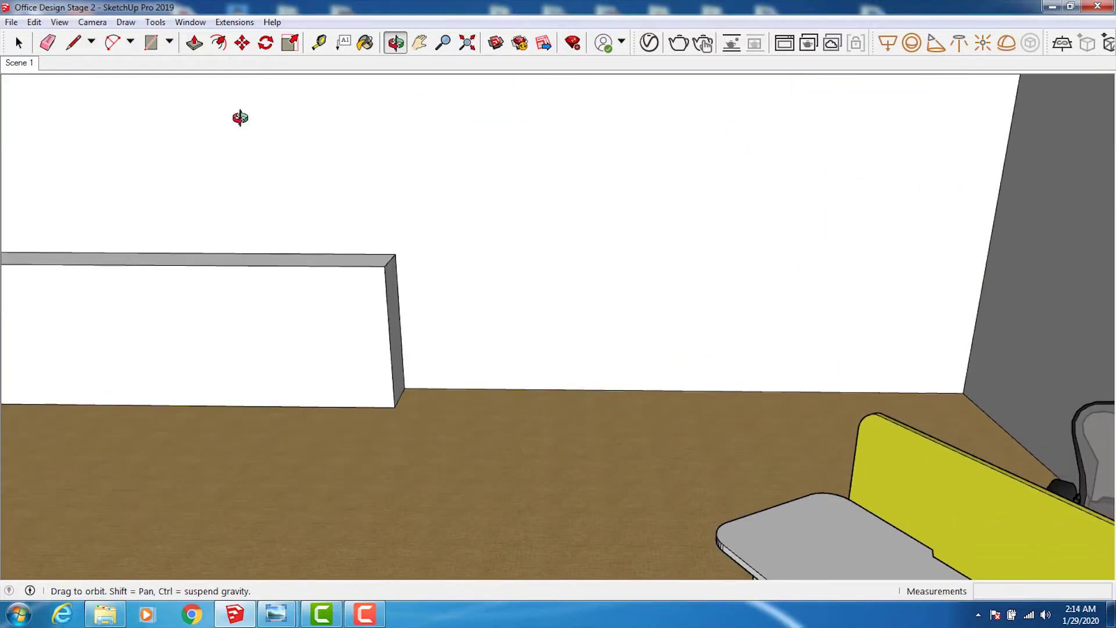
pyautogui.click(194, 42)
pyautogui.moveTo(393, 322); pyautogui.dragTo(1013, 349)
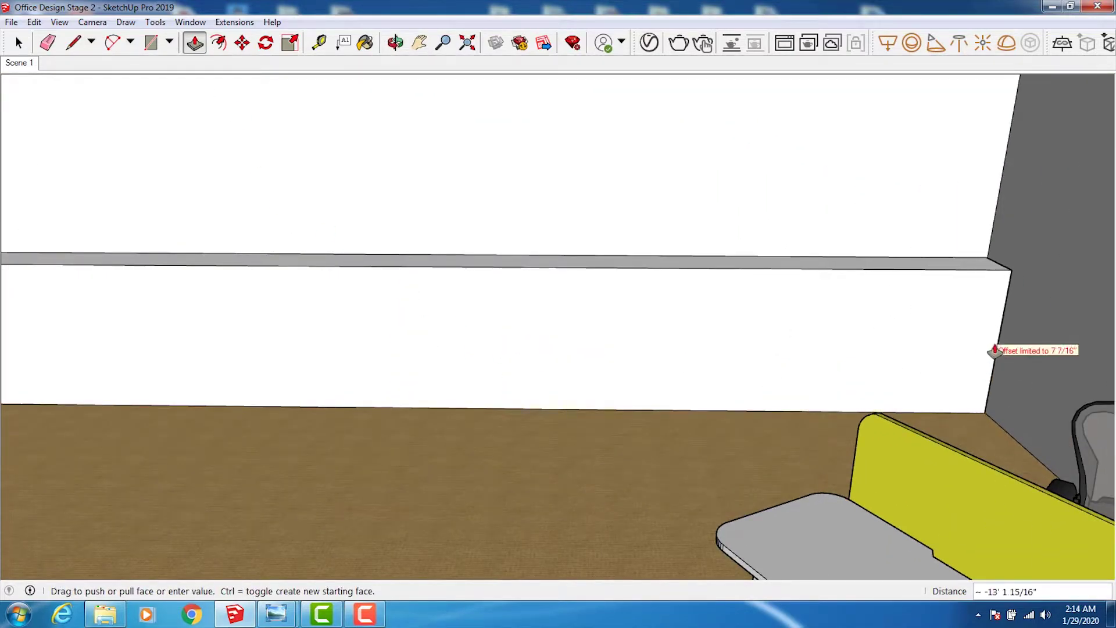
pyautogui.click(396, 42)
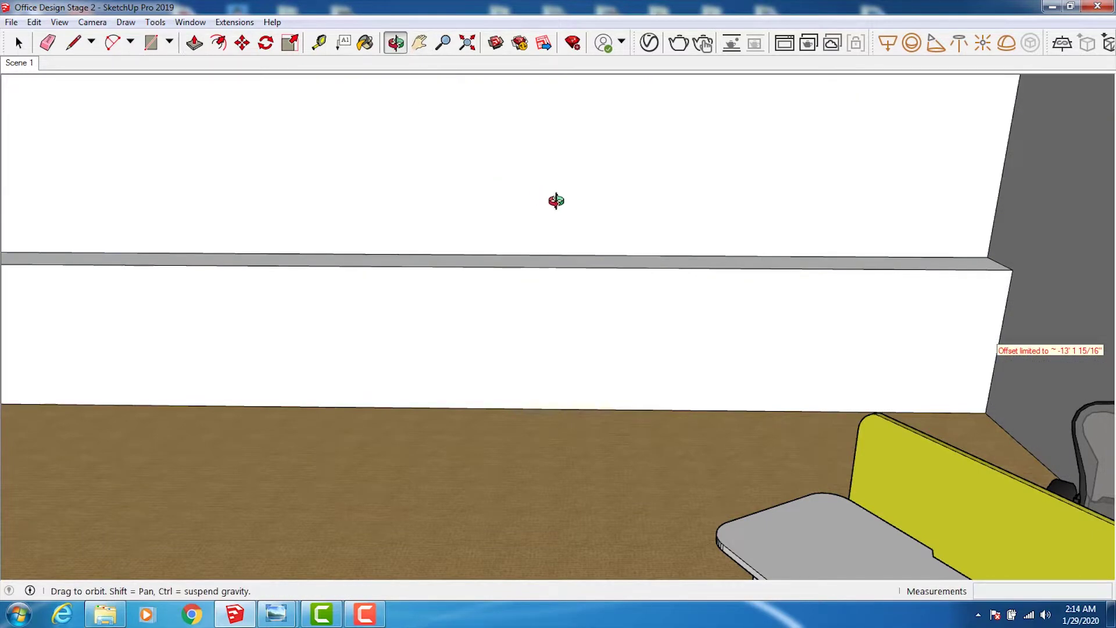
pyautogui.moveTo(553, 199)
pyautogui.mouseDown()
pyautogui.moveTo(810, 269)
pyautogui.moveTo(819, 239)
pyautogui.mouseUp()
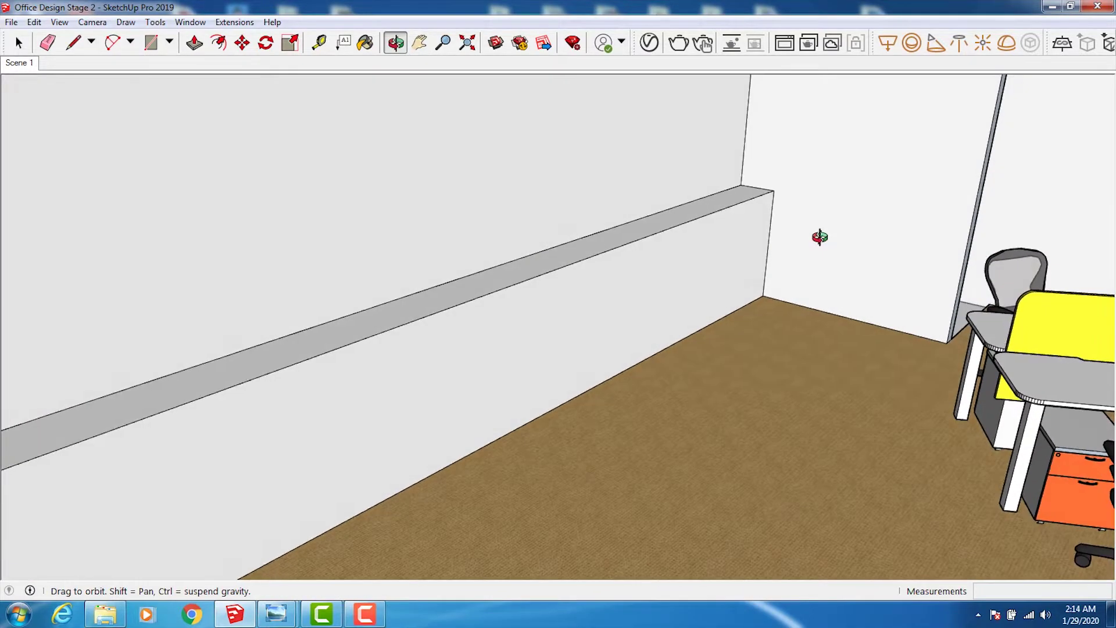
pyautogui.click(419, 42)
pyautogui.moveTo(726, 286)
pyautogui.mouseDown()
pyautogui.moveTo(531, 314)
pyautogui.moveTo(577, 364)
pyautogui.mouseUp()
# Draw a rectangle on the ledge's end face and push it about 5' 4" to the glass partition
pyautogui.scroll(3, 584, 358)
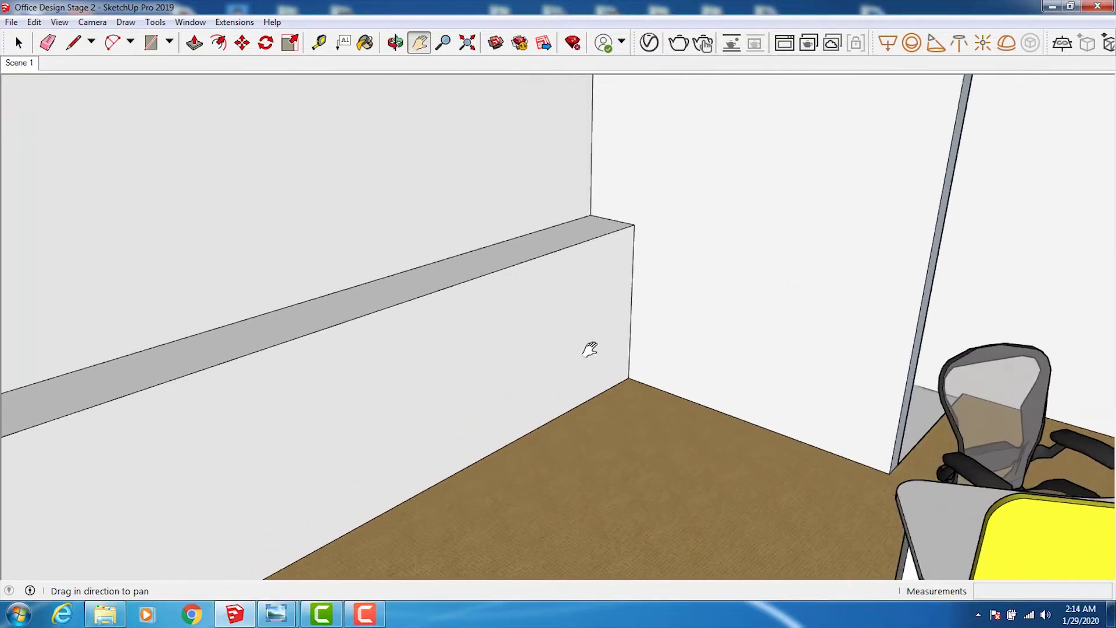
pyautogui.scroll(1, 523, 326)
pyautogui.click(151, 43)
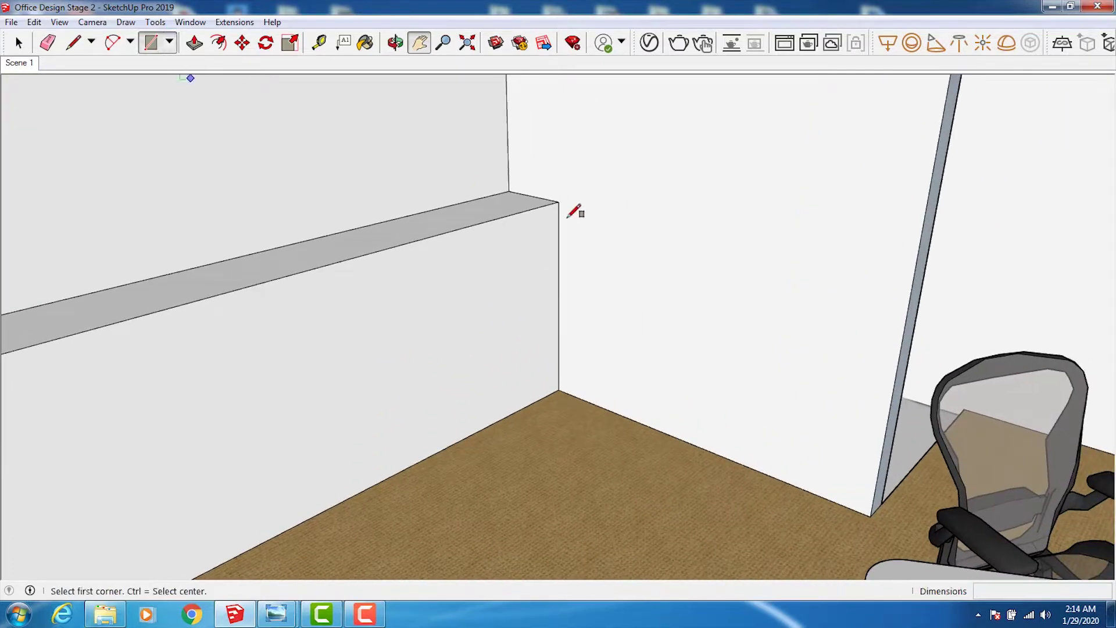
pyautogui.click(558, 202)
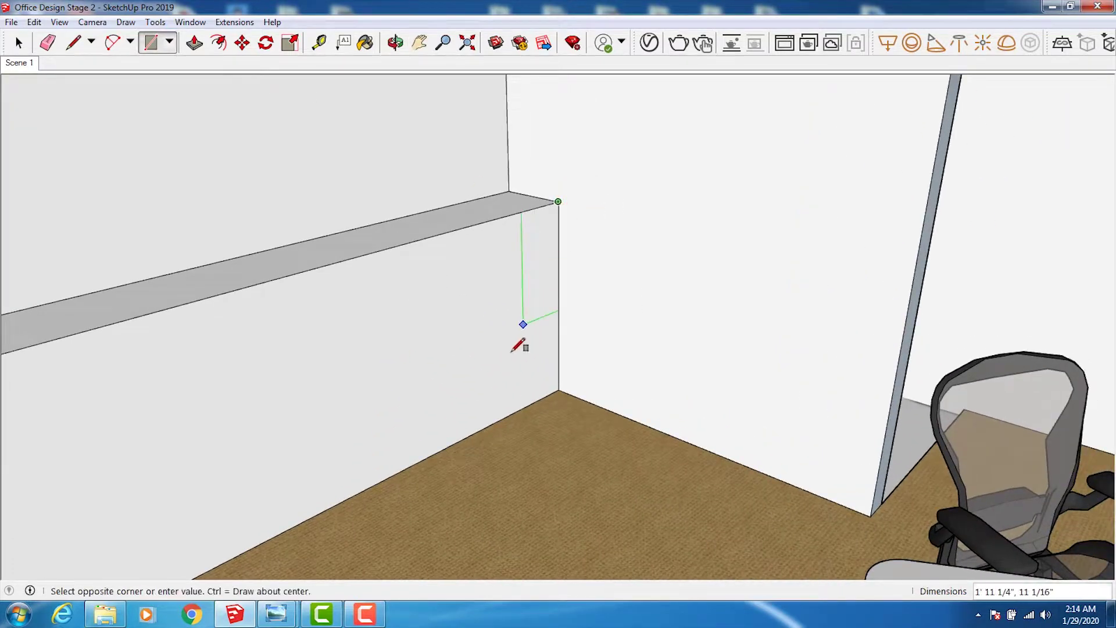
pyautogui.click(493, 424)
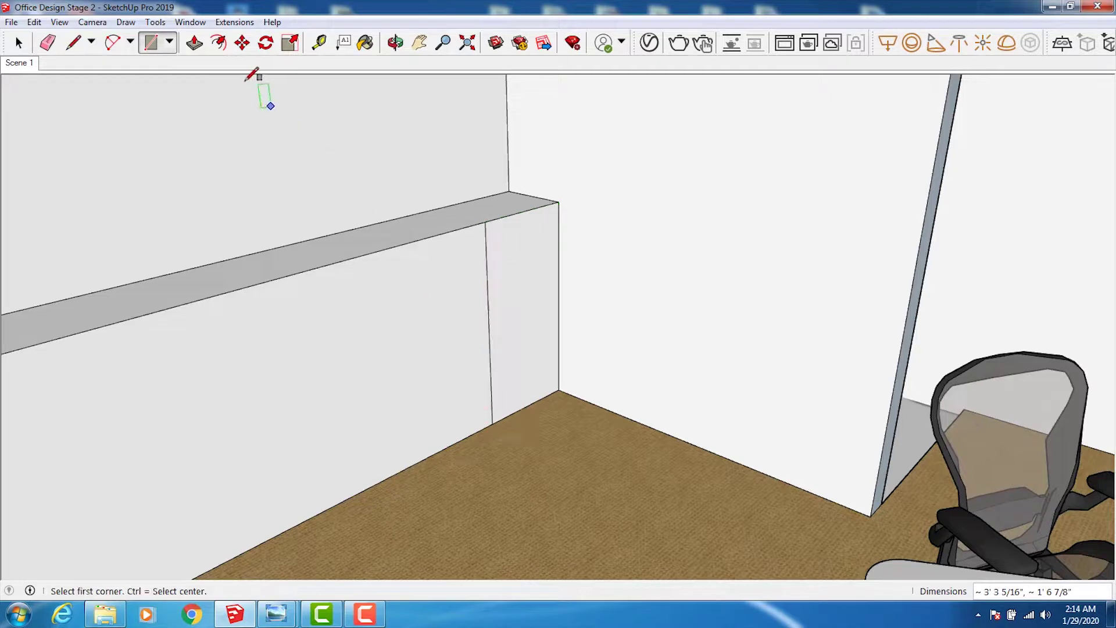
pyautogui.click(195, 44)
pyautogui.click(533, 299)
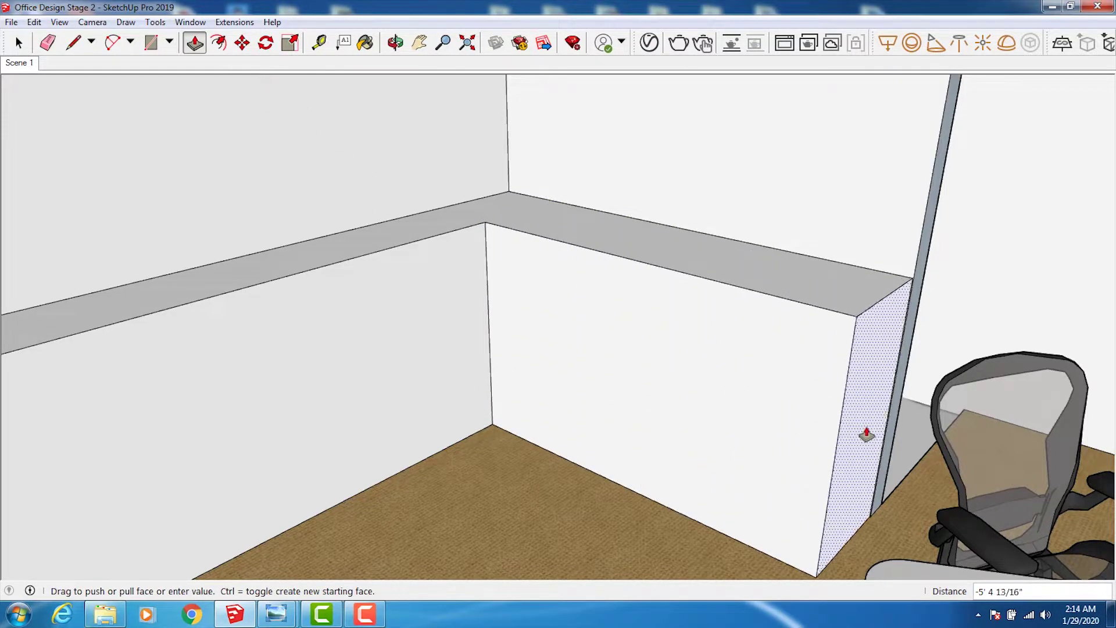
pyautogui.click(862, 431)
pyautogui.click(419, 42)
pyautogui.moveTo(633, 229)
pyautogui.mouseDown()
pyautogui.moveTo(529, 368)
pyautogui.moveTo(574, 345)
pyautogui.mouseUp()
pyautogui.scroll(-3, 574, 345)
pyautogui.scroll(-2, 581, 335)
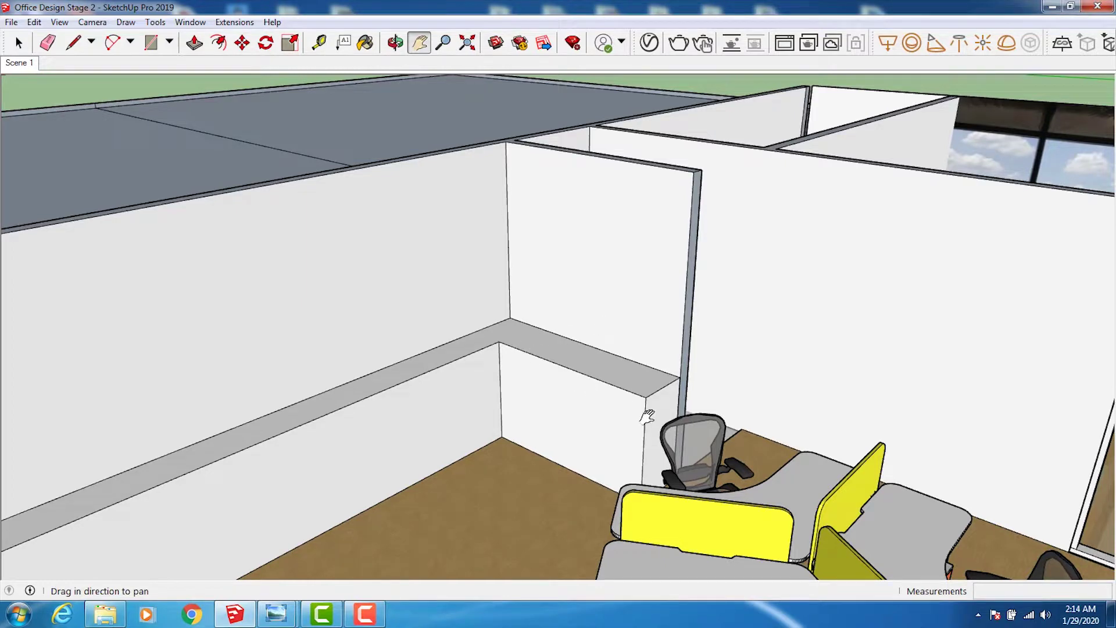
# Orbit to the ledge end by the partition and mark a strip on its top with a rectangle
pyautogui.click(395, 42)
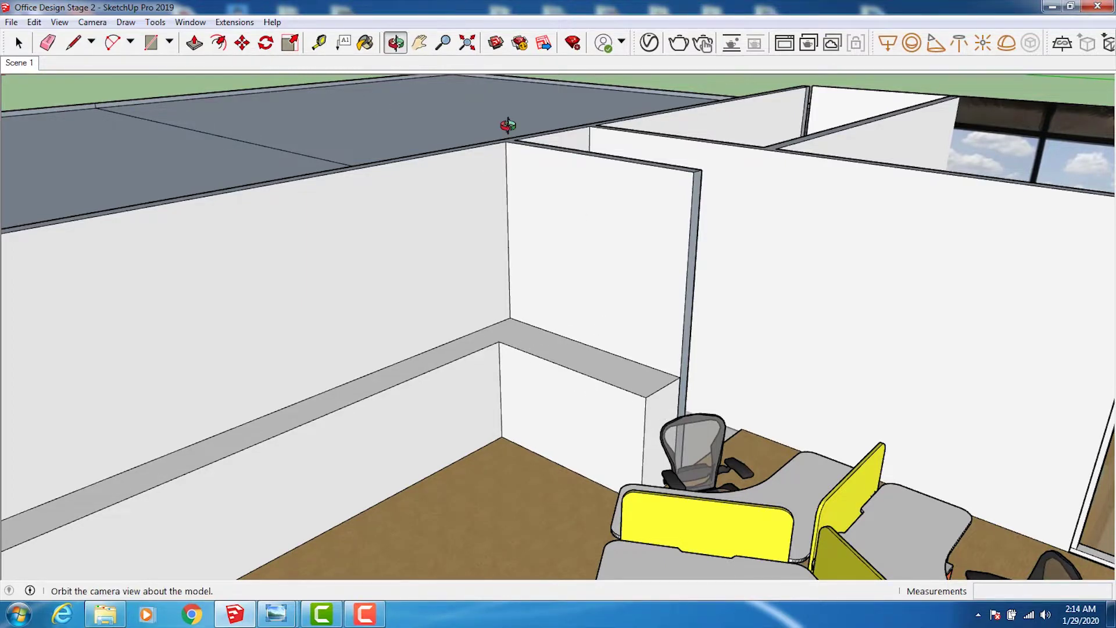
pyautogui.moveTo(587, 297)
pyautogui.mouseDown()
pyautogui.moveTo(404, 408)
pyautogui.moveTo(618, 324)
pyautogui.moveTo(670, 261)
pyautogui.mouseUp()
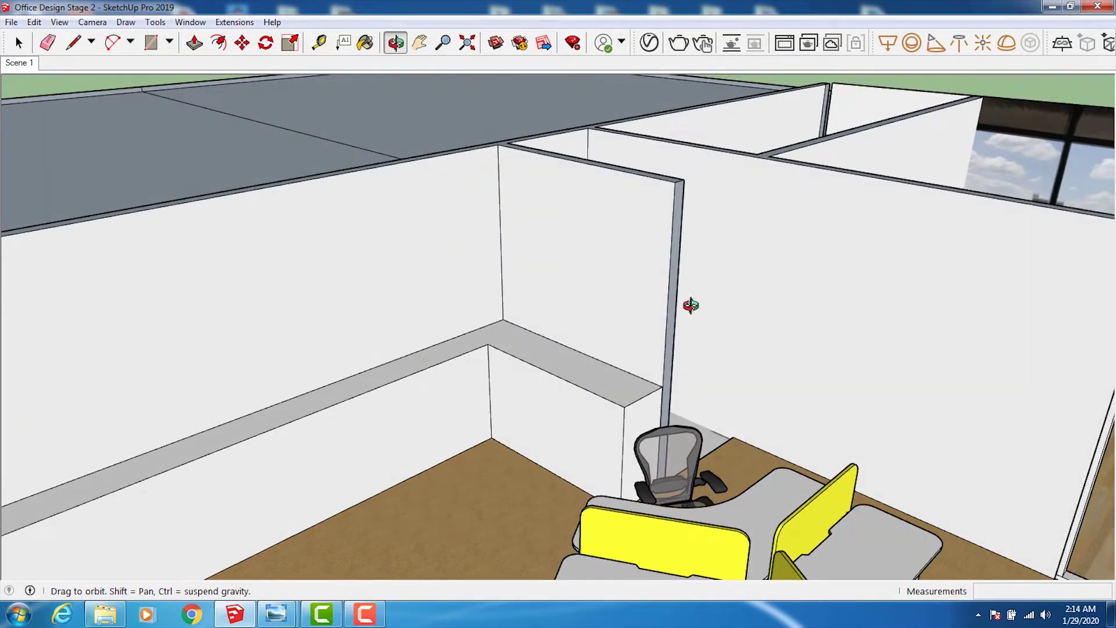
pyautogui.moveTo(614, 353)
pyautogui.mouseDown()
pyautogui.moveTo(563, 322)
pyautogui.moveTo(609, 326)
pyautogui.mouseUp()
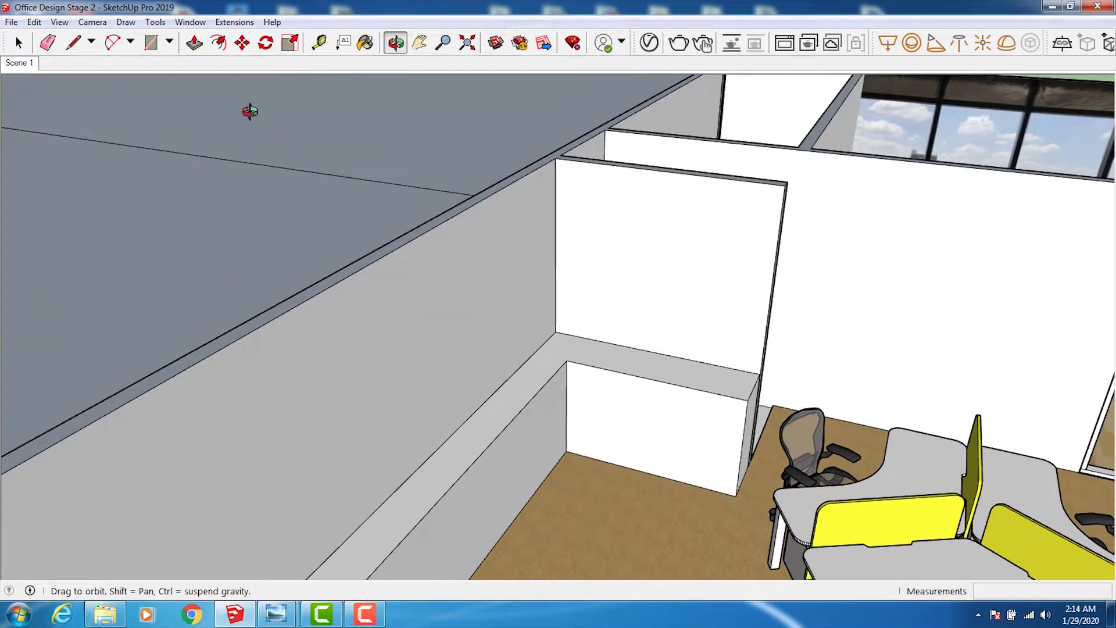
pyautogui.moveTo(250, 111)
pyautogui.mouseDown()
pyautogui.moveTo(374, 204)
pyautogui.moveTo(209, 149)
pyautogui.mouseUp()
pyautogui.click(150, 42)
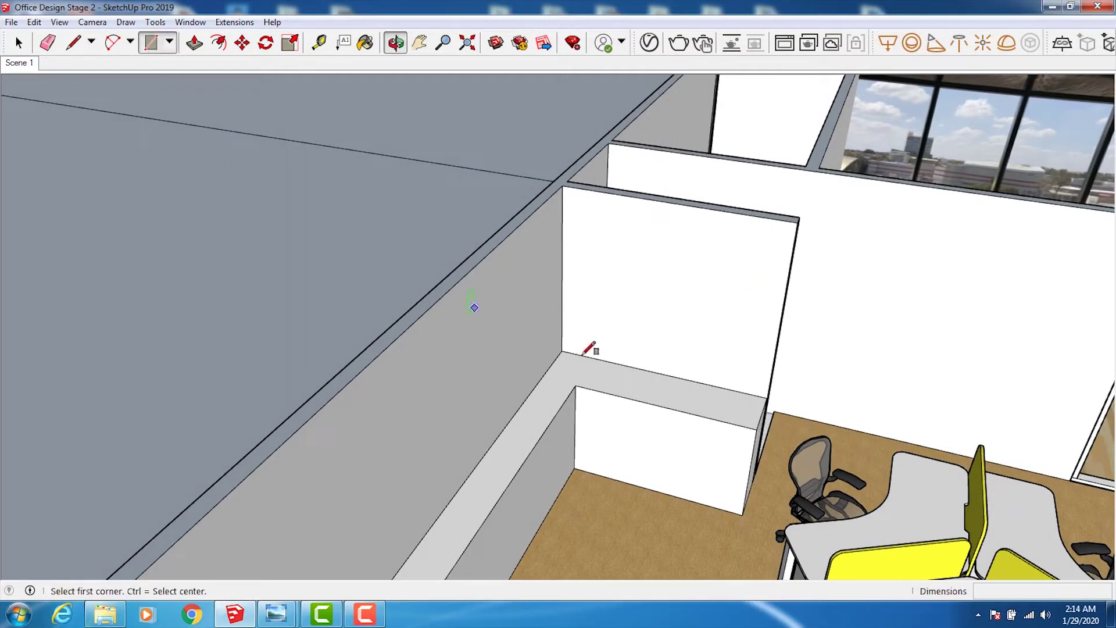
pyautogui.click(757, 429)
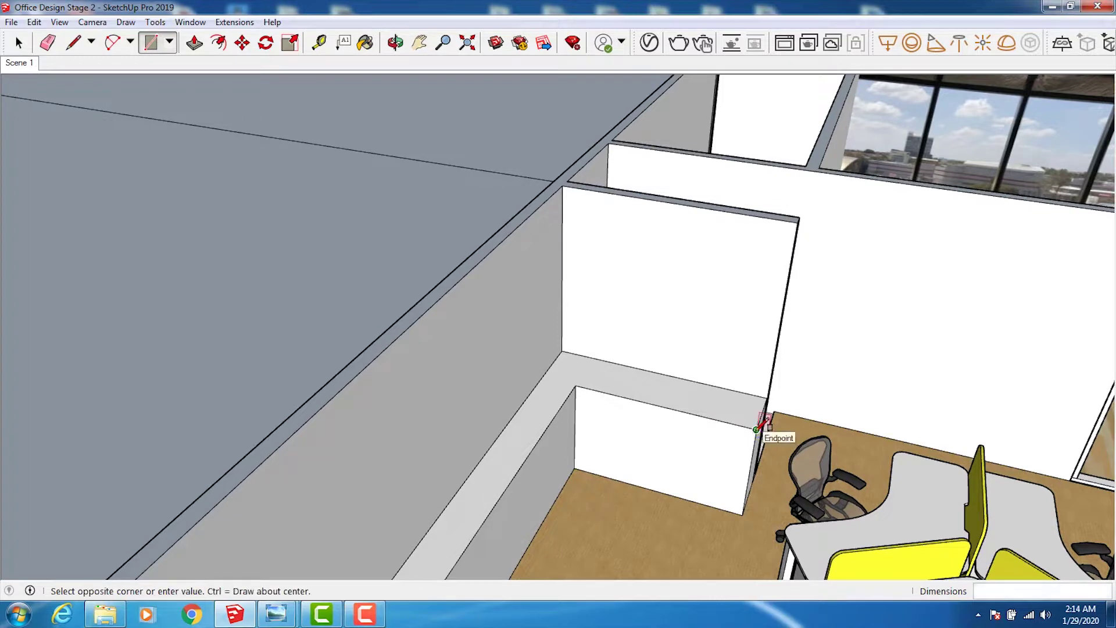
pyautogui.click(675, 377)
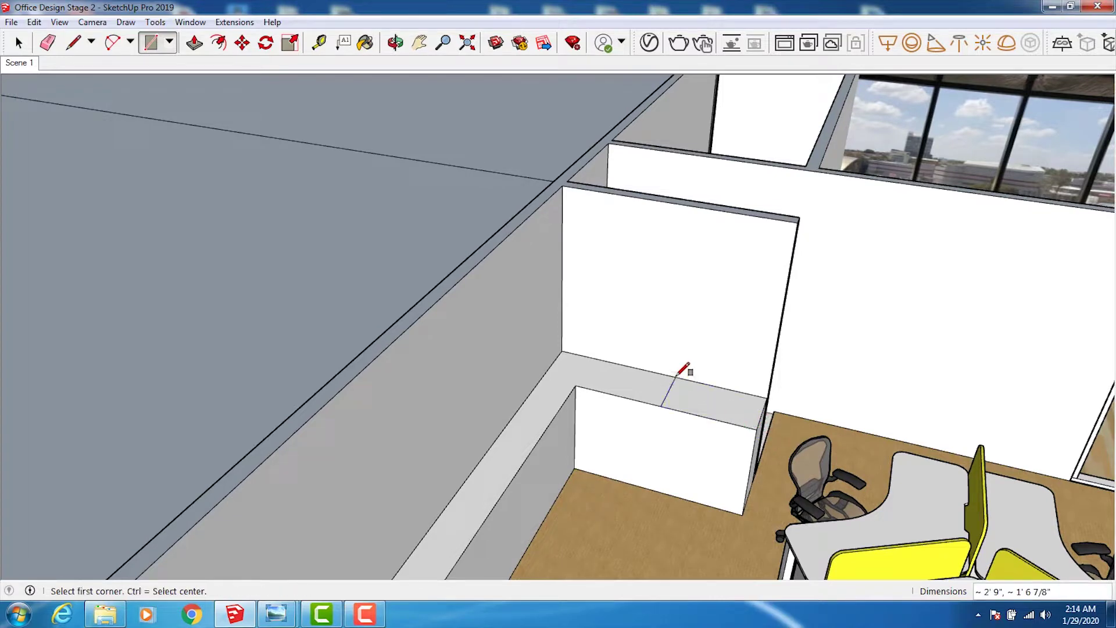
# Pull the ledge-end strip upward into a tall block and orbit to inspect it
pyautogui.click(195, 46)
pyautogui.moveTo(693, 401); pyautogui.dragTo(714, 234)
pyautogui.click(395, 42)
pyautogui.moveTo(524, 411)
pyautogui.mouseDown()
pyautogui.moveTo(486, 273)
pyautogui.moveTo(561, 290)
pyautogui.mouseUp()
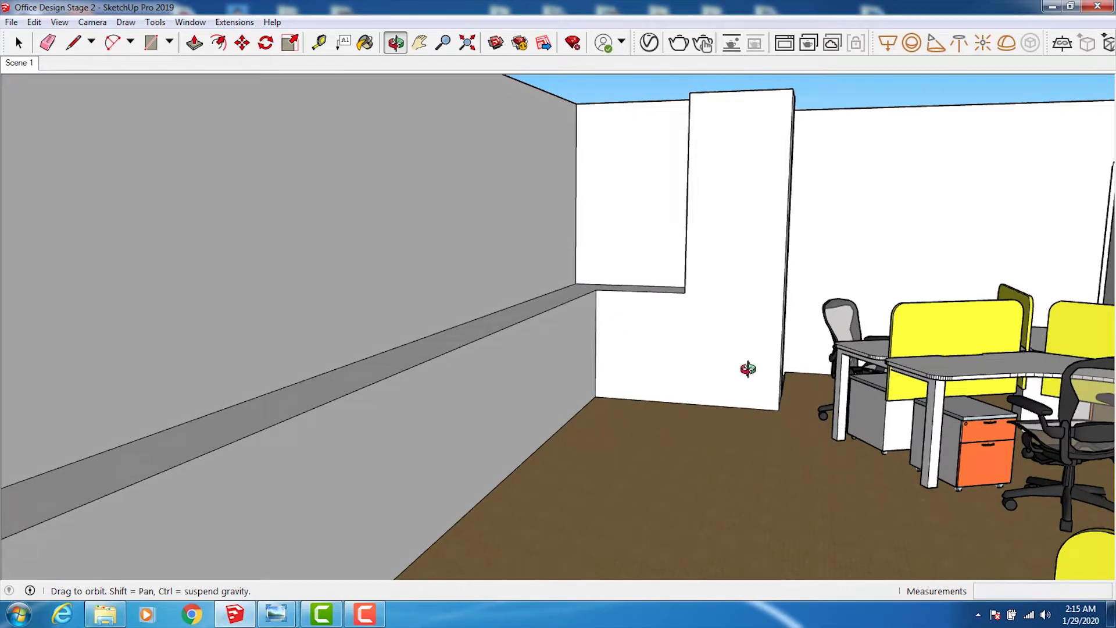
pyautogui.moveTo(748, 369)
pyautogui.mouseDown()
pyautogui.moveTo(665, 378)
pyautogui.moveTo(626, 445)
pyautogui.moveTo(518, 451)
pyautogui.moveTo(495, 436)
pyautogui.mouseUp()
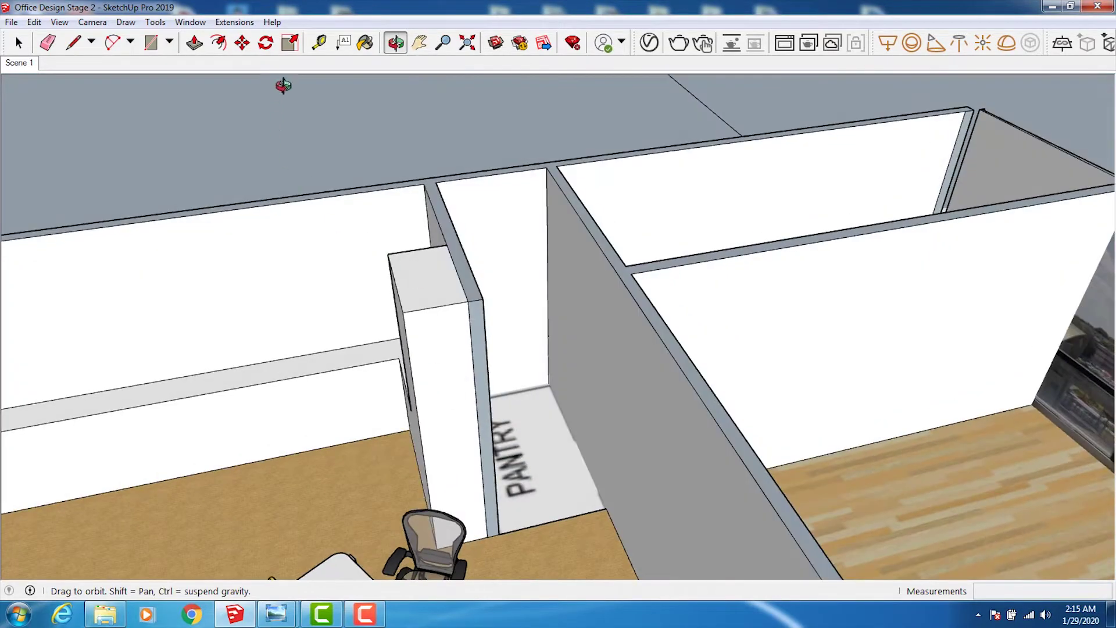
pyautogui.click(195, 42)
# Push the pantry column face back flush with the surrounding walls
pyautogui.click(465, 459)
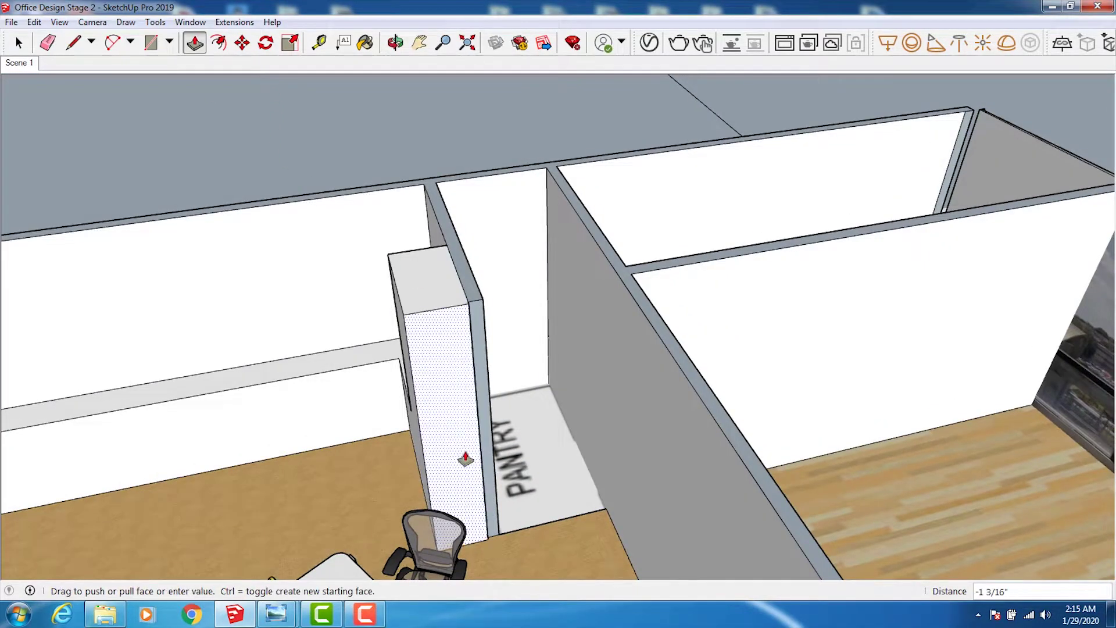
pyautogui.click(467, 465)
pyautogui.press('o')
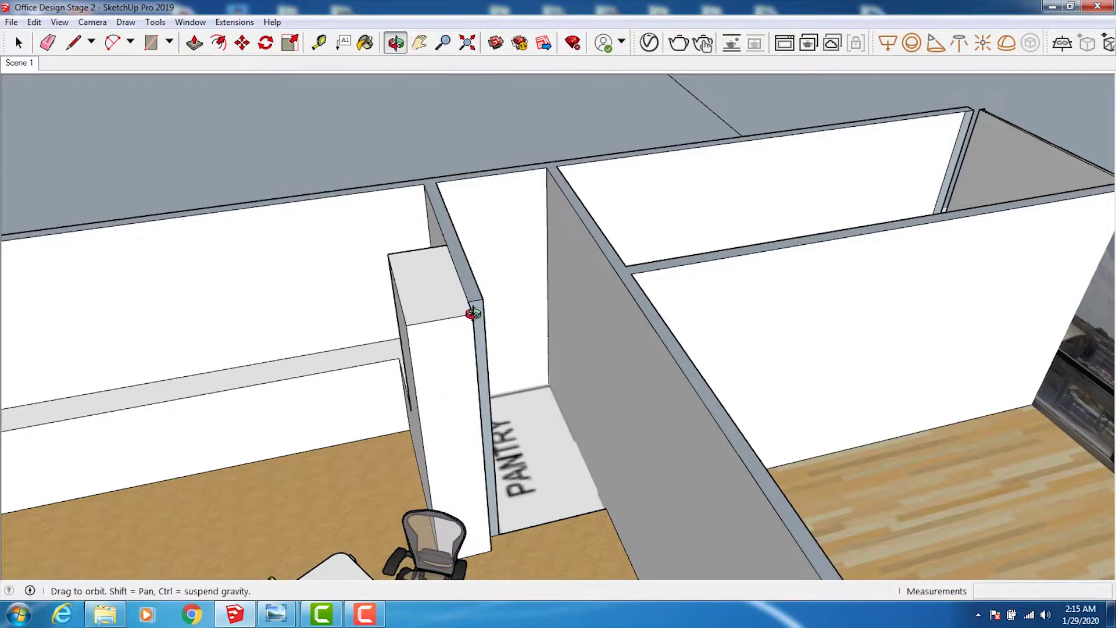
pyautogui.moveTo(474, 311); pyautogui.dragTo(299, 375)
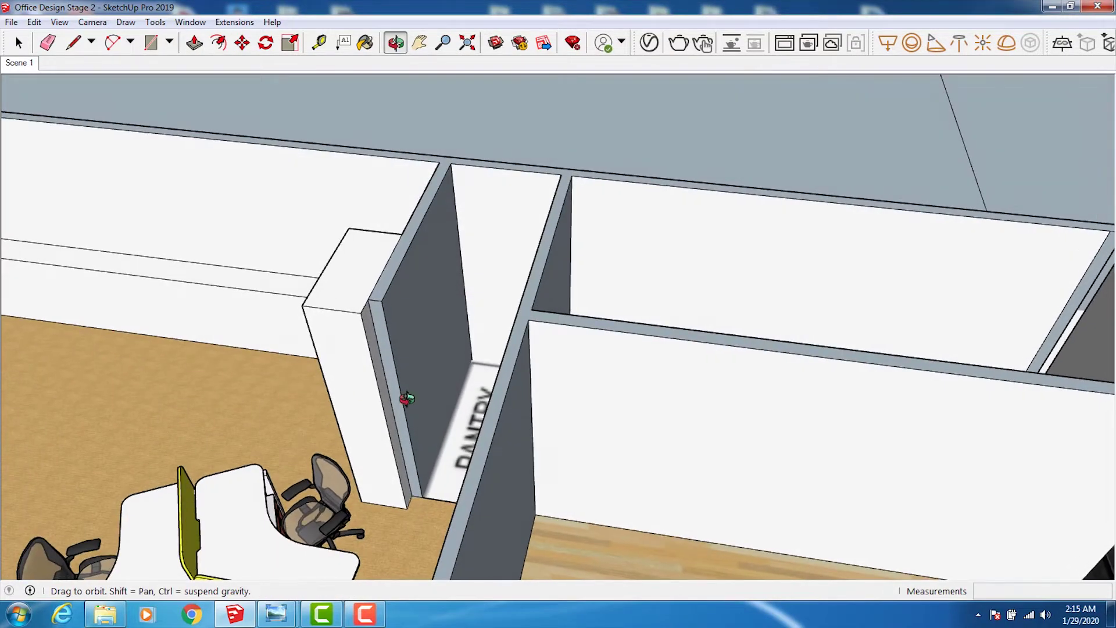
pyautogui.moveTo(407, 399)
pyautogui.mouseDown()
pyautogui.moveTo(804, 332)
pyautogui.moveTo(738, 351)
pyautogui.moveTo(596, 316)
pyautogui.moveTo(652, 307)
pyautogui.moveTo(653, 199)
pyautogui.moveTo(603, 240)
pyautogui.mouseUp()
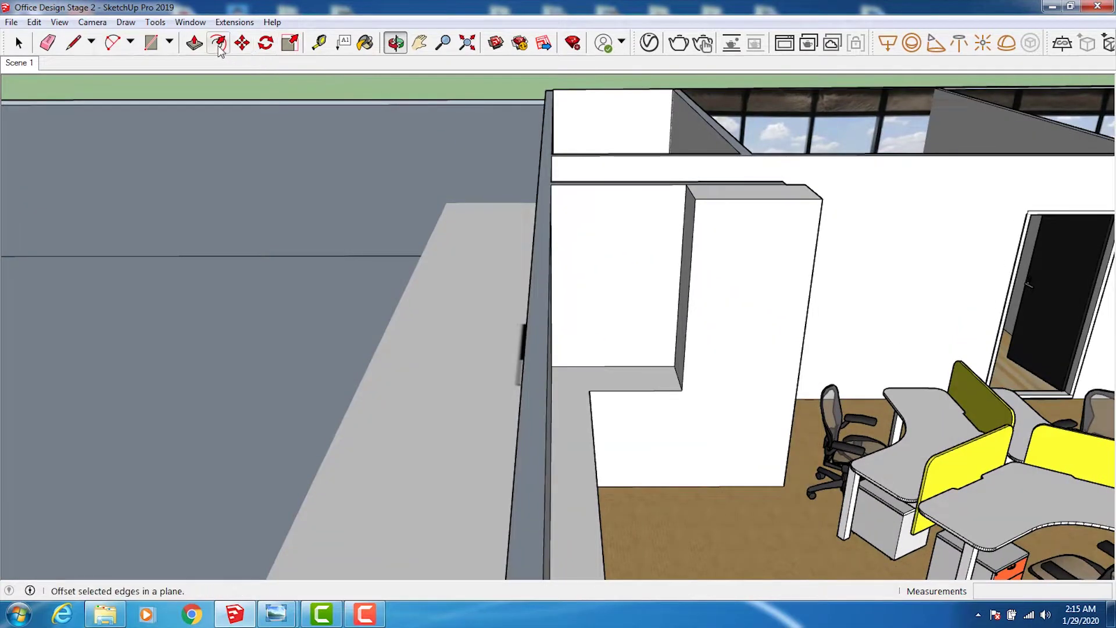
# Push the adjoining wall face out by 8 3/16"
pyautogui.click(195, 42)
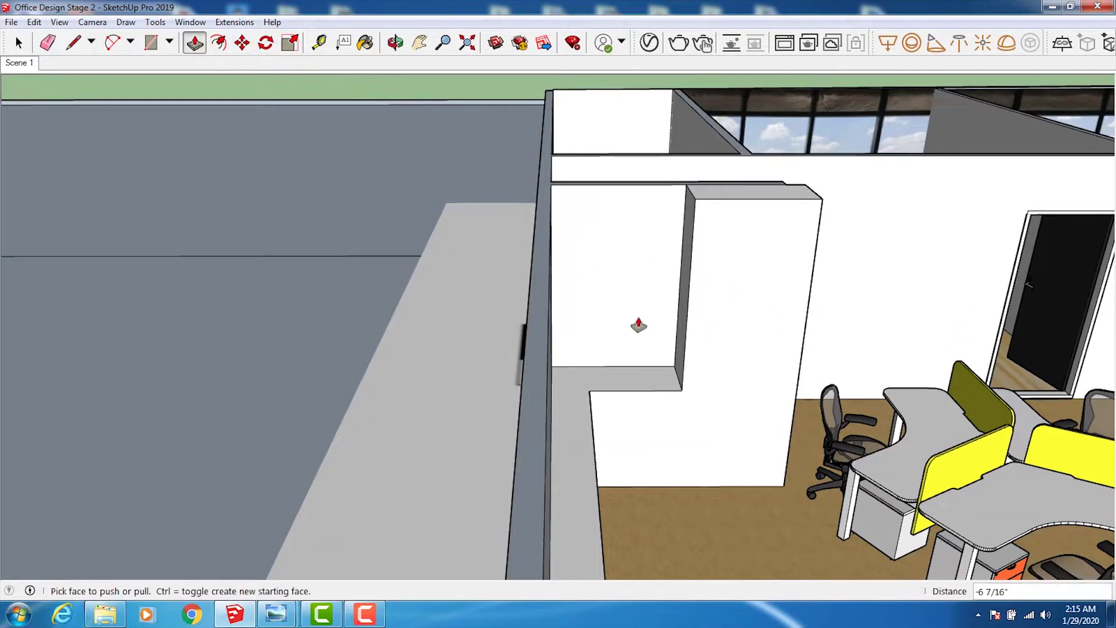
pyautogui.moveTo(686, 318); pyautogui.dragTo(705, 314)
pyautogui.click(395, 42)
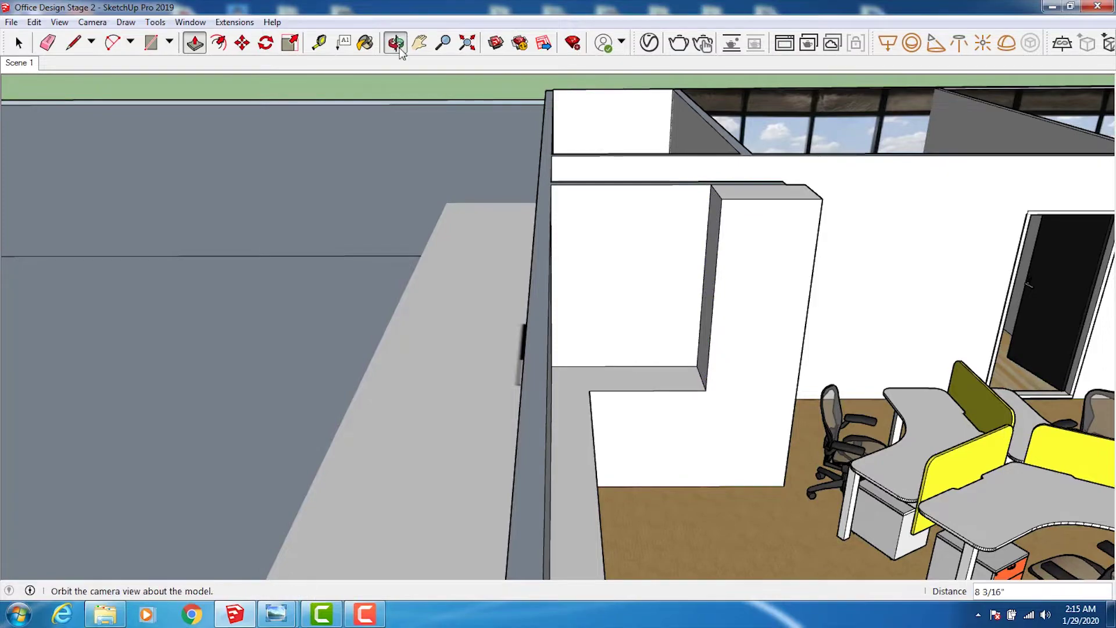
pyautogui.moveTo(651, 418)
pyautogui.mouseDown()
pyautogui.moveTo(590, 391)
pyautogui.moveTo(598, 353)
pyautogui.mouseUp()
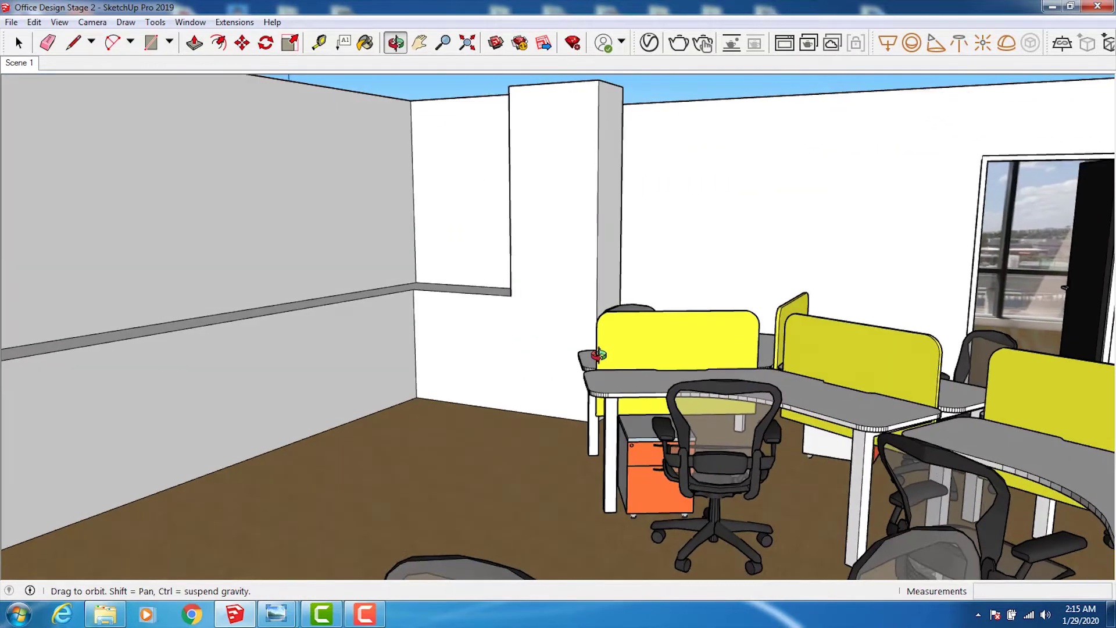
# Push the wall rail down by 4 9/16" so it sits lower beside the column
pyautogui.click(194, 42)
pyautogui.moveTo(428, 294); pyautogui.dragTo(431, 308)
pyautogui.click(430, 308)
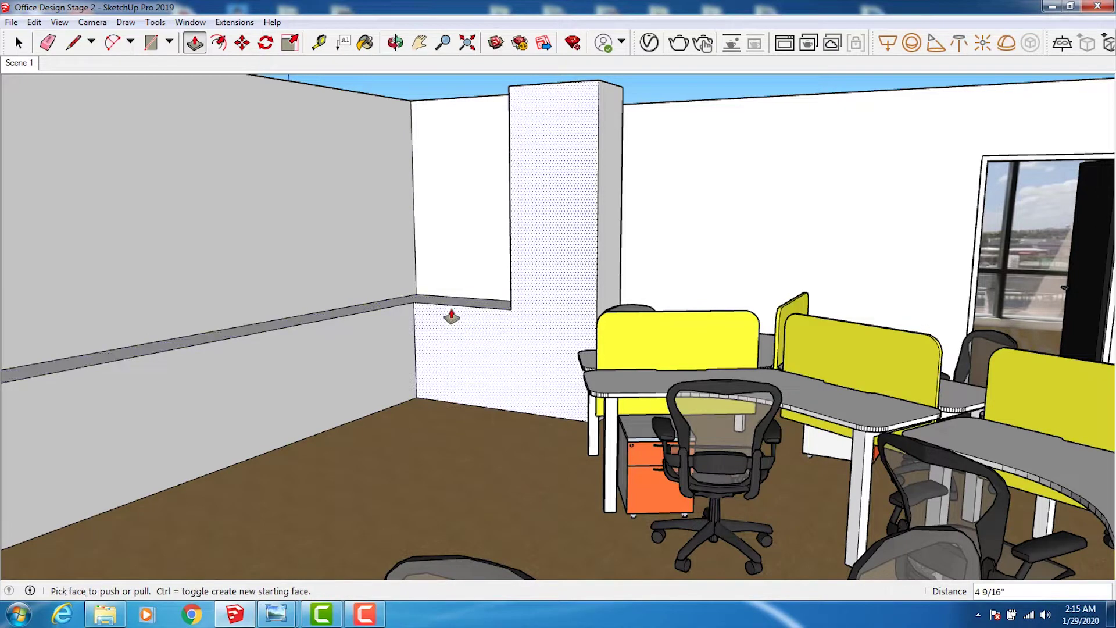
pyautogui.click(395, 42)
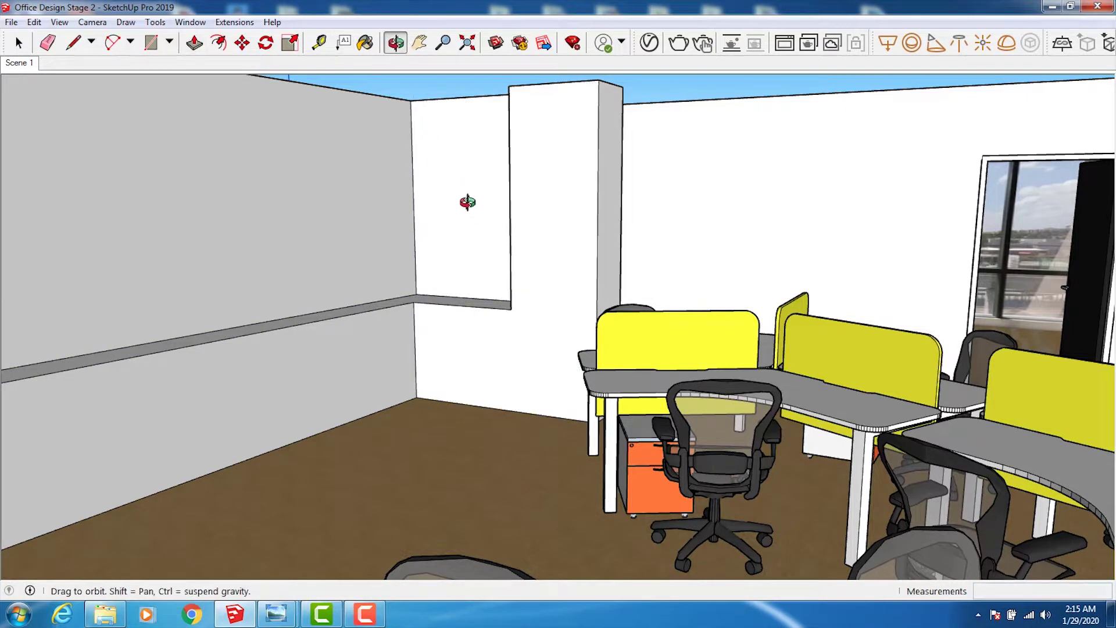
pyautogui.moveTo(468, 202); pyautogui.dragTo(568, 224)
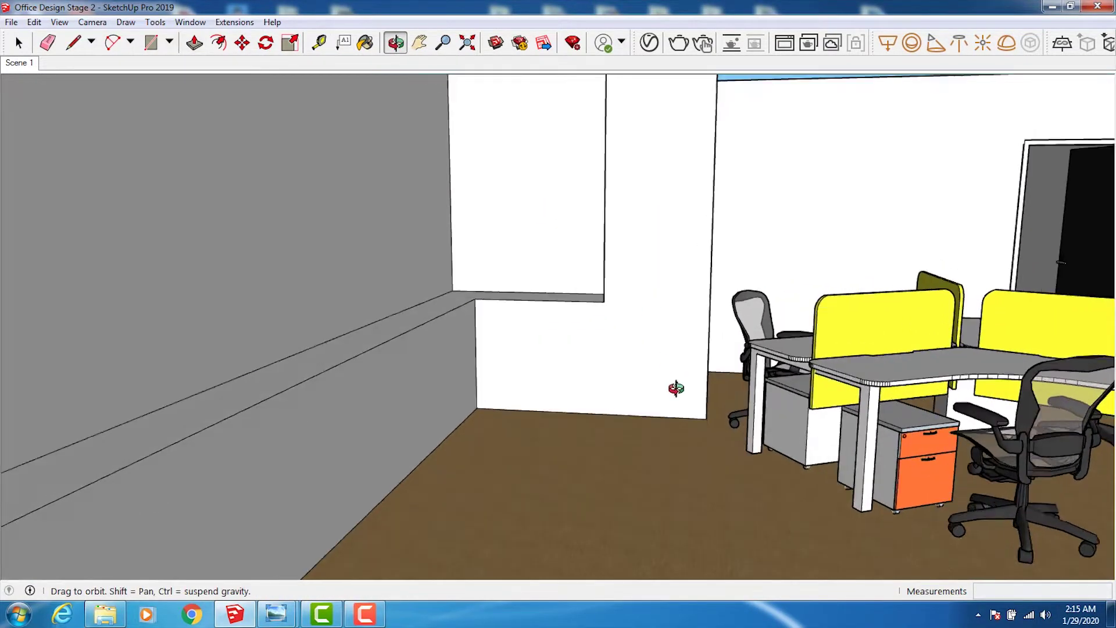
pyautogui.scroll(2, 676, 388)
pyautogui.moveTo(672, 391)
pyautogui.mouseDown()
pyautogui.moveTo(705, 489)
pyautogui.moveTo(605, 555)
pyautogui.moveTo(448, 580)
pyautogui.moveTo(340, 213)
pyautogui.mouseUp()
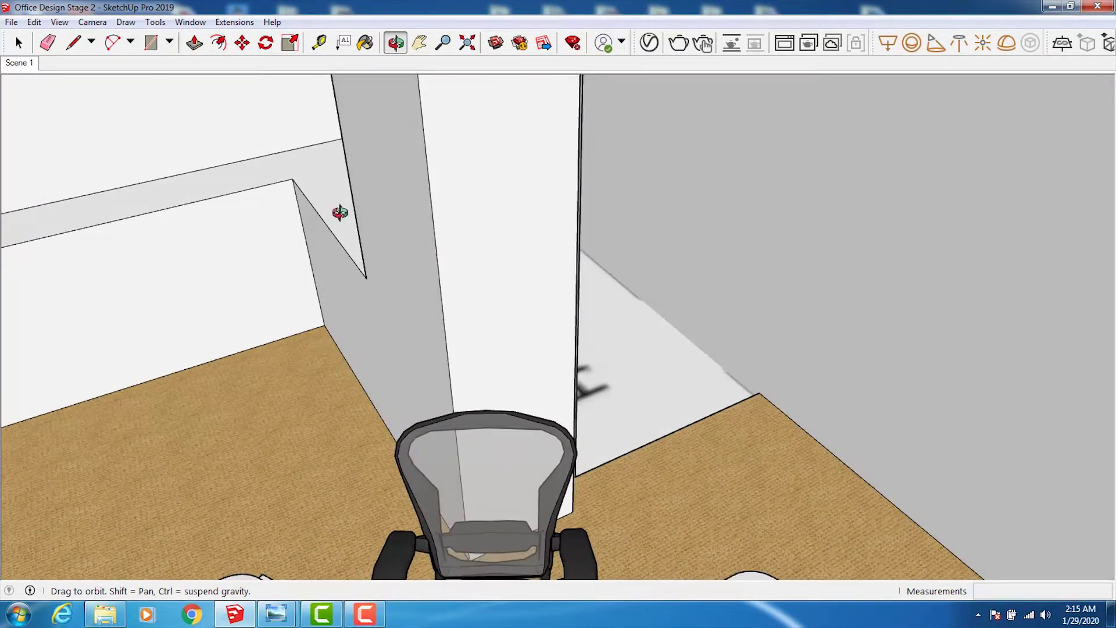
# Push the face beside the pantry column outward by 3 7/8"
pyautogui.click(195, 44)
pyautogui.click(431, 264)
pyautogui.click(456, 250)
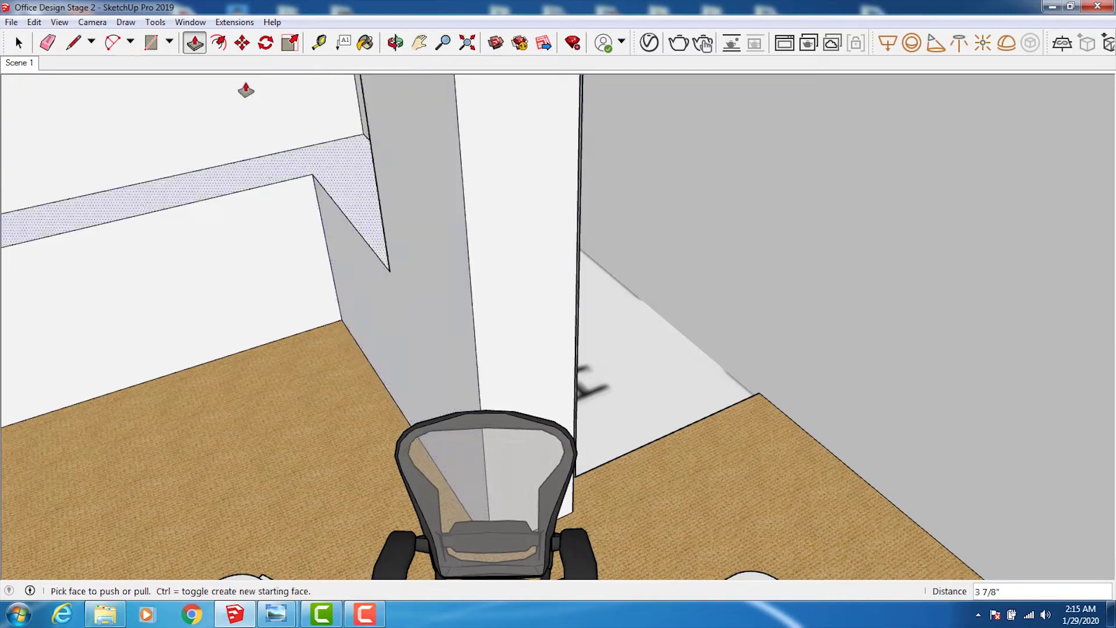
# Measure the column's width with the Tape Measure (about 1' 3") and orbit to its base corner
pyautogui.click(318, 42)
pyautogui.click(464, 203)
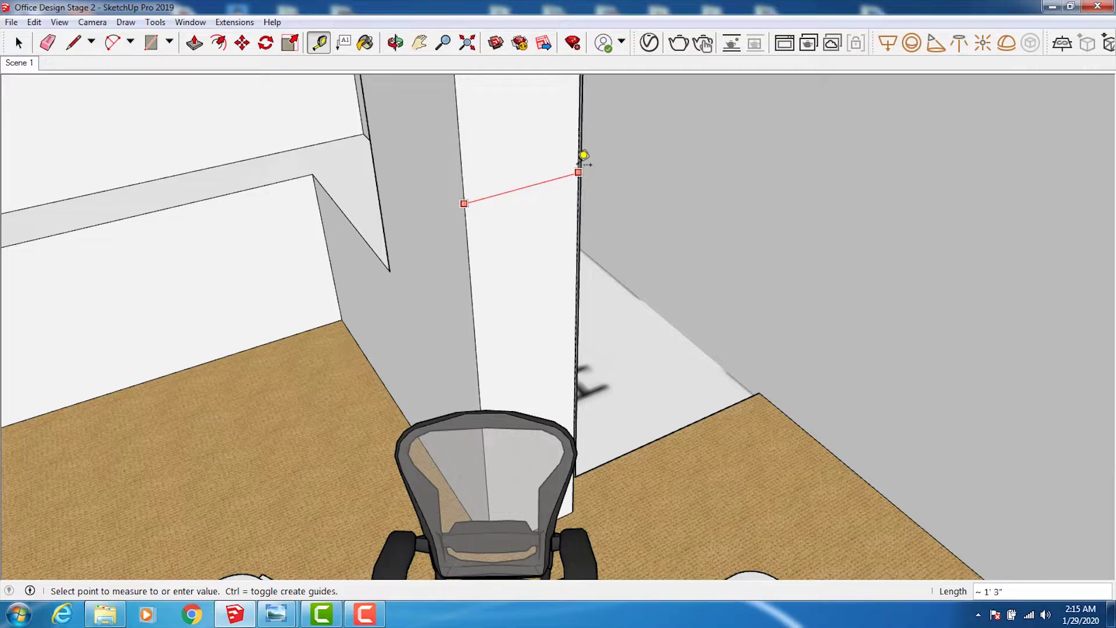
pyautogui.click(583, 157)
pyautogui.press('o')
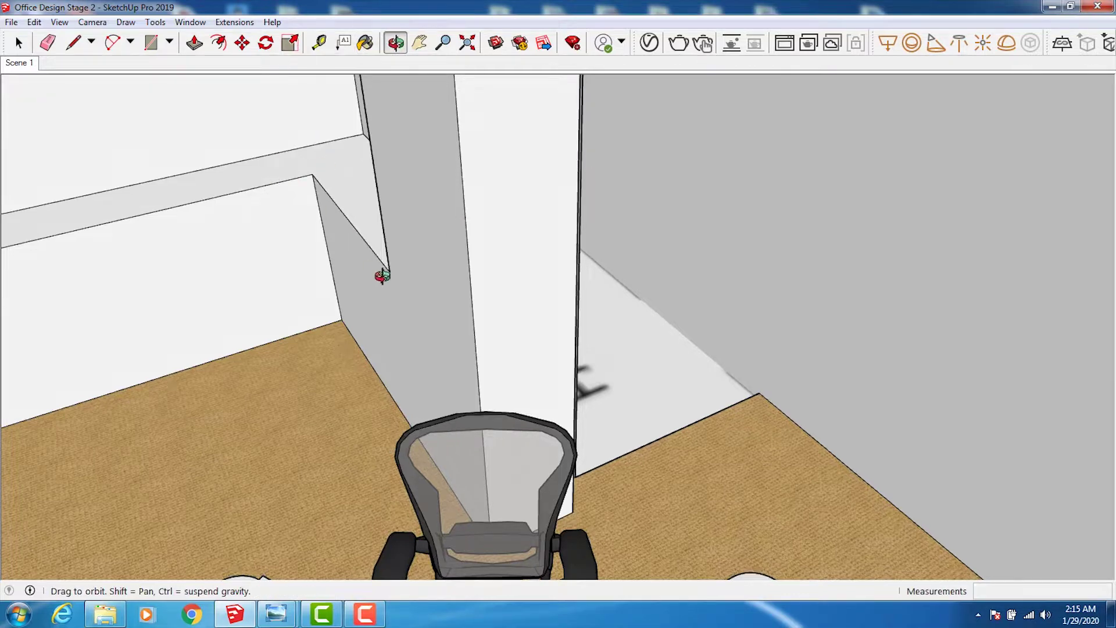
pyautogui.moveTo(378, 274)
pyautogui.mouseDown()
pyautogui.moveTo(518, 315)
pyautogui.moveTo(565, 315)
pyautogui.moveTo(727, 354)
pyautogui.mouseUp()
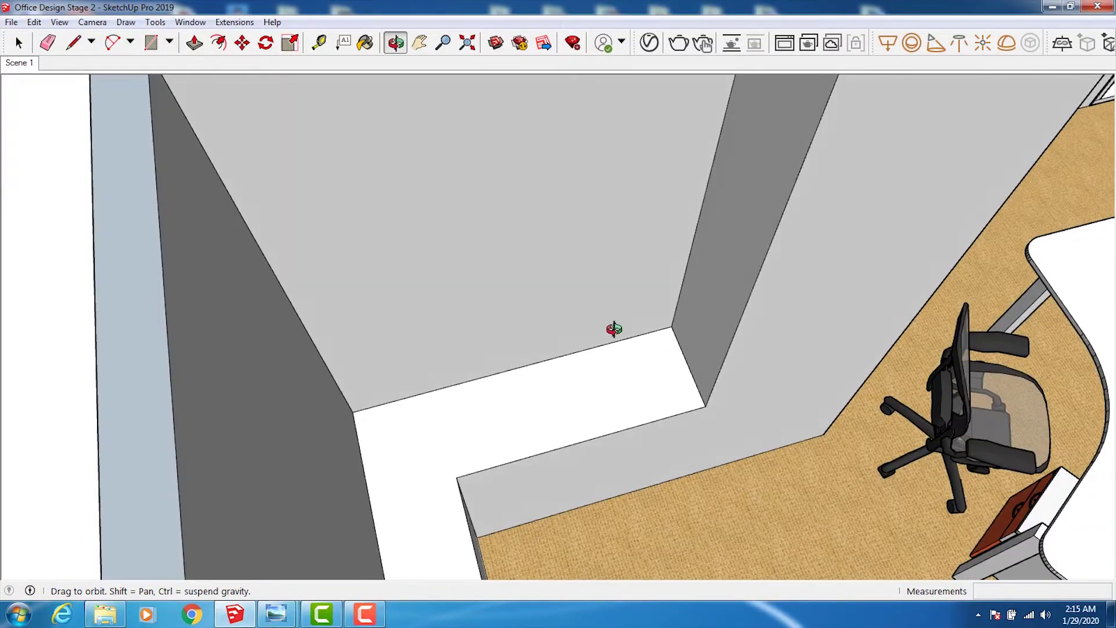
pyautogui.moveTo(608, 329)
pyautogui.mouseDown()
pyautogui.moveTo(498, 230)
pyautogui.moveTo(581, 171)
pyautogui.moveTo(324, 145)
pyautogui.mouseUp()
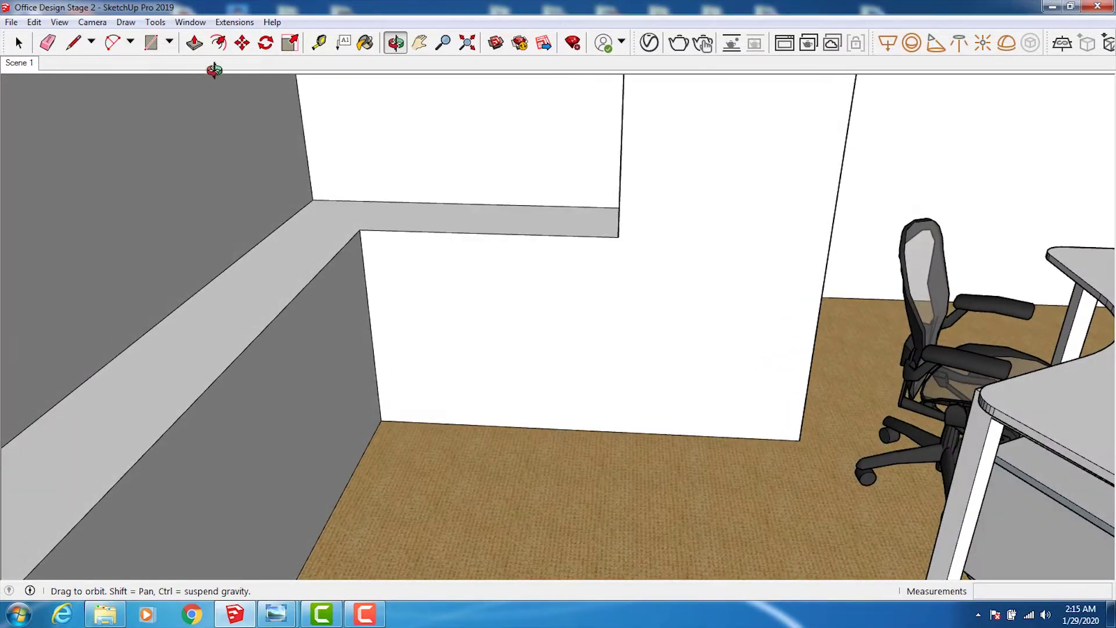
# Draw an arc across the column's bottom corner and push the corner face away to round it
pyautogui.click(112, 42)
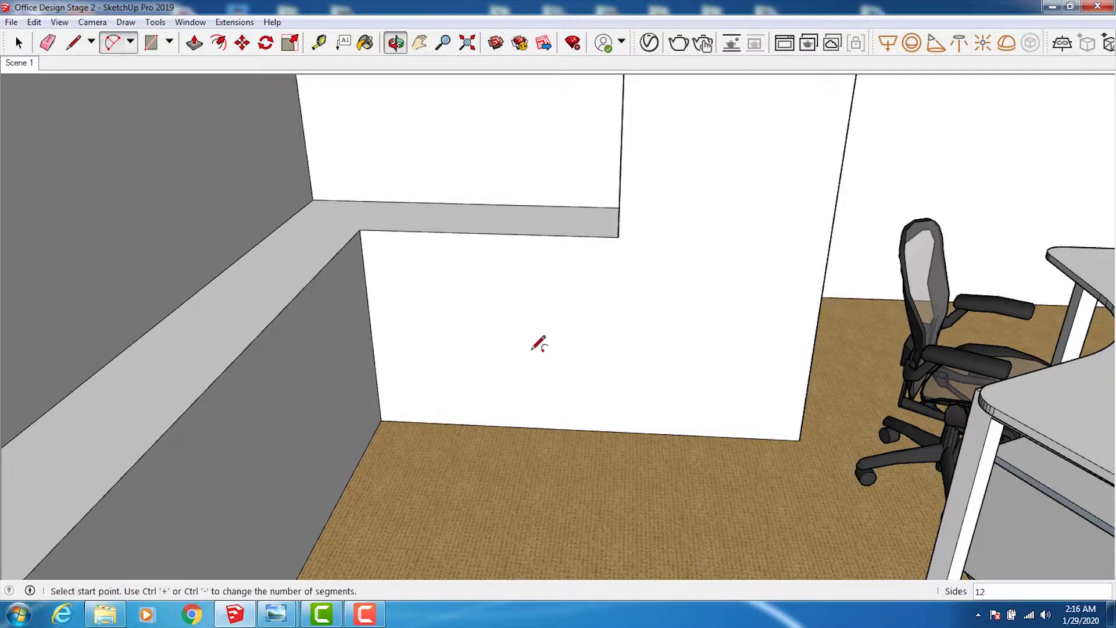
pyautogui.click(727, 436)
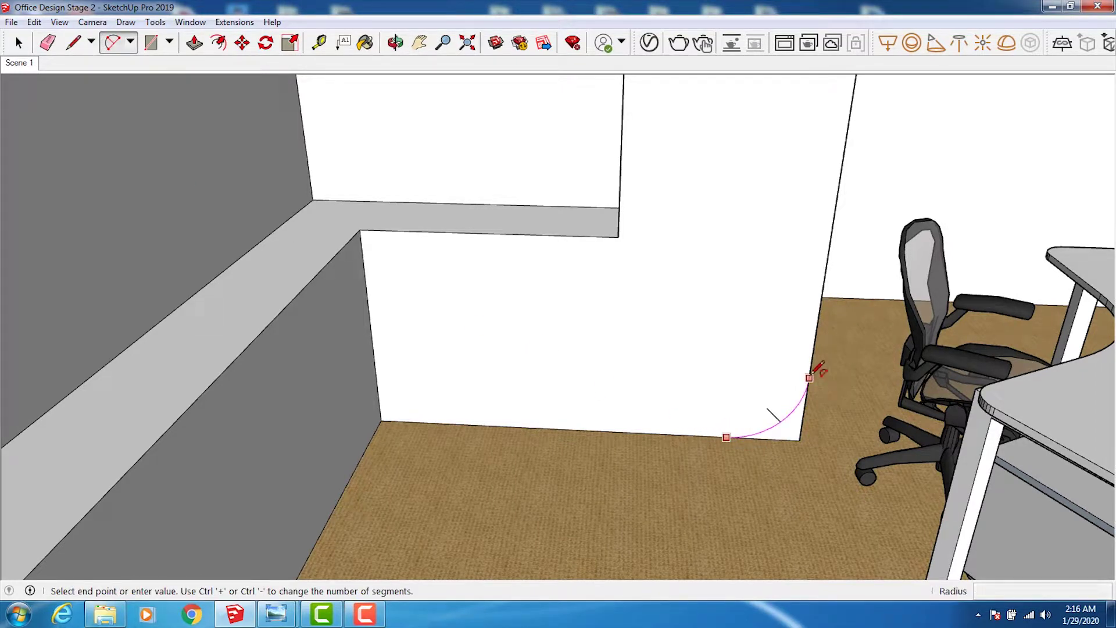
pyautogui.click(814, 371)
pyautogui.click(194, 42)
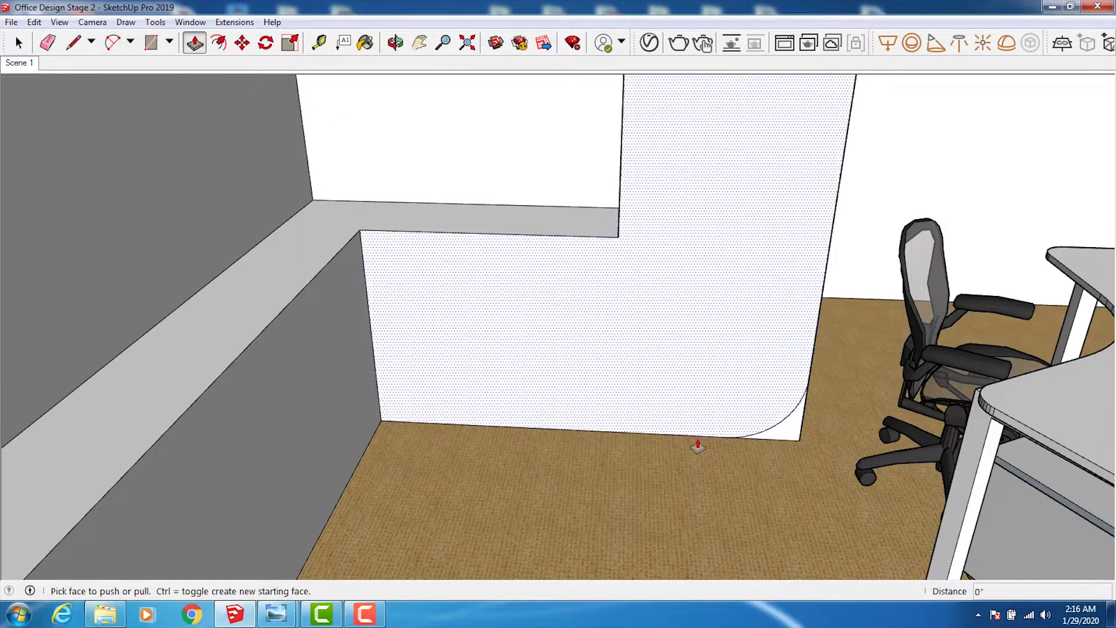
pyautogui.click(796, 434)
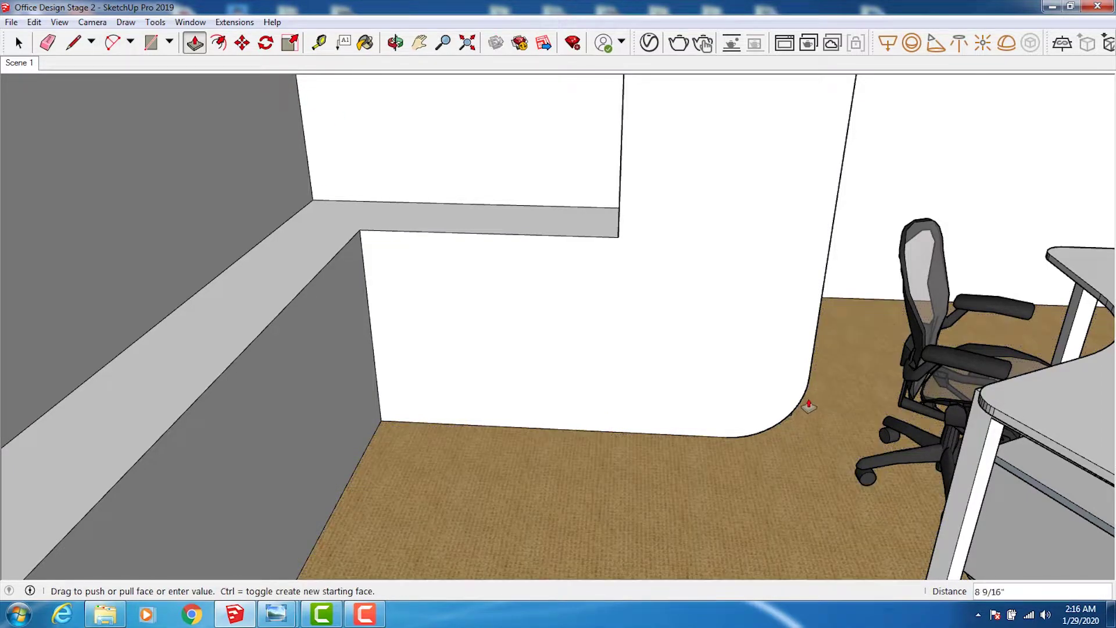
pyautogui.click(807, 407)
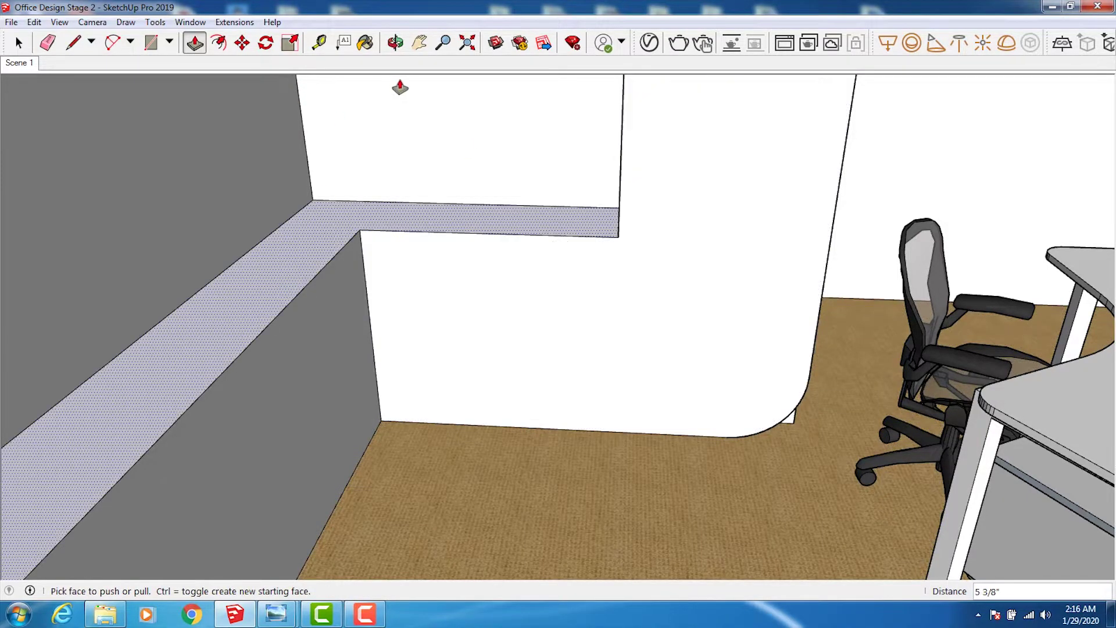
# Push the leftover triangular face at the column base through, about 9 5/8", to remove it
pyautogui.click(396, 42)
pyautogui.moveTo(585, 411)
pyautogui.mouseDown()
pyautogui.moveTo(681, 526)
pyautogui.moveTo(717, 444)
pyautogui.moveTo(708, 506)
pyautogui.moveTo(717, 531)
pyautogui.moveTo(724, 502)
pyautogui.moveTo(651, 479)
pyautogui.mouseUp()
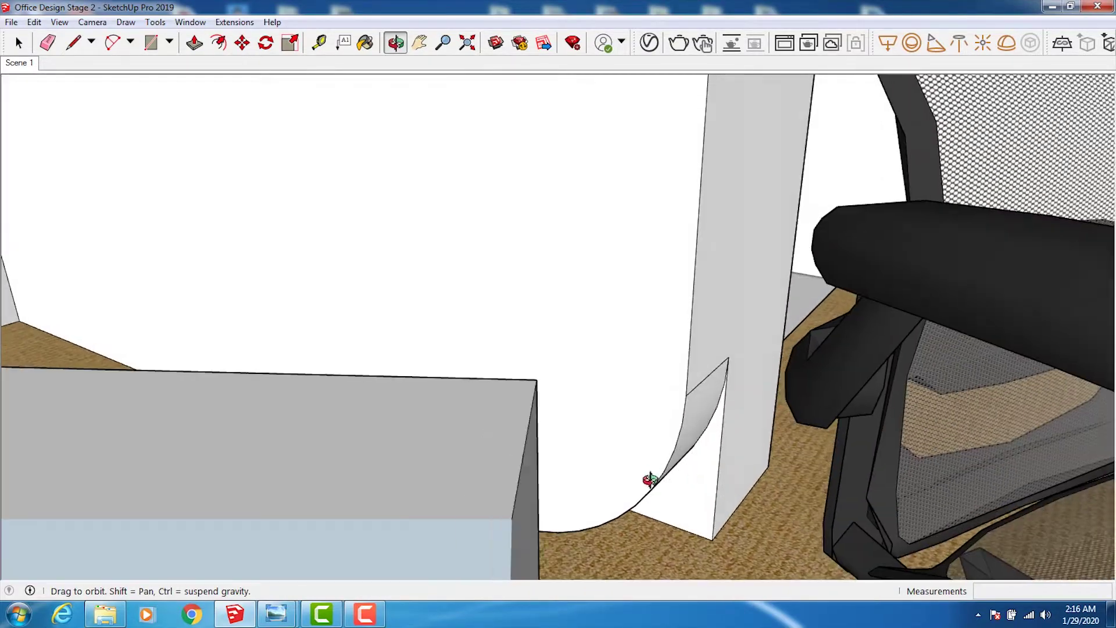
pyautogui.click(195, 43)
pyautogui.click(706, 511)
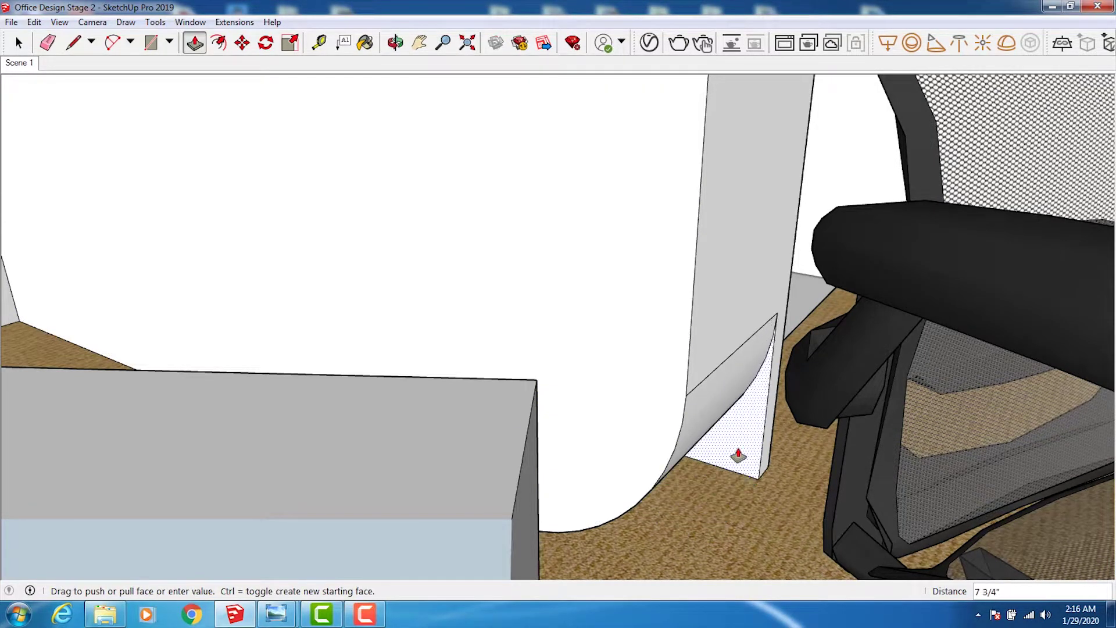
pyautogui.click(753, 436)
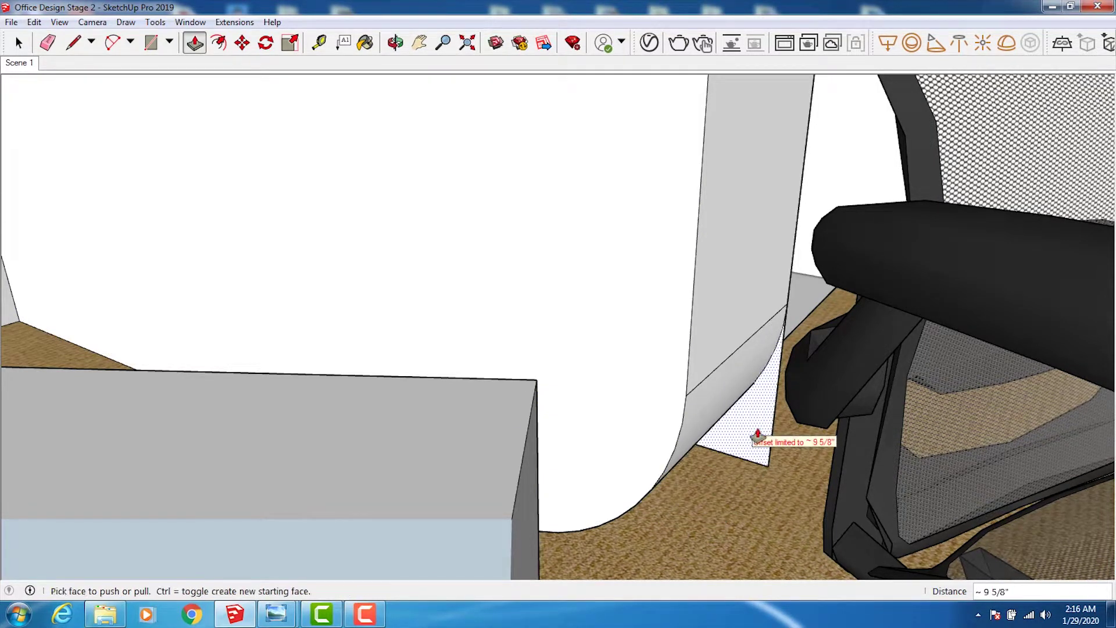
pyautogui.click(764, 434)
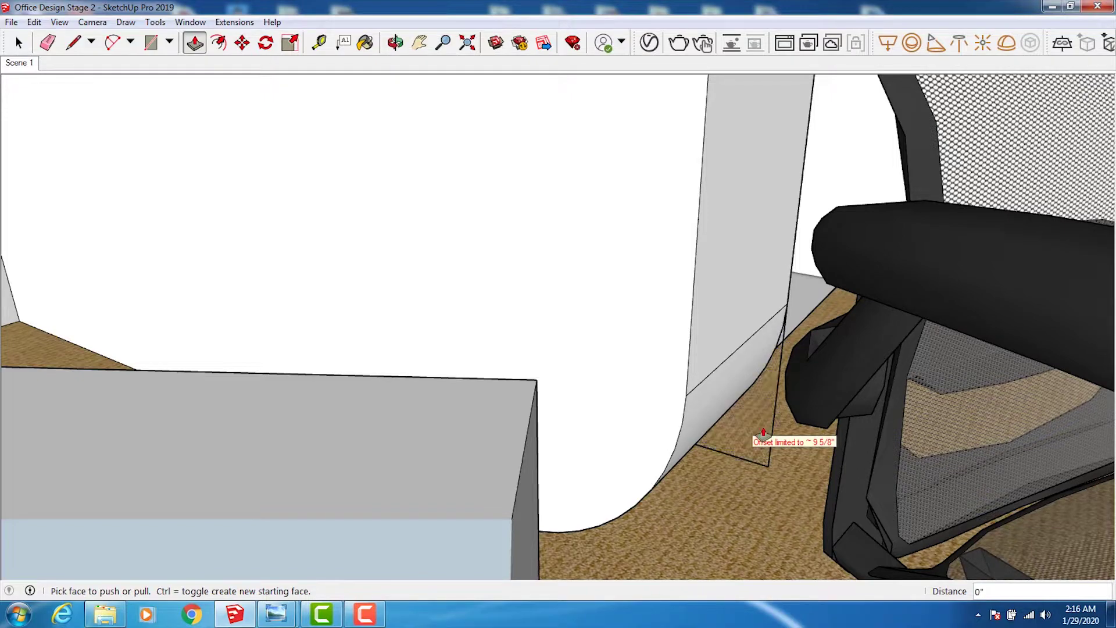
pyautogui.click(48, 43)
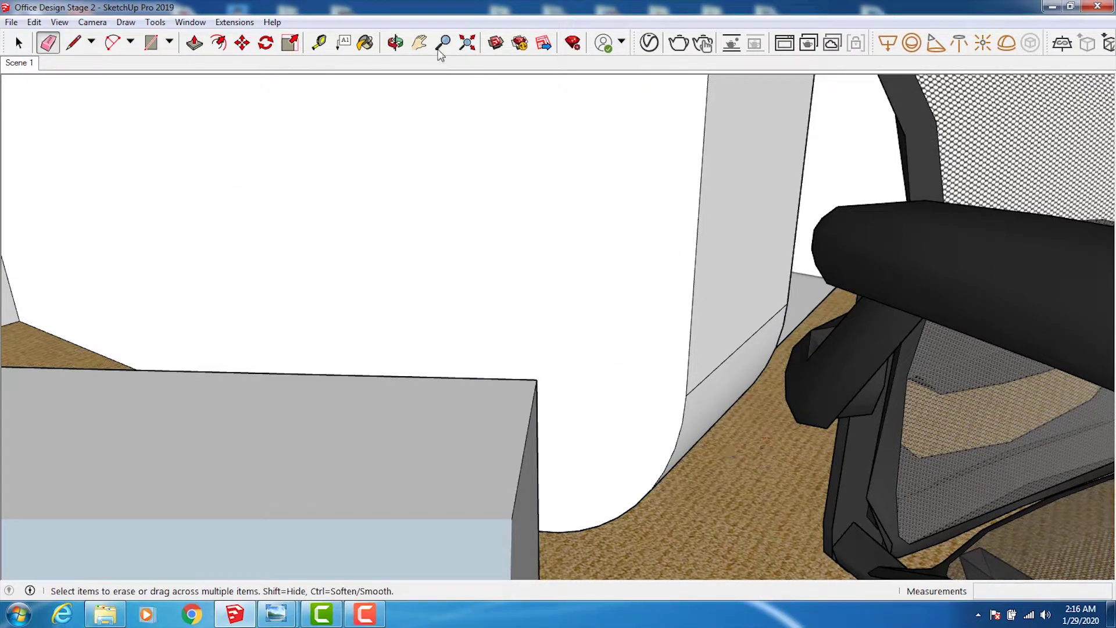
pyautogui.click(395, 42)
# Orbit, zoom and pan from the PANTRY corner past the desks to face the frame's lower-left corner
pyautogui.moveTo(478, 418)
pyautogui.mouseDown()
pyautogui.moveTo(500, 353)
pyautogui.moveTo(469, 336)
pyautogui.moveTo(544, 343)
pyautogui.moveTo(498, 282)
pyautogui.moveTo(448, 294)
pyautogui.moveTo(668, 279)
pyautogui.moveTo(527, 256)
pyautogui.moveTo(511, 284)
pyautogui.moveTo(256, 195)
pyautogui.moveTo(301, 194)
pyautogui.moveTo(224, 541)
pyautogui.moveTo(224, 429)
pyautogui.moveTo(248, 420)
pyautogui.moveTo(287, 362)
pyautogui.moveTo(281, 374)
pyautogui.moveTo(174, 382)
pyautogui.moveTo(149, 429)
pyautogui.moveTo(52, 410)
pyautogui.moveTo(174, 326)
pyautogui.moveTo(309, 257)
pyautogui.moveTo(511, 219)
pyautogui.moveTo(343, 273)
pyautogui.moveTo(456, 254)
pyautogui.moveTo(512, 264)
pyautogui.moveTo(528, 219)
pyautogui.moveTo(523, 232)
pyautogui.moveTo(461, 241)
pyautogui.moveTo(364, 329)
pyautogui.moveTo(167, 393)
pyautogui.moveTo(163, 321)
pyautogui.moveTo(257, 319)
pyautogui.moveTo(429, 212)
pyautogui.moveTo(430, 81)
pyautogui.mouseUp()
pyautogui.click(420, 41)
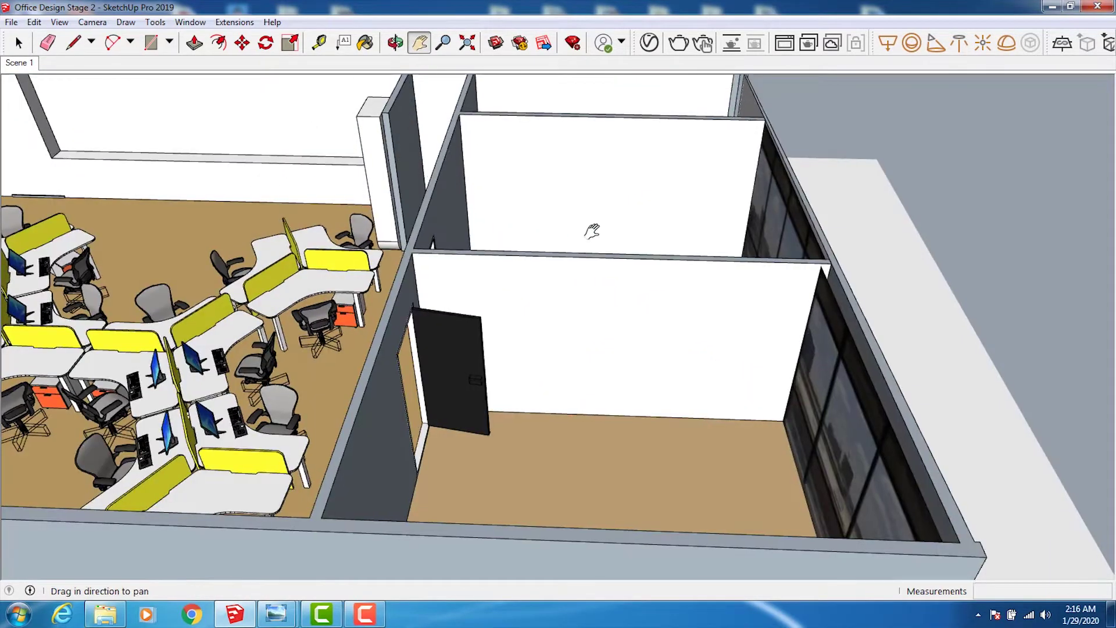
pyautogui.scroll(3, 486, 237)
pyautogui.scroll(3, 528, 241)
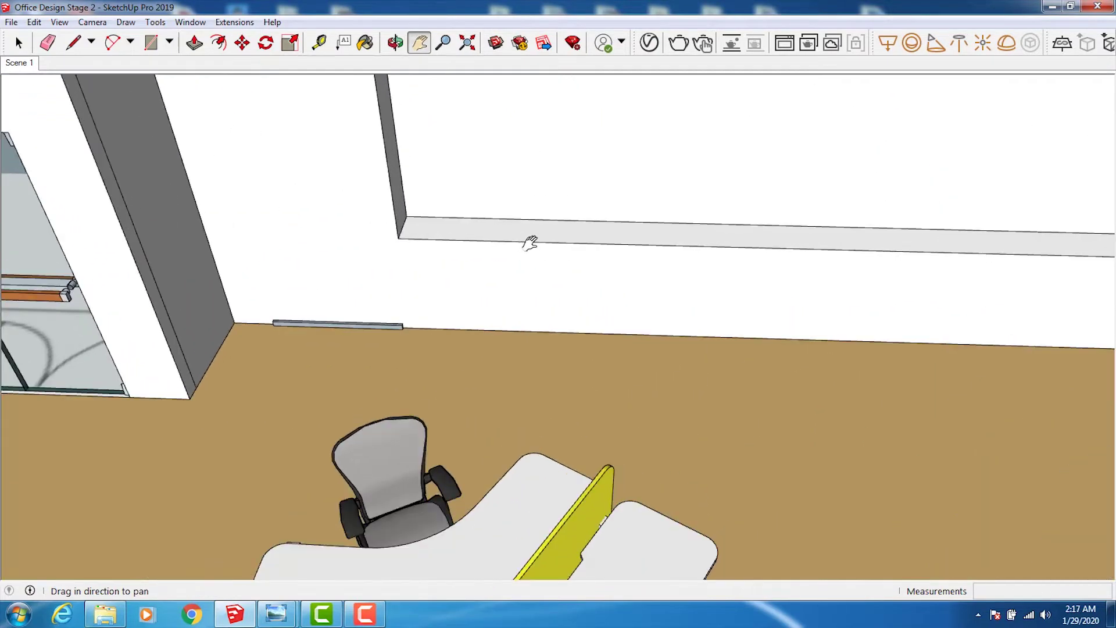
pyautogui.scroll(2, 400, 183)
pyautogui.click(395, 41)
pyautogui.moveTo(389, 259)
pyautogui.mouseDown()
pyautogui.moveTo(461, 175)
pyautogui.moveTo(411, 224)
pyautogui.moveTo(411, 193)
pyautogui.mouseUp()
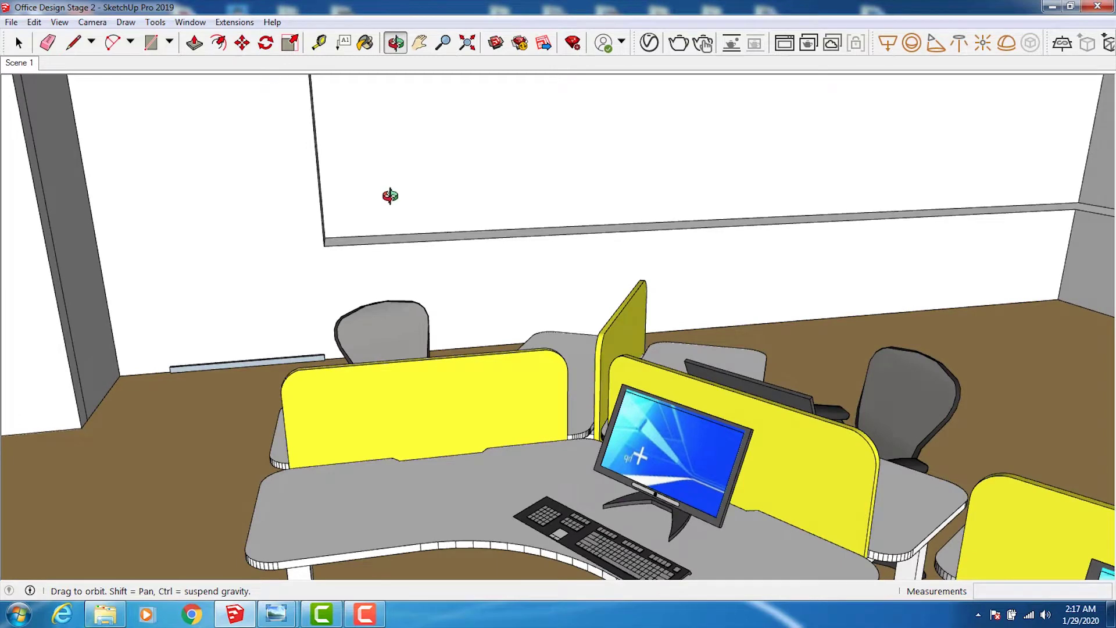
pyautogui.click(420, 42)
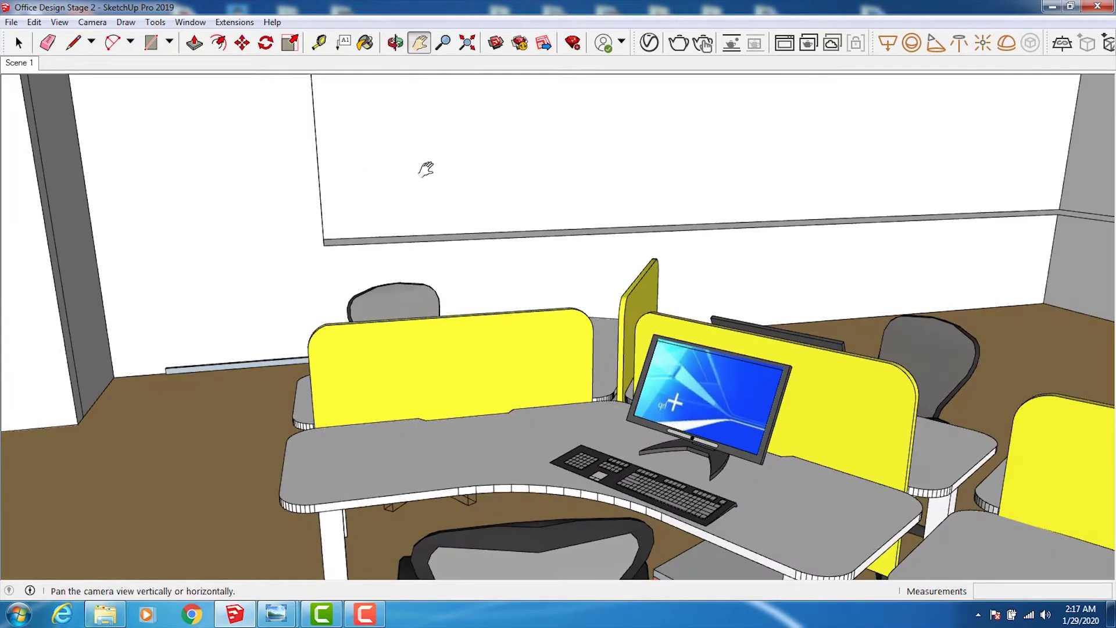
pyautogui.moveTo(426, 169)
pyautogui.mouseDown()
pyautogui.moveTo(419, 349)
pyautogui.moveTo(376, 366)
pyautogui.moveTo(345, 360)
pyautogui.mouseUp()
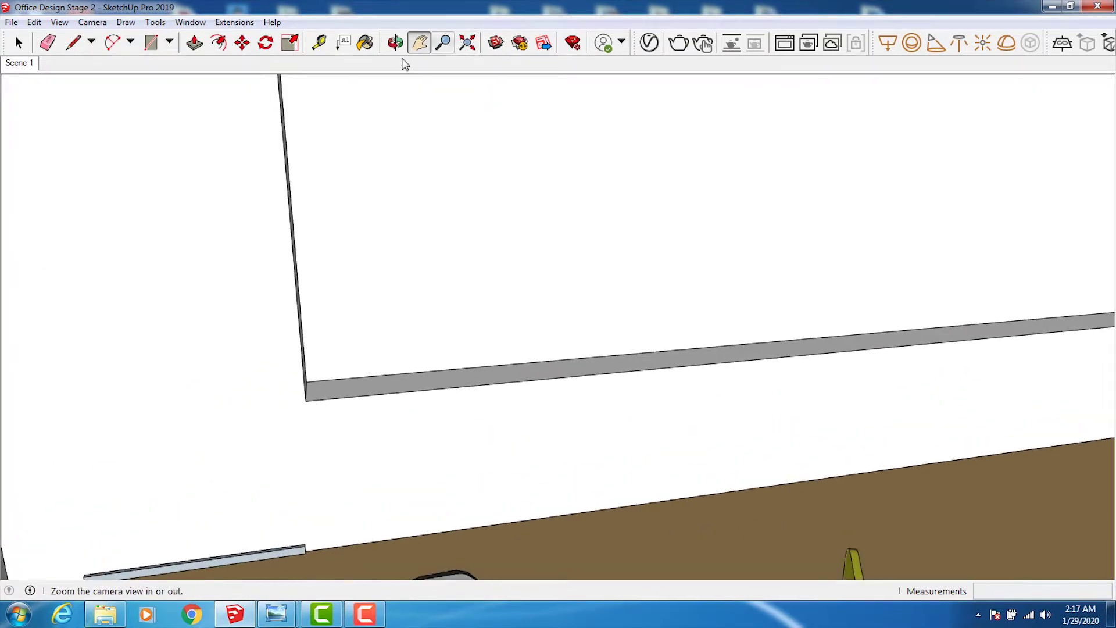
pyautogui.click(395, 42)
pyautogui.moveTo(371, 249)
pyautogui.mouseDown()
pyautogui.moveTo(319, 252)
pyautogui.moveTo(347, 150)
pyautogui.mouseUp()
# Draw an 8-inch pie fill at the frame's inner corner, undo it, and pan to the wall top
pyautogui.click(113, 42)
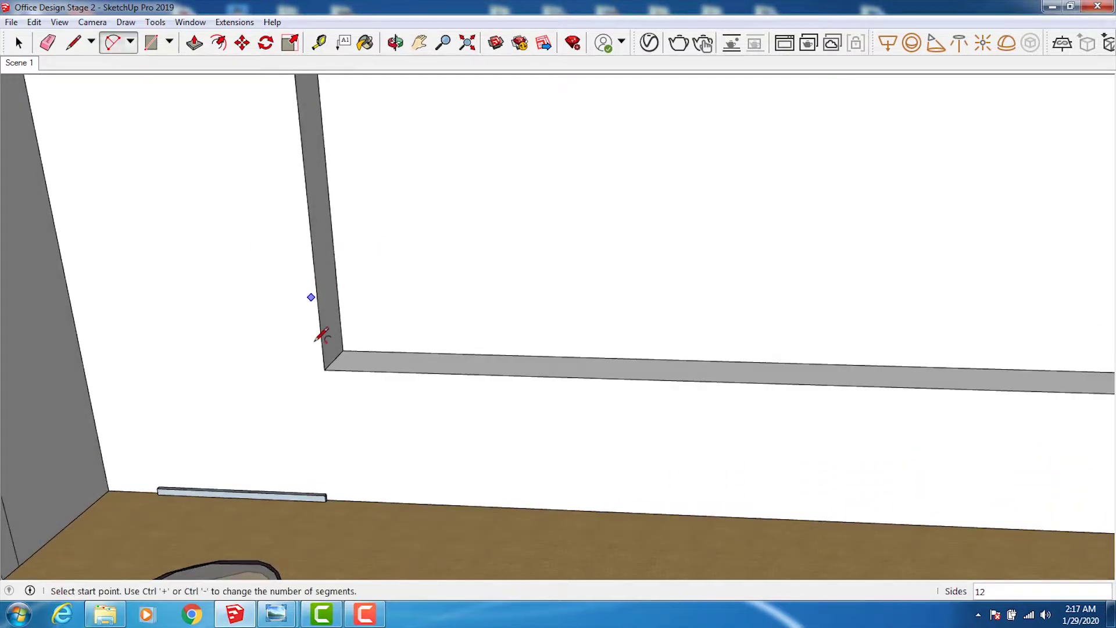
pyautogui.click(372, 371)
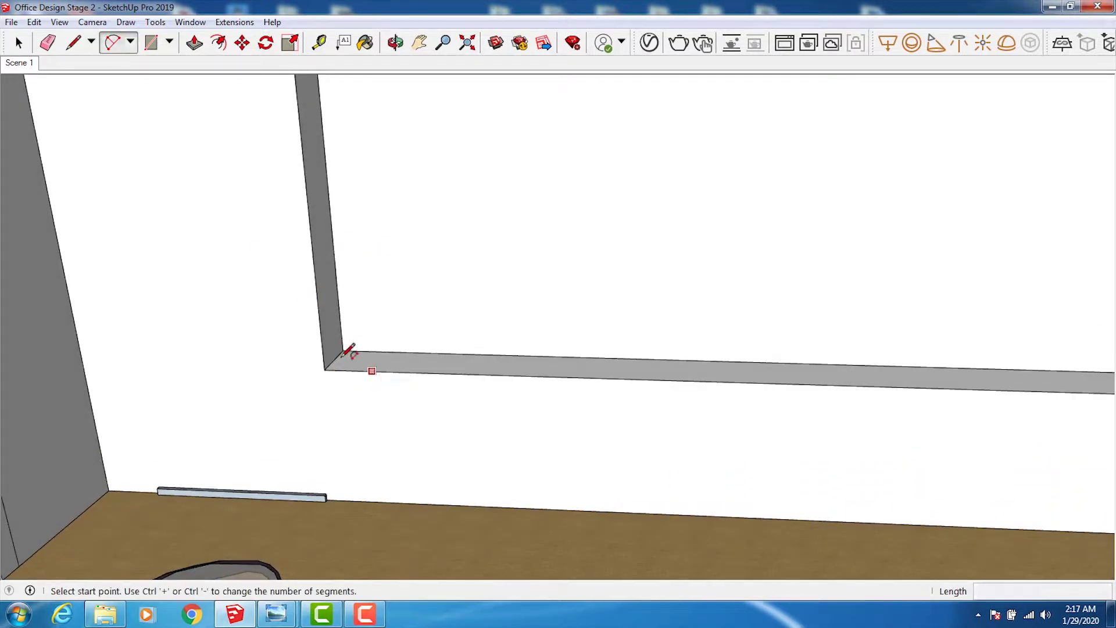
pyautogui.click(320, 323)
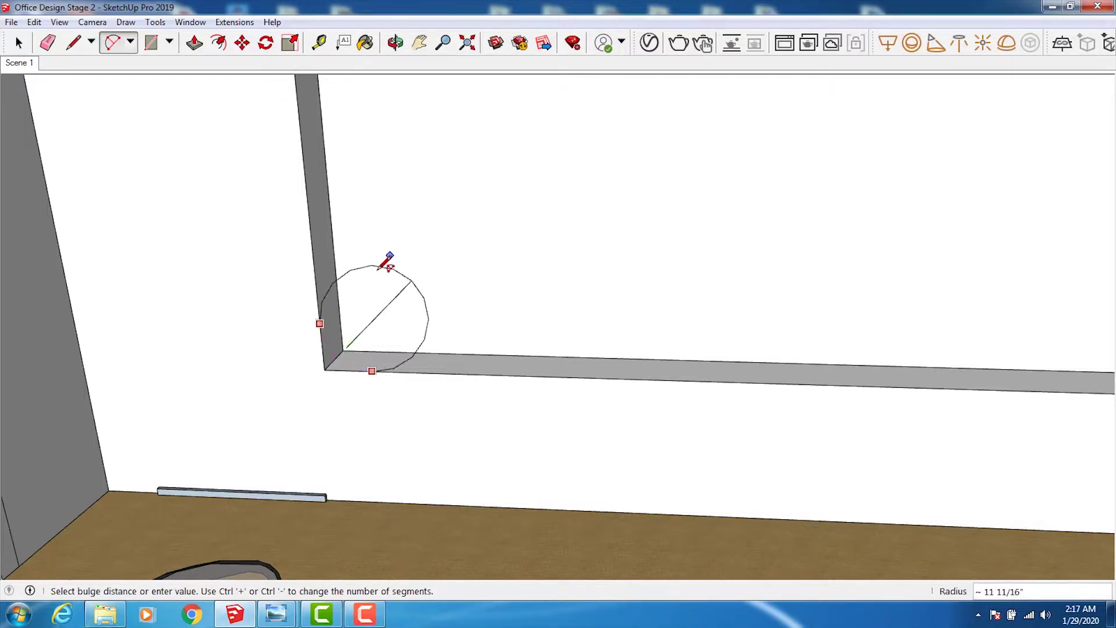
pyautogui.write('8')
pyautogui.click(256, 211)
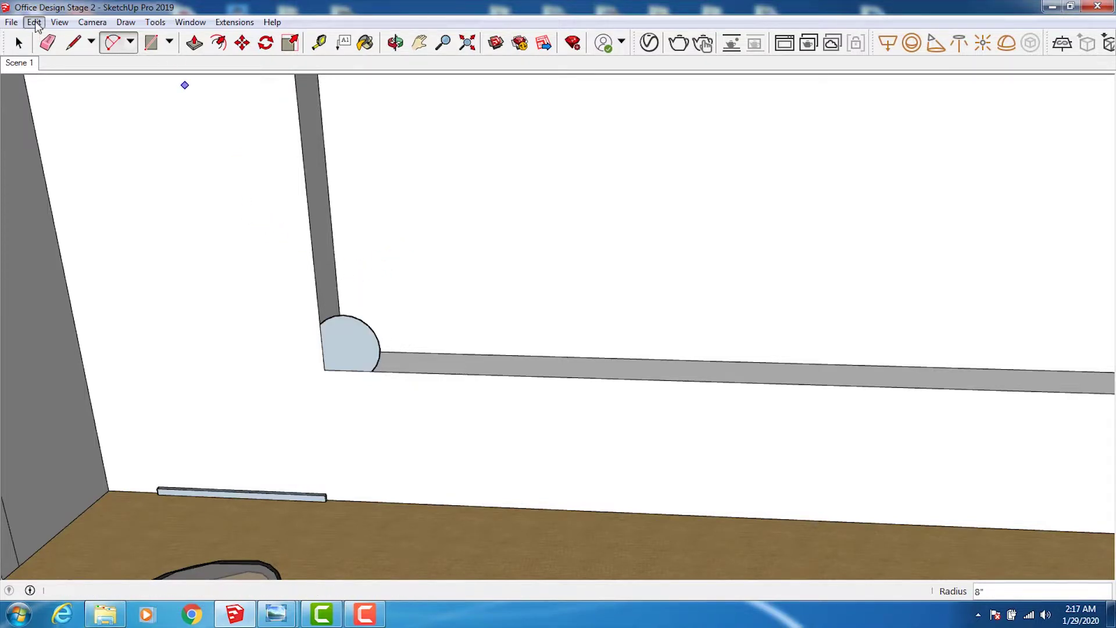
pyautogui.click(34, 22)
pyautogui.click(419, 43)
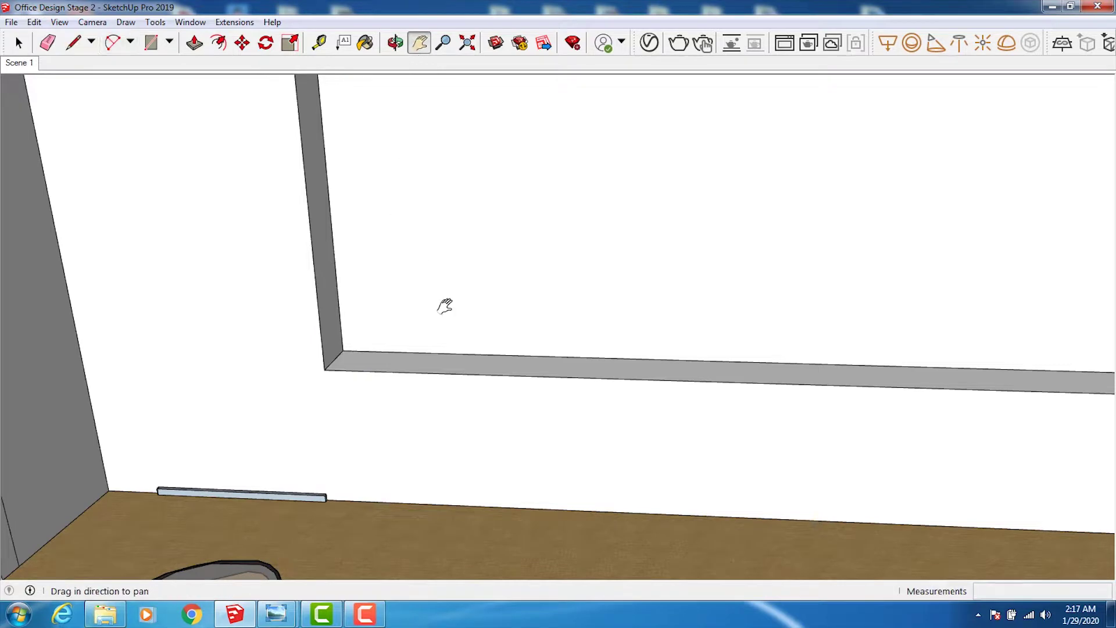
pyautogui.moveTo(444, 304); pyautogui.dragTo(477, 346)
pyautogui.moveTo(311, 195)
pyautogui.mouseDown()
pyautogui.moveTo(392, 157)
pyautogui.moveTo(345, 212)
pyautogui.mouseUp()
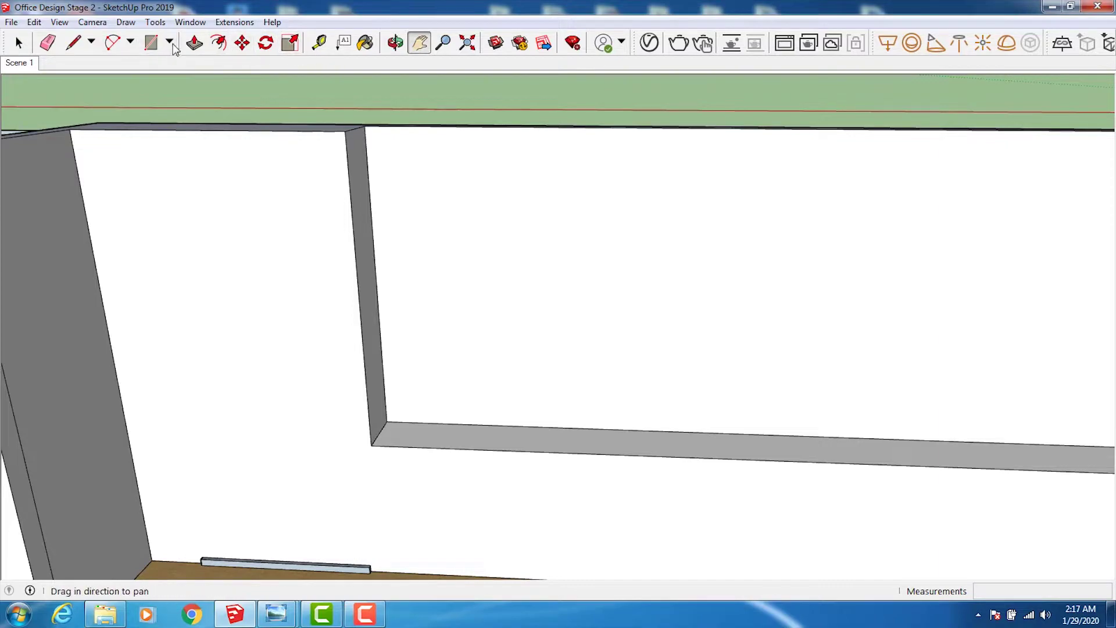
# Cancel a push/pull on the frame side and draw a line from its inner corner to the wall top
pyautogui.click(195, 43)
pyautogui.click(359, 224)
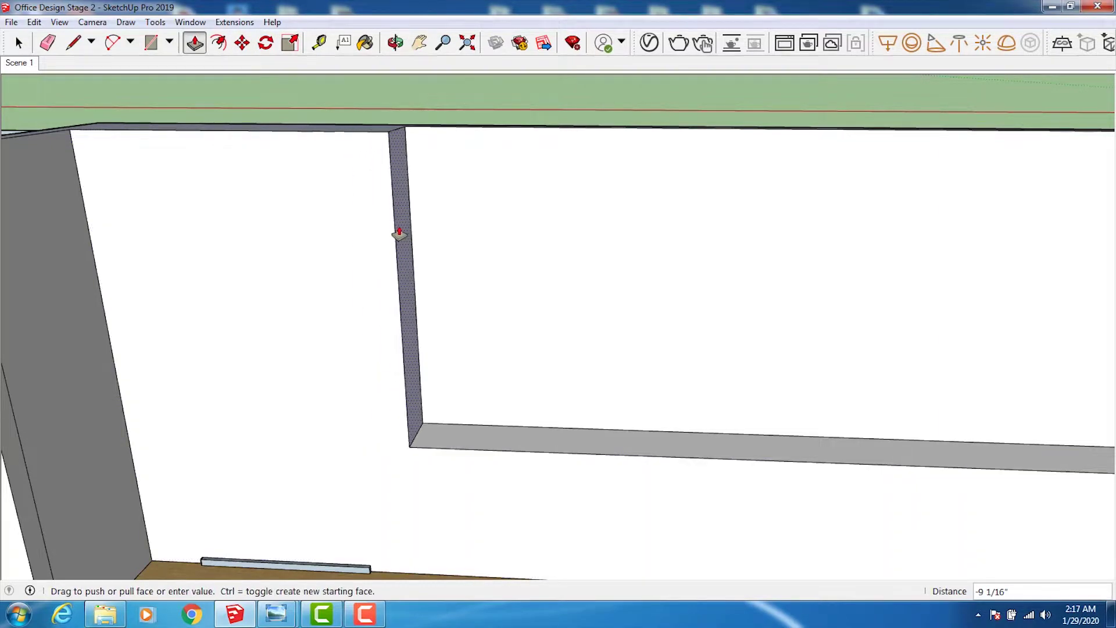
pyautogui.press('Escape')
pyautogui.click(81, 46)
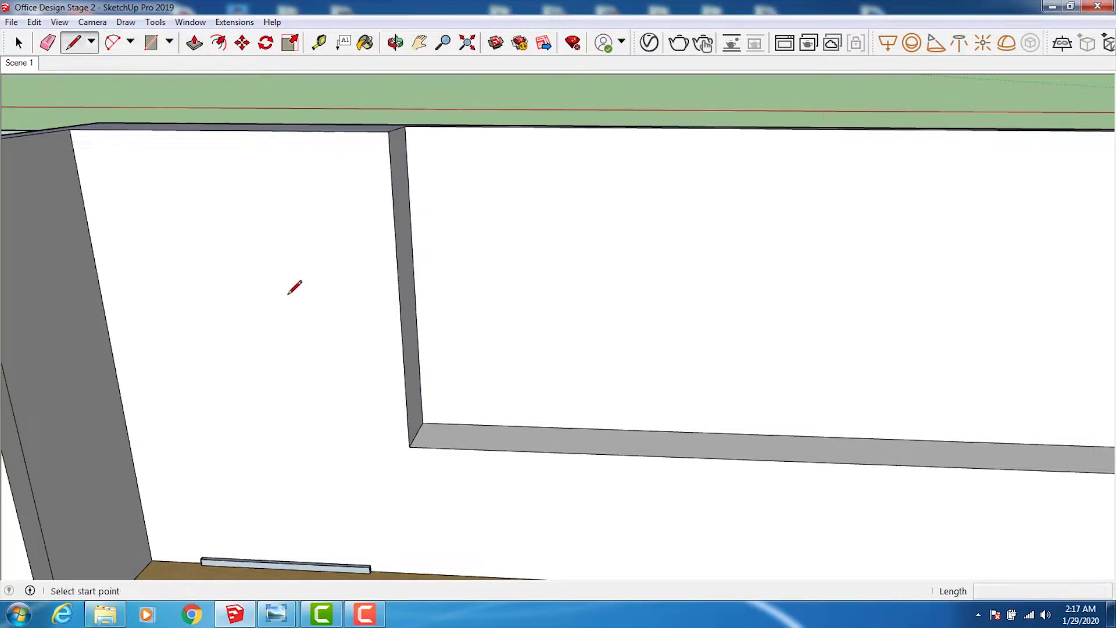
pyautogui.click(409, 445)
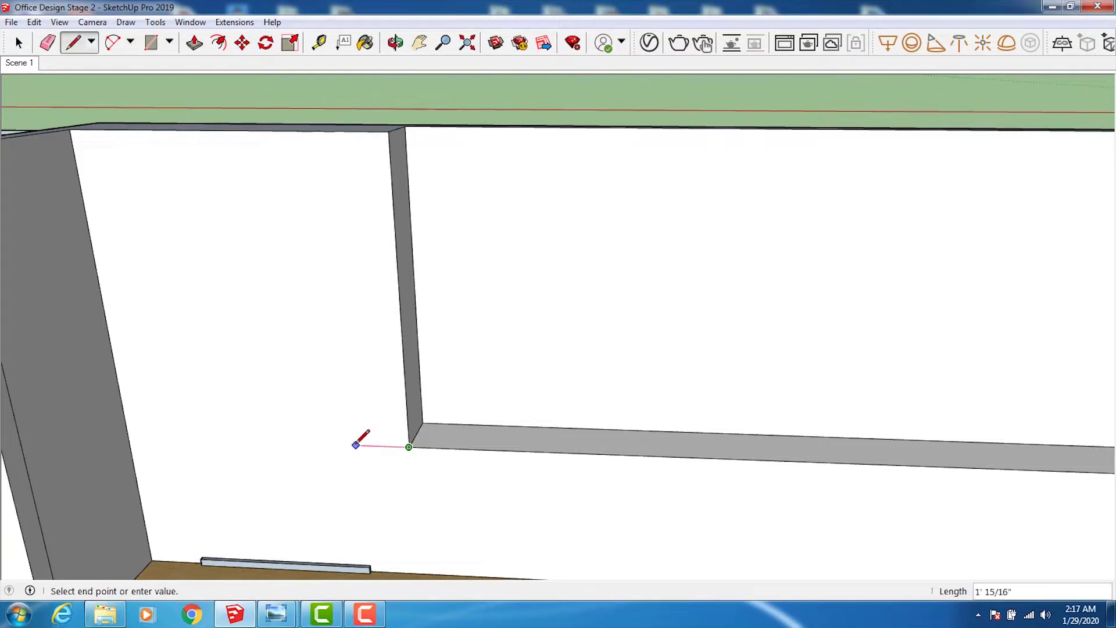
pyautogui.click(326, 129)
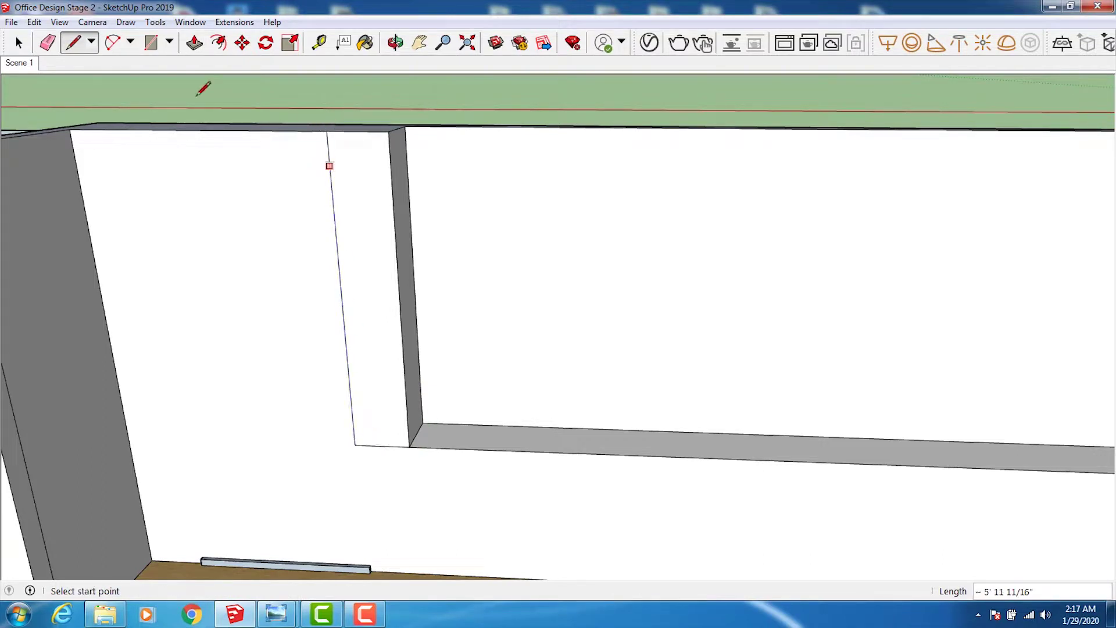
# Draw a bulging arc from the new vertical line to the frame's inner corner
pyautogui.click(107, 47)
pyautogui.click(409, 440)
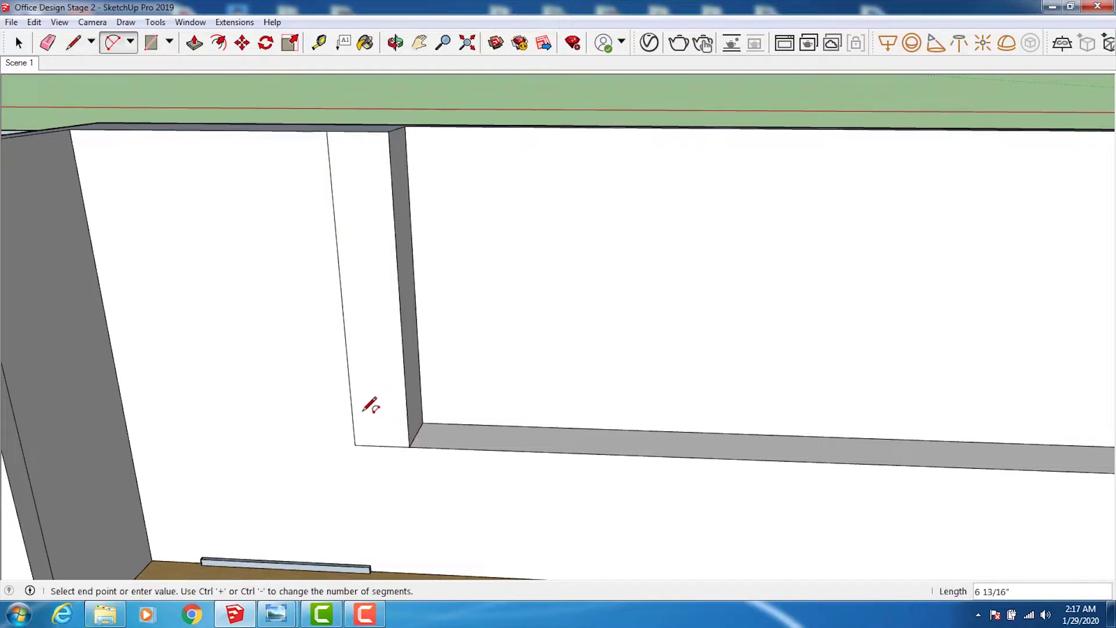
pyautogui.press('Escape')
pyautogui.click(411, 444)
pyautogui.scroll(1, 351, 408)
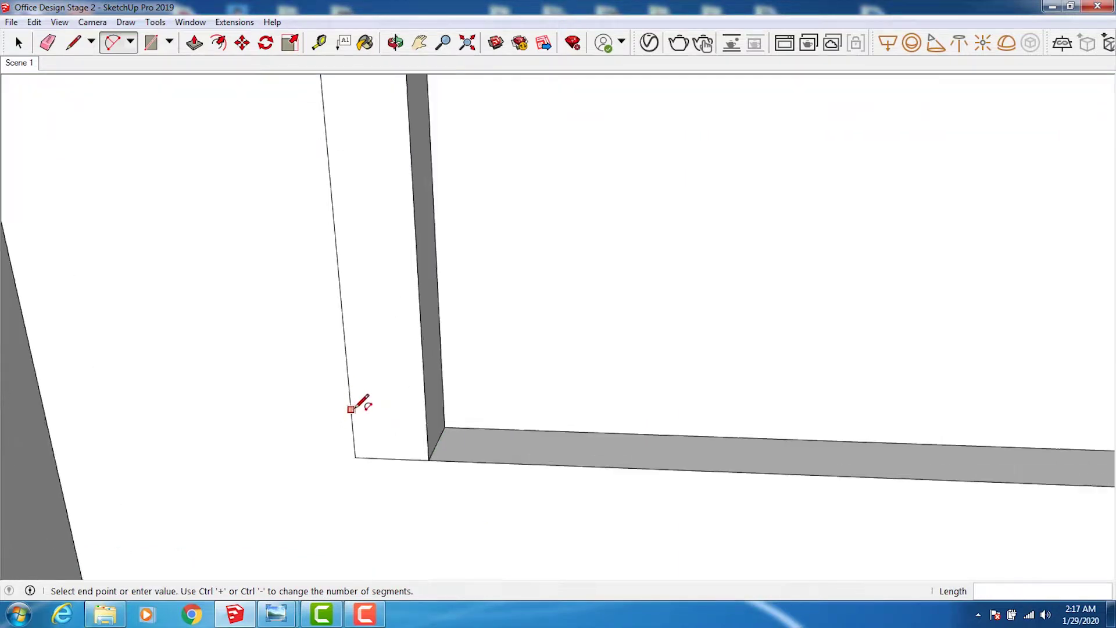
pyautogui.scroll(2, 351, 408)
pyautogui.click(348, 390)
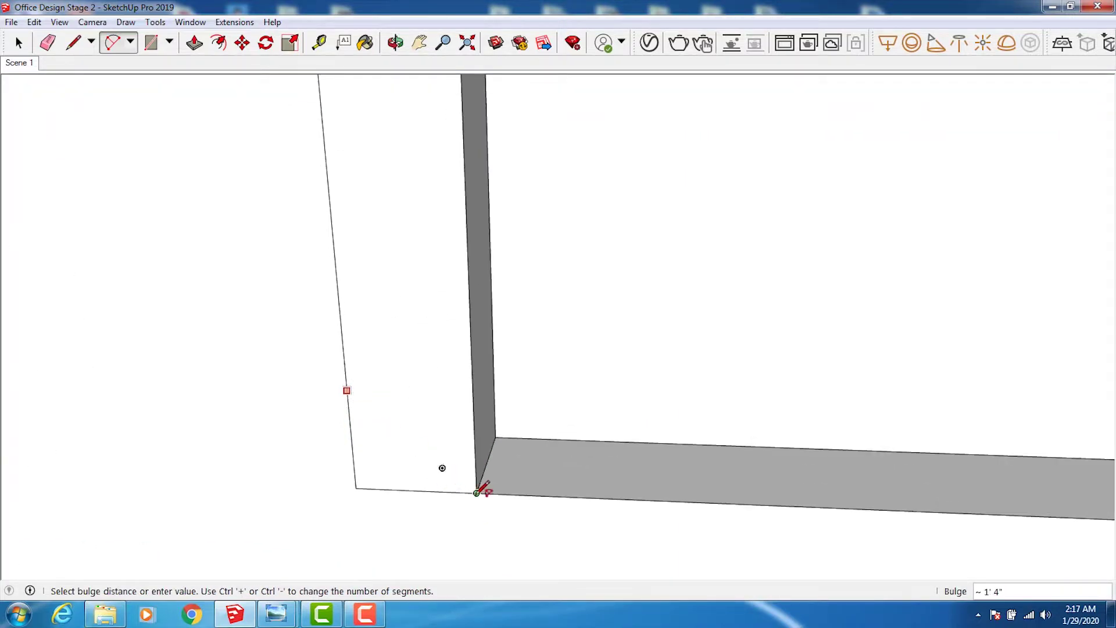
pyautogui.press('Escape')
pyautogui.click(347, 391)
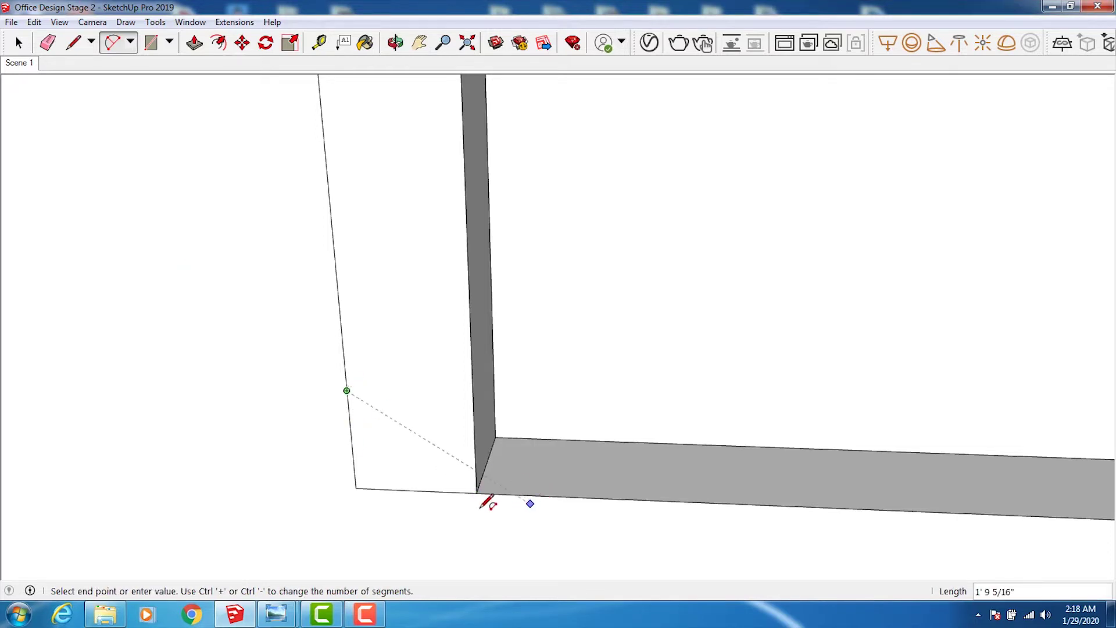
pyautogui.click(477, 492)
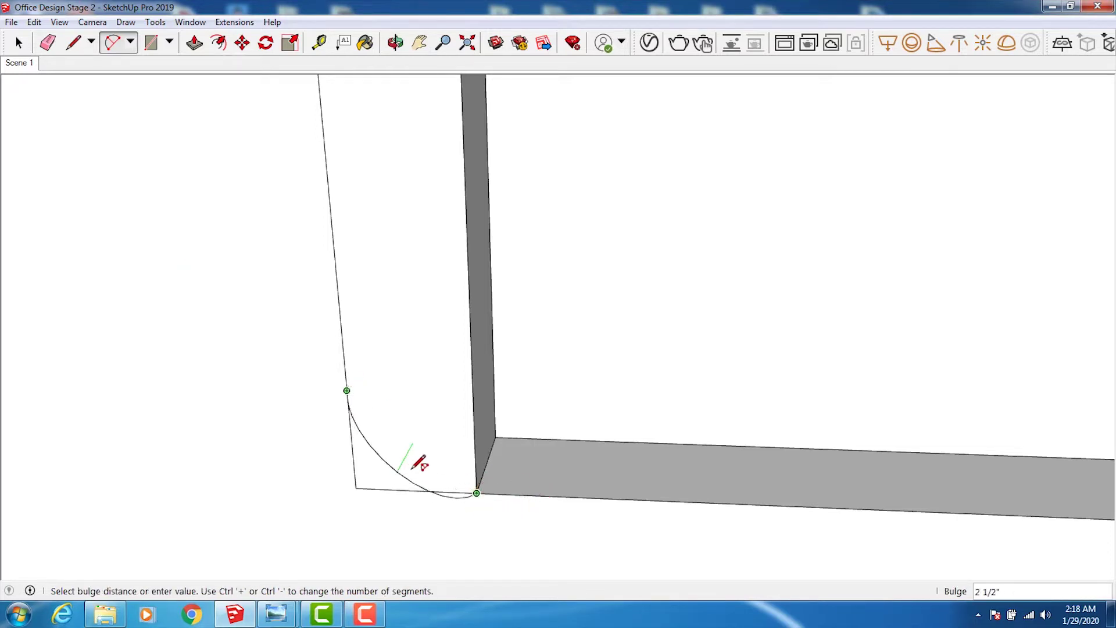
pyautogui.click(366, 475)
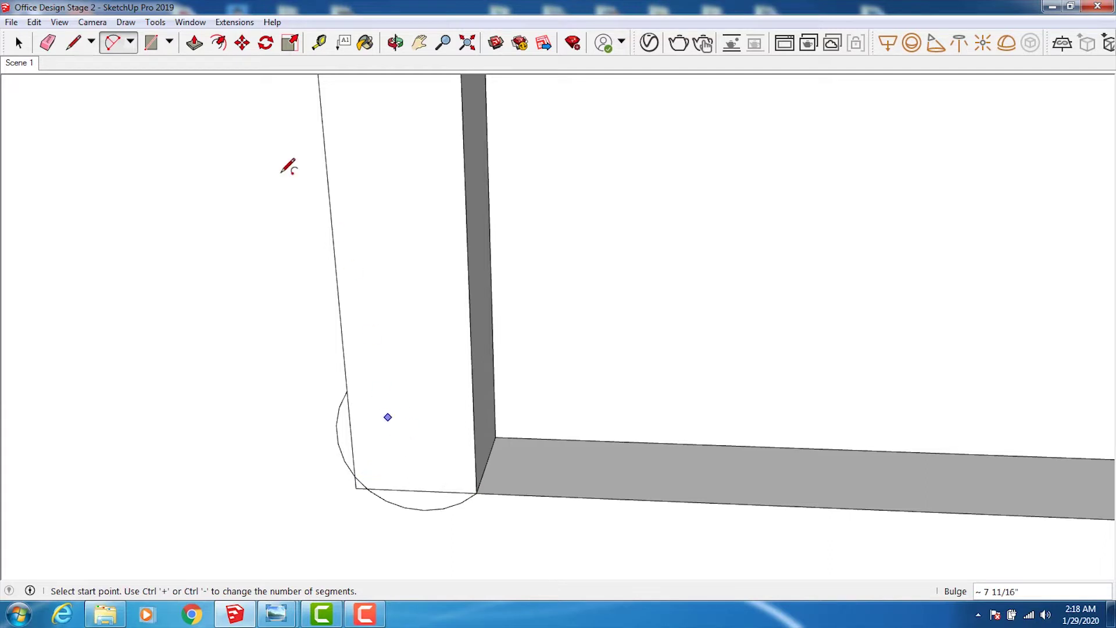
# Undo the arcs, the guide line and the earlier push/pull on the frame
pyautogui.click(35, 23)
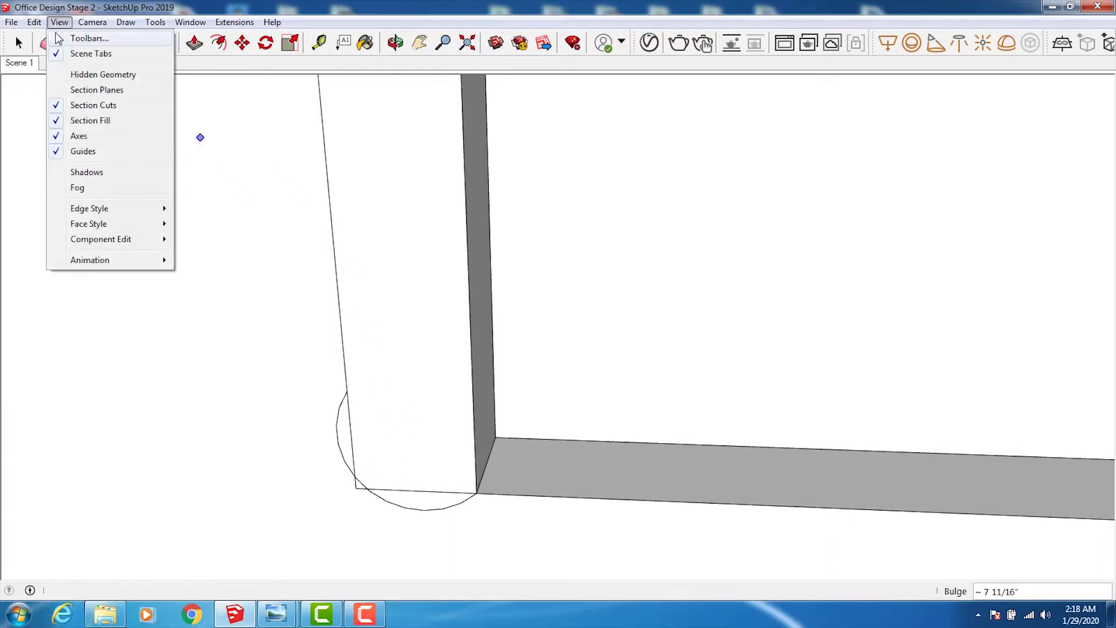
pyautogui.click(76, 38)
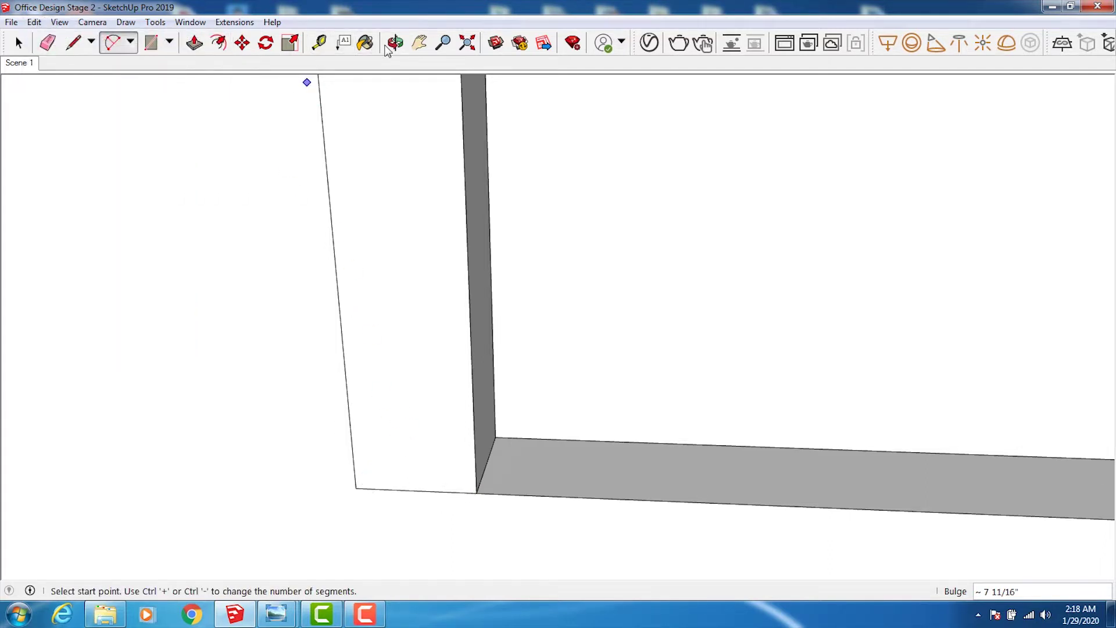
pyautogui.press('o')
pyautogui.moveTo(466, 267)
pyautogui.mouseDown()
pyautogui.moveTo(336, 347)
pyautogui.moveTo(331, 297)
pyautogui.mouseUp()
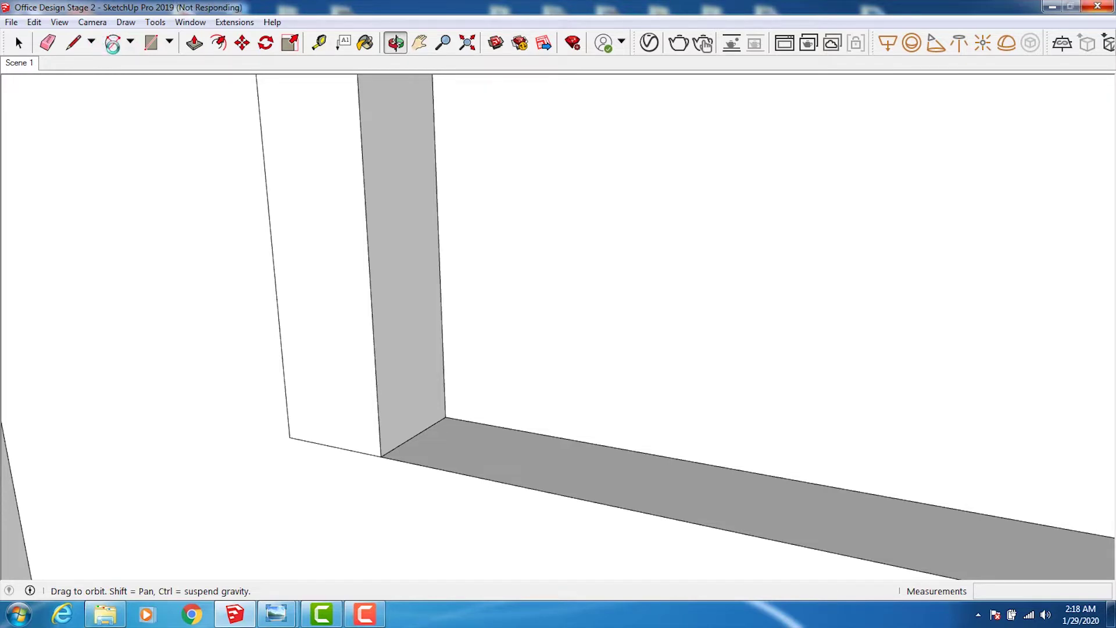
pyautogui.click(113, 43)
pyautogui.click(32, 21)
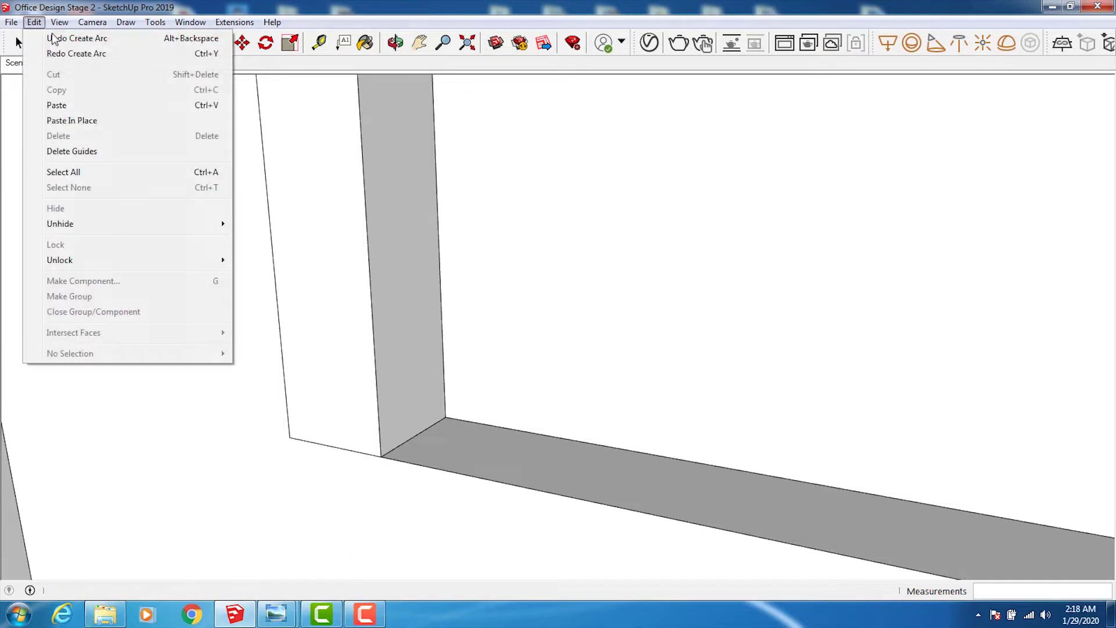
pyautogui.click(69, 38)
pyautogui.click(34, 21)
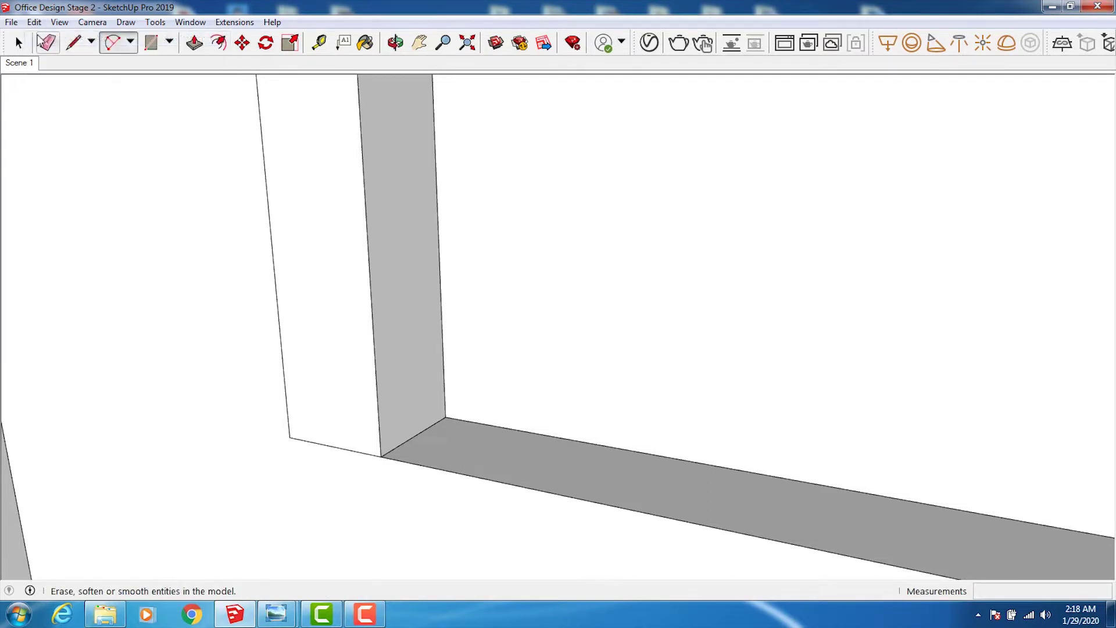
pyautogui.click(34, 21)
pyautogui.click(70, 38)
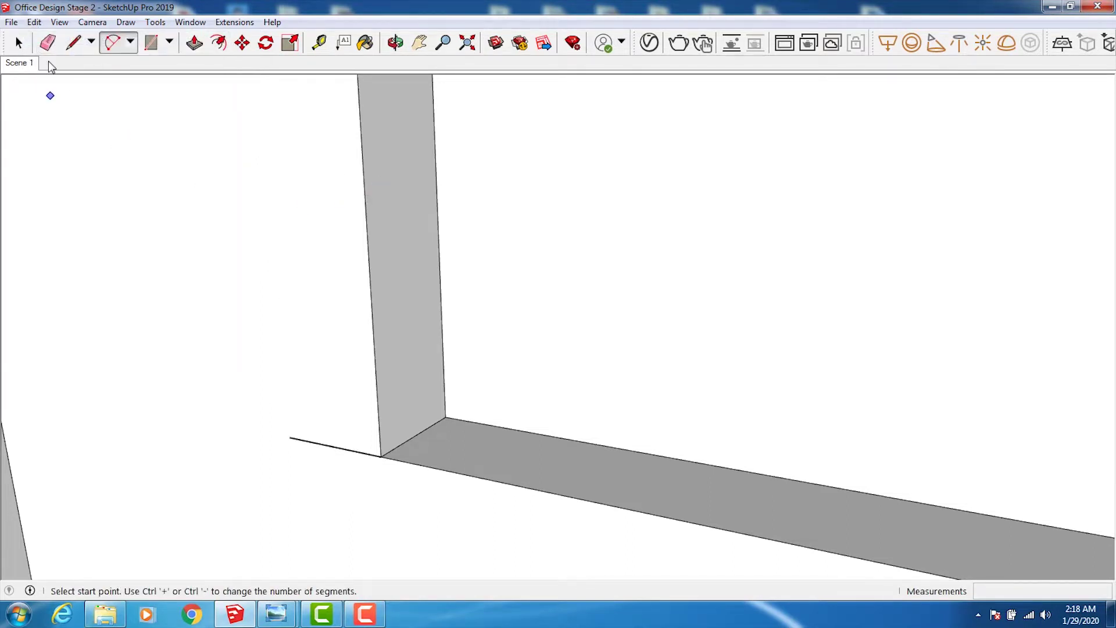
pyautogui.click(34, 21)
pyautogui.click(42, 38)
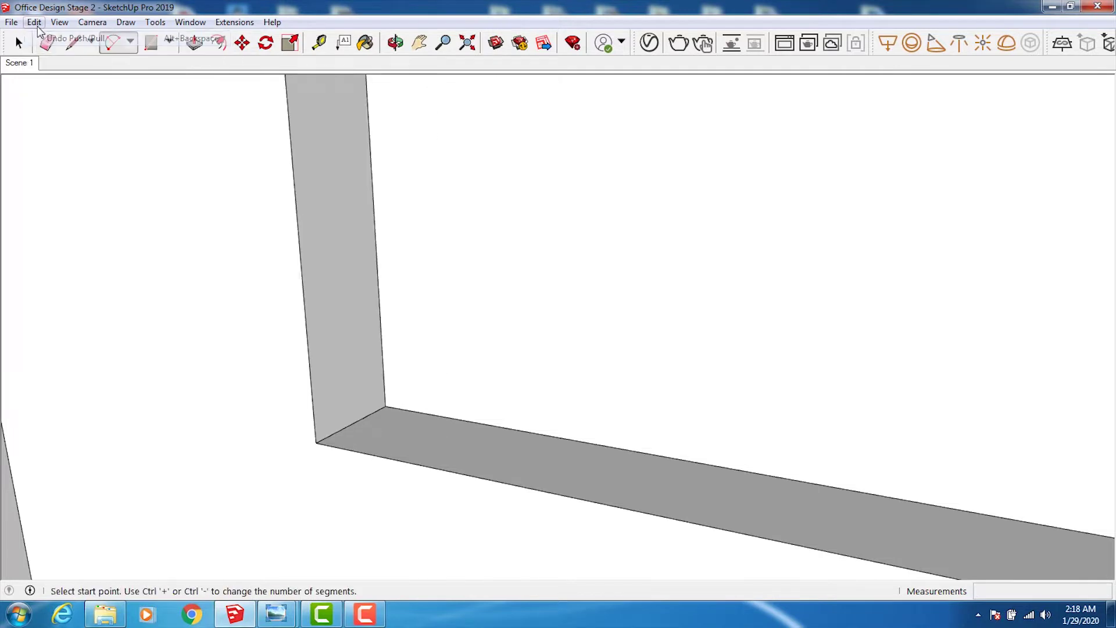
# Zoom and orbit around the office past the doors and chairs to look down toward the floor
pyautogui.scroll(-1, 364, 194)
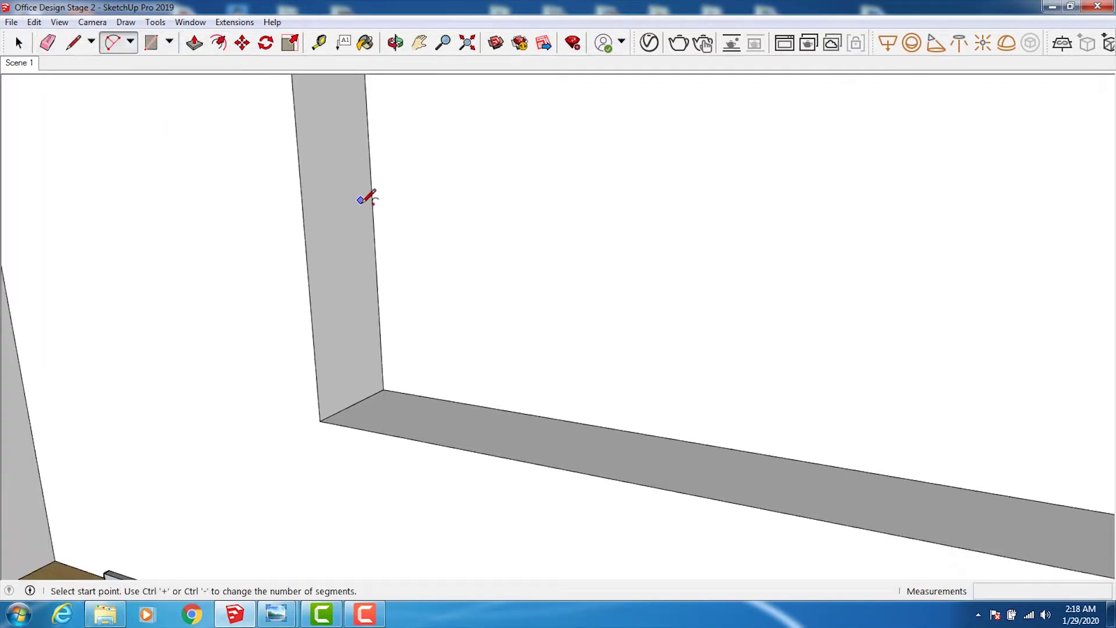
pyautogui.scroll(-2, 364, 194)
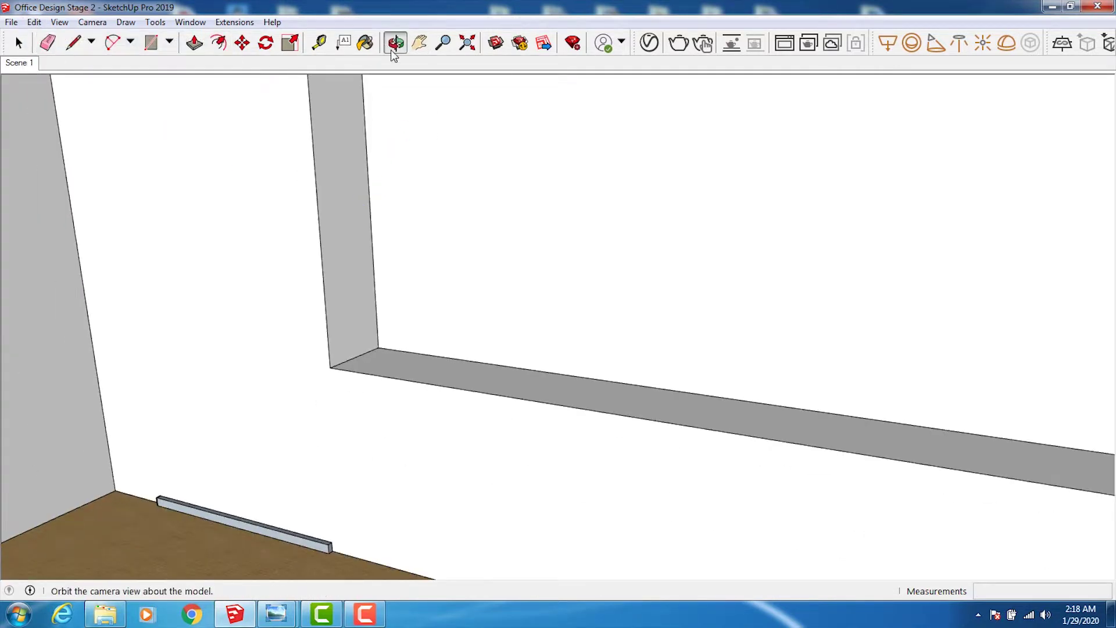
pyautogui.click(394, 55)
pyautogui.moveTo(563, 306)
pyautogui.mouseDown()
pyautogui.moveTo(586, 309)
pyautogui.moveTo(603, 364)
pyautogui.moveTo(745, 297)
pyautogui.moveTo(793, 316)
pyautogui.moveTo(620, 312)
pyautogui.moveTo(639, 315)
pyautogui.mouseUp()
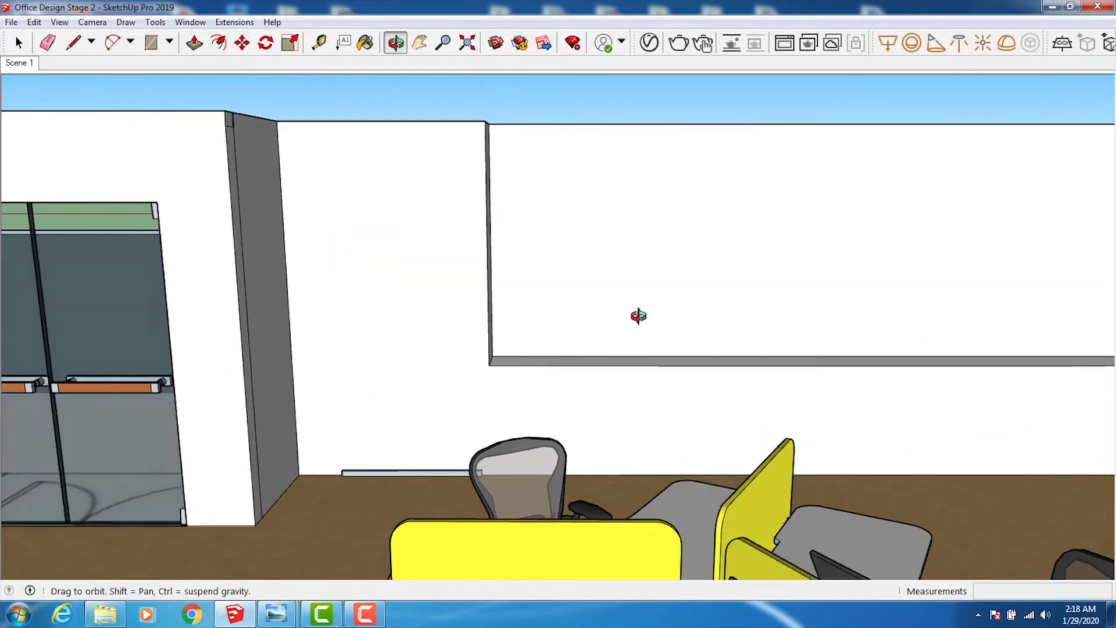
pyautogui.moveTo(435, 281); pyautogui.dragTo(444, 274)
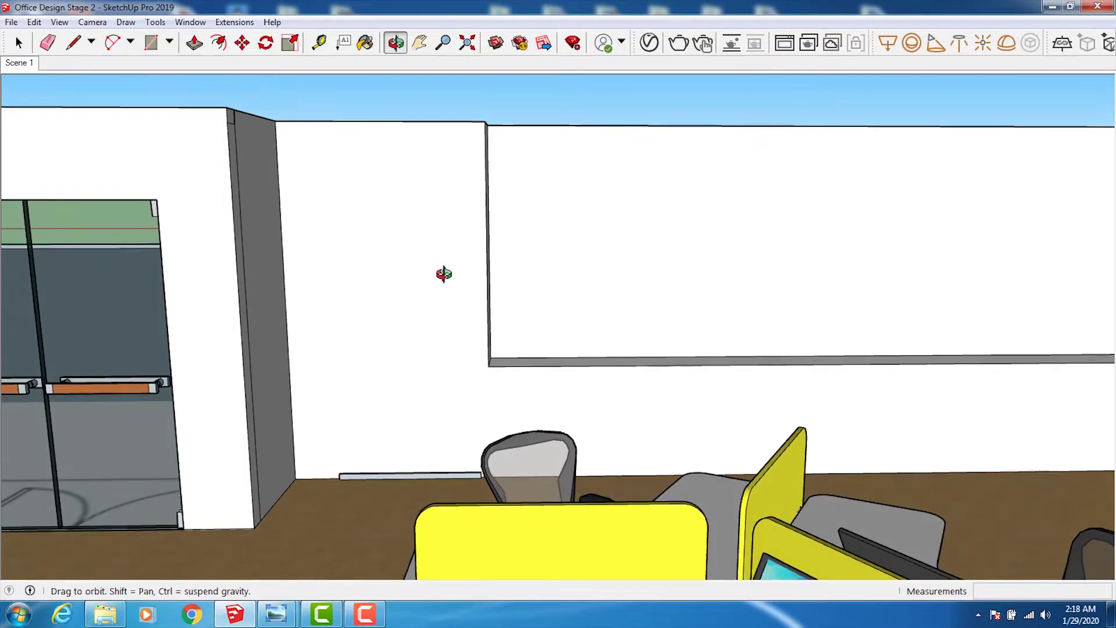
pyautogui.scroll(2, 444, 274)
pyautogui.scroll(1, 444, 274)
pyautogui.scroll(-2, 443, 274)
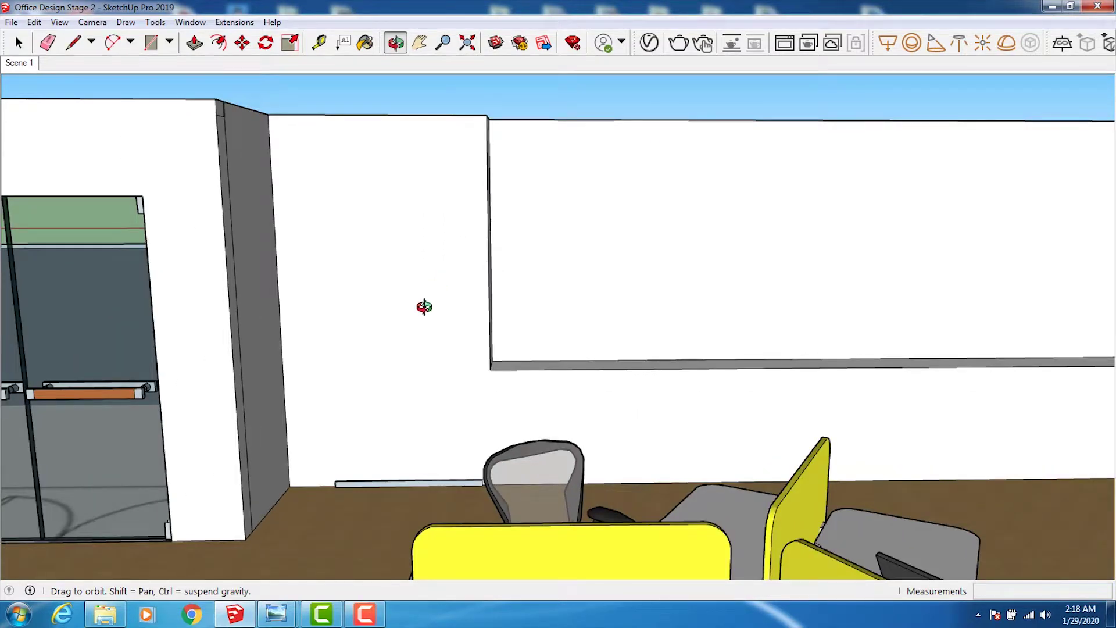
pyautogui.moveTo(333, 311); pyautogui.dragTo(367, 374)
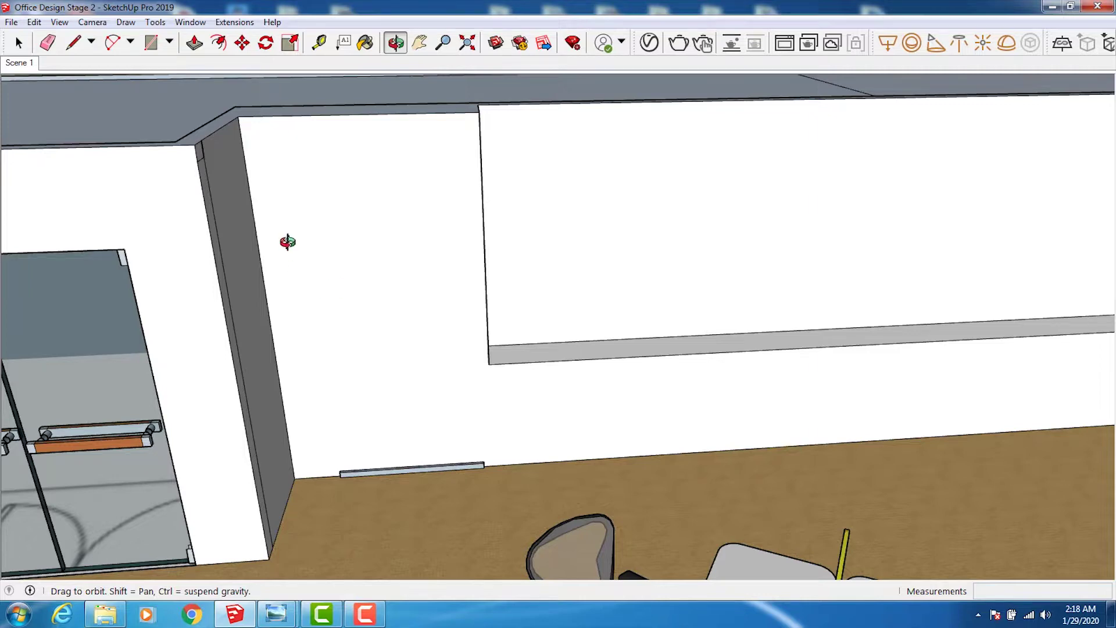
# Orbit out to a wide view of the desks, then pan and orbit overhead onto the workstations and back wall
pyautogui.click(159, 50)
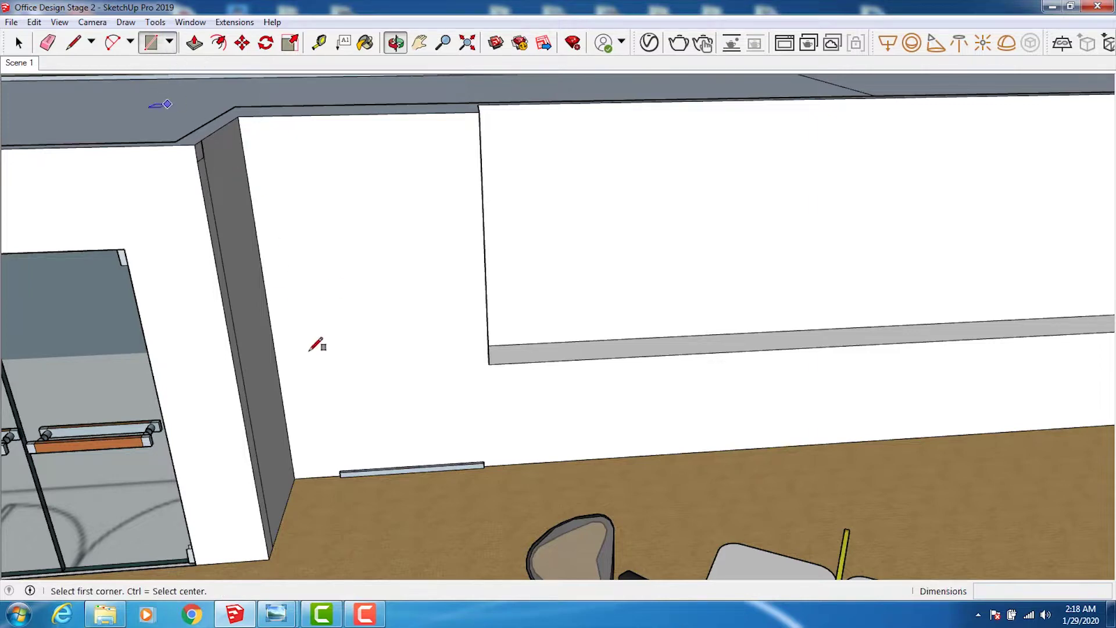
pyautogui.click(397, 47)
pyautogui.moveTo(459, 251)
pyautogui.mouseDown()
pyautogui.moveTo(428, 247)
pyautogui.moveTo(590, 311)
pyautogui.moveTo(814, 361)
pyautogui.moveTo(964, 444)
pyautogui.moveTo(1018, 445)
pyautogui.moveTo(1111, 405)
pyautogui.mouseUp()
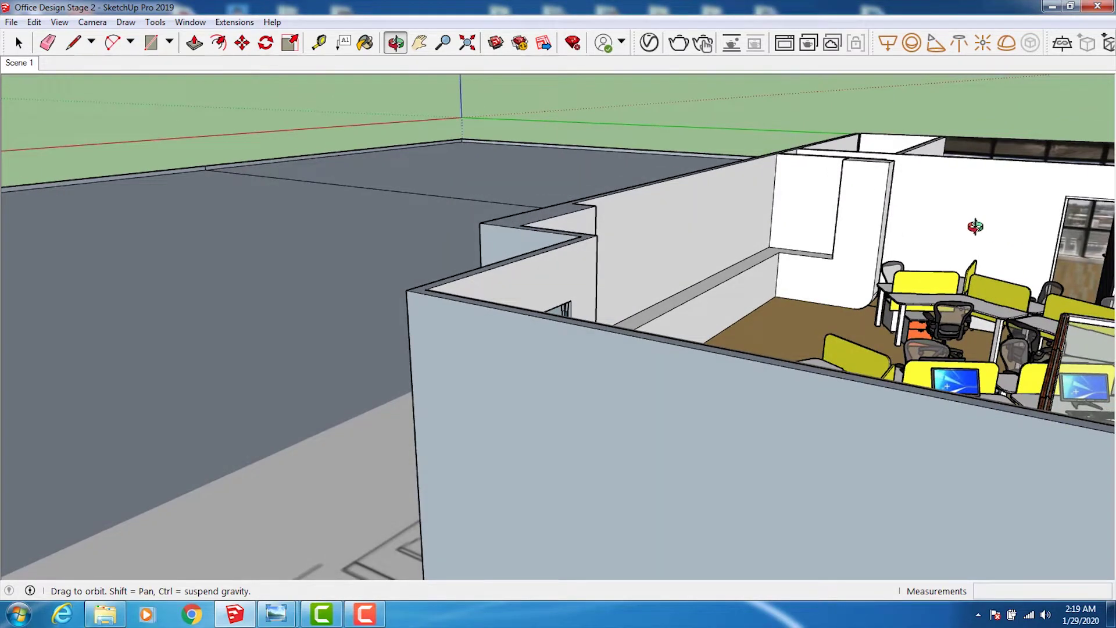
pyautogui.scroll(3, 916, 187)
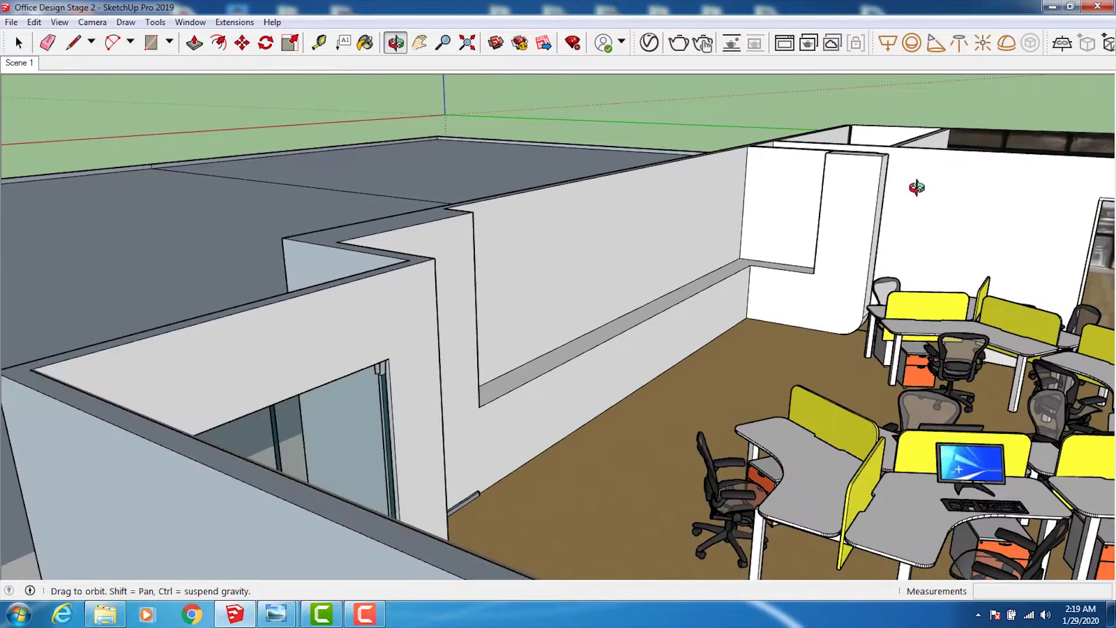
pyautogui.scroll(2, 847, 194)
pyautogui.scroll(2, 766, 221)
pyautogui.scroll(2, 771, 189)
pyautogui.moveTo(770, 189); pyautogui.dragTo(789, 194)
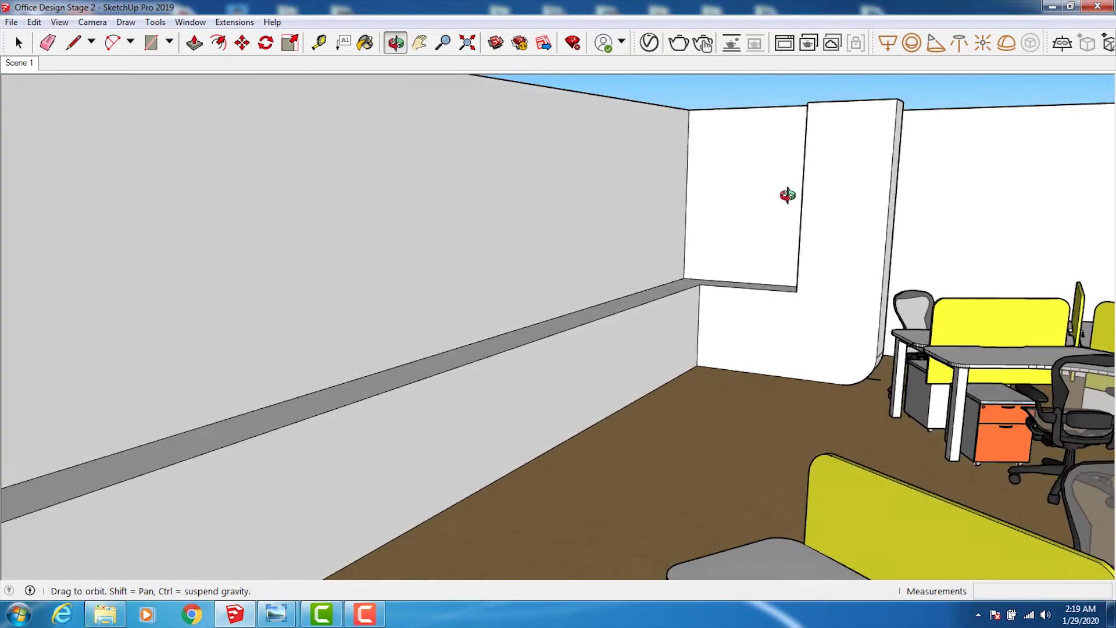
pyautogui.scroll(-2, 791, 198)
pyautogui.scroll(-2, 701, 216)
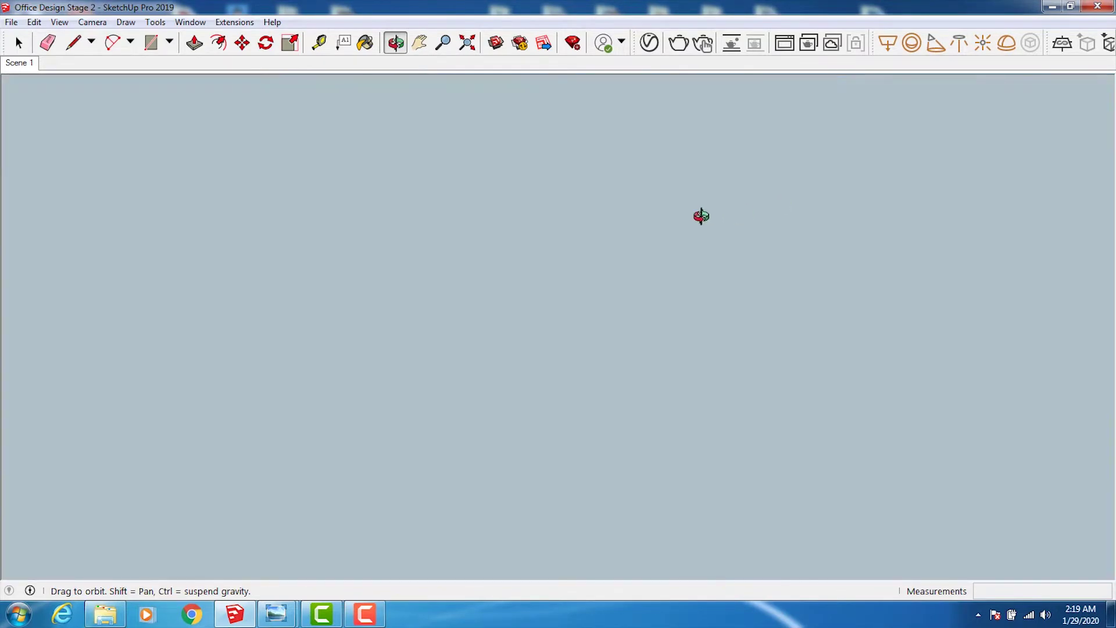
pyautogui.click(419, 42)
pyautogui.moveTo(603, 174)
pyautogui.mouseDown()
pyautogui.moveTo(665, 182)
pyautogui.moveTo(642, 252)
pyautogui.moveTo(447, 74)
pyautogui.mouseUp()
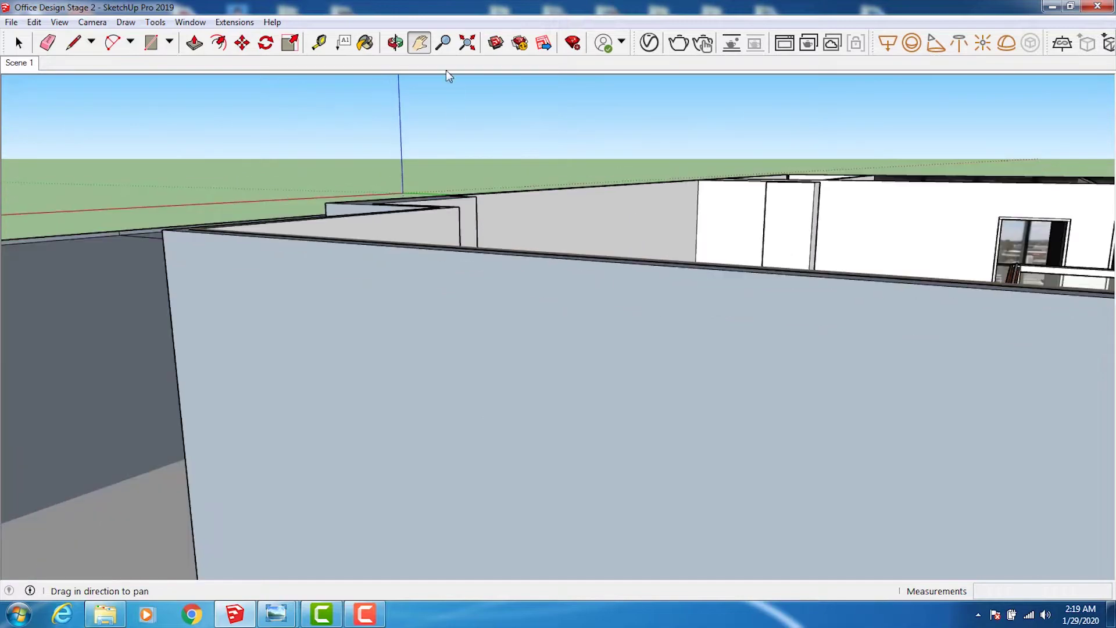
pyautogui.click(395, 43)
pyautogui.moveTo(571, 349)
pyautogui.mouseDown()
pyautogui.moveTo(526, 416)
pyautogui.moveTo(386, 348)
pyautogui.moveTo(340, 312)
pyautogui.moveTo(347, 277)
pyautogui.moveTo(351, 267)
pyautogui.moveTo(590, 331)
pyautogui.mouseUp()
# Paint the pillar's side and front faces and the lower wall ledge with red Color A05
pyautogui.click(366, 42)
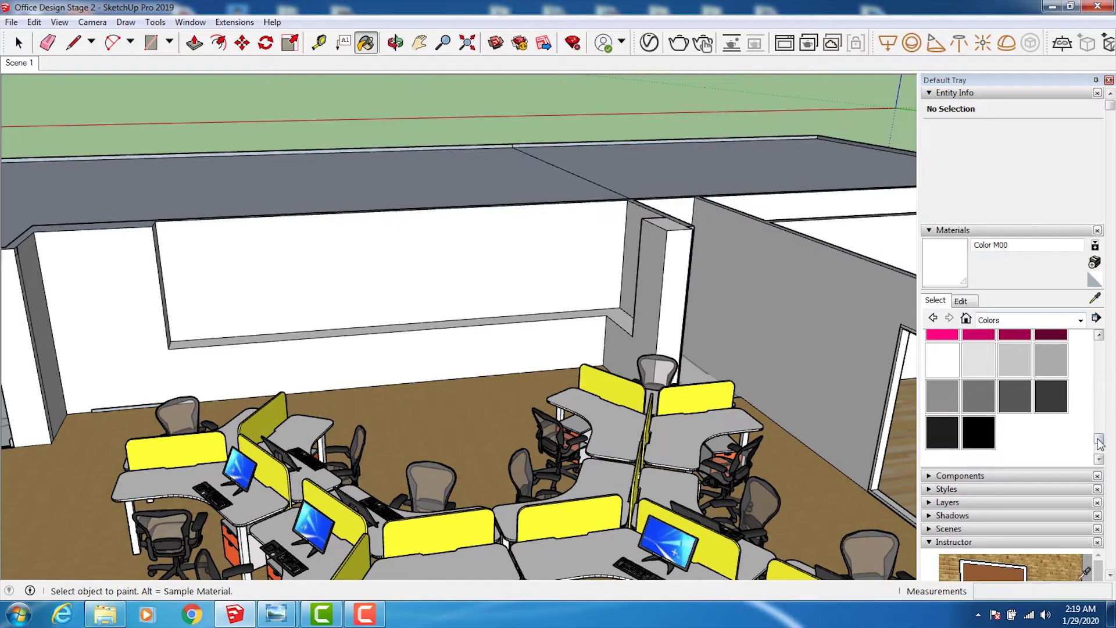
pyautogui.moveTo(1099, 443); pyautogui.dragTo(1099, 368)
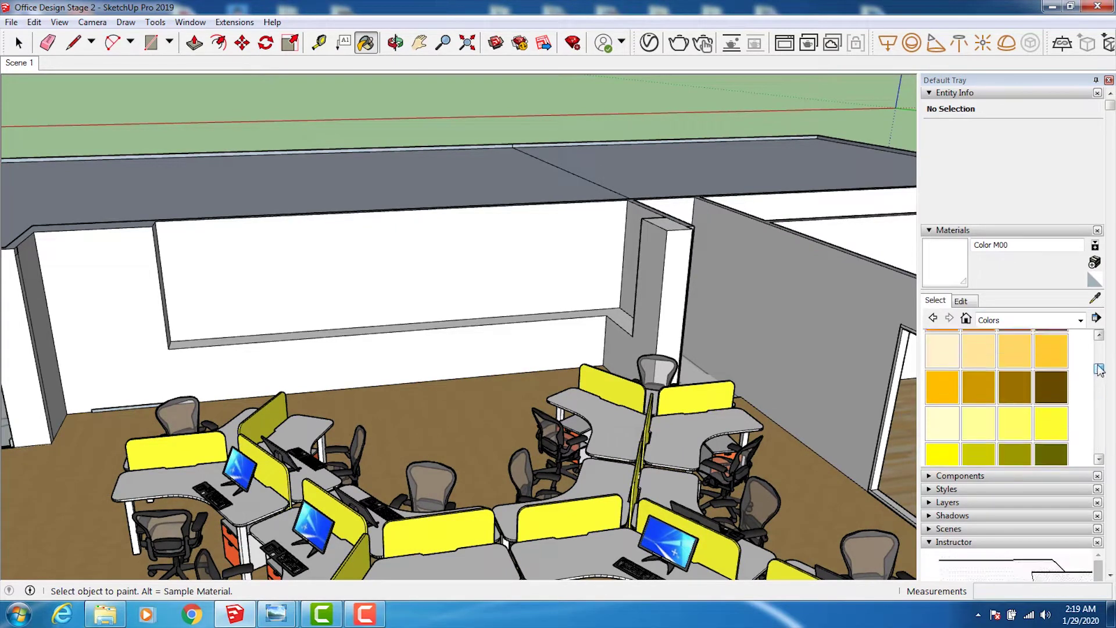
pyautogui.moveTo(1099, 368); pyautogui.dragTo(1098, 346)
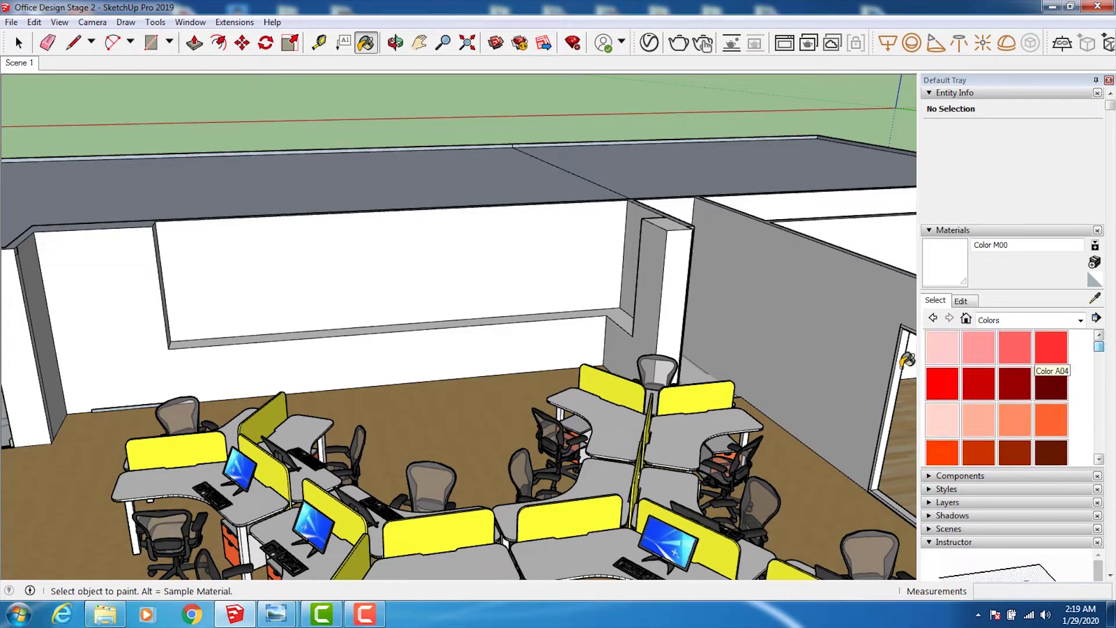
pyautogui.click(938, 391)
pyautogui.click(660, 327)
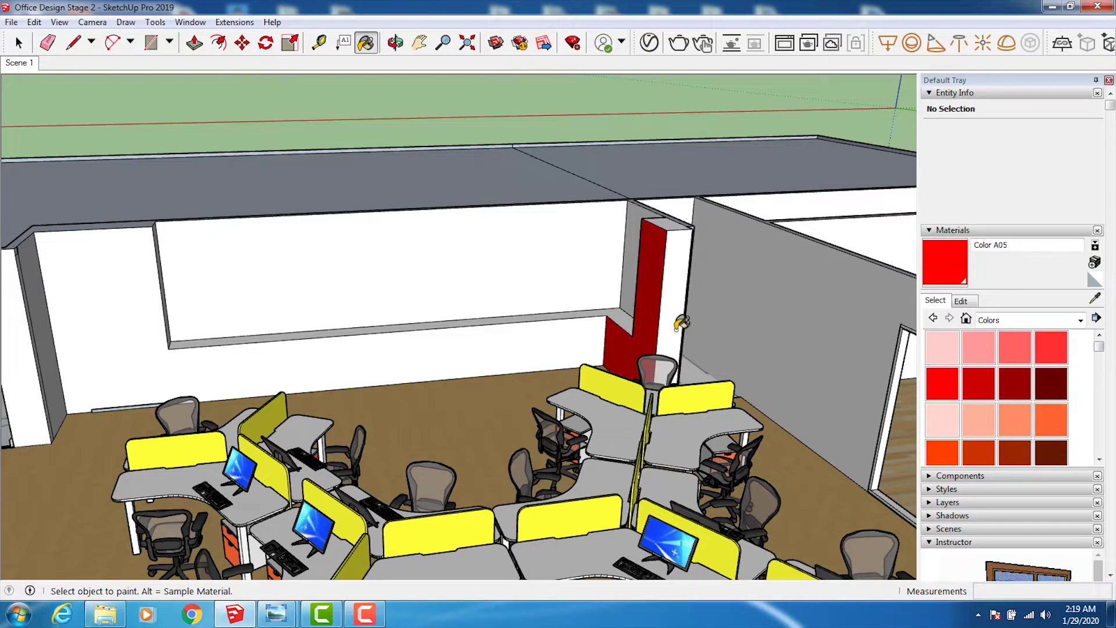
pyautogui.click(562, 342)
pyautogui.click(216, 336)
# Paint the pillar's remaining side face and the white strip at its base red
pyautogui.scroll(2, 165, 317)
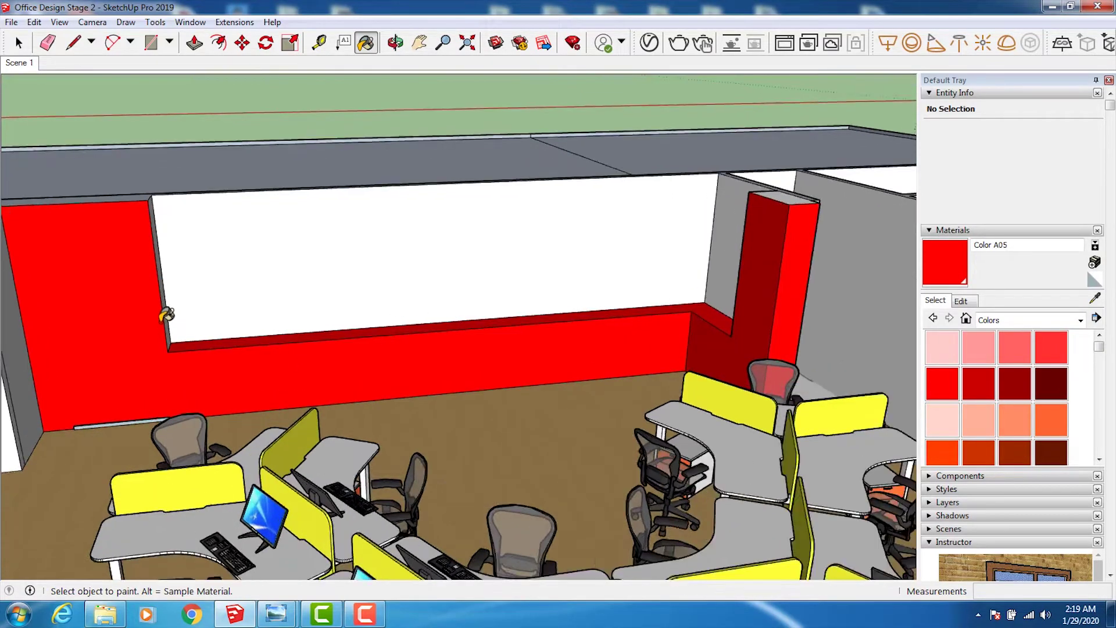
pyautogui.scroll(2, 165, 316)
pyautogui.moveTo(318, 179)
pyautogui.mouseDown(button='middle')
pyautogui.moveTo(232, 232)
pyautogui.moveTo(231, 134)
pyautogui.mouseUp(button='middle')
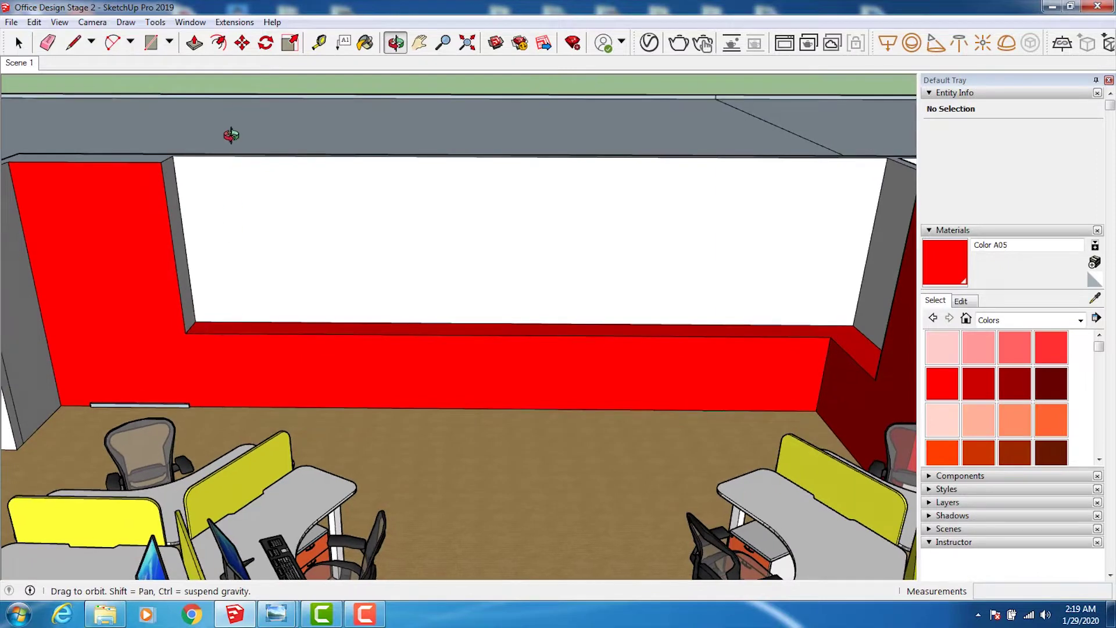
pyautogui.click(365, 42)
pyautogui.click(197, 213)
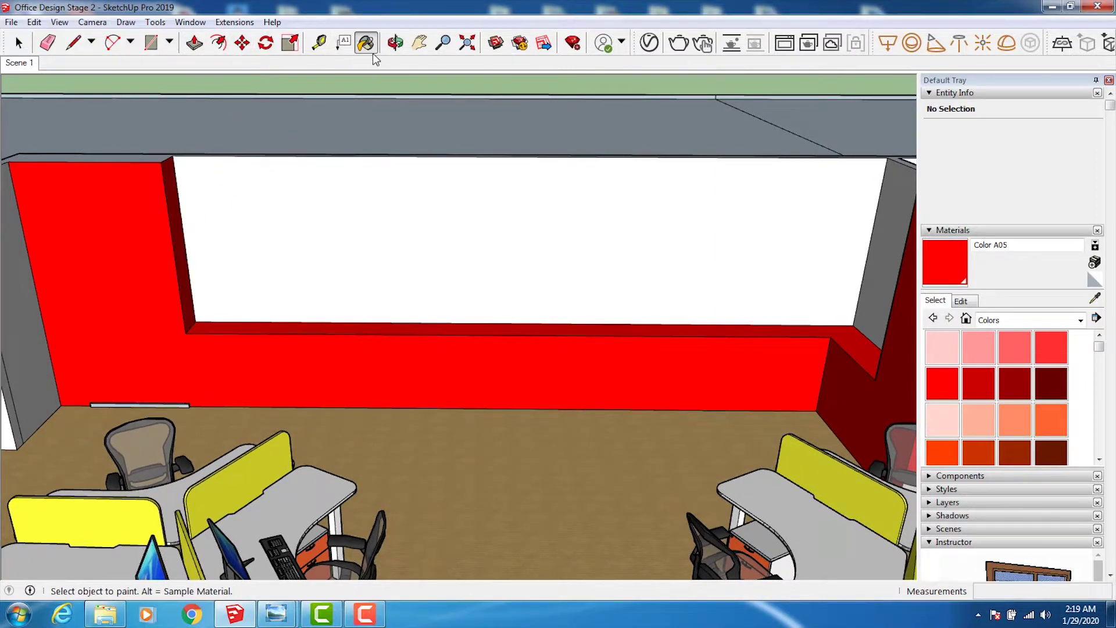
pyautogui.moveTo(411, 254)
pyautogui.mouseDown(button='middle')
pyautogui.moveTo(659, 203)
pyautogui.moveTo(706, 177)
pyautogui.moveTo(702, 168)
pyautogui.moveTo(626, 165)
pyautogui.moveTo(607, 198)
pyautogui.moveTo(431, 257)
pyautogui.moveTo(705, 403)
pyautogui.moveTo(454, 290)
pyautogui.moveTo(260, 164)
pyautogui.mouseUp(button='middle')
pyautogui.scroll(2, 645, 428)
pyautogui.scroll(2, 650, 414)
pyautogui.scroll(2, 650, 414)
pyautogui.click(372, 43)
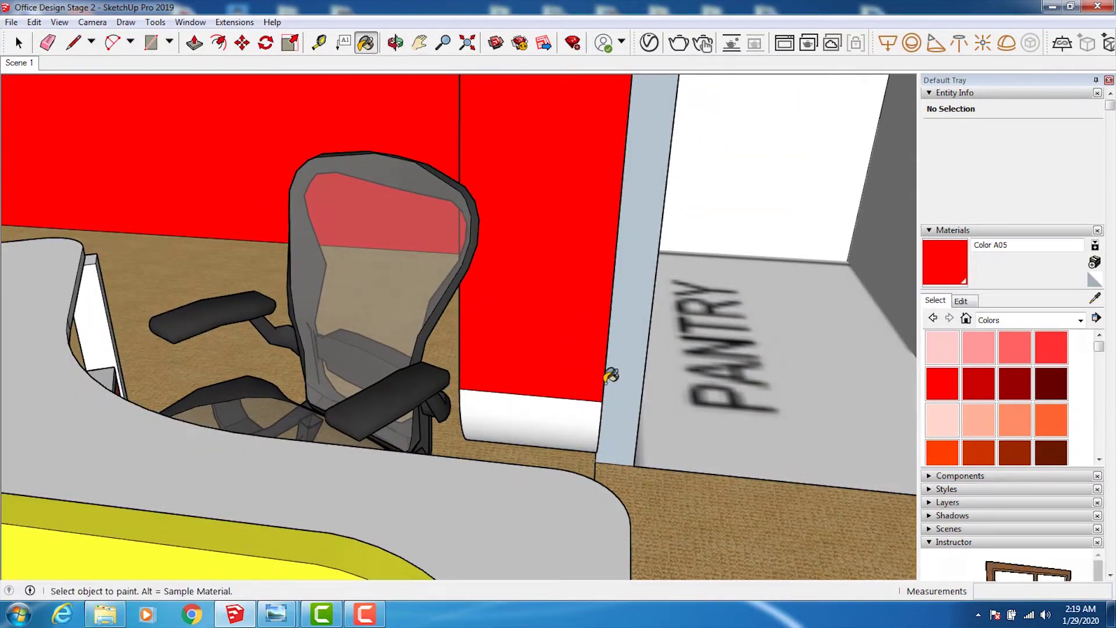
pyautogui.click(575, 404)
# Orbit around the pillar corner to check the continuous red band along the wall
pyautogui.click(396, 43)
pyautogui.moveTo(423, 244); pyautogui.dragTo(805, 403)
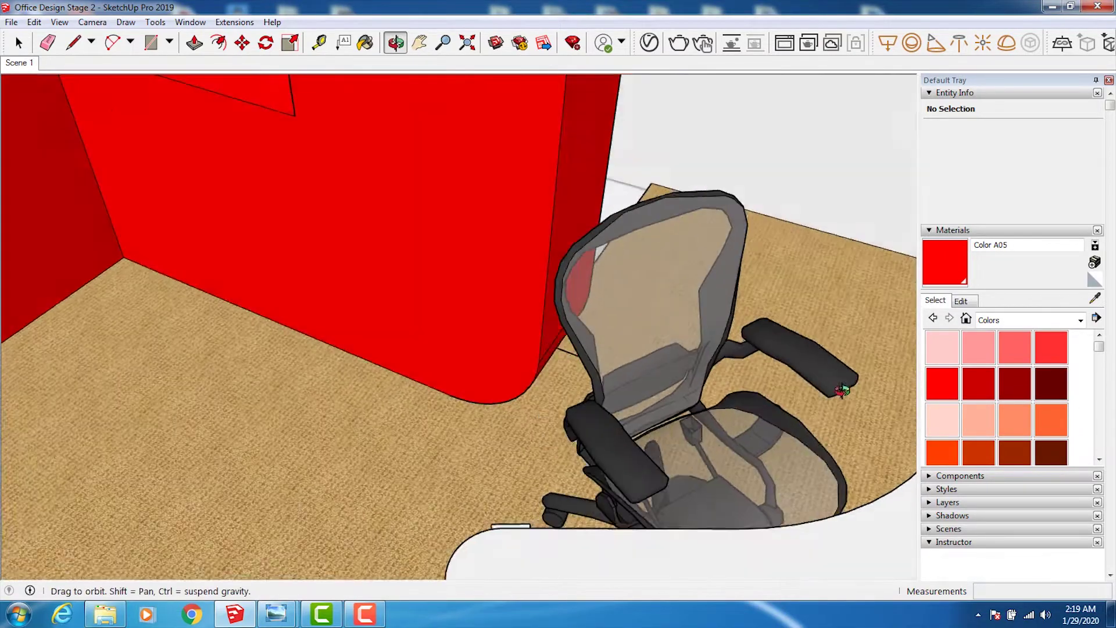
pyautogui.scroll(-3, 806, 402)
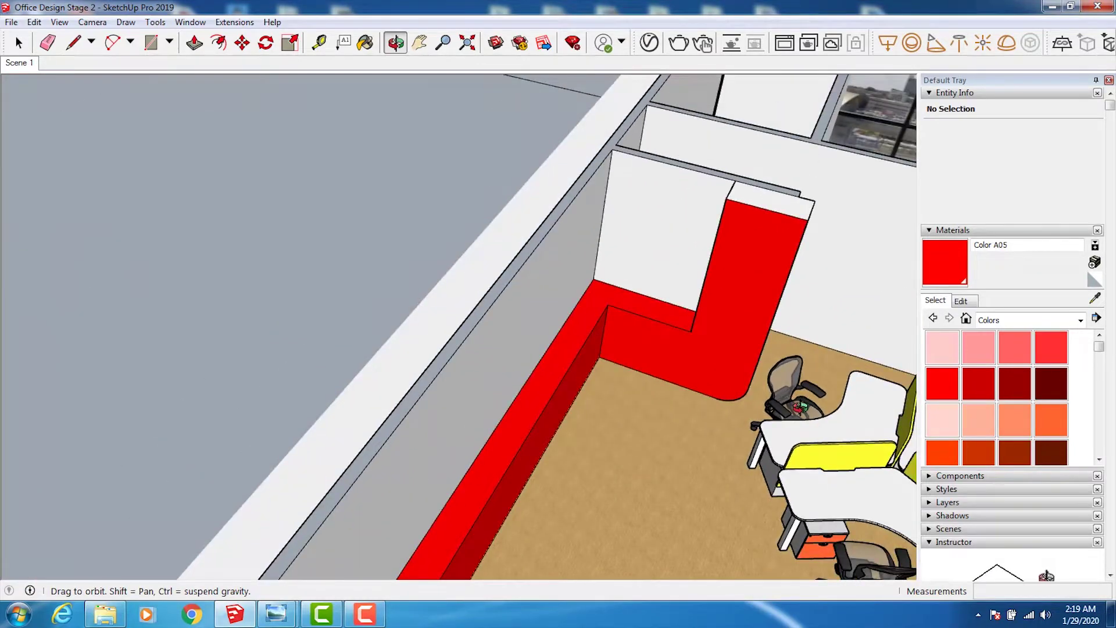
pyautogui.scroll(-2, 747, 407)
pyautogui.moveTo(738, 392)
pyautogui.mouseDown()
pyautogui.moveTo(747, 262)
pyautogui.moveTo(750, 281)
pyautogui.moveTo(755, 271)
pyautogui.moveTo(750, 260)
pyautogui.moveTo(715, 281)
pyautogui.mouseUp()
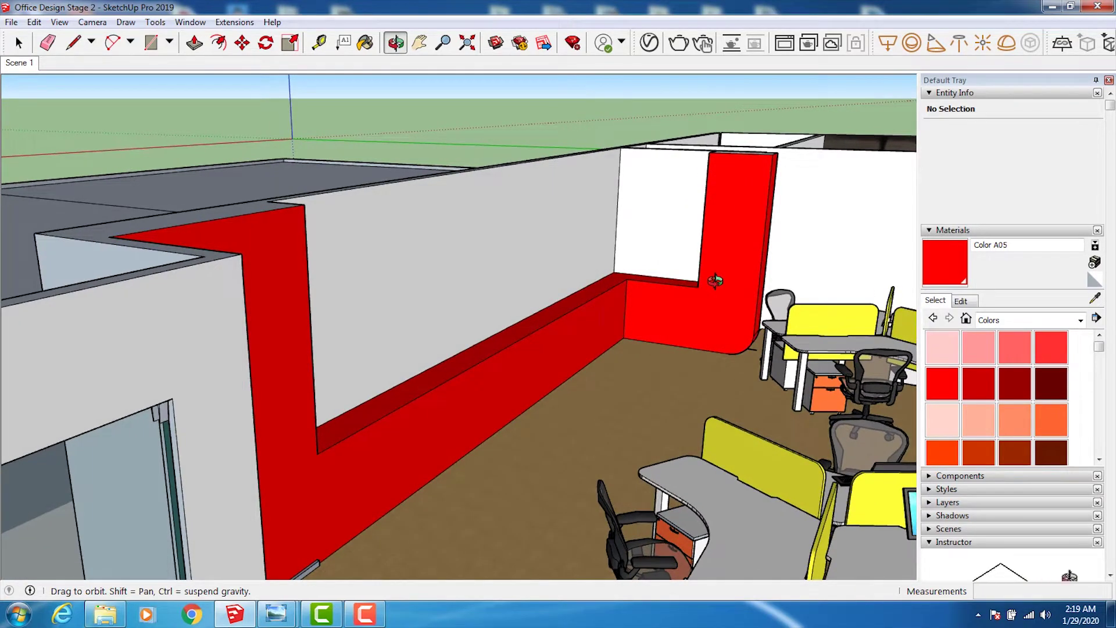
pyautogui.moveTo(714, 282)
pyautogui.mouseDown()
pyautogui.moveTo(531, 311)
pyautogui.moveTo(572, 293)
pyautogui.mouseUp()
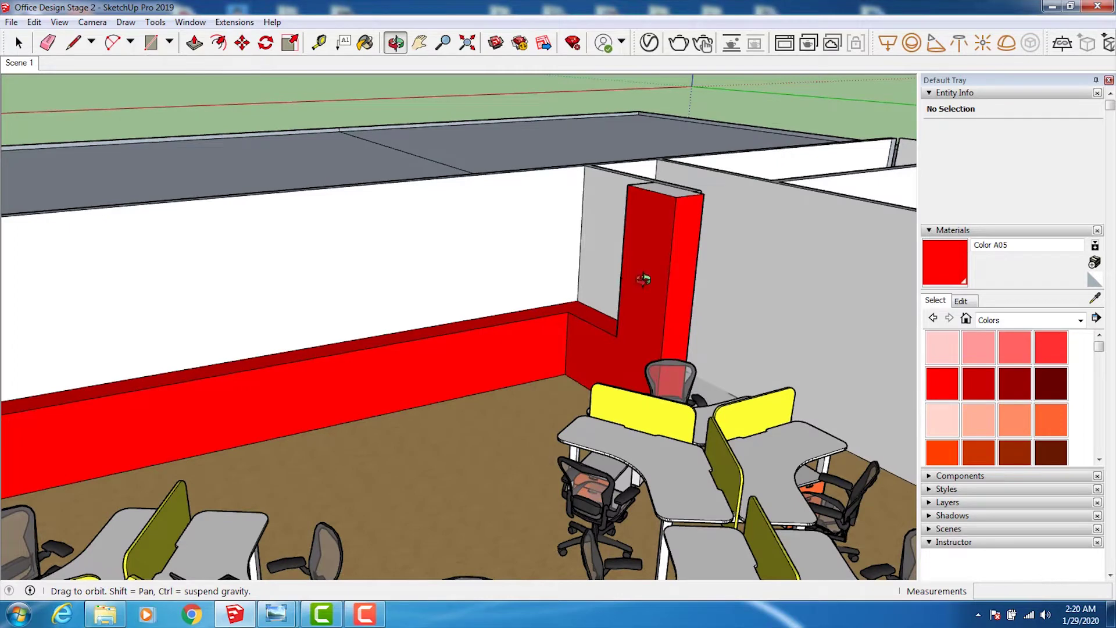
pyautogui.scroll(3, 643, 279)
pyautogui.scroll(2, 601, 269)
# Draw a rectangle at the pillar's top corner twice, undoing each misplaced attempt
pyautogui.scroll(2, 512, 194)
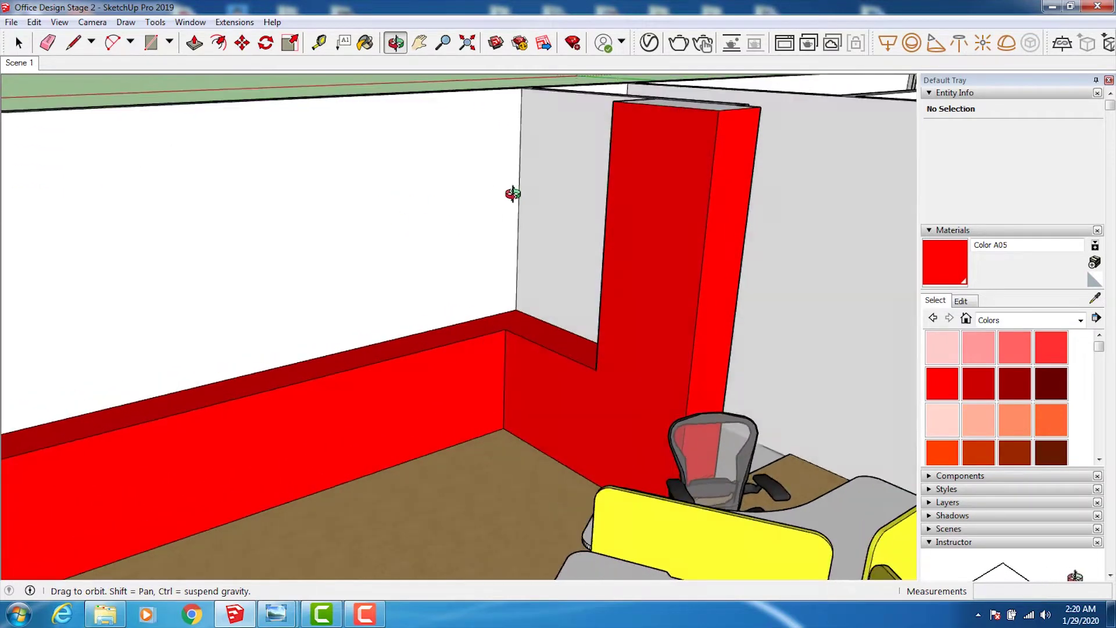
pyautogui.moveTo(512, 194); pyautogui.dragTo(494, 175)
pyautogui.click(151, 42)
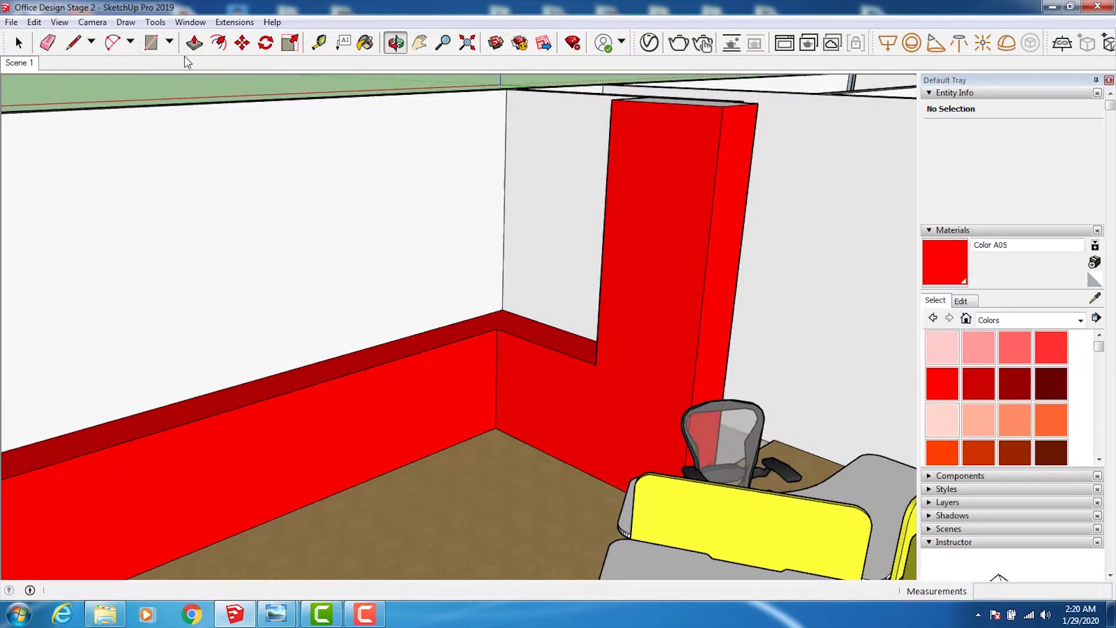
pyautogui.click(612, 100)
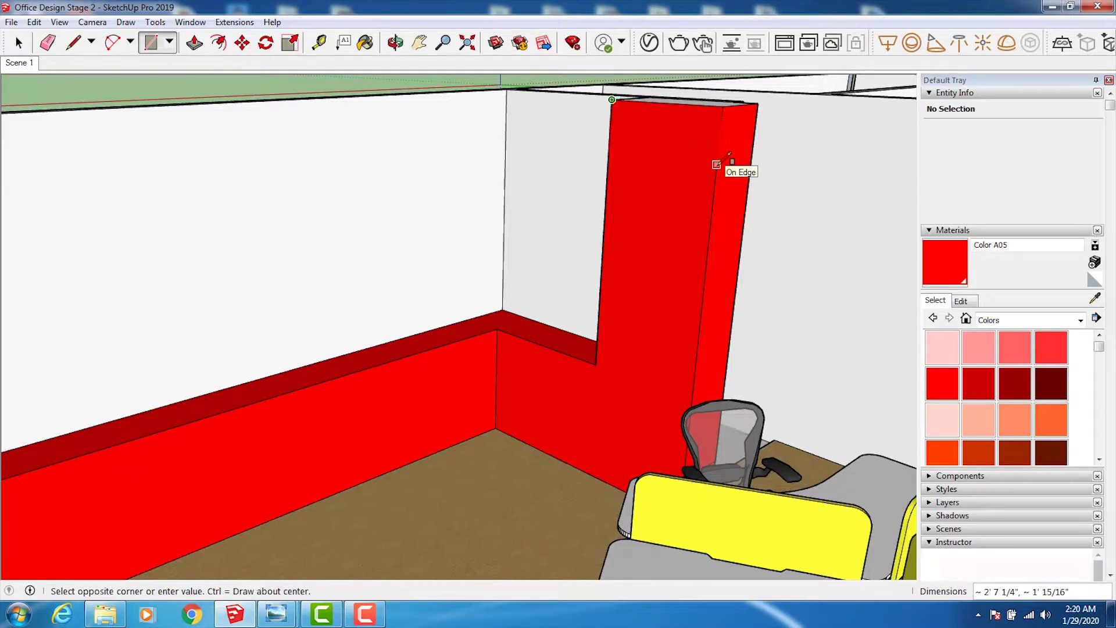
pyautogui.click(726, 158)
pyautogui.click(34, 22)
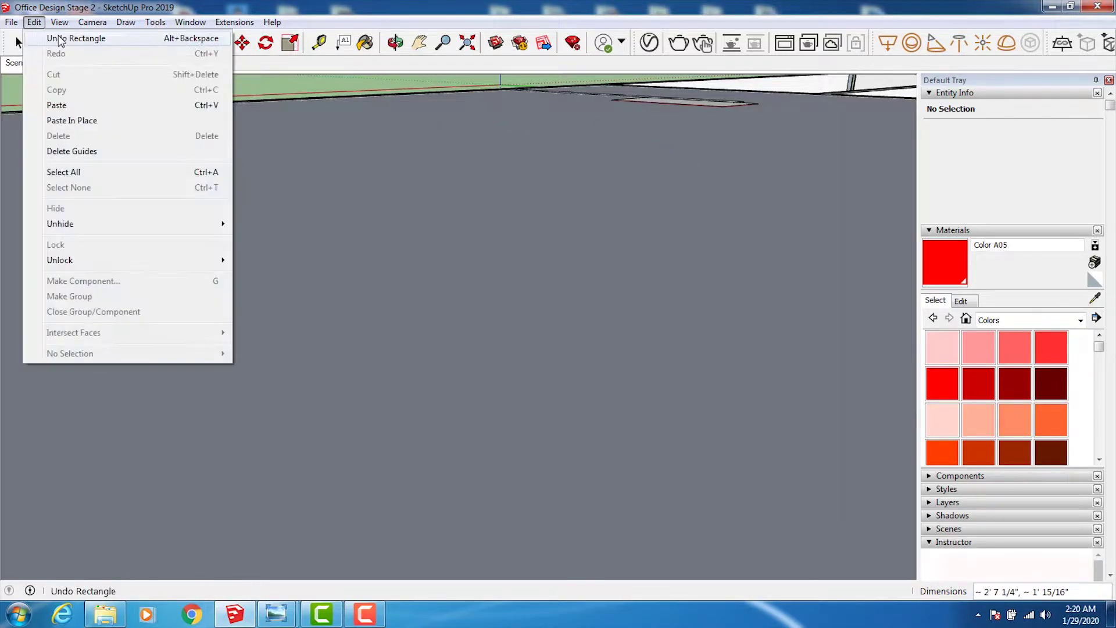
pyautogui.click(613, 100)
pyautogui.click(720, 167)
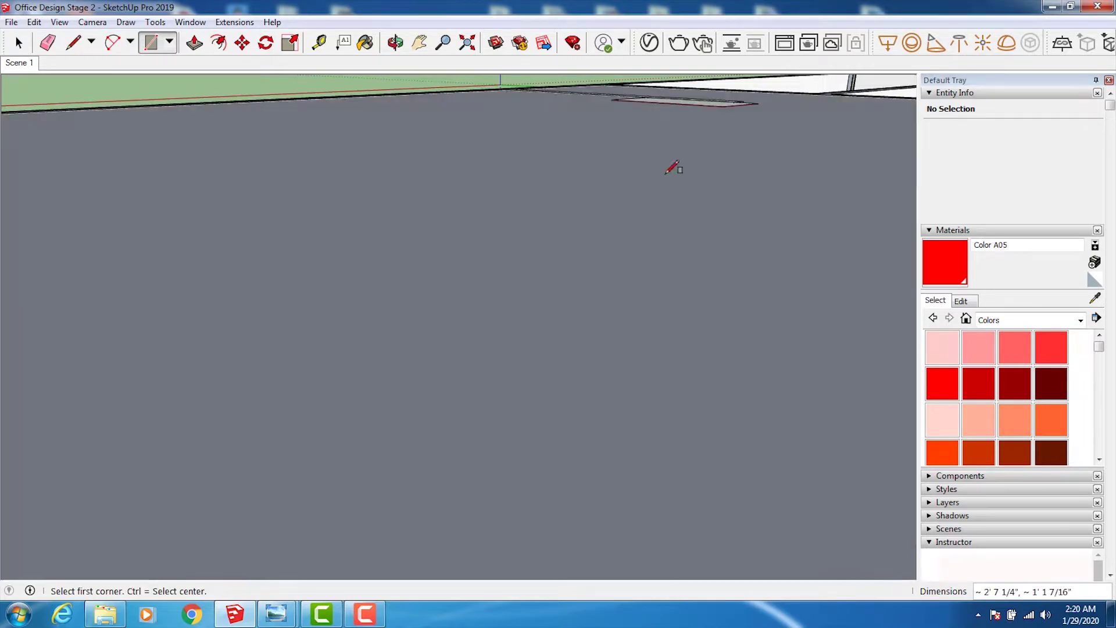
pyautogui.click(33, 22)
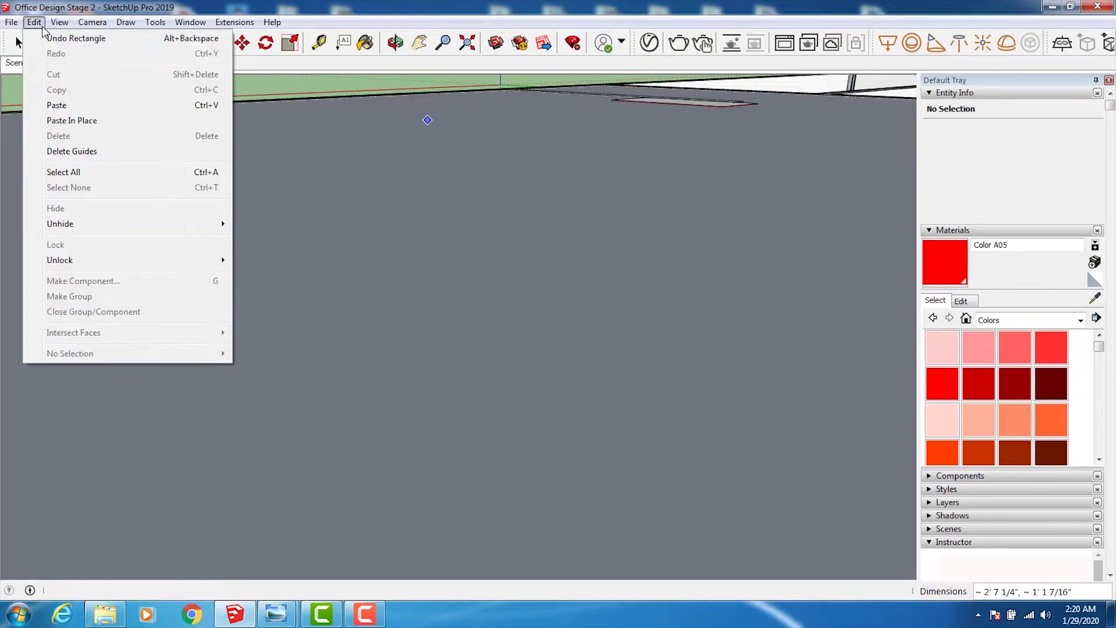
pyautogui.click(52, 37)
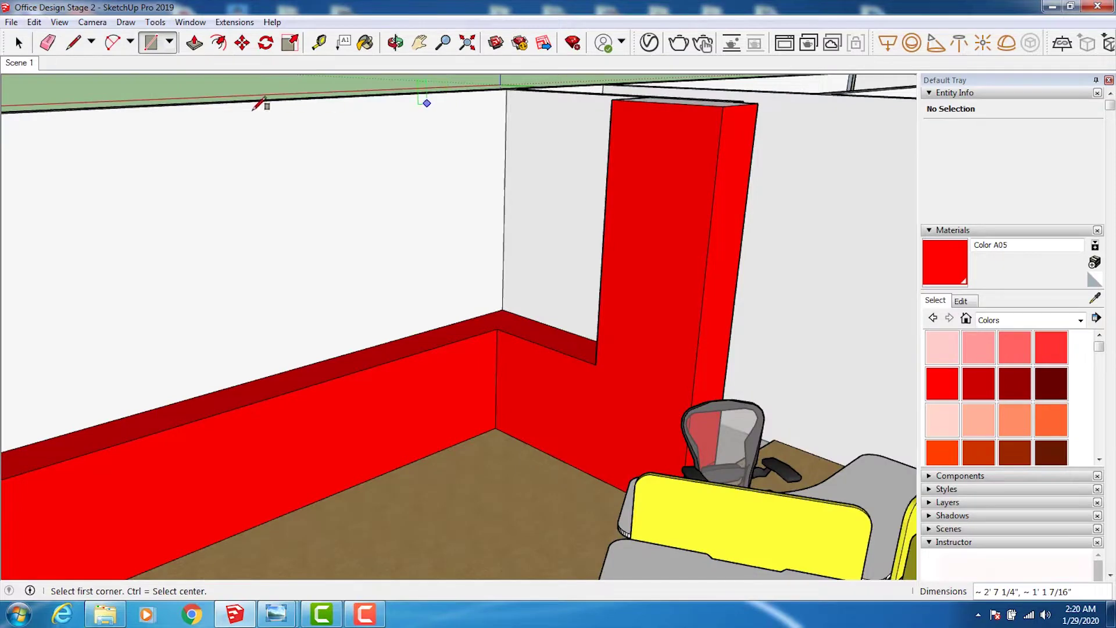
# Draw a line on the pillar's top edge and pull the top section out into a beam
pyautogui.click(81, 45)
pyautogui.click(609, 150)
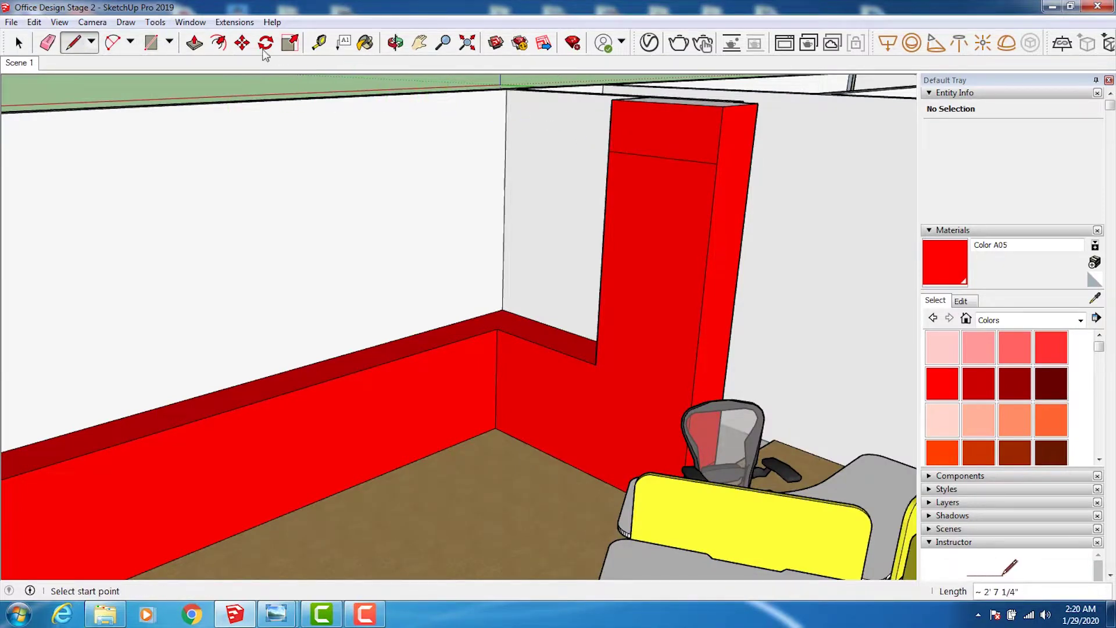
pyautogui.click(195, 42)
pyautogui.moveTo(617, 141); pyautogui.dragTo(503, 163)
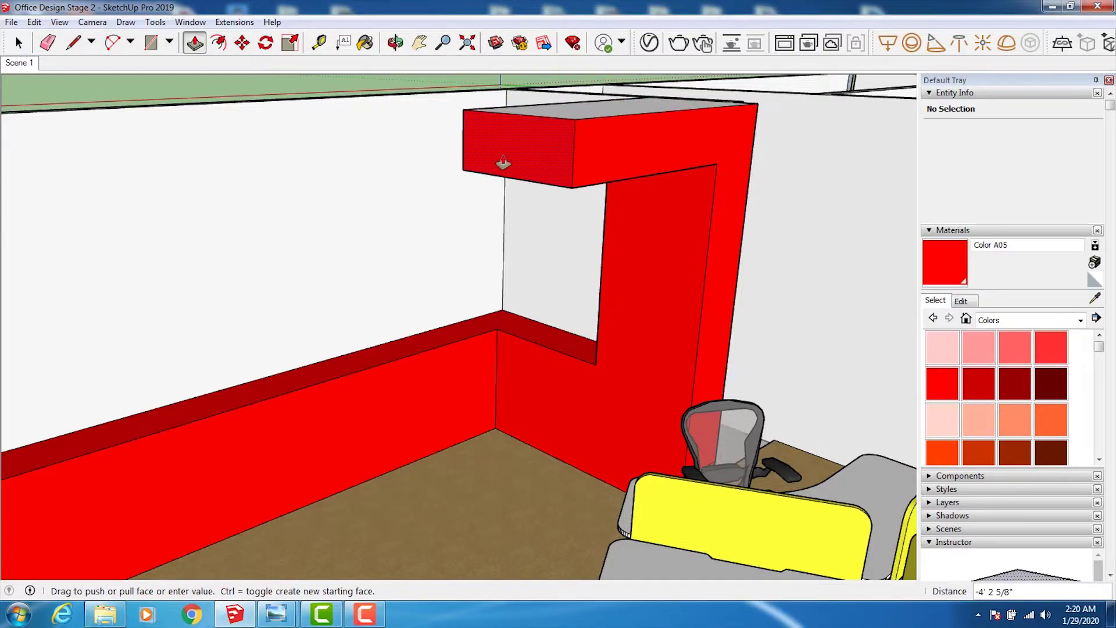
pyautogui.click(396, 43)
pyautogui.moveTo(611, 224)
pyautogui.mouseDown()
pyautogui.moveTo(766, 251)
pyautogui.moveTo(830, 222)
pyautogui.moveTo(663, 217)
pyautogui.moveTo(722, 194)
pyautogui.moveTo(681, 209)
pyautogui.moveTo(371, 205)
pyautogui.moveTo(375, 151)
pyautogui.moveTo(414, 69)
pyautogui.mouseUp()
pyautogui.moveTo(405, 133); pyautogui.dragTo(443, 294)
# Paint the beam's grey top face red
pyautogui.scroll(3, 444, 294)
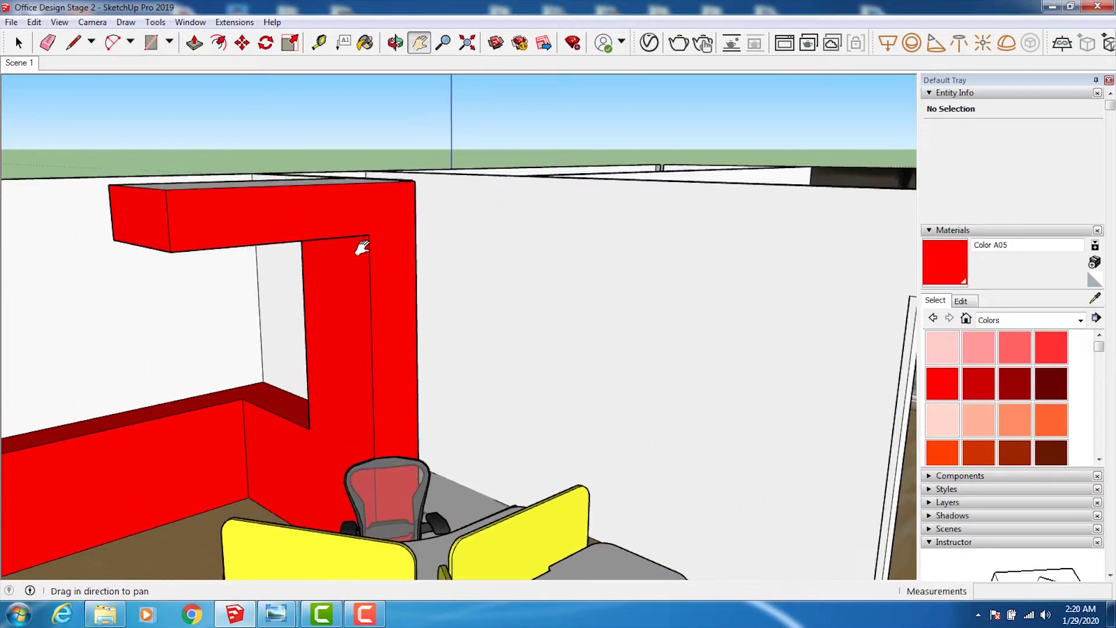
pyautogui.scroll(3, 364, 247)
pyautogui.scroll(2, 274, 267)
pyautogui.moveTo(336, 254)
pyautogui.mouseDown()
pyautogui.moveTo(349, 244)
pyautogui.moveTo(367, 267)
pyautogui.moveTo(329, 136)
pyautogui.mouseUp()
pyautogui.click(395, 42)
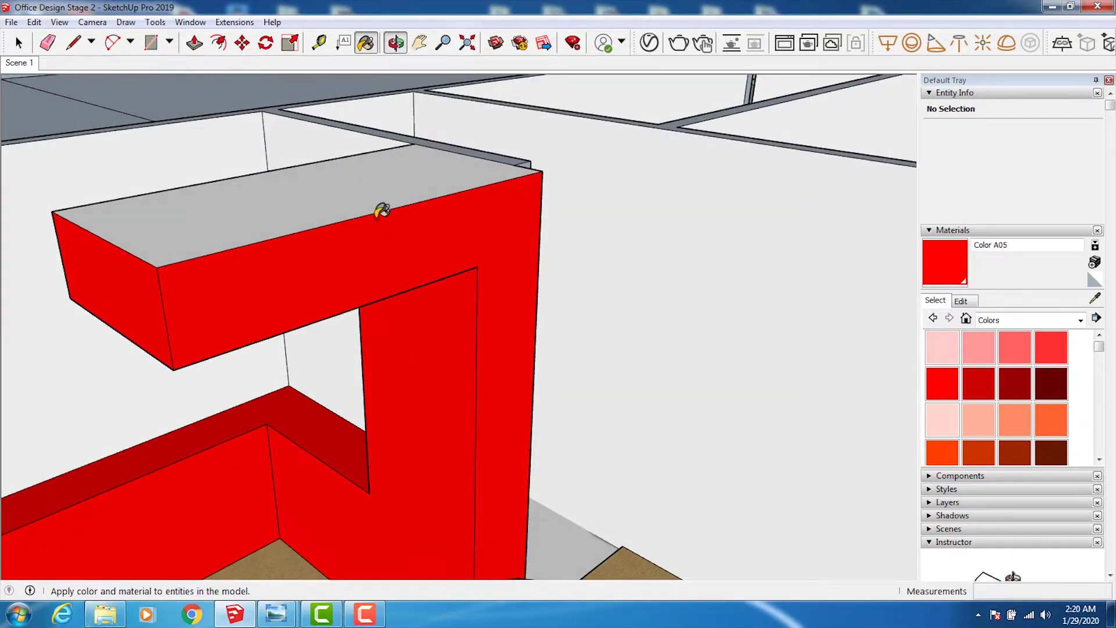
pyautogui.click(381, 195)
pyautogui.click(395, 43)
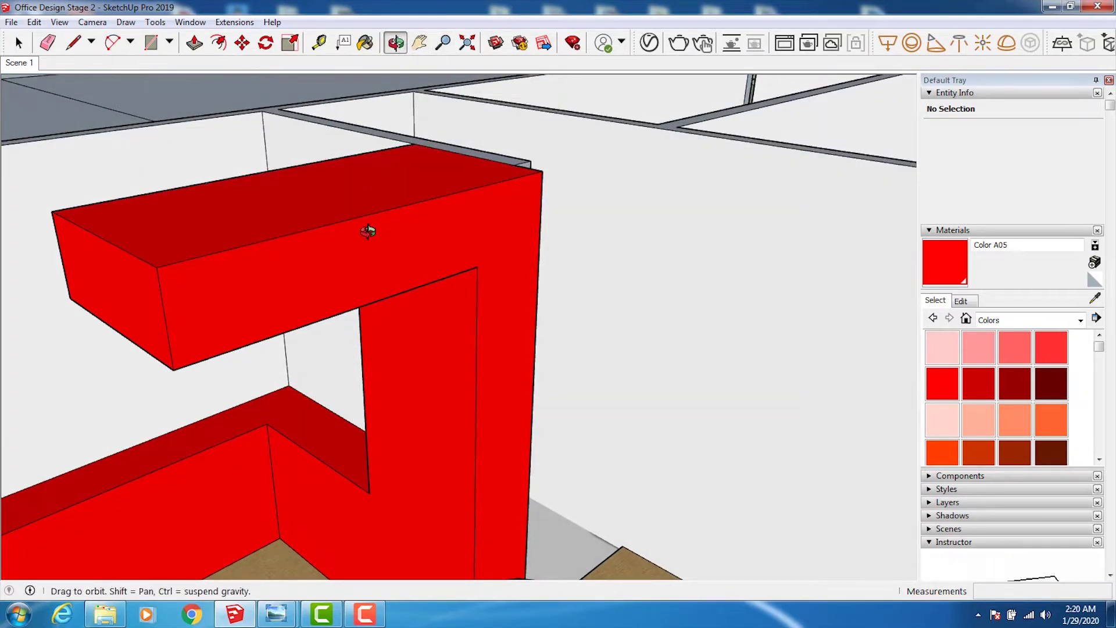
pyautogui.moveTo(369, 227); pyautogui.dragTo(368, 116)
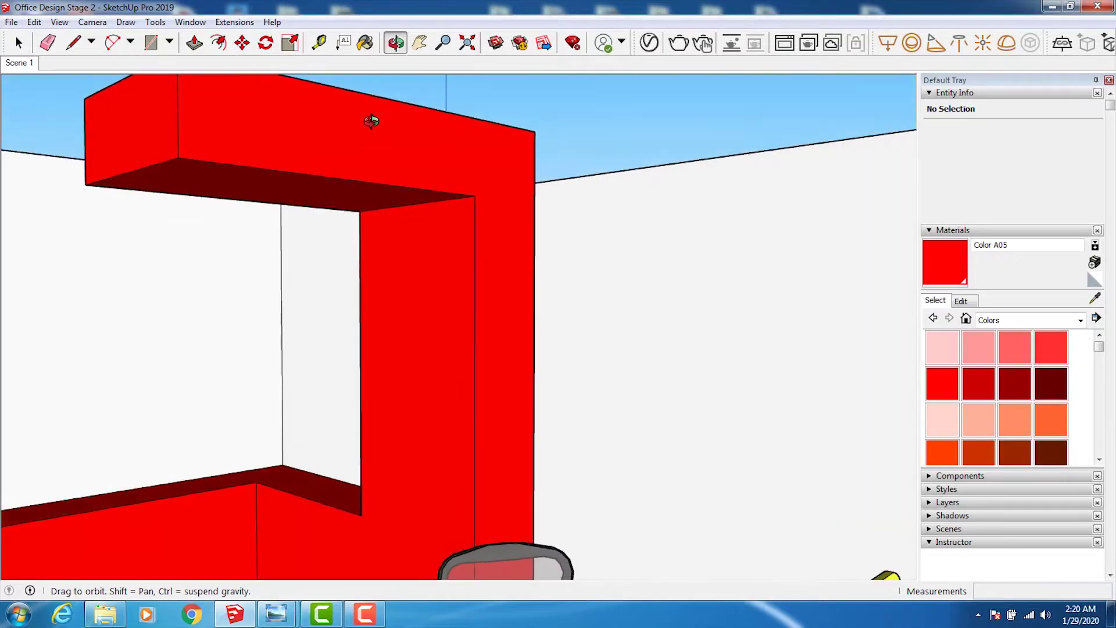
# Raise the beam's underside by 6 1/4" and pull the frame's top arm out to the left
pyautogui.click(194, 43)
pyautogui.moveTo(249, 182); pyautogui.dragTo(262, 142)
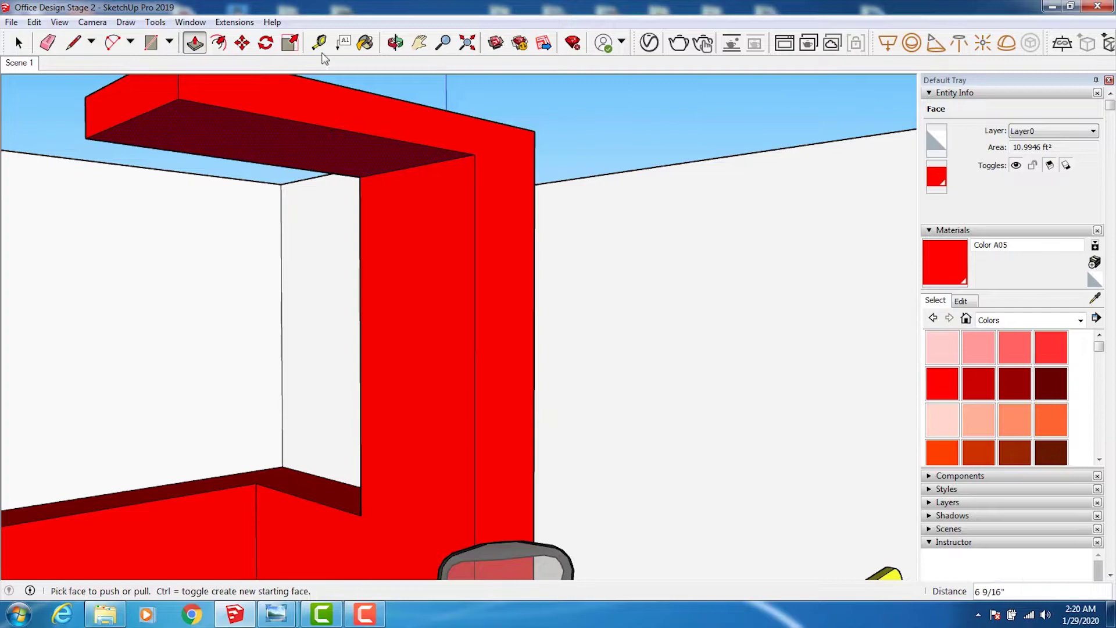
pyautogui.click(395, 42)
pyautogui.moveTo(369, 145)
pyautogui.mouseDown()
pyautogui.moveTo(460, 293)
pyautogui.moveTo(564, 299)
pyautogui.moveTo(591, 369)
pyautogui.moveTo(570, 366)
pyautogui.moveTo(578, 316)
pyautogui.moveTo(454, 297)
pyautogui.moveTo(434, 257)
pyautogui.moveTo(489, 332)
pyautogui.moveTo(229, 157)
pyautogui.mouseUp()
pyautogui.click(195, 42)
pyautogui.moveTo(385, 218); pyautogui.dragTo(332, 231)
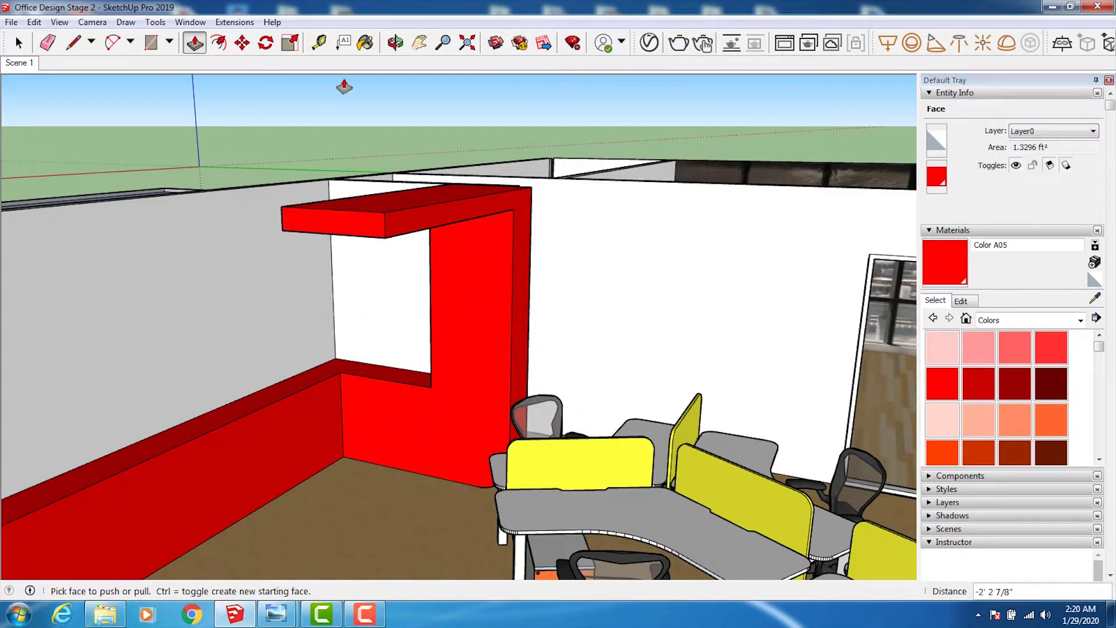
# Cancel a started rectangle on the beam and pan to reveal the desks below
pyautogui.click(395, 42)
pyautogui.moveTo(381, 319)
pyautogui.mouseDown()
pyautogui.moveTo(329, 344)
pyautogui.moveTo(229, 109)
pyautogui.mouseUp()
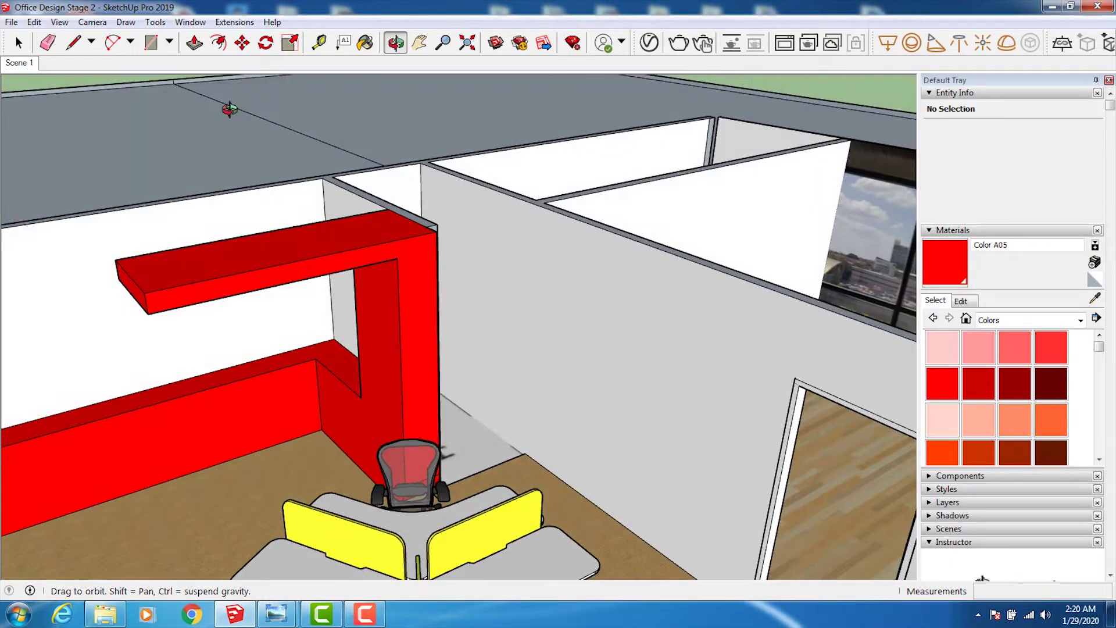
pyautogui.click(150, 42)
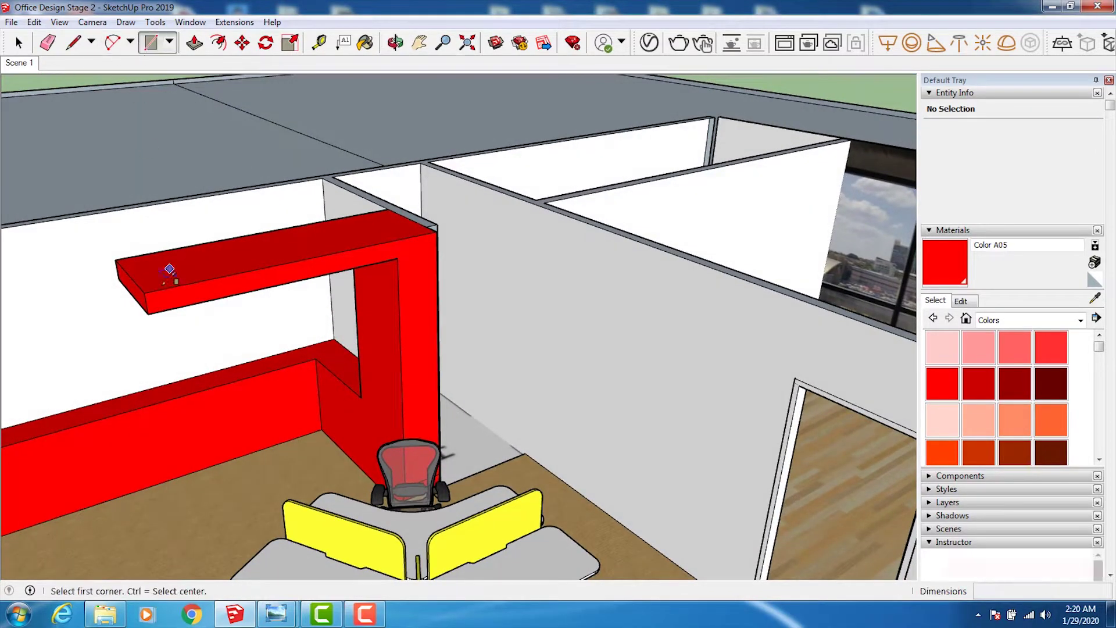
pyautogui.click(144, 293)
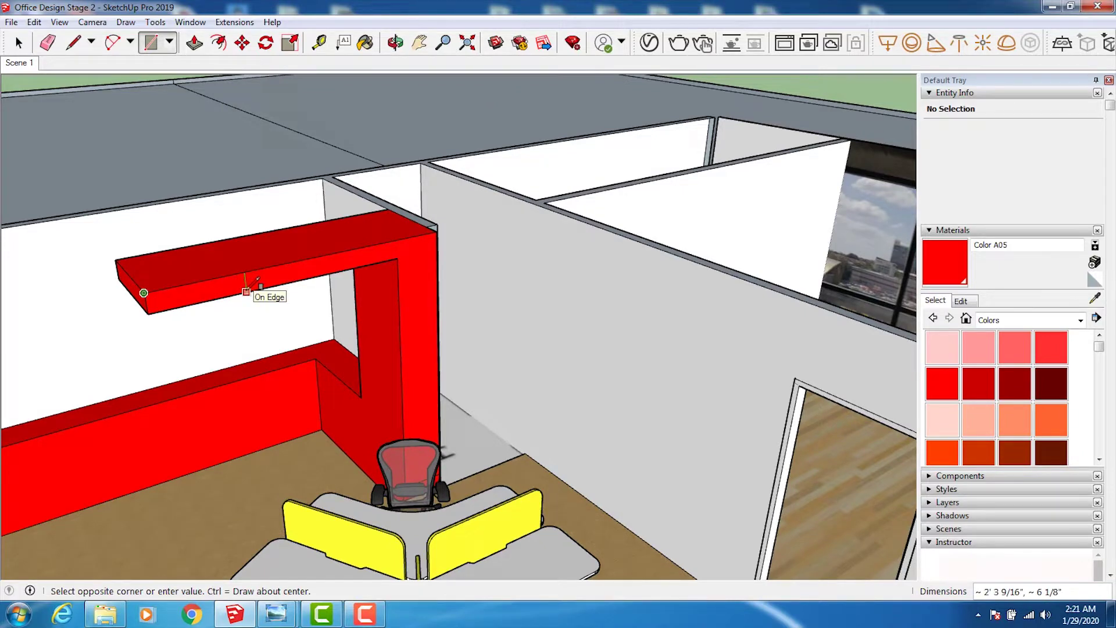
pyautogui.press('Escape')
pyautogui.scroll(-1, 339, 182)
pyautogui.scroll(-1, 362, 93)
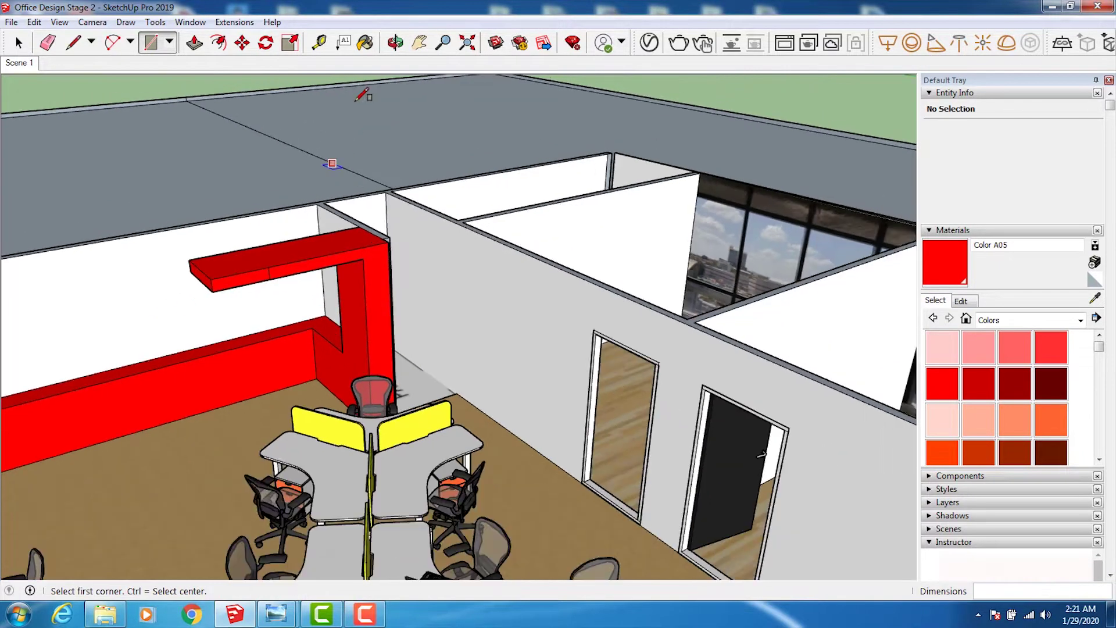
pyautogui.click(419, 43)
pyautogui.moveTo(414, 439); pyautogui.dragTo(407, 314)
# Push/Pull the red beam's end face about 26' 1 13/16" across the office
pyautogui.click(194, 42)
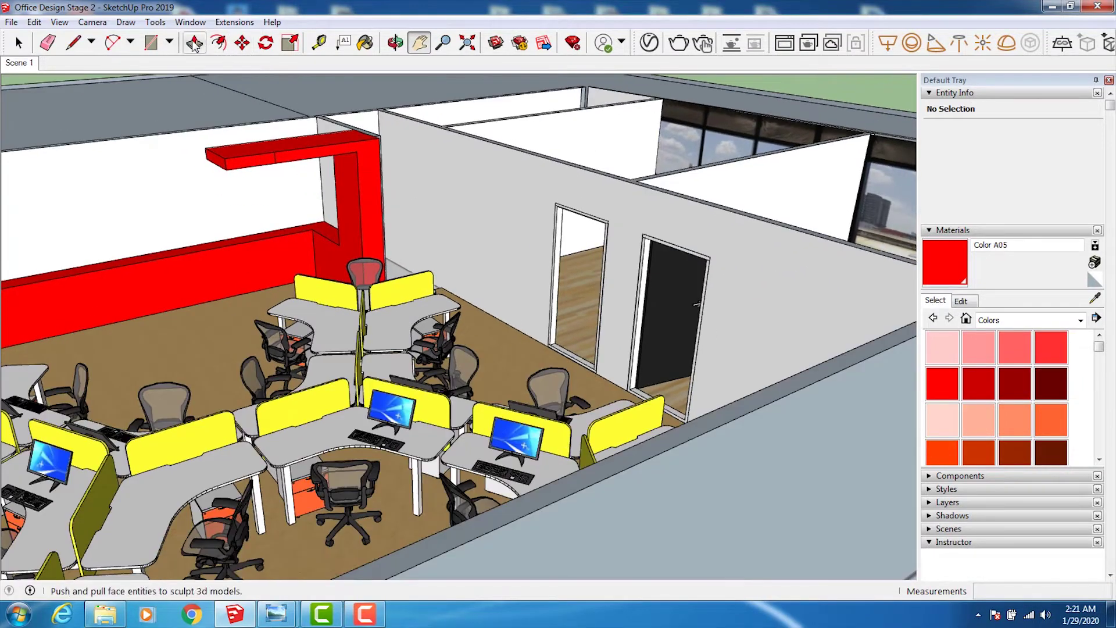
pyautogui.click(253, 172)
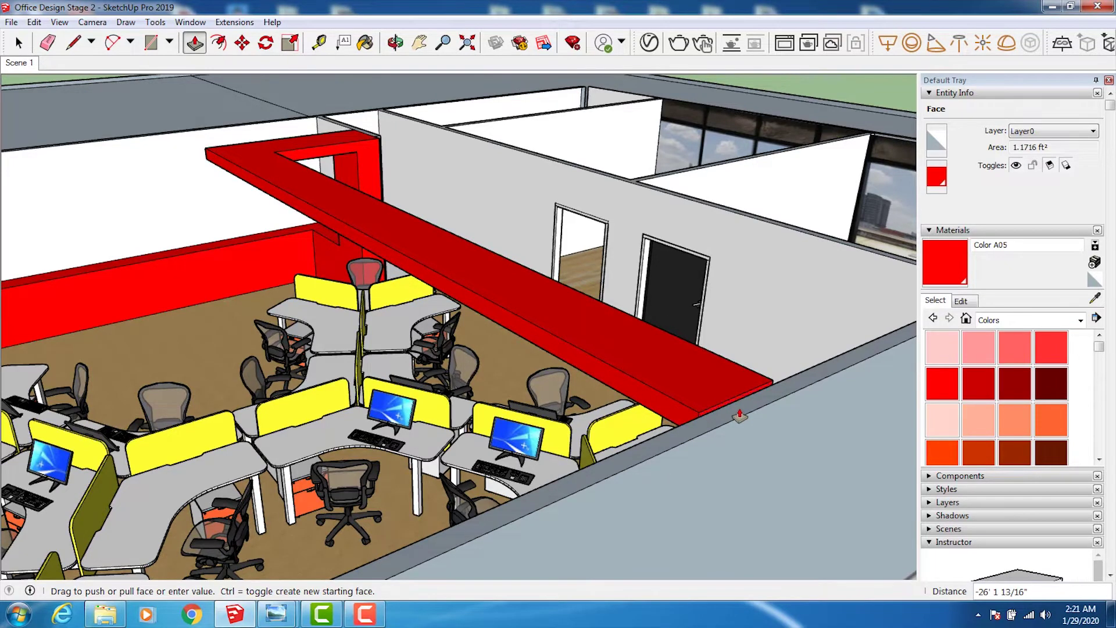
pyautogui.click(740, 415)
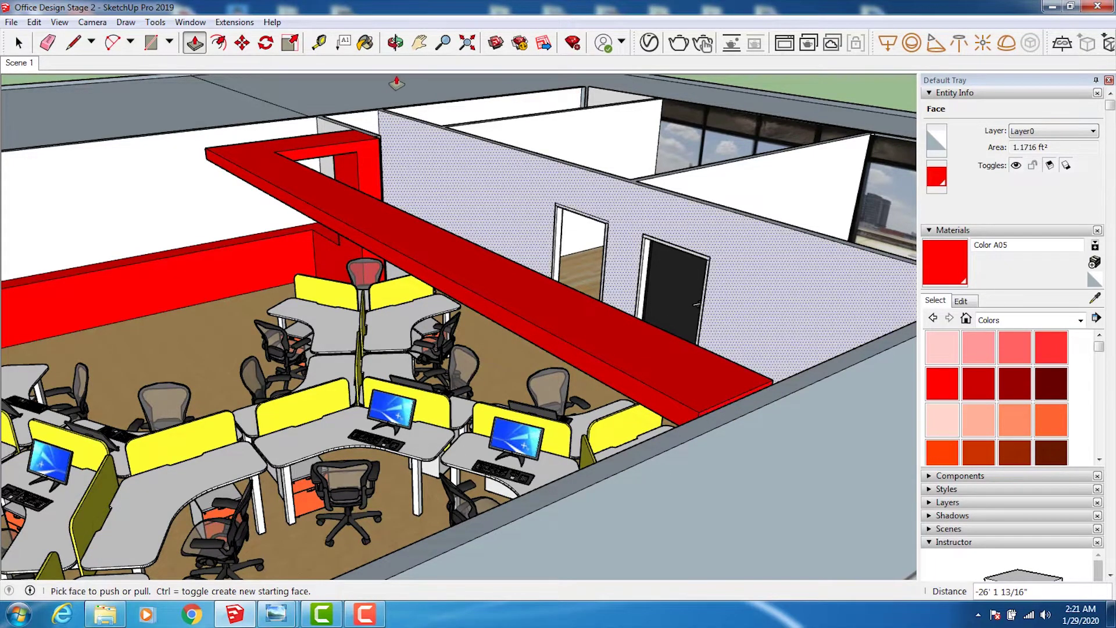
pyautogui.press('o')
pyautogui.moveTo(407, 263); pyautogui.dragTo(421, 399)
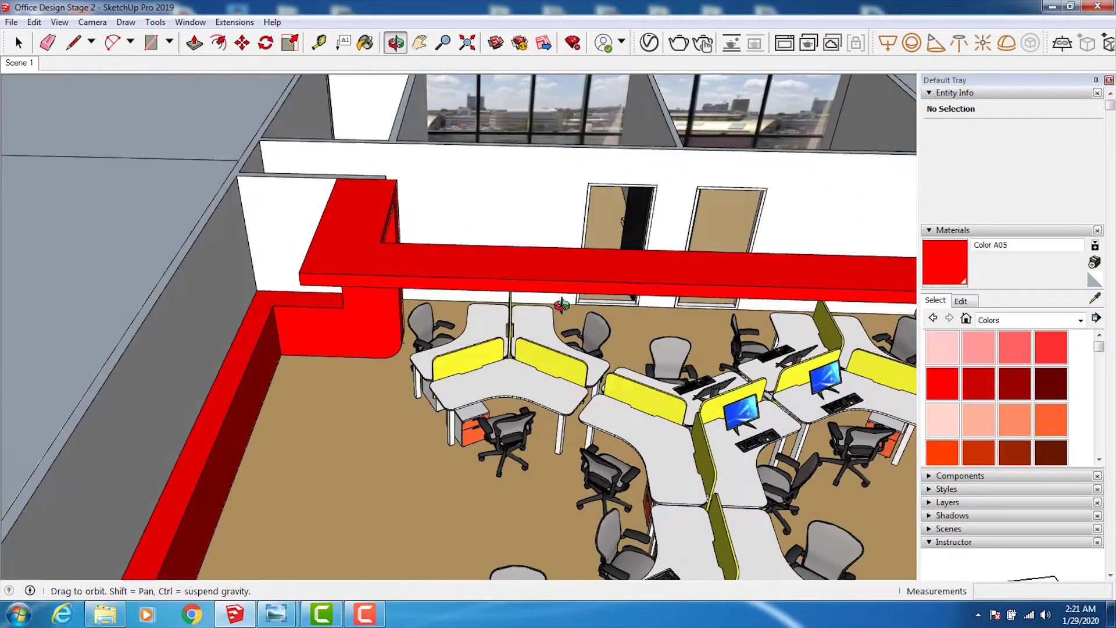
# Draw a 2-Point Arc fillet across the red beam's outer corner
pyautogui.scroll(2, 407, 399)
pyautogui.scroll(1, 361, 406)
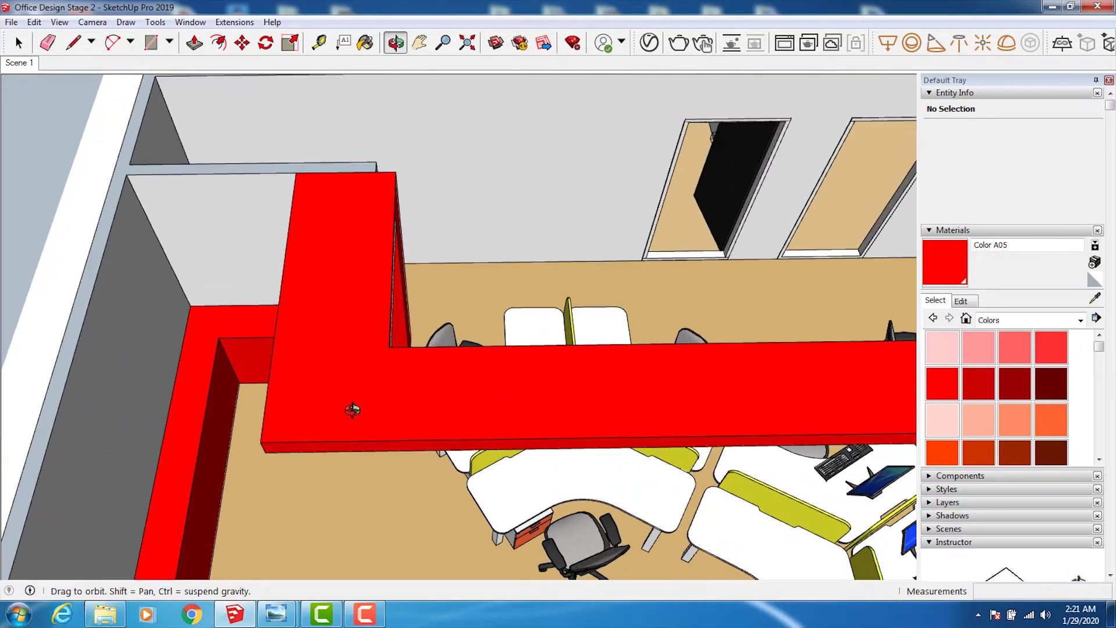
pyautogui.scroll(1, 343, 413)
pyautogui.scroll(1, 336, 414)
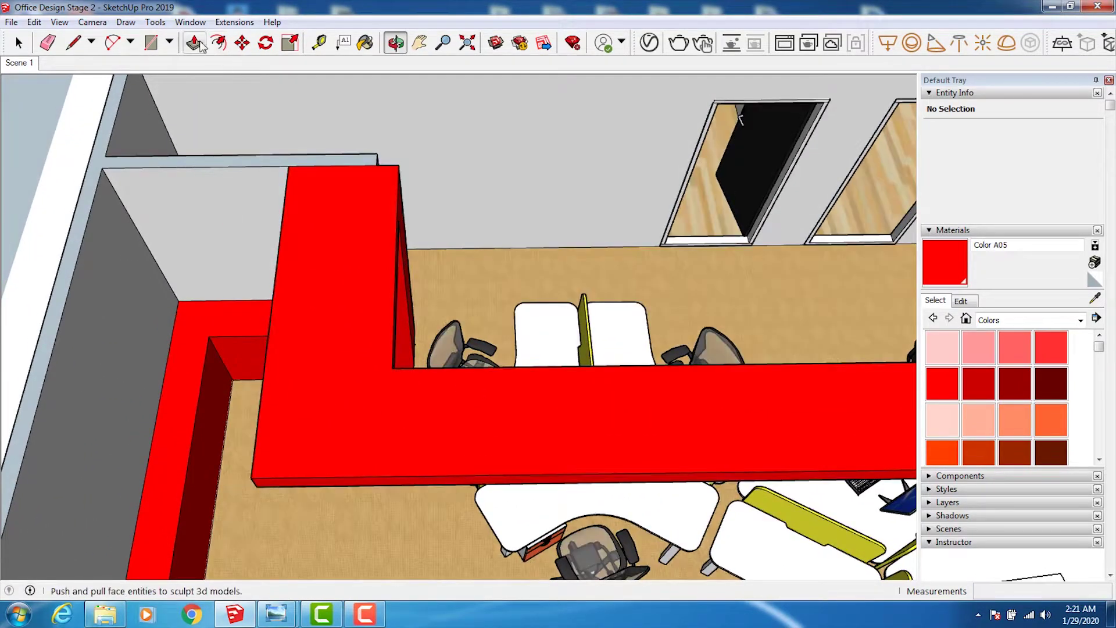
pyautogui.click(112, 42)
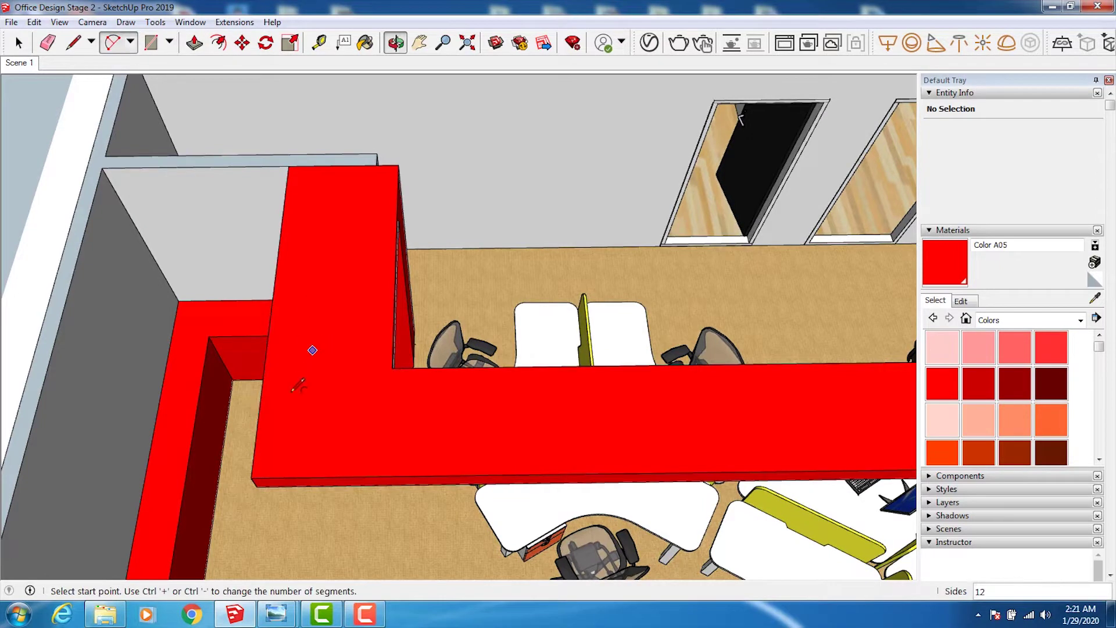
pyautogui.click(259, 410)
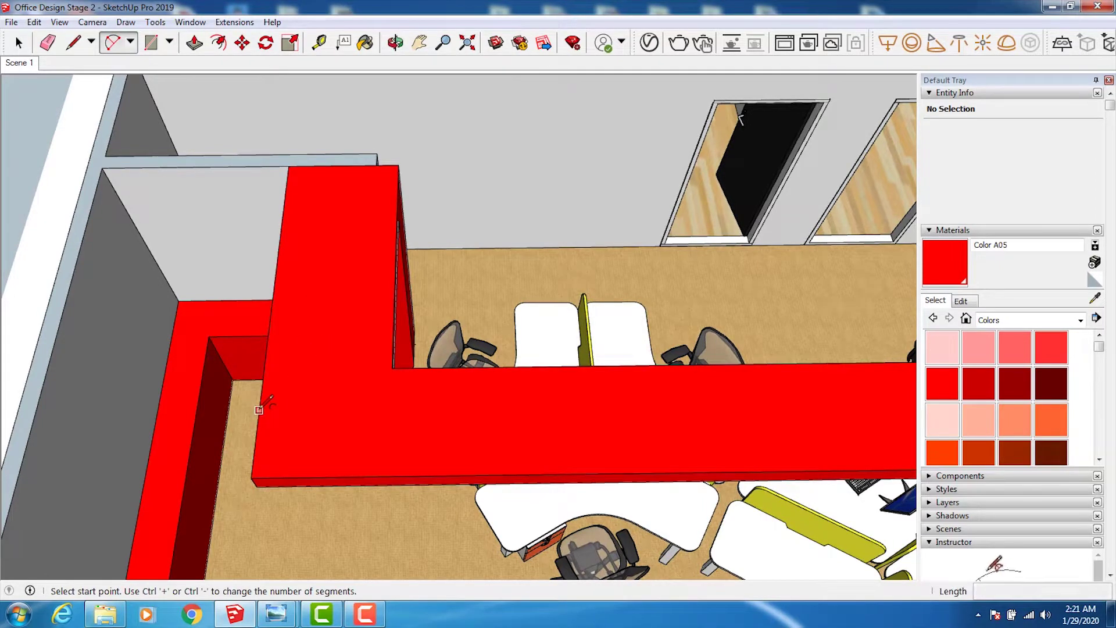
pyautogui.click(323, 472)
pyautogui.press('Escape')
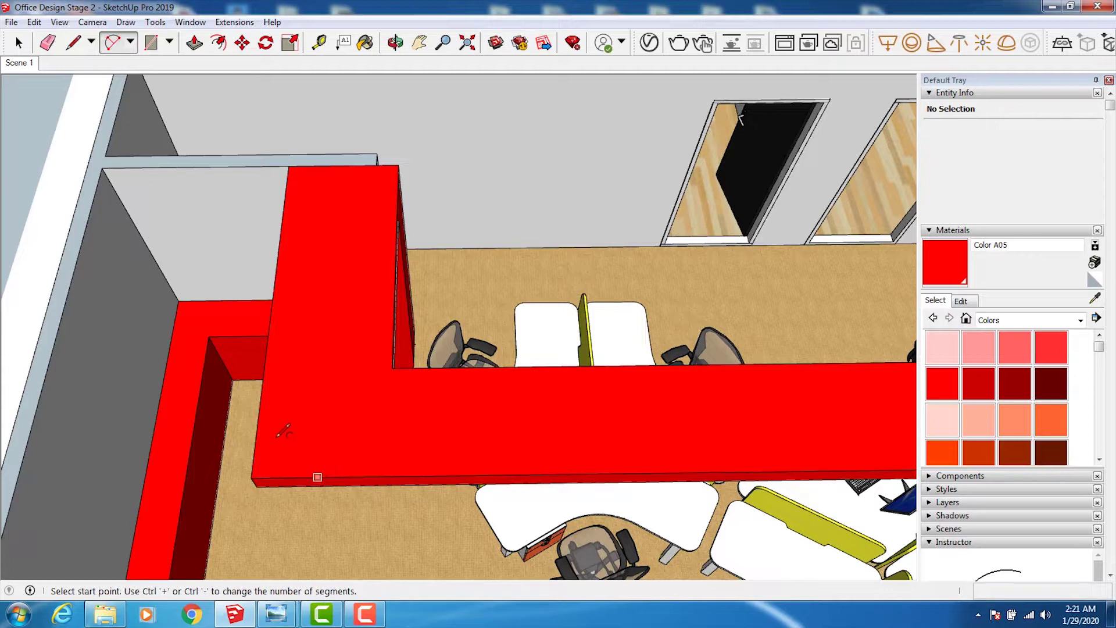
pyautogui.click(260, 413)
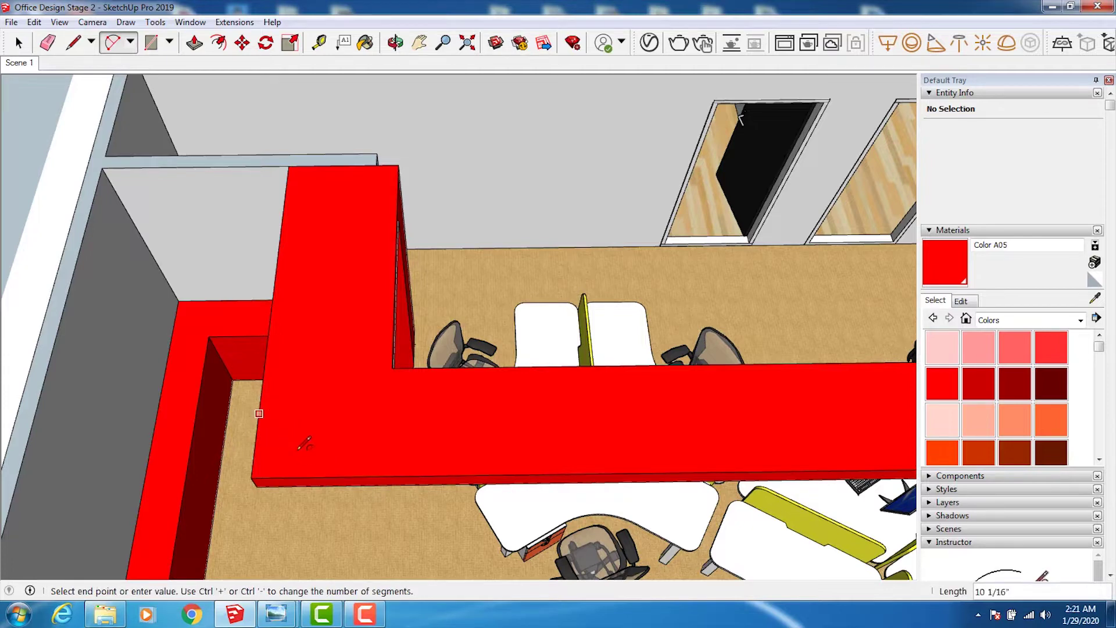
pyautogui.click(324, 473)
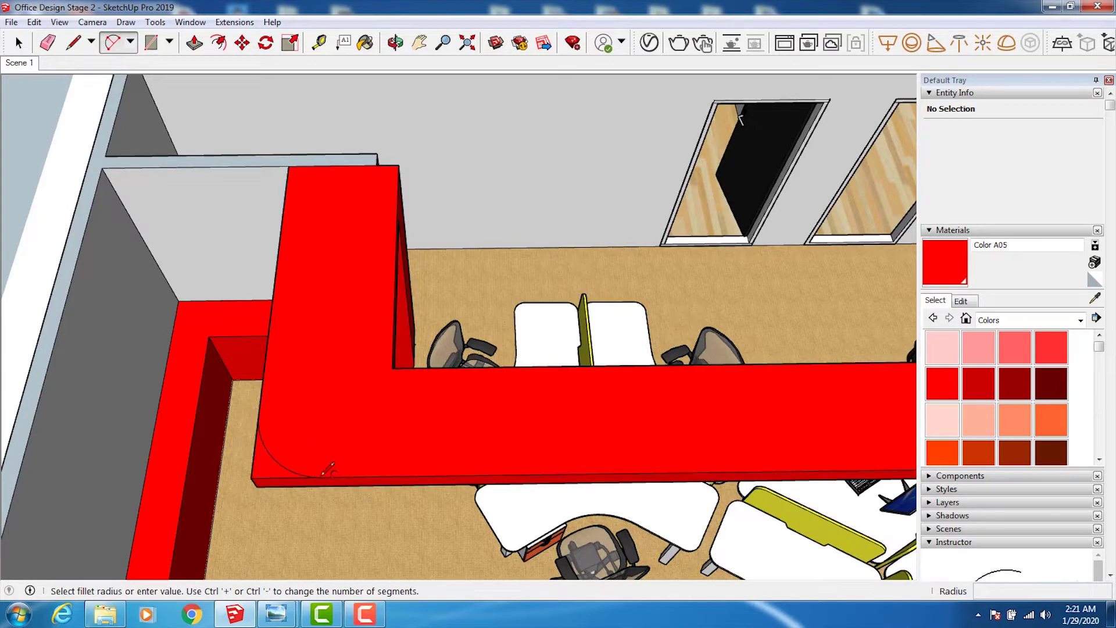
# Push the corner wedge away so the beam corner becomes rounded
pyautogui.click(194, 41)
pyautogui.click(263, 475)
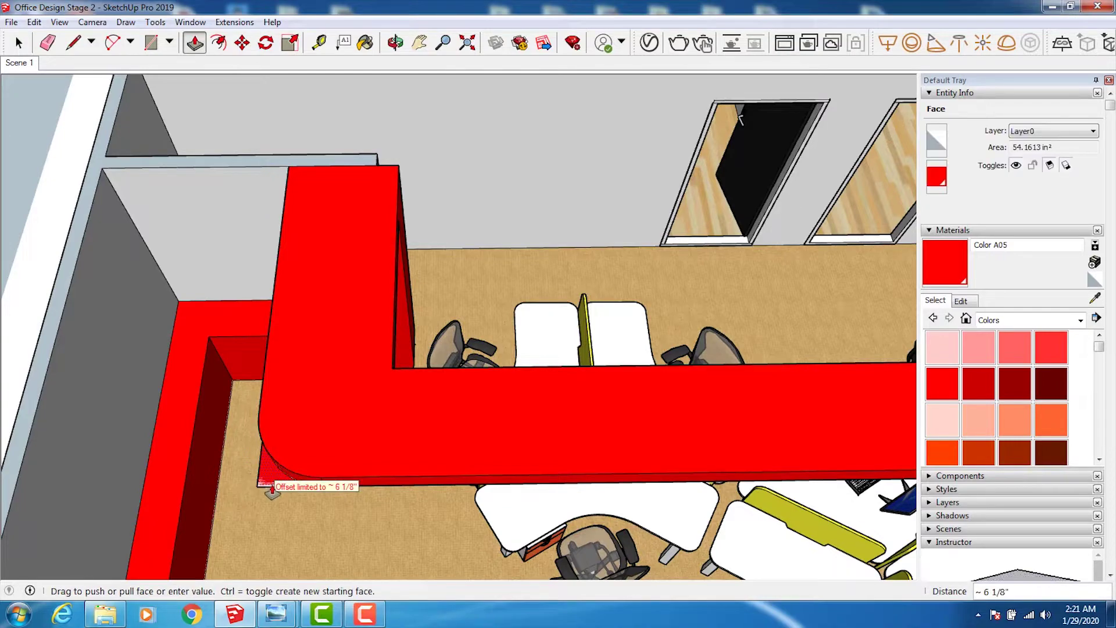
pyautogui.click(272, 492)
pyautogui.click(395, 42)
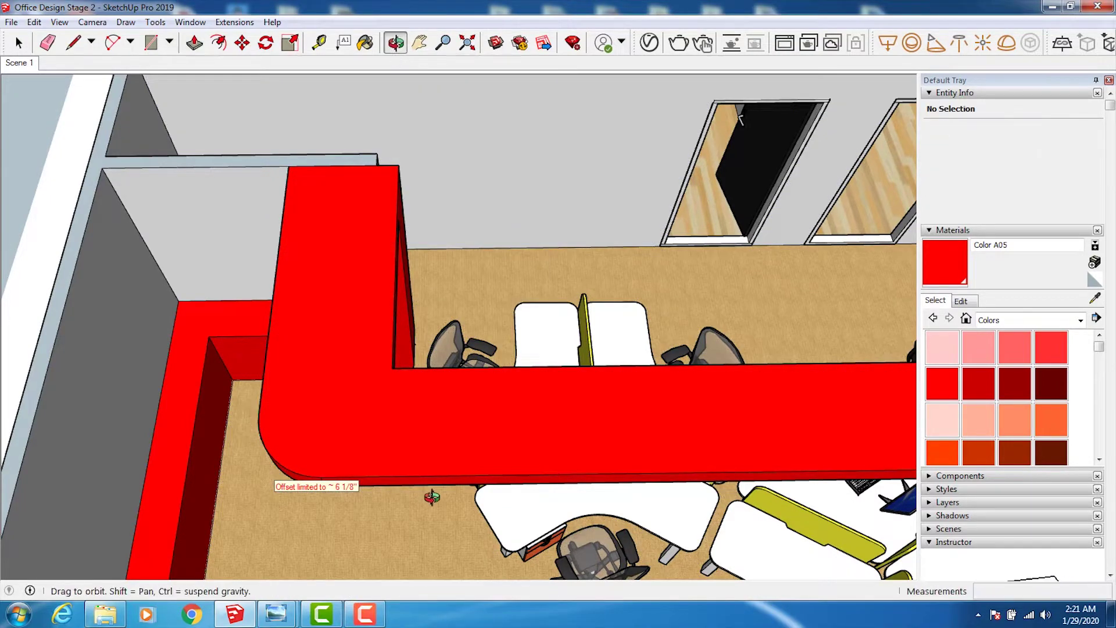
pyautogui.moveTo(417, 474)
pyautogui.mouseDown()
pyautogui.moveTo(445, 195)
pyautogui.moveTo(563, 211)
pyautogui.moveTo(944, 201)
pyautogui.mouseUp()
# Hide the side panels and orbit over the office to inspect the curved beam
pyautogui.click(1109, 81)
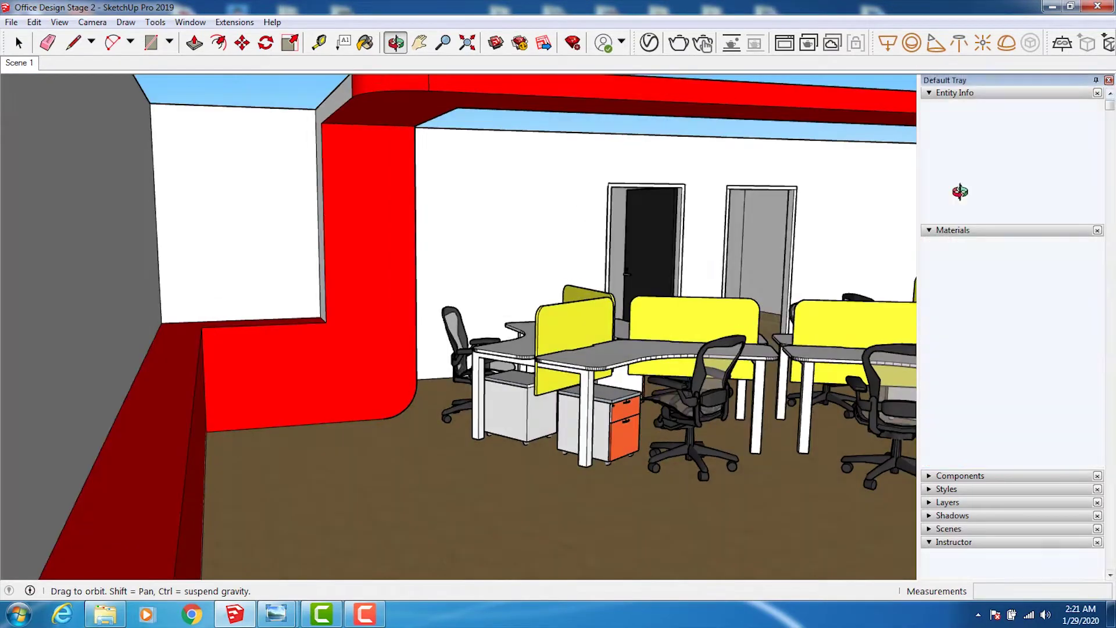
pyautogui.moveTo(698, 244); pyautogui.dragTo(527, 269)
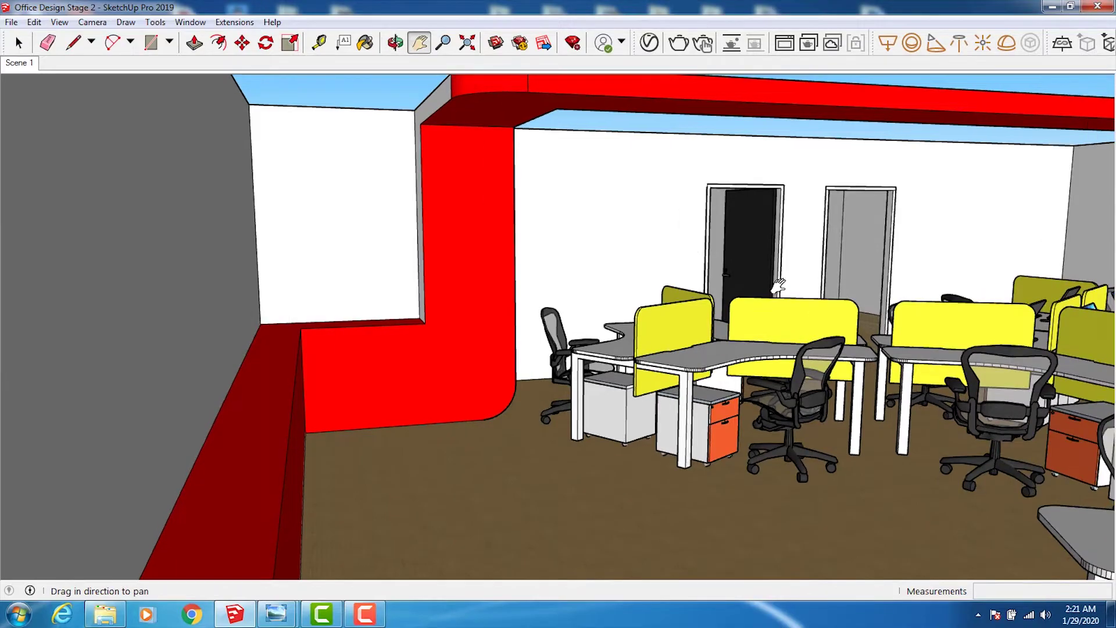
pyautogui.scroll(-3, 499, 267)
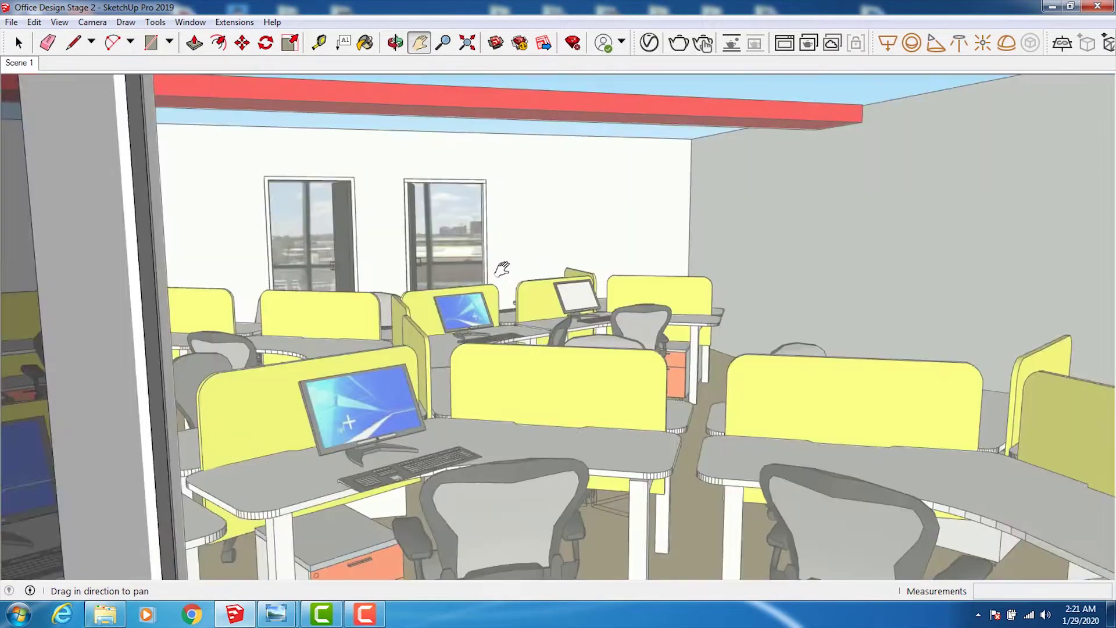
pyautogui.scroll(-3, 499, 267)
pyautogui.moveTo(498, 267); pyautogui.dragTo(486, 356)
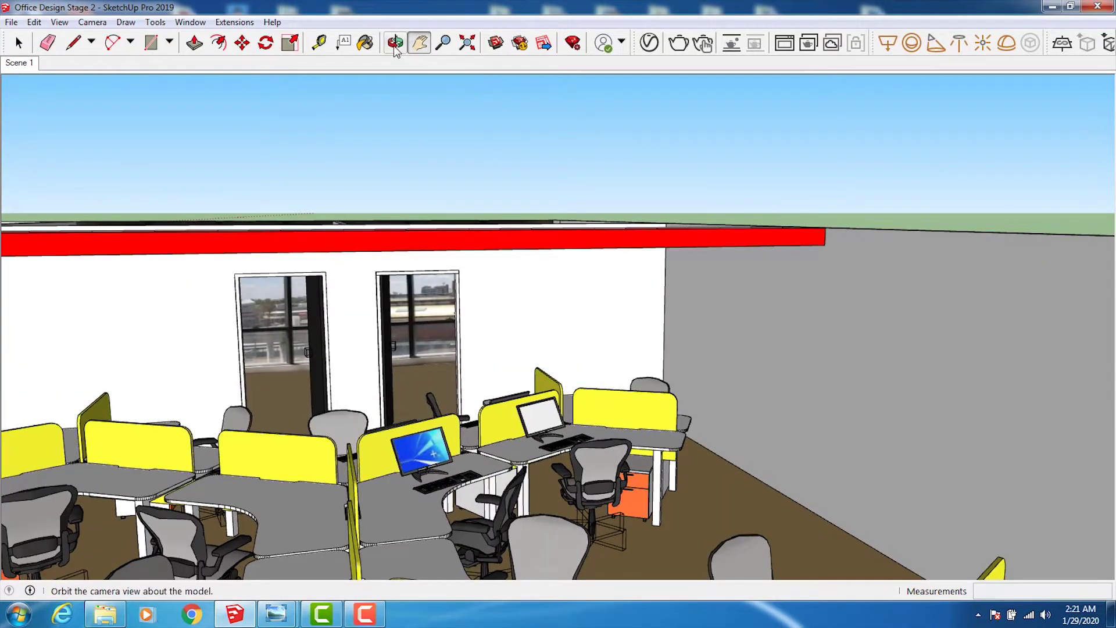
pyautogui.click(395, 43)
pyautogui.moveTo(581, 289)
pyautogui.mouseDown()
pyautogui.moveTo(626, 283)
pyautogui.moveTo(804, 310)
pyautogui.moveTo(872, 294)
pyautogui.moveTo(881, 243)
pyautogui.mouseUp()
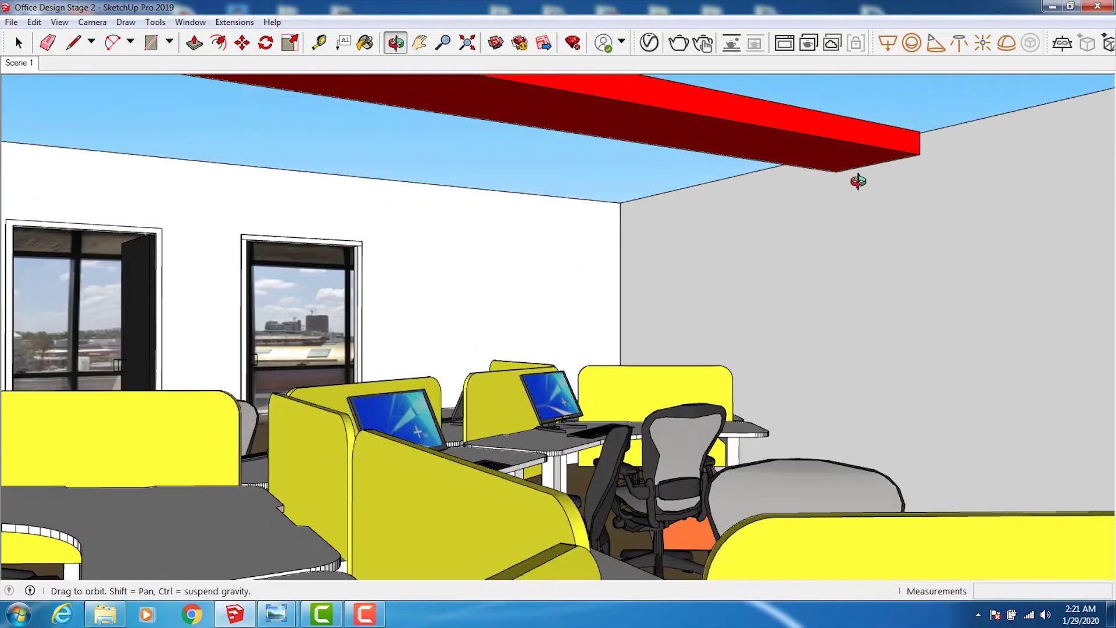
pyautogui.moveTo(858, 181); pyautogui.dragTo(840, 156)
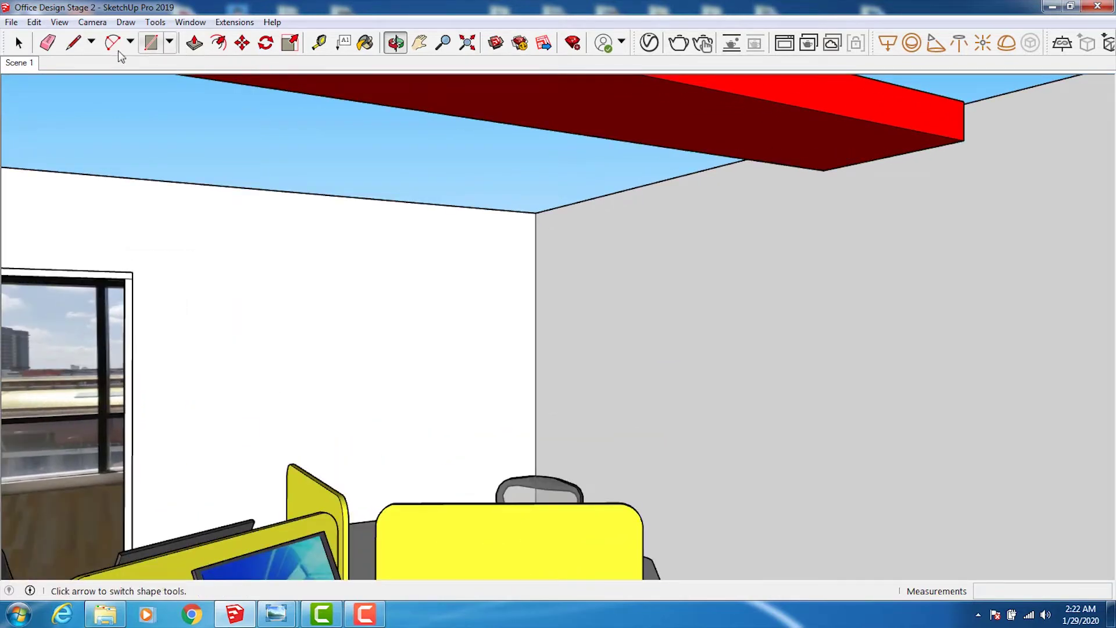
# Start a line at the beam edge and a move on the workstation cluster, then dismiss a browser popup
pyautogui.click(73, 43)
pyautogui.click(896, 125)
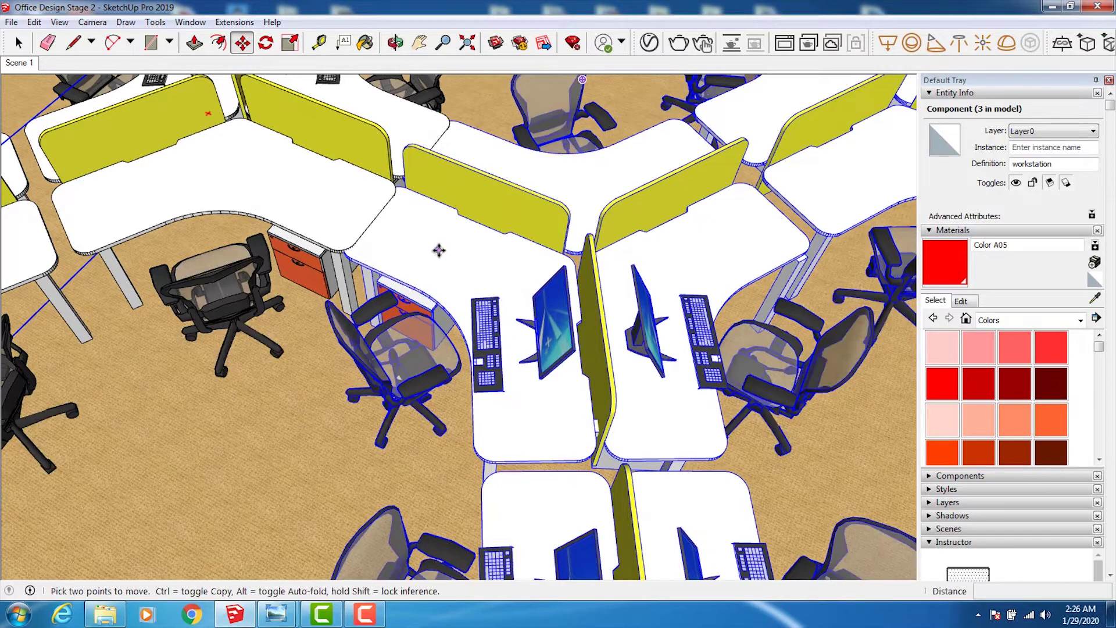
pyautogui.click(439, 250)
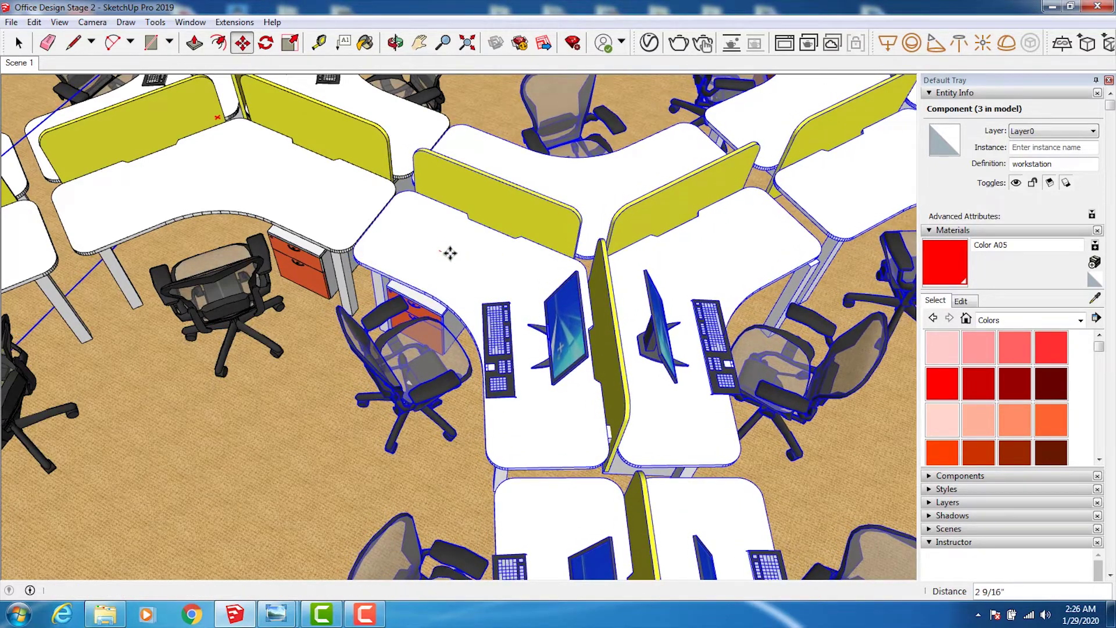
pyautogui.scroll(-2, 445, 252)
pyautogui.scroll(-2, 439, 250)
pyautogui.click(397, 47)
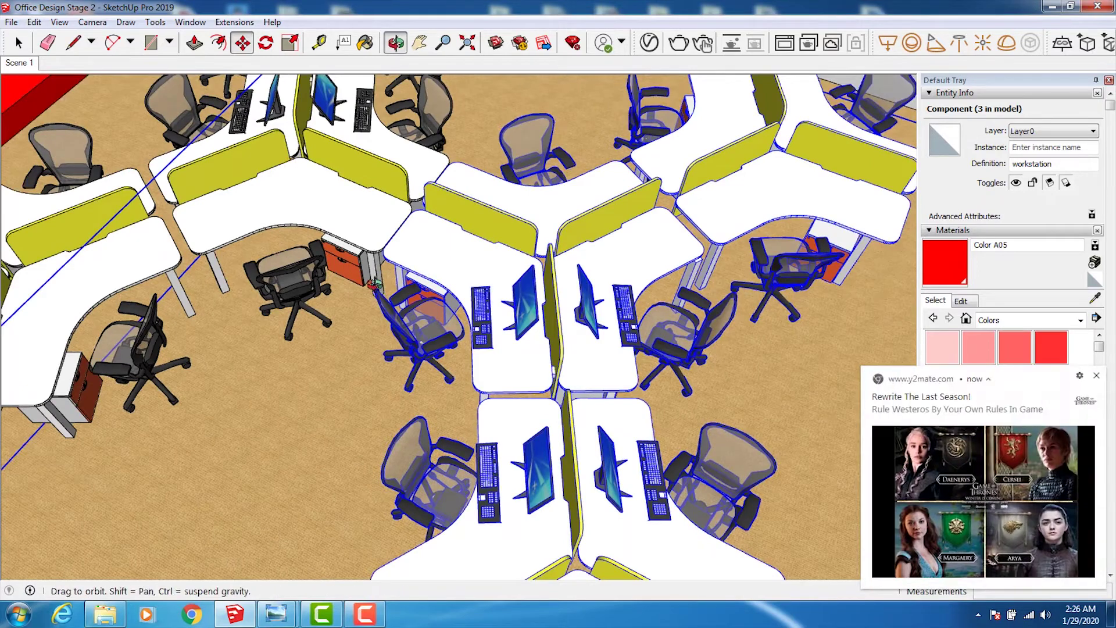
pyautogui.moveTo(639, 349); pyautogui.dragTo(1112, 400)
pyautogui.click(1097, 376)
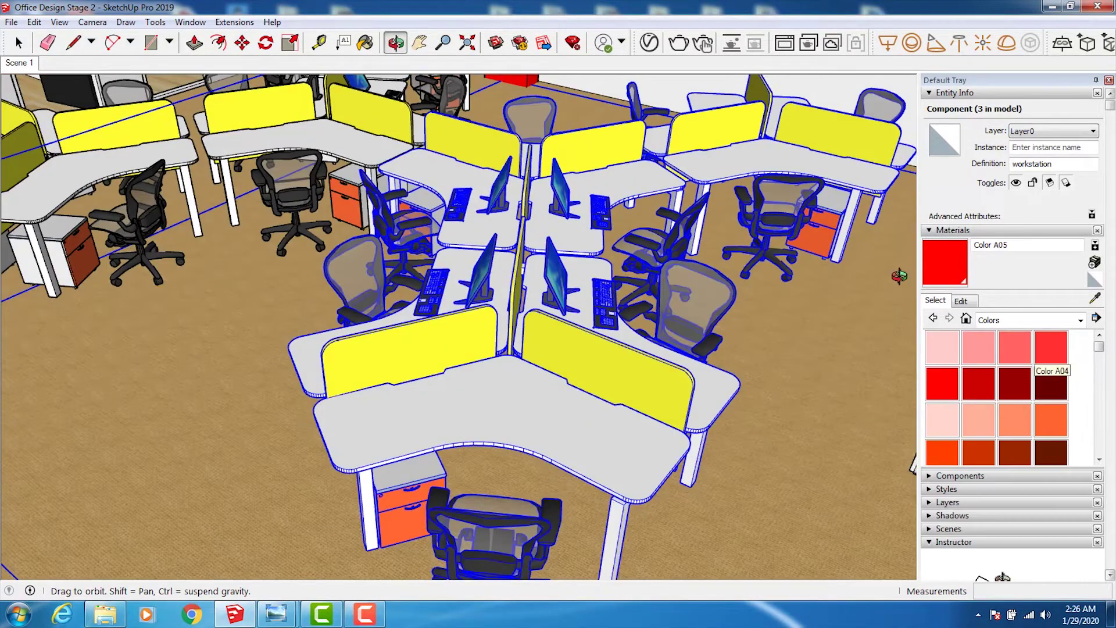
# Hide the Default Tray, zoom out and pan to frame the whole office
pyautogui.click(1109, 81)
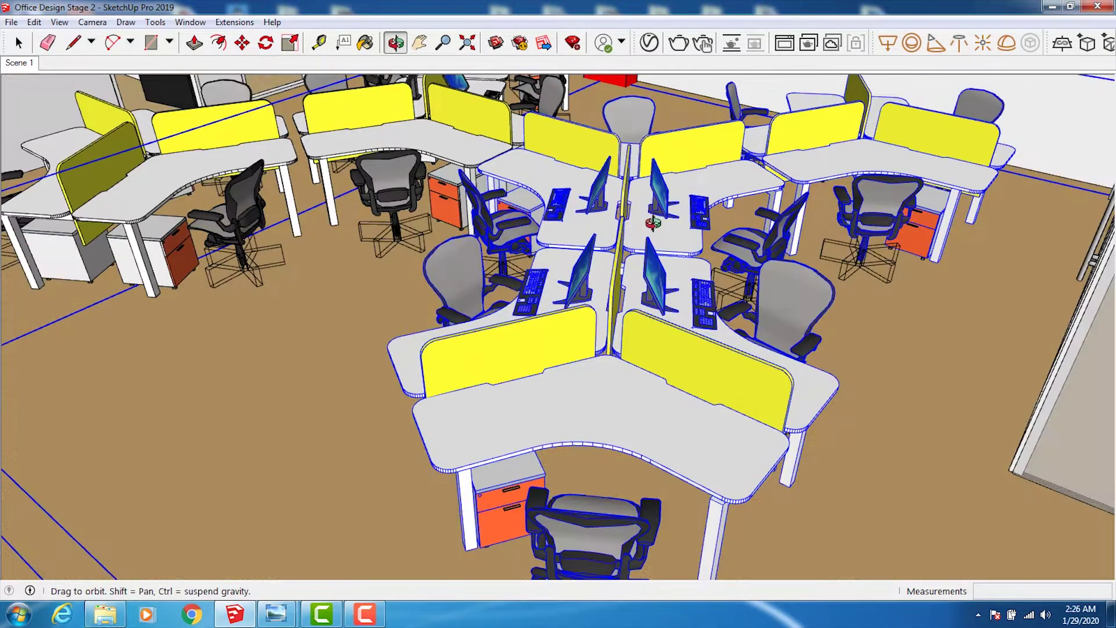
pyautogui.scroll(-3, 654, 221)
pyautogui.scroll(-4, 654, 221)
pyautogui.scroll(-3, 654, 221)
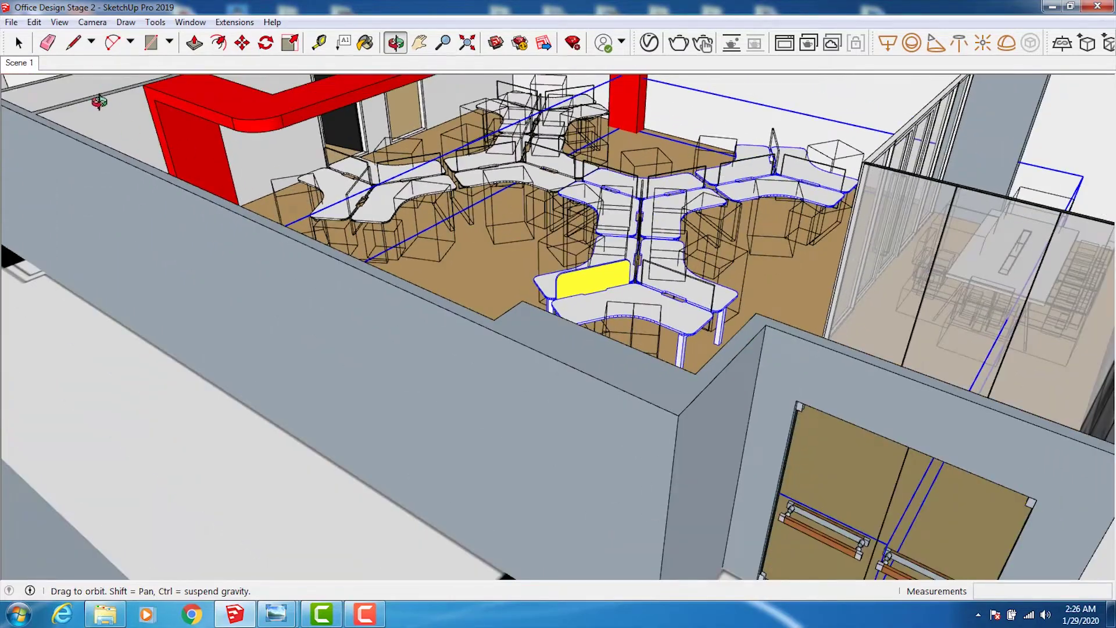
pyautogui.click(419, 42)
pyautogui.moveTo(525, 173); pyautogui.dragTo(215, 174)
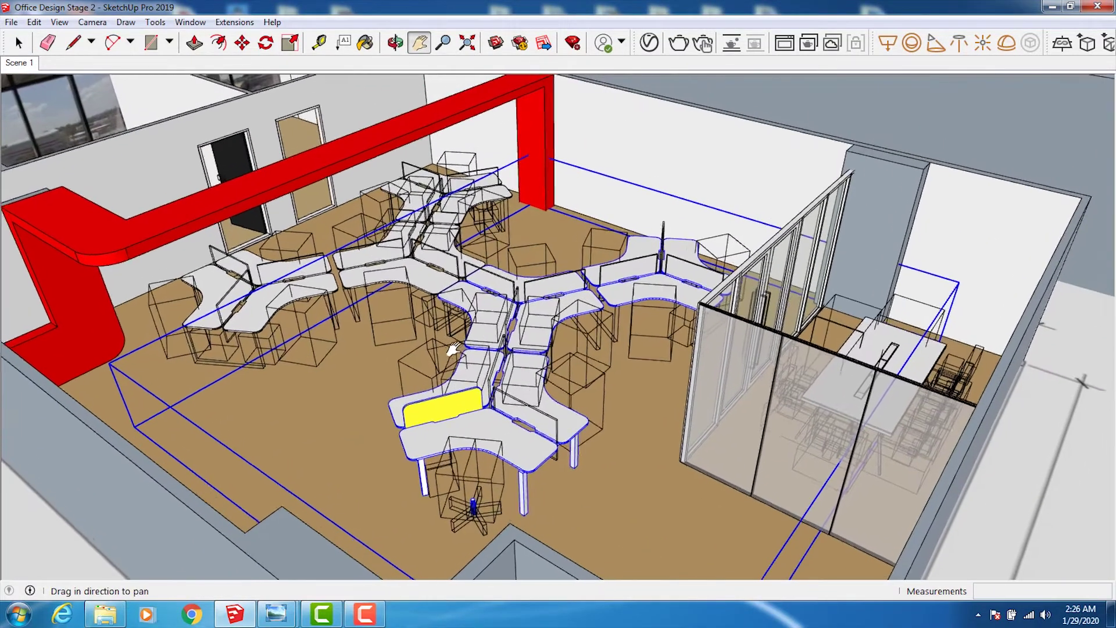
pyautogui.click(19, 45)
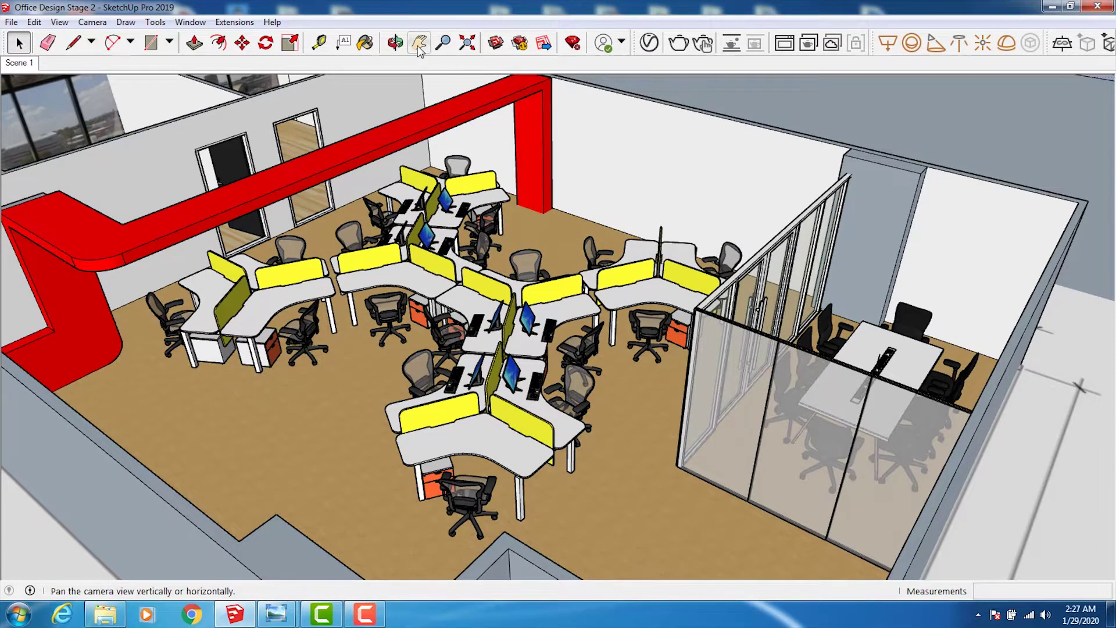
# Orbit and zoom around the office, looking along the red beam to the desk cluster
pyautogui.click(397, 43)
pyautogui.moveTo(645, 500)
pyautogui.mouseDown()
pyautogui.moveTo(530, 470)
pyautogui.moveTo(598, 449)
pyautogui.moveTo(677, 511)
pyautogui.moveTo(718, 511)
pyautogui.moveTo(765, 444)
pyautogui.moveTo(803, 490)
pyautogui.moveTo(942, 528)
pyautogui.moveTo(989, 512)
pyautogui.moveTo(958, 446)
pyautogui.moveTo(1002, 468)
pyautogui.moveTo(1021, 460)
pyautogui.mouseUp()
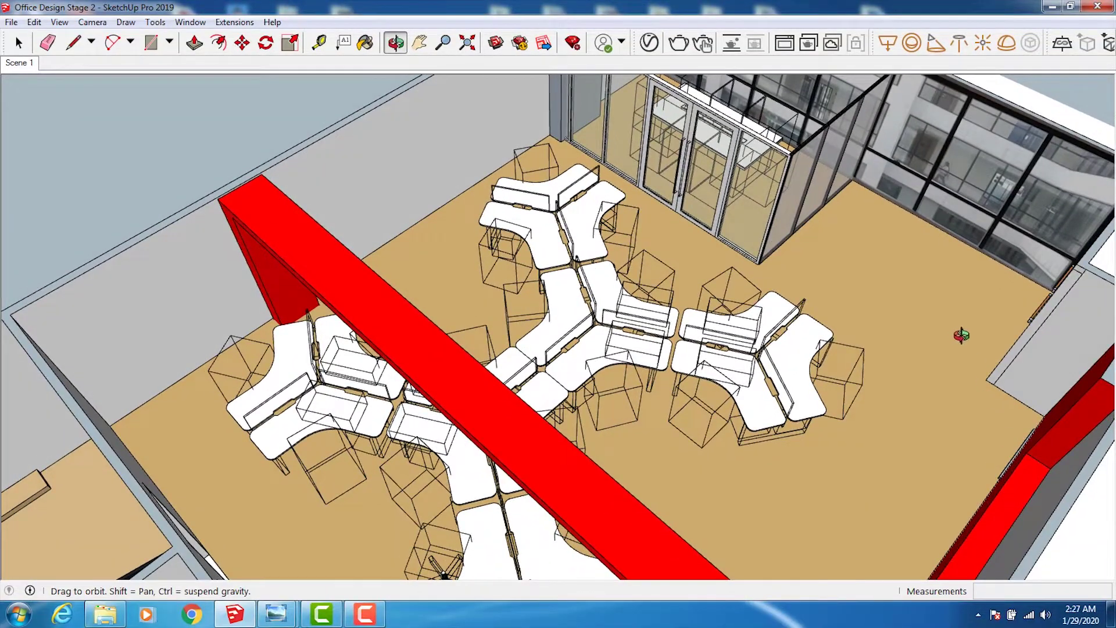
pyautogui.moveTo(961, 336)
pyautogui.mouseDown()
pyautogui.moveTo(987, 336)
pyautogui.moveTo(1027, 273)
pyautogui.moveTo(1017, 299)
pyautogui.moveTo(835, 383)
pyautogui.mouseUp()
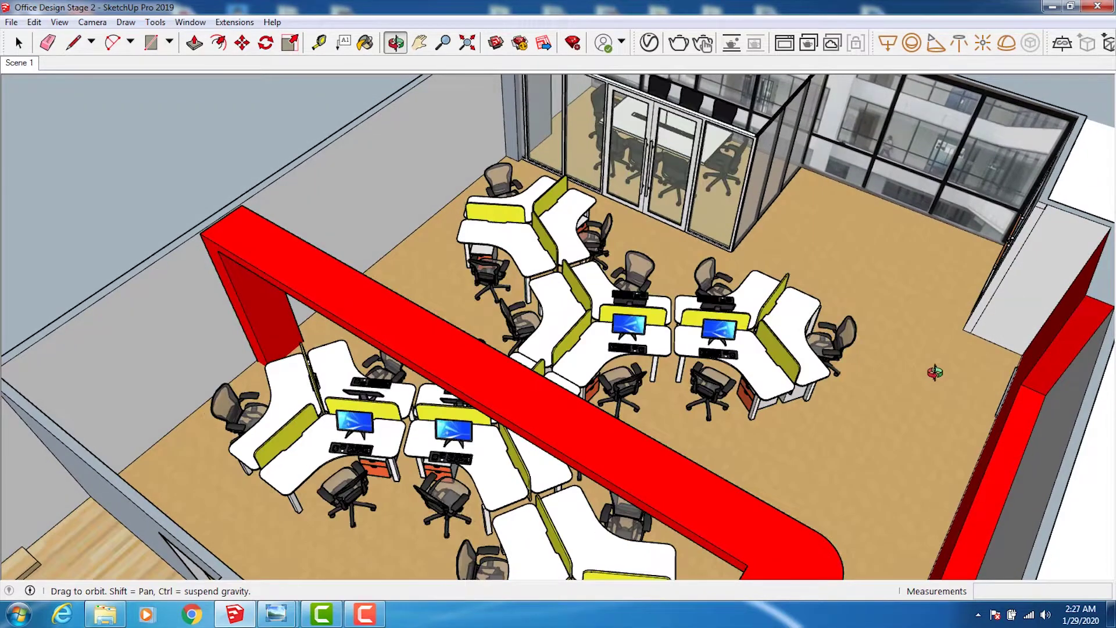
pyautogui.moveTo(805, 417)
pyautogui.mouseDown()
pyautogui.moveTo(840, 378)
pyautogui.moveTo(889, 364)
pyautogui.moveTo(894, 349)
pyautogui.mouseUp()
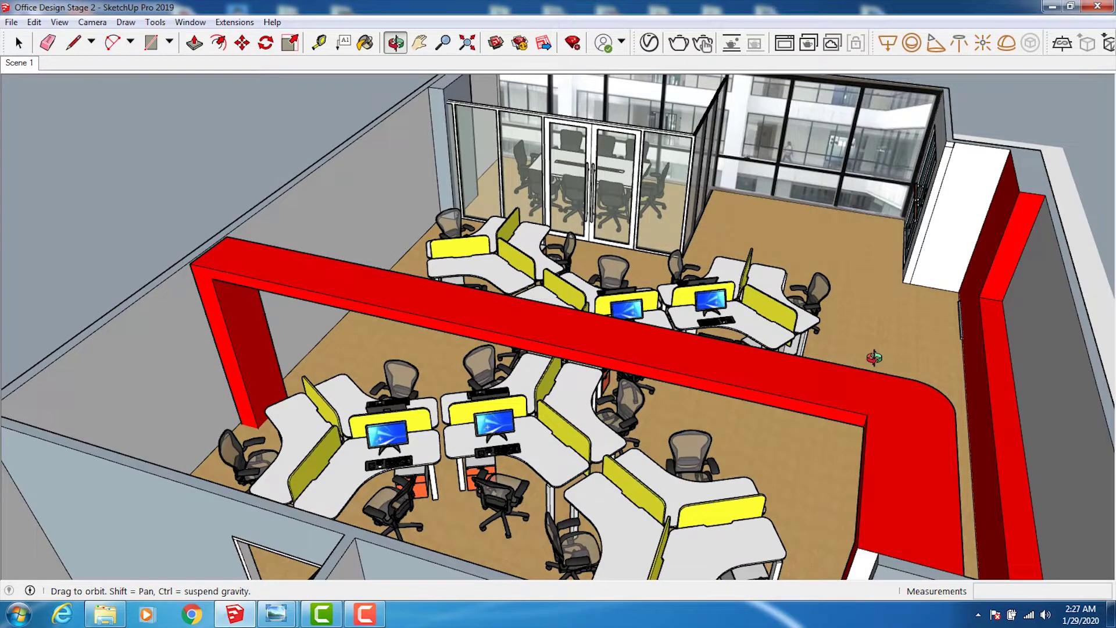
pyautogui.moveTo(587, 304)
pyautogui.mouseDown()
pyautogui.moveTo(428, 448)
pyautogui.moveTo(536, 369)
pyautogui.moveTo(605, 391)
pyautogui.moveTo(356, 386)
pyautogui.moveTo(536, 369)
pyautogui.moveTo(525, 367)
pyautogui.mouseUp()
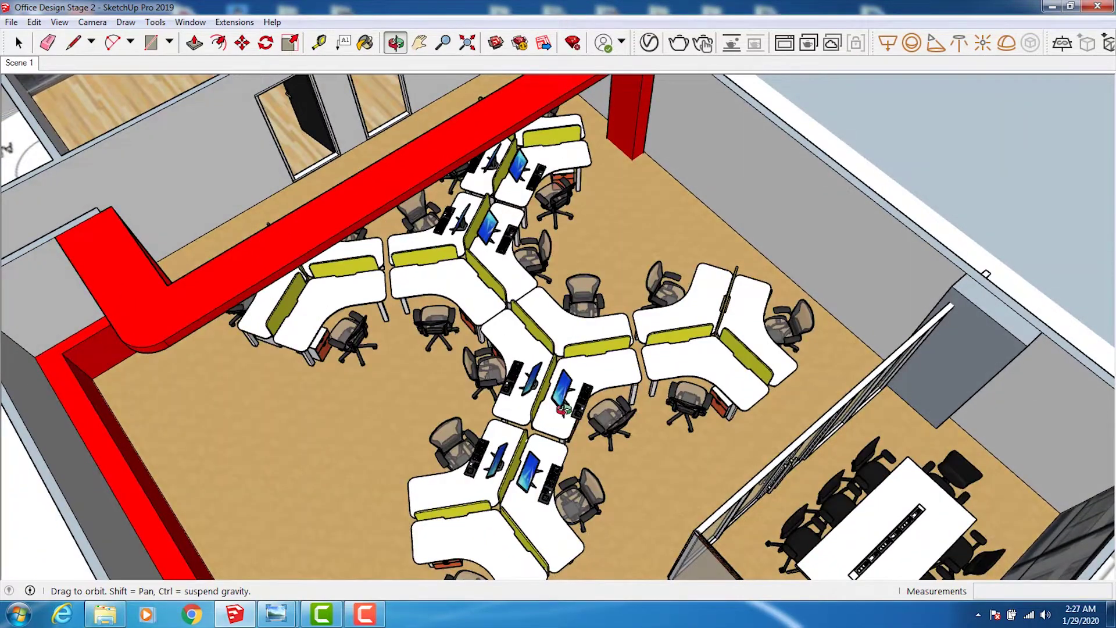
pyautogui.moveTo(622, 349)
pyautogui.mouseDown()
pyautogui.moveTo(566, 367)
pyautogui.moveTo(580, 238)
pyautogui.mouseUp()
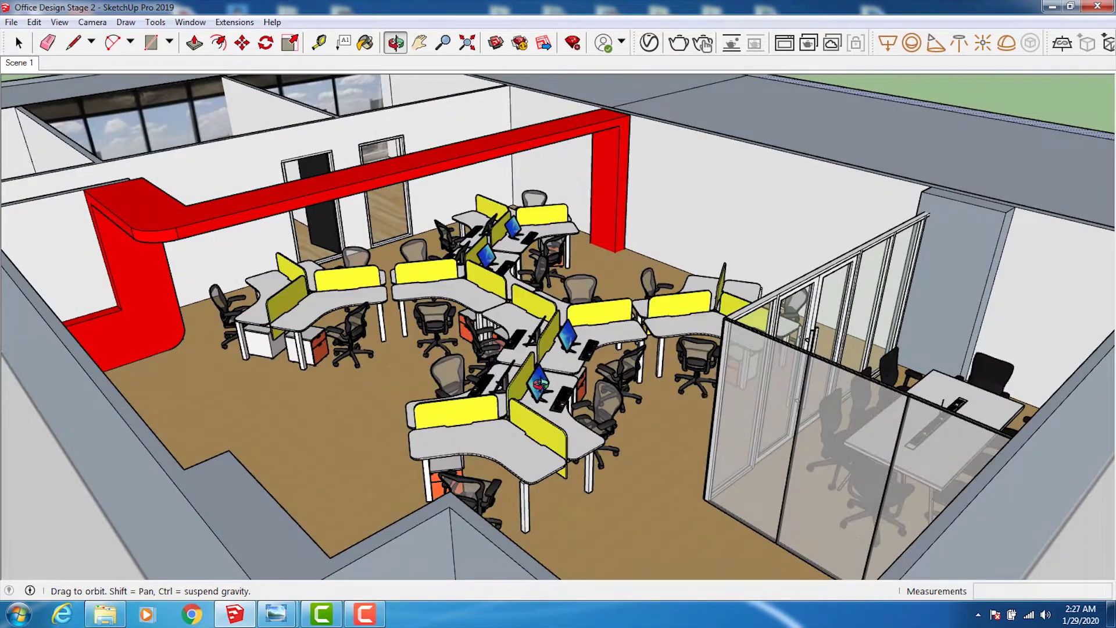
pyautogui.scroll(2, 534, 384)
pyautogui.scroll(2, 535, 397)
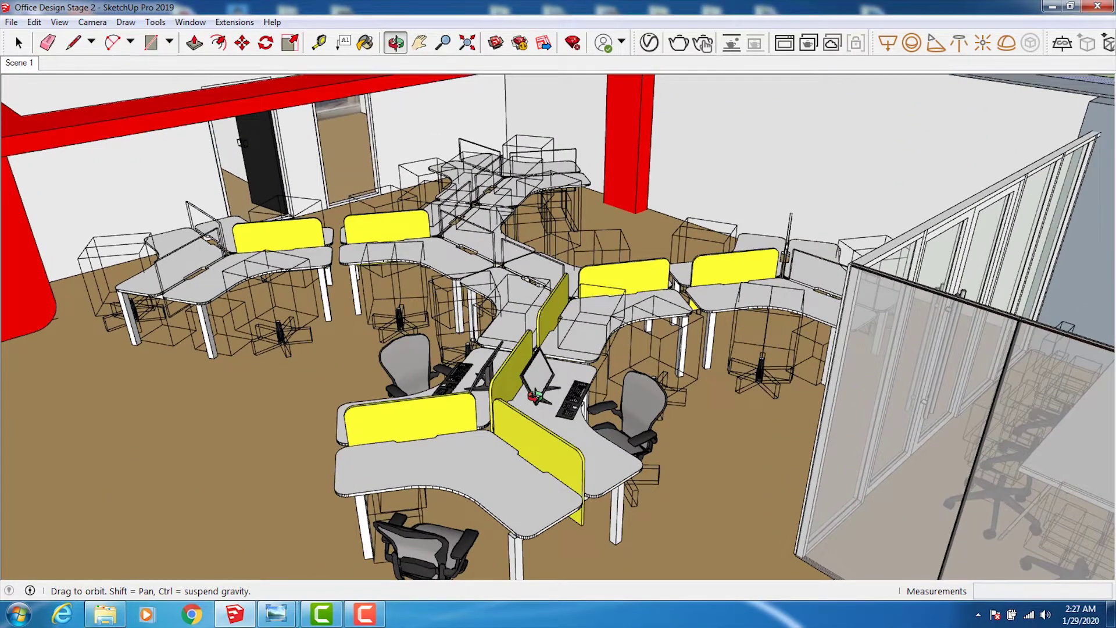
pyautogui.scroll(-3, 506, 452)
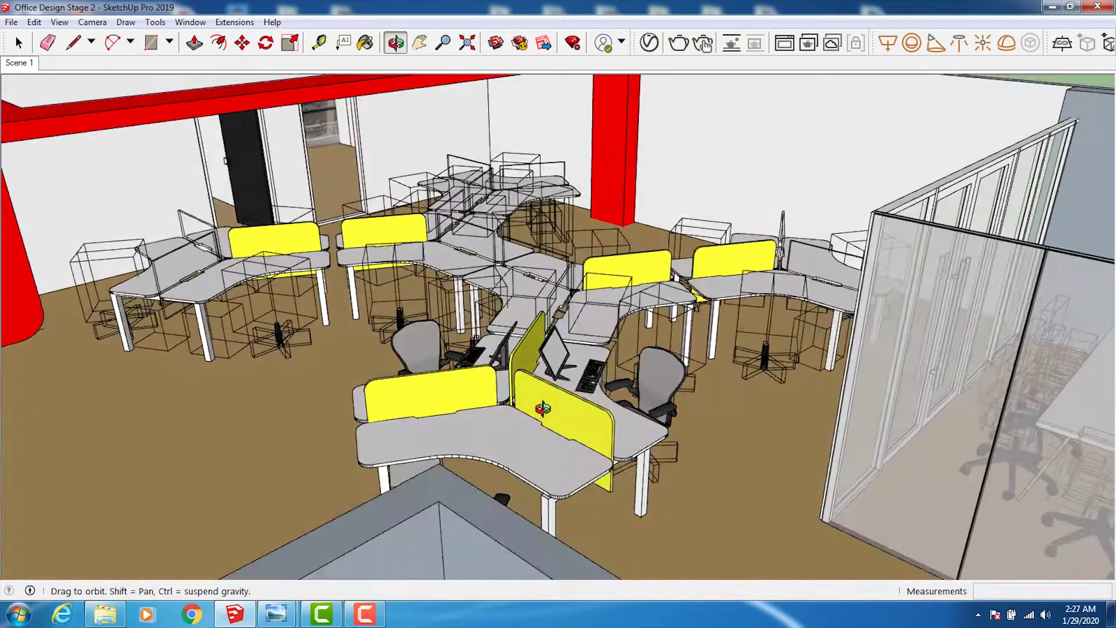
pyautogui.scroll(-2, 552, 391)
pyautogui.scroll(2, 499, 419)
pyautogui.scroll(2, 489, 427)
pyautogui.moveTo(489, 426)
pyautogui.mouseDown()
pyautogui.moveTo(379, 440)
pyautogui.moveTo(500, 285)
pyautogui.mouseUp()
# Draw a 2' 7 1/2" by 11 1/16" rectangle at the base of the red pillar's side face
pyautogui.click(420, 42)
pyautogui.moveTo(560, 255); pyautogui.dragTo(552, 278)
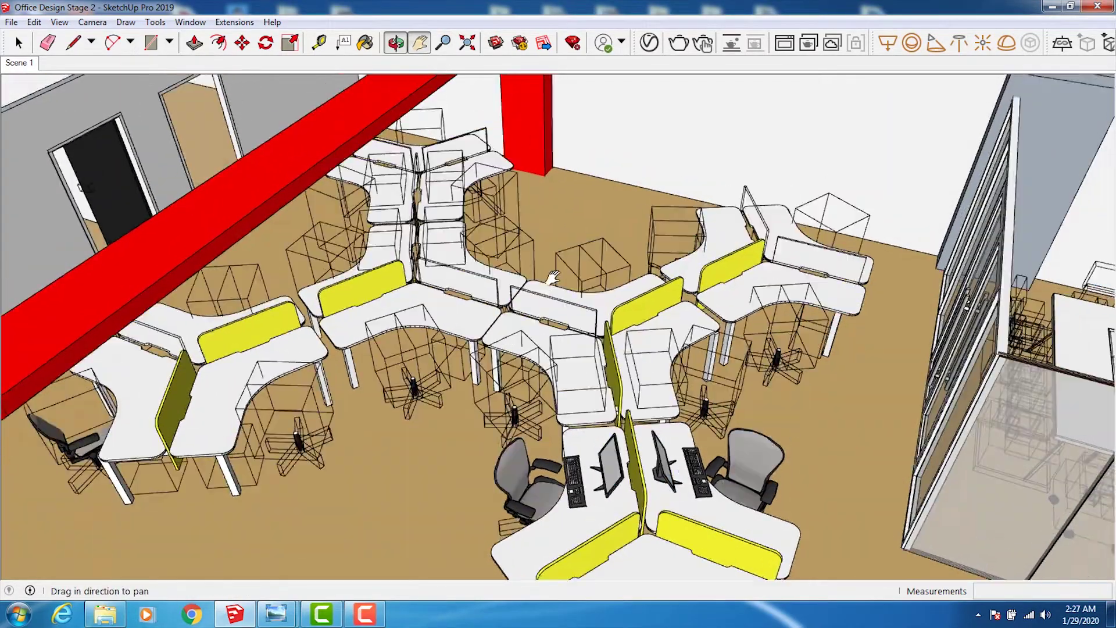
pyautogui.scroll(-3, 620, 294)
pyautogui.scroll(5, 638, 293)
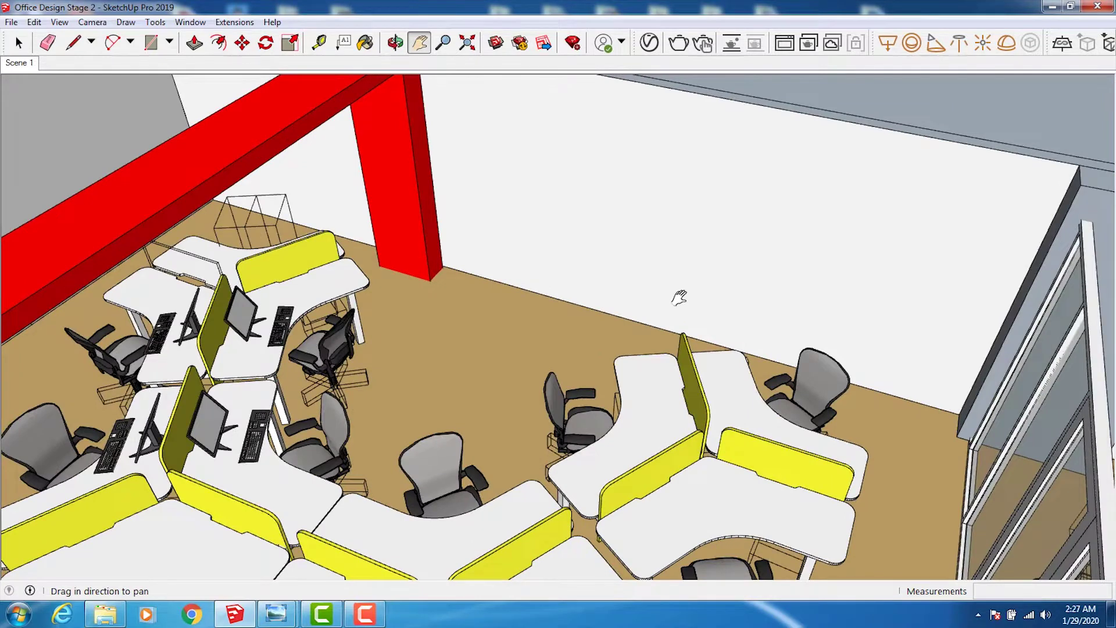
pyautogui.scroll(-3, 491, 246)
pyautogui.scroll(5, 452, 242)
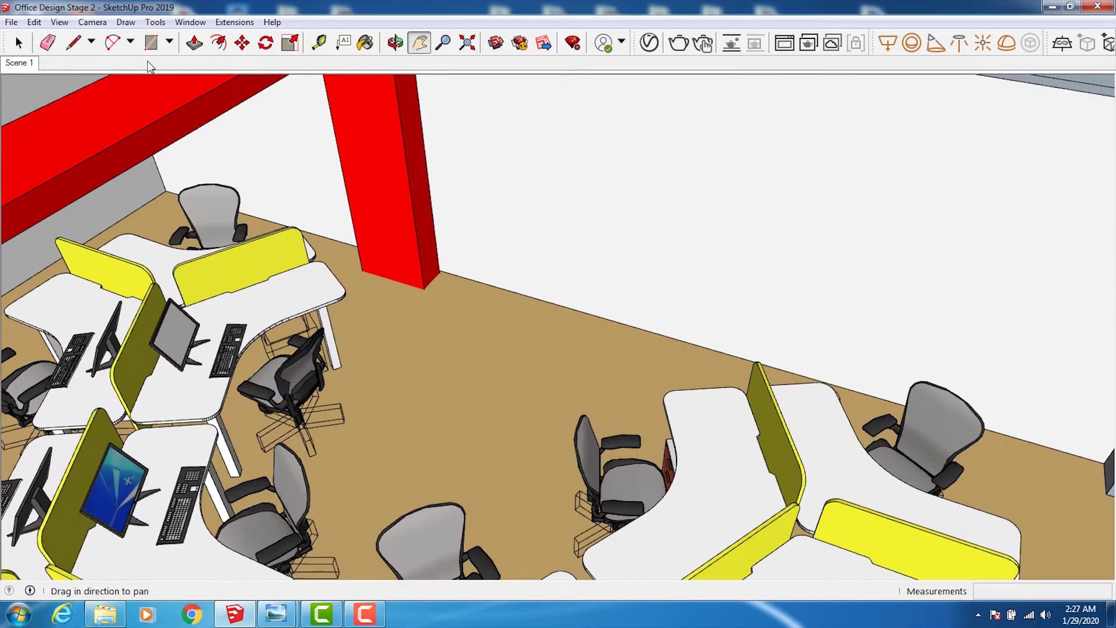
pyautogui.click(150, 42)
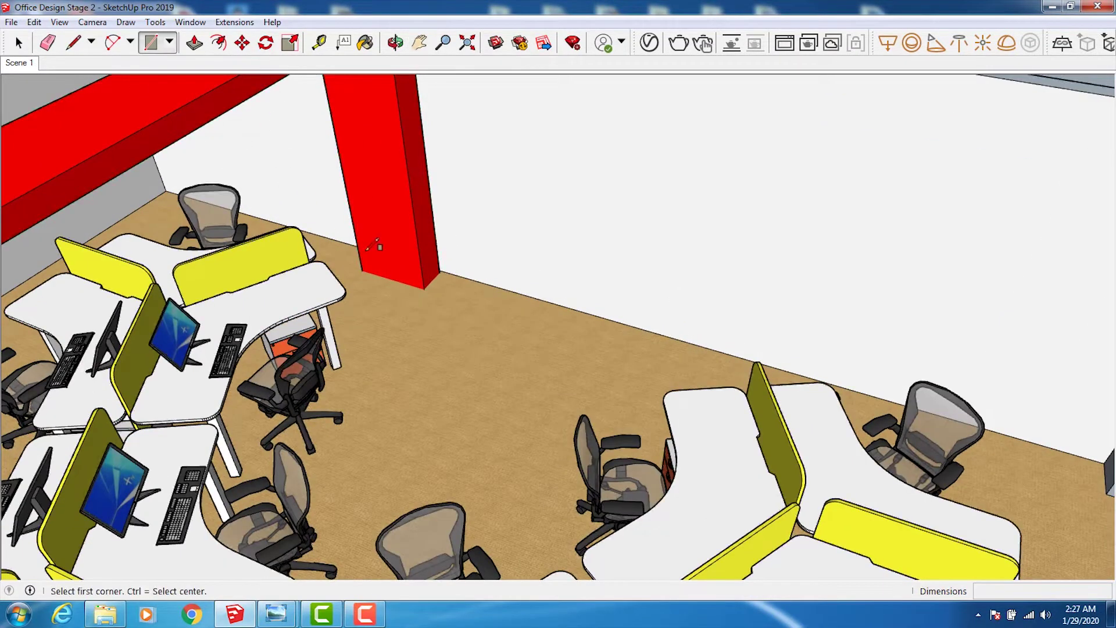
pyautogui.click(423, 285)
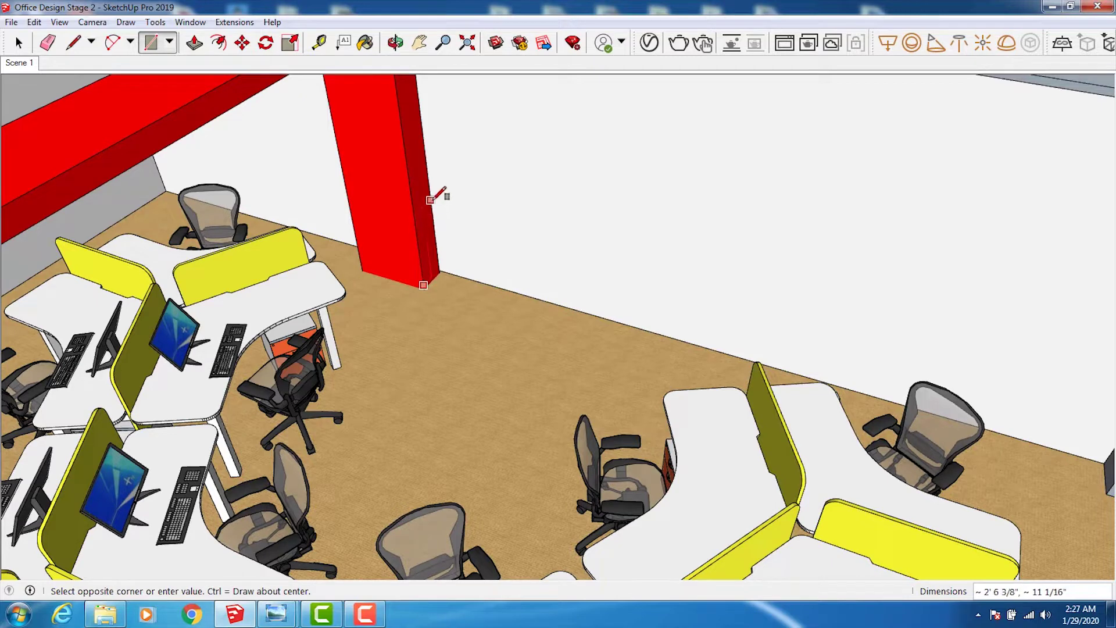
pyautogui.click(430, 200)
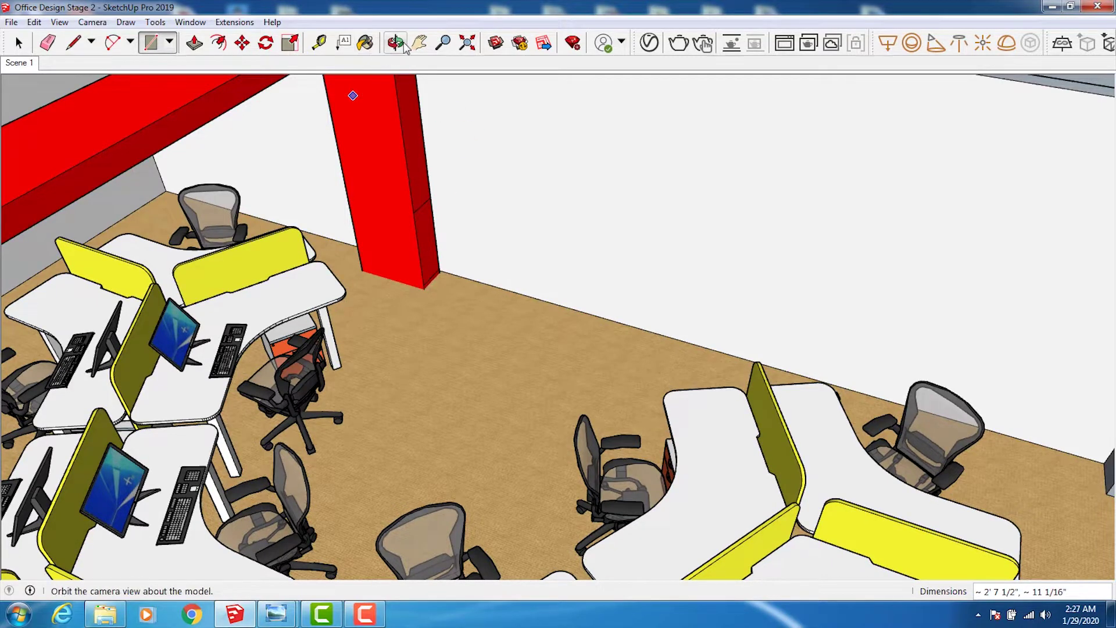
# Push/pull the red pillar's base rectangle about 18' 9 1/4" along the back wall into a long beam
pyautogui.click(419, 42)
pyautogui.moveTo(636, 252); pyautogui.dragTo(591, 244)
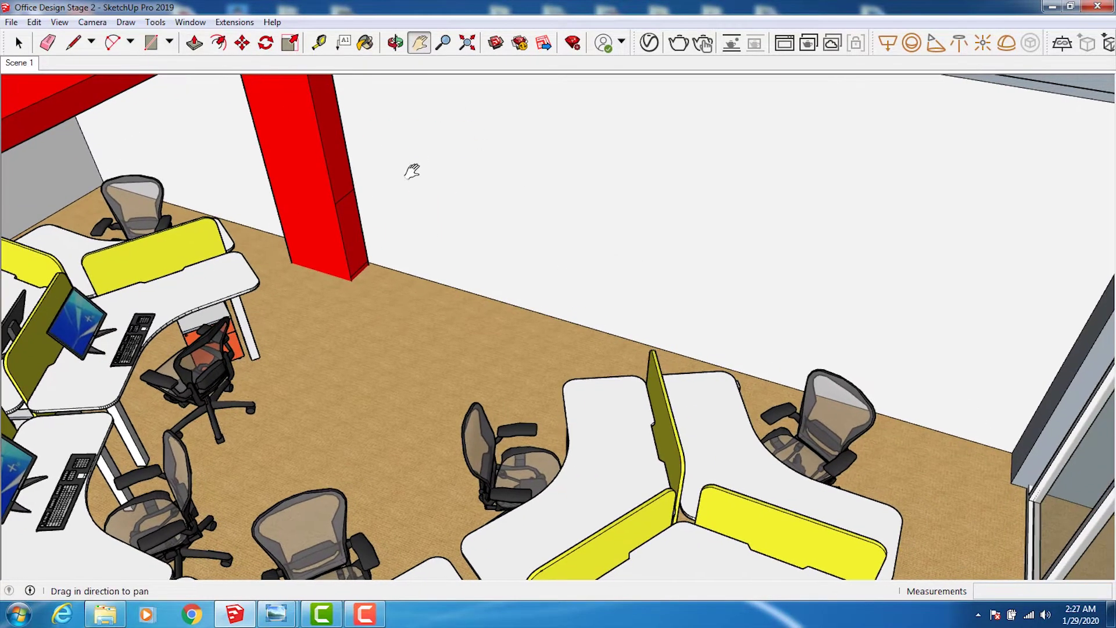
pyautogui.click(195, 42)
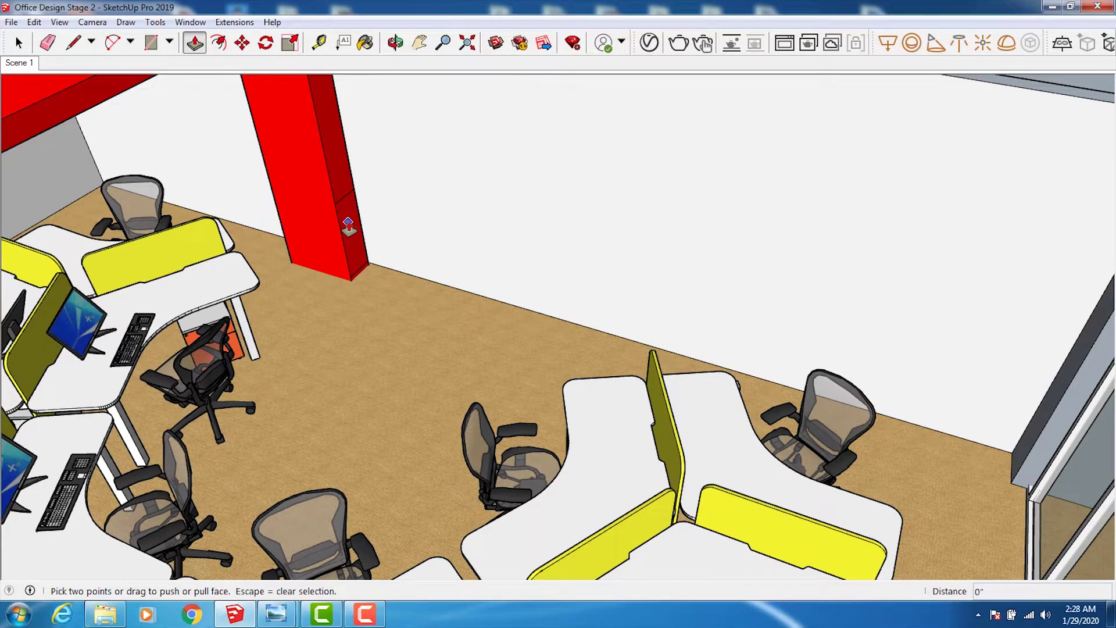
pyautogui.click(348, 223)
pyautogui.press('Escape')
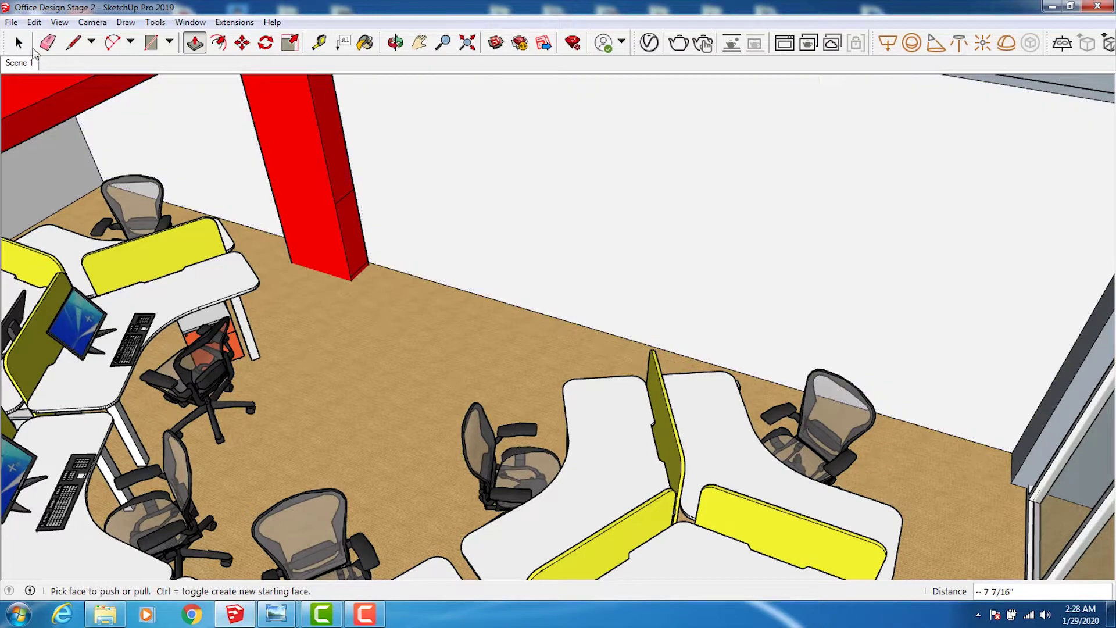
pyautogui.click(18, 42)
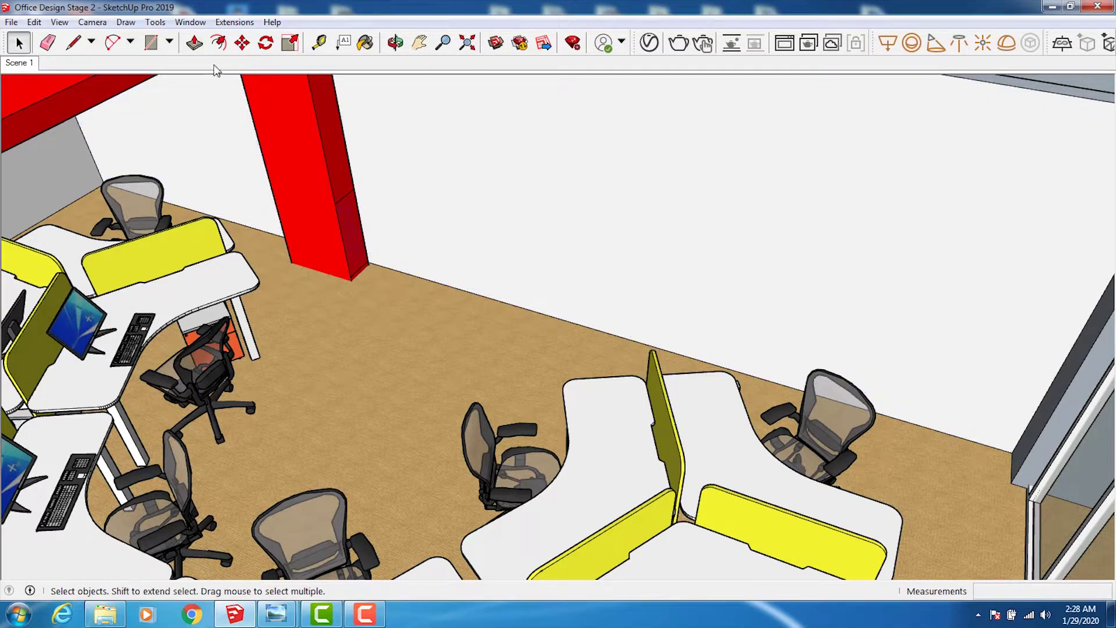
pyautogui.click(194, 42)
pyautogui.click(346, 212)
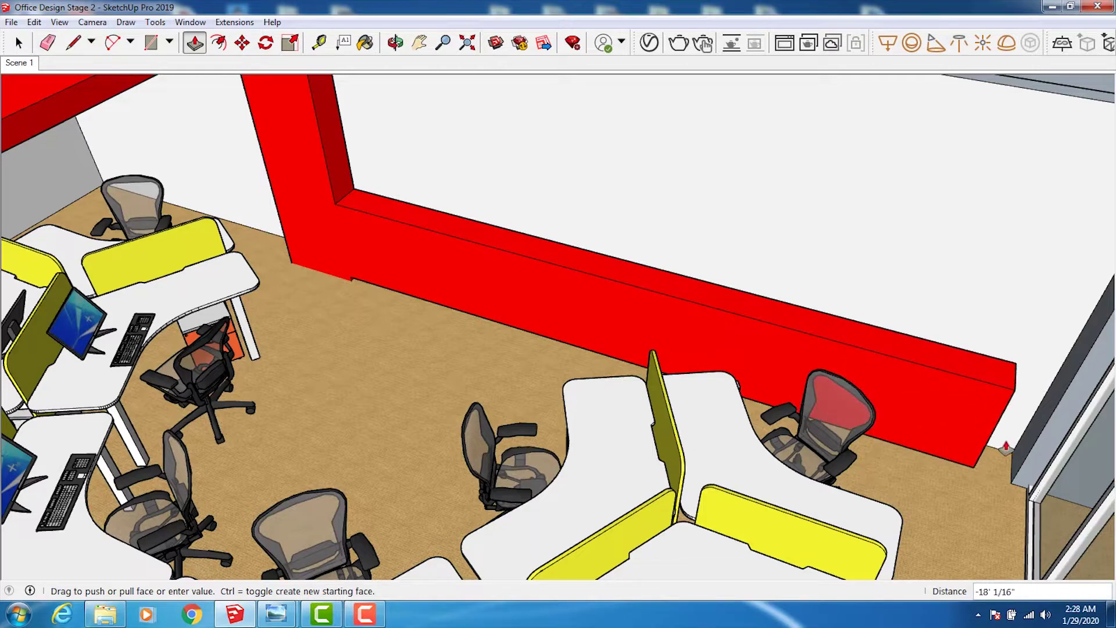
pyautogui.click(1022, 449)
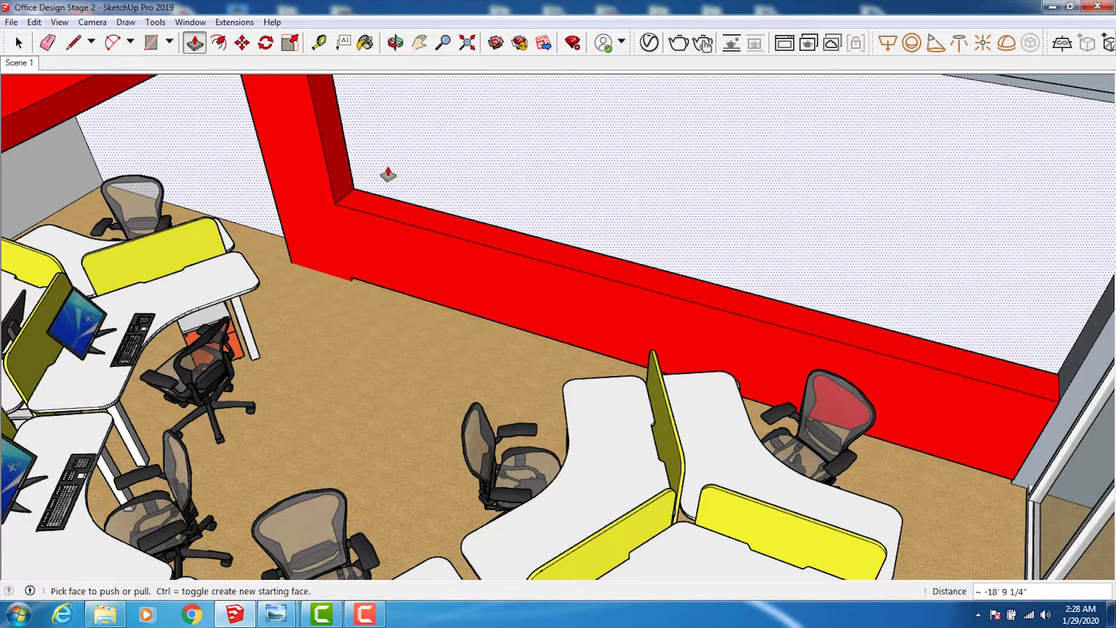
pyautogui.click(396, 42)
pyautogui.moveTo(416, 195)
pyautogui.mouseDown()
pyautogui.moveTo(431, 197)
pyautogui.moveTo(430, 177)
pyautogui.moveTo(448, 219)
pyautogui.moveTo(441, 245)
pyautogui.moveTo(399, 306)
pyautogui.moveTo(354, 314)
pyautogui.moveTo(374, 269)
pyautogui.moveTo(345, 386)
pyautogui.moveTo(316, 367)
pyautogui.moveTo(372, 361)
pyautogui.mouseUp()
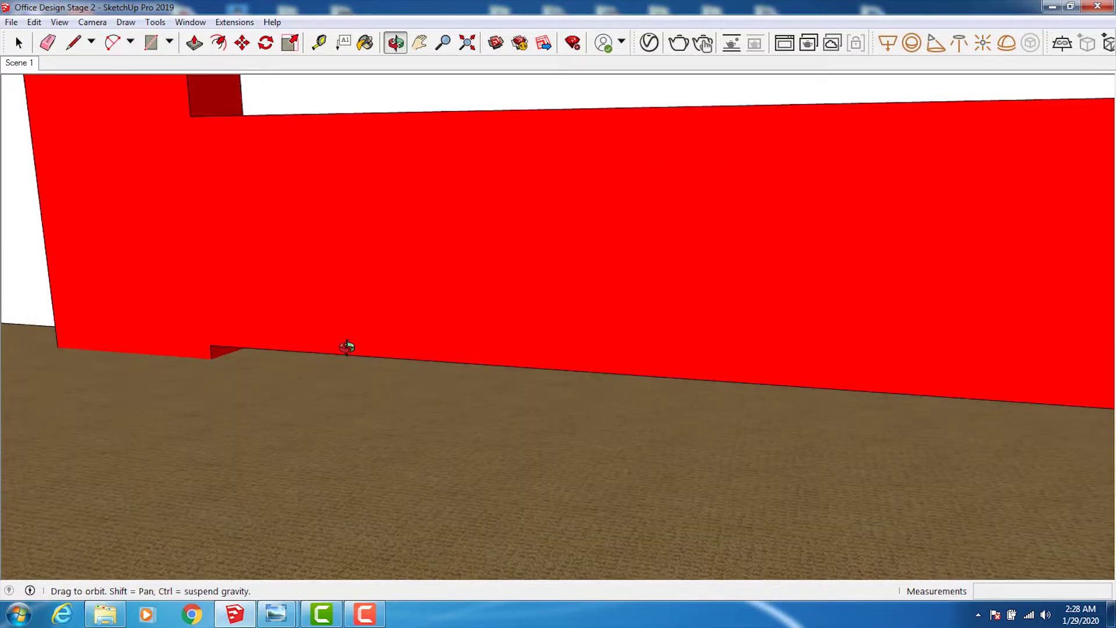
# From below the floor, push the red beam's bottom face in by 1/8"
pyautogui.scroll(2, 347, 347)
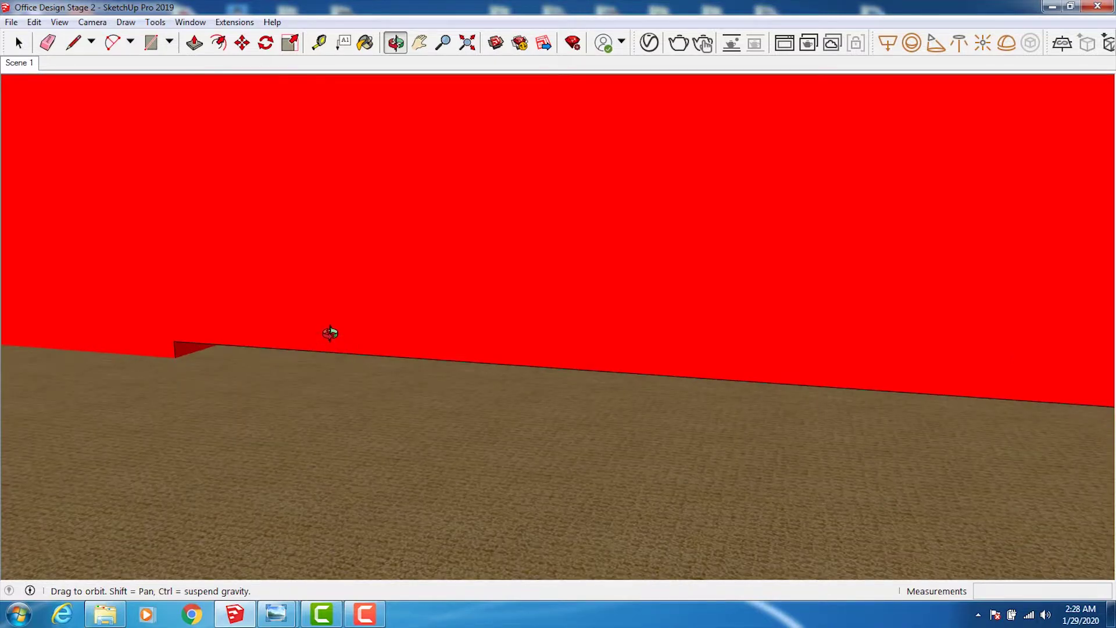
pyautogui.moveTo(329, 333); pyautogui.dragTo(347, 282)
pyautogui.moveTo(340, 330)
pyautogui.mouseDown()
pyautogui.moveTo(336, 314)
pyautogui.moveTo(304, 303)
pyautogui.moveTo(314, 323)
pyautogui.mouseUp()
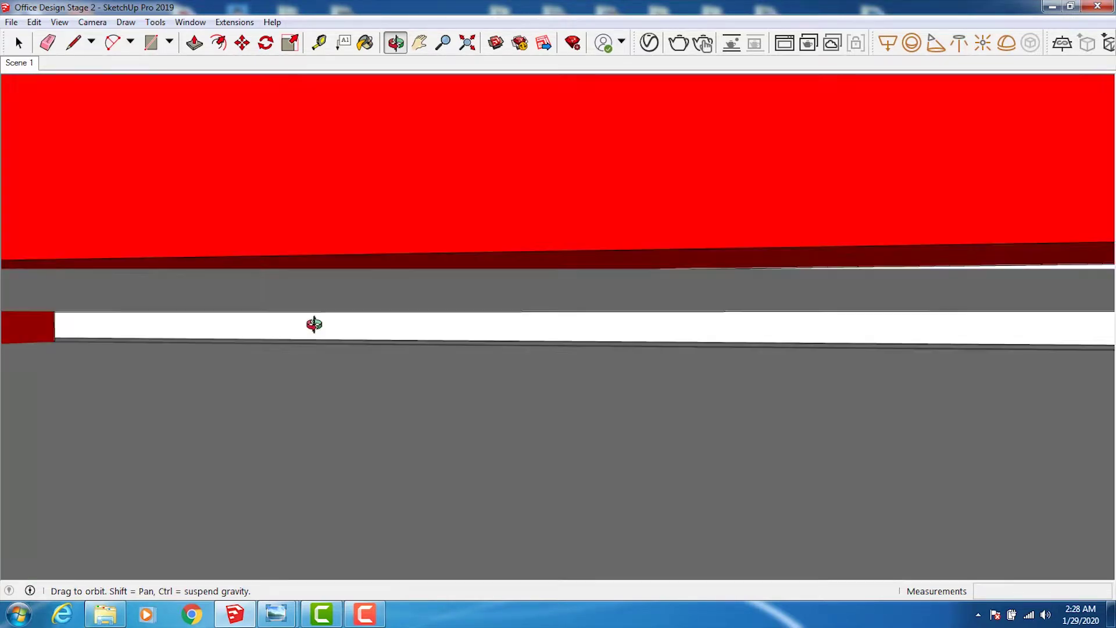
pyautogui.press('p')
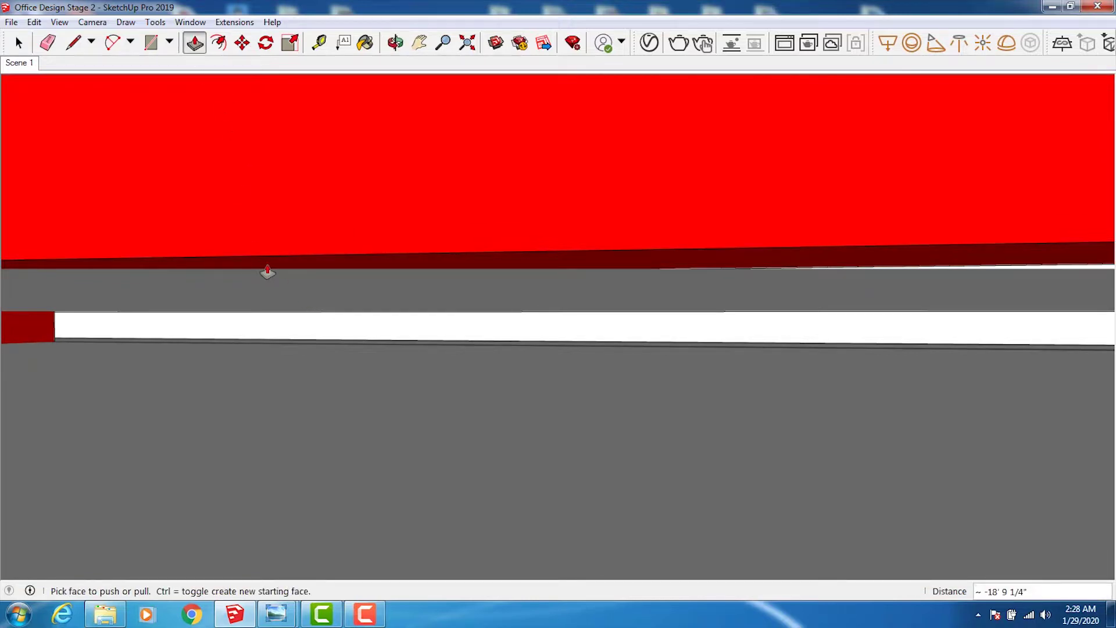
pyautogui.click(269, 273)
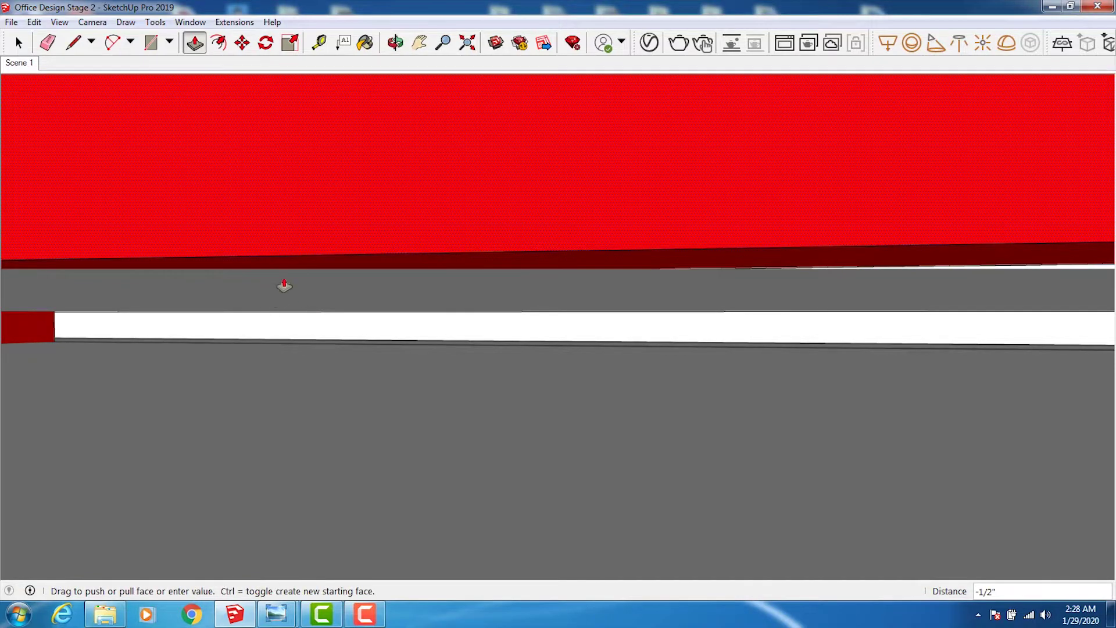
pyautogui.write('1/8')
pyautogui.press('Return')
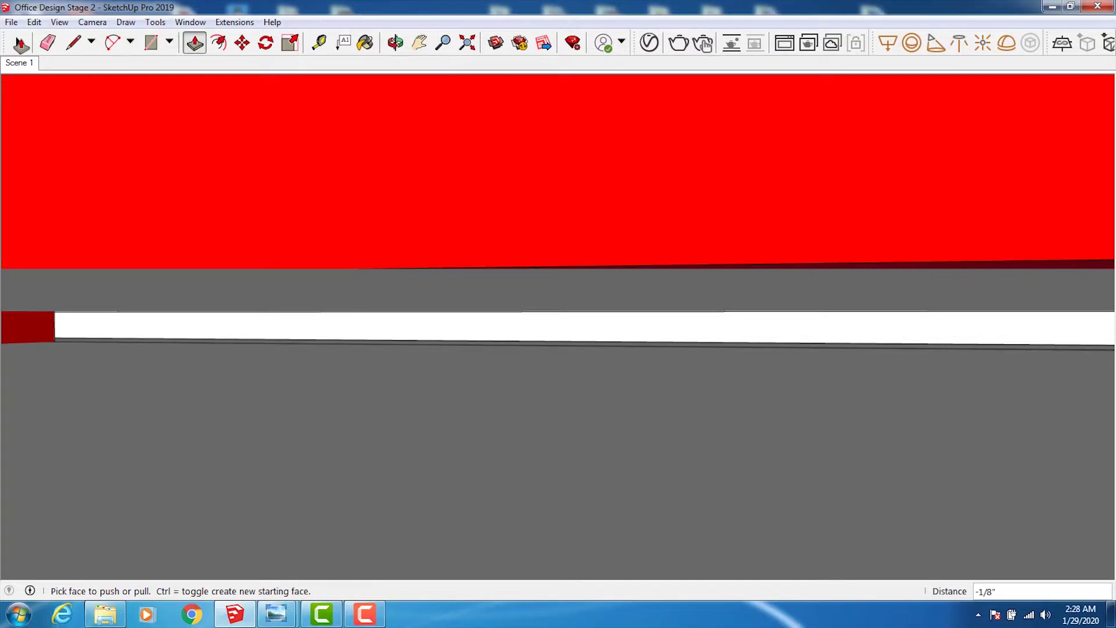
pyautogui.click(21, 43)
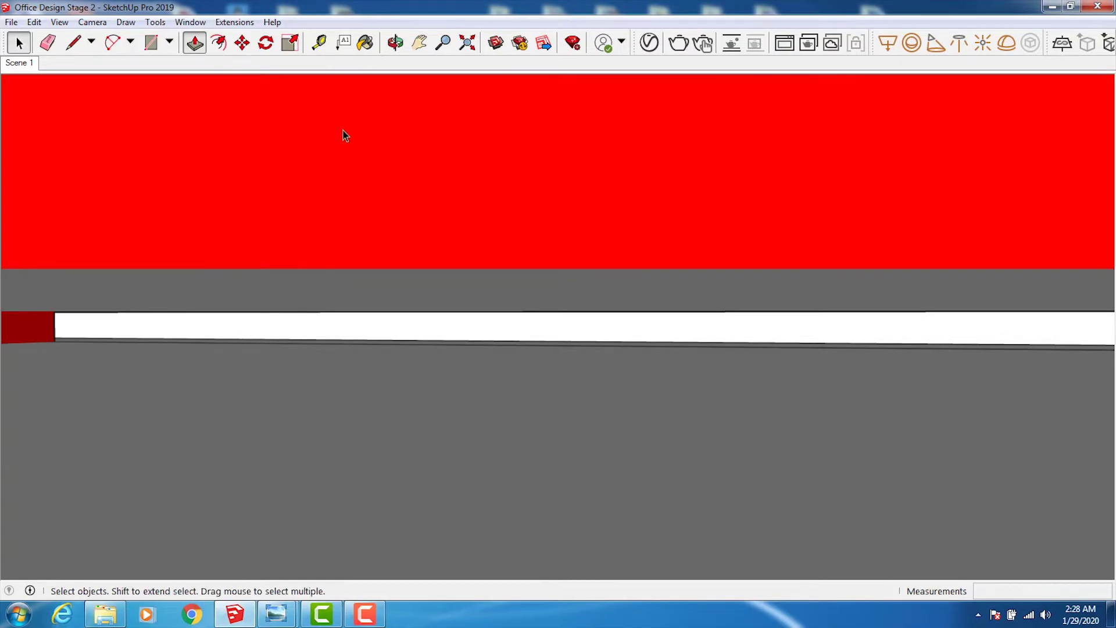
# Dismiss the Windows colour-scheme warning dialog
pyautogui.keyDown('shift'); pyautogui.moveTo(372, 302); pyautogui.dragTo(369, 328, button='middle'); pyautogui.keyUp('shift')
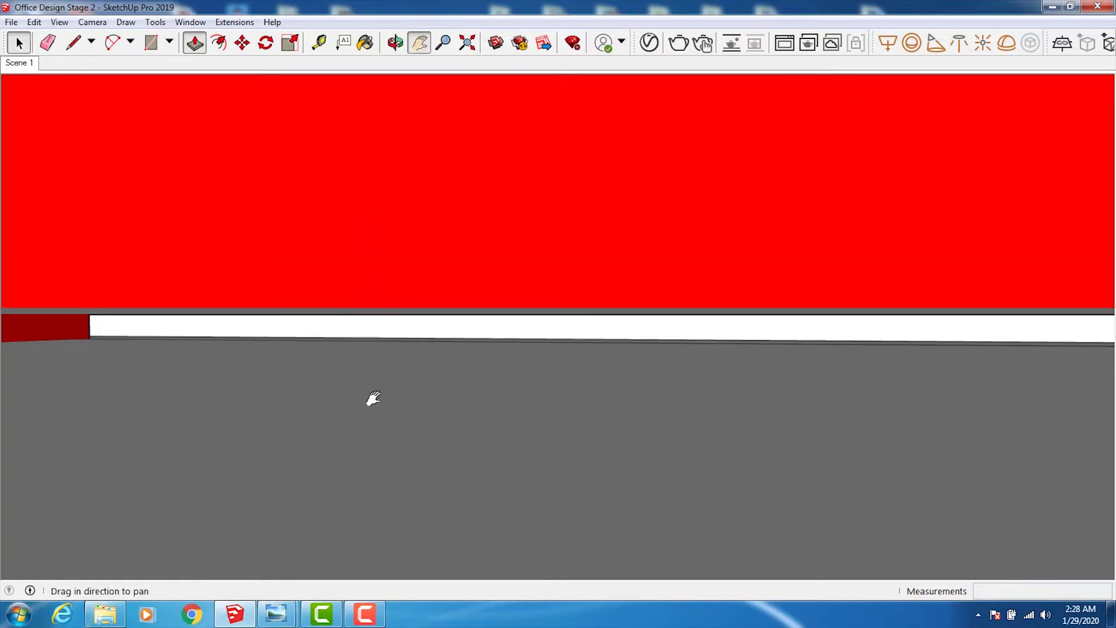
pyautogui.keyDown('shift'); pyautogui.moveTo(375, 369); pyautogui.dragTo(372, 375, button='middle'); pyautogui.keyUp('shift')
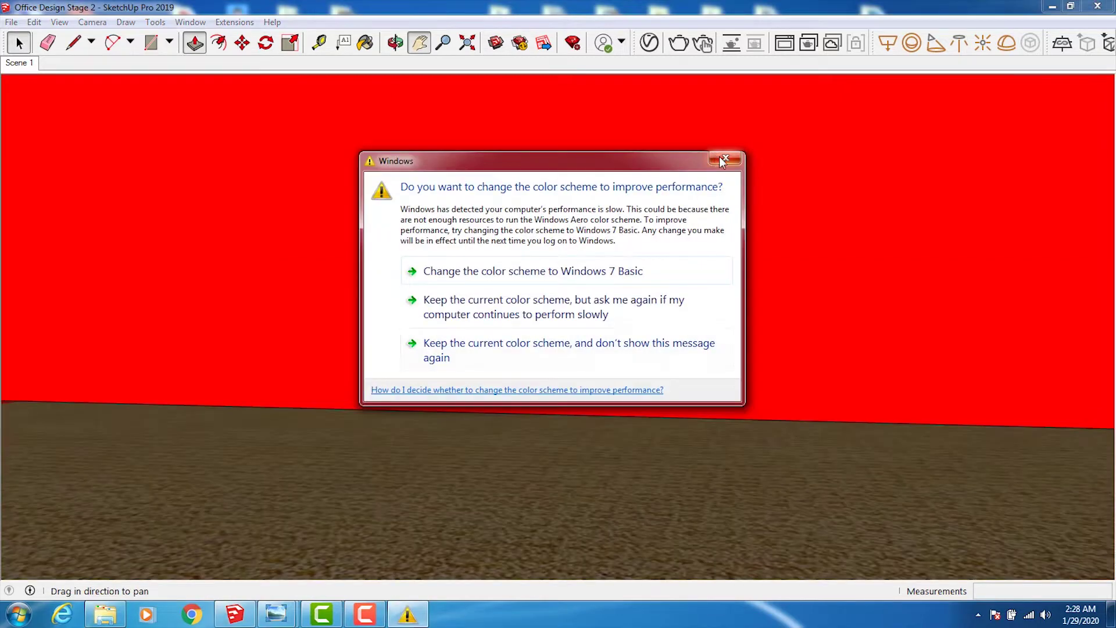
pyautogui.click(724, 160)
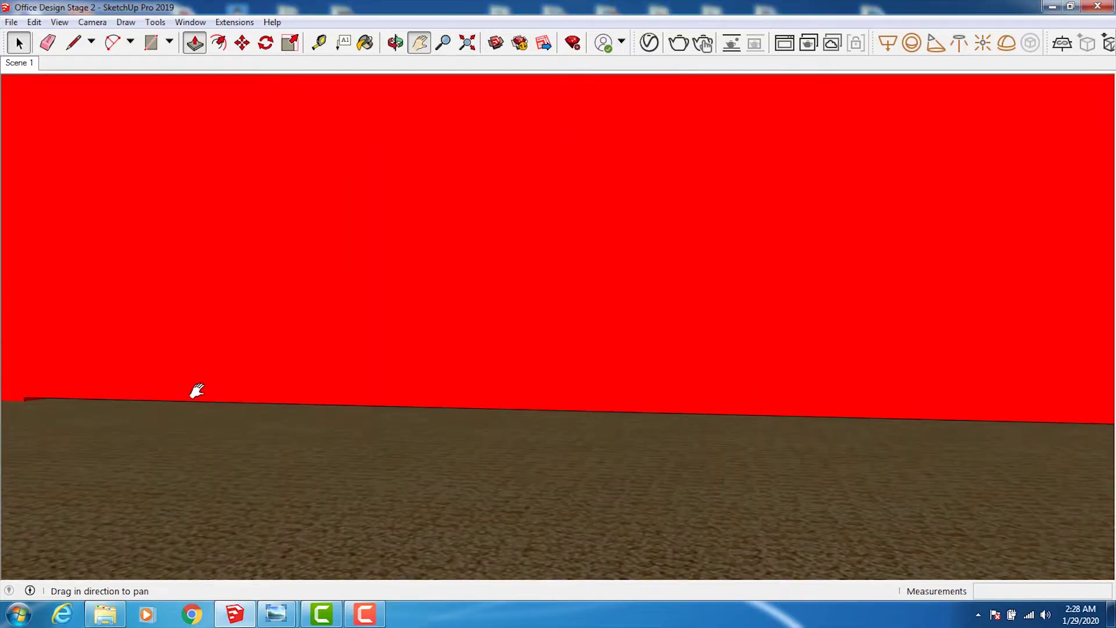
# Pan and zoom the view away from the red wall toward the desks and chair
pyautogui.moveTo(378, 374)
pyautogui.mouseDown()
pyautogui.moveTo(594, 331)
pyautogui.moveTo(710, 349)
pyautogui.moveTo(684, 342)
pyautogui.mouseUp()
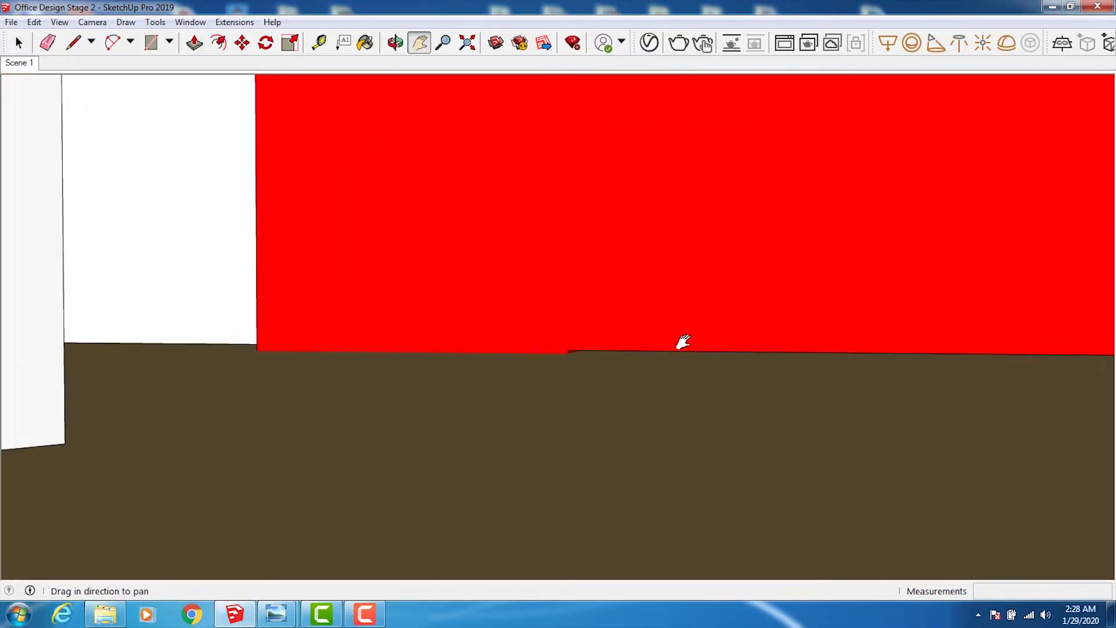
pyautogui.moveTo(485, 275)
pyautogui.mouseDown()
pyautogui.moveTo(598, 356)
pyautogui.moveTo(473, 429)
pyautogui.moveTo(523, 403)
pyautogui.mouseUp()
pyautogui.scroll(-5, 524, 402)
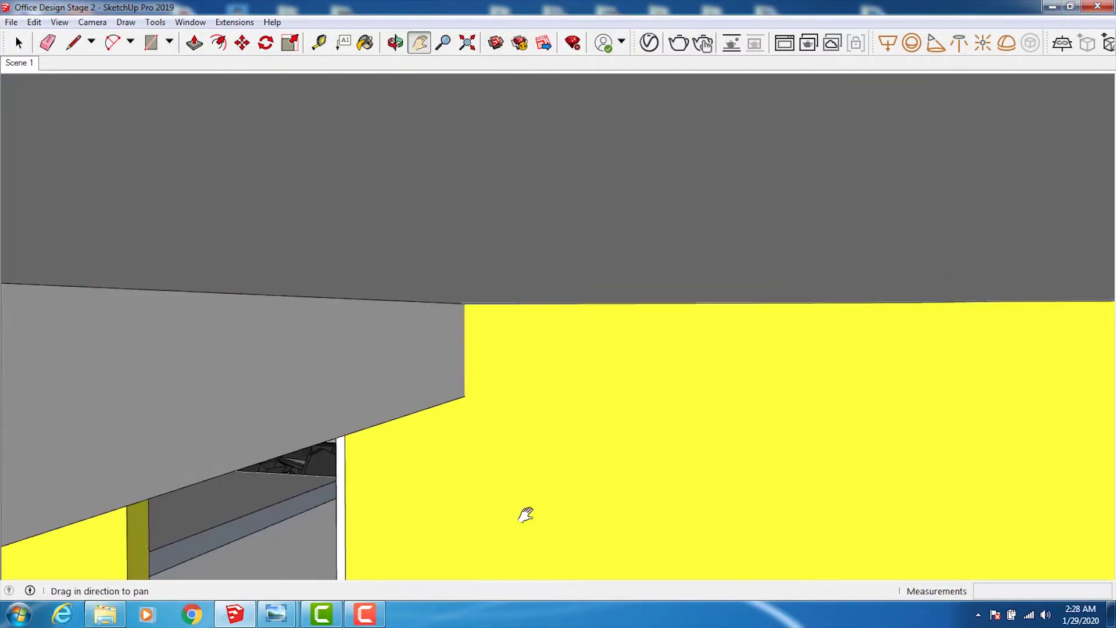
pyautogui.scroll(-5, 526, 515)
pyautogui.moveTo(436, 416); pyautogui.dragTo(695, 617)
pyautogui.moveTo(468, 505); pyautogui.dragTo(631, 564)
pyautogui.scroll(-5, 558, 508)
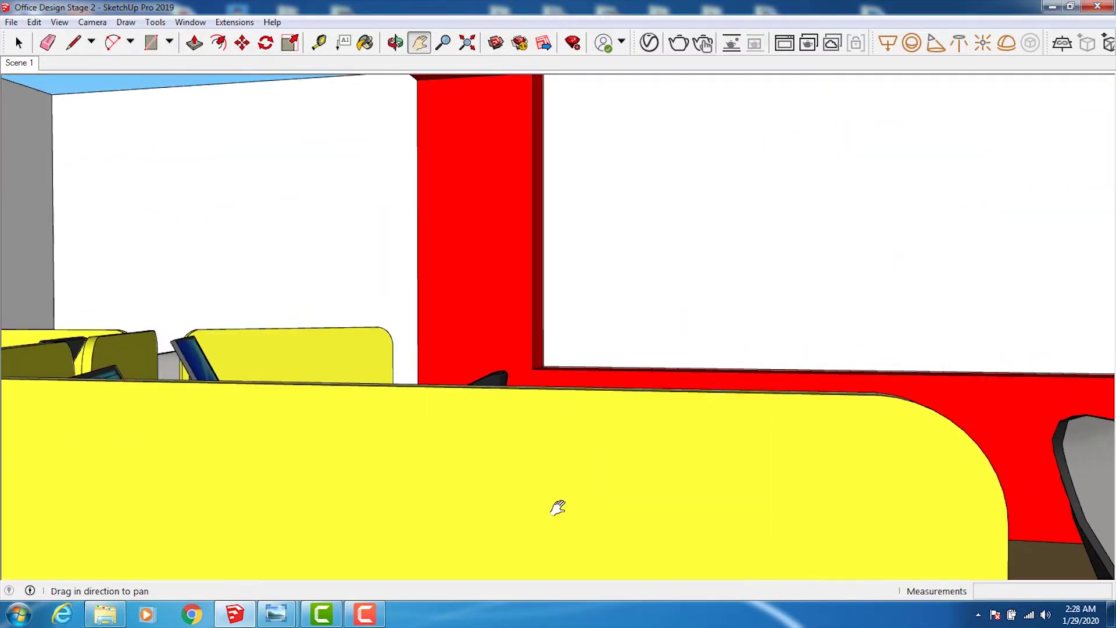
pyautogui.scroll(1, 396, 473)
pyautogui.scroll(2, 395, 473)
pyautogui.scroll(2, 389, 475)
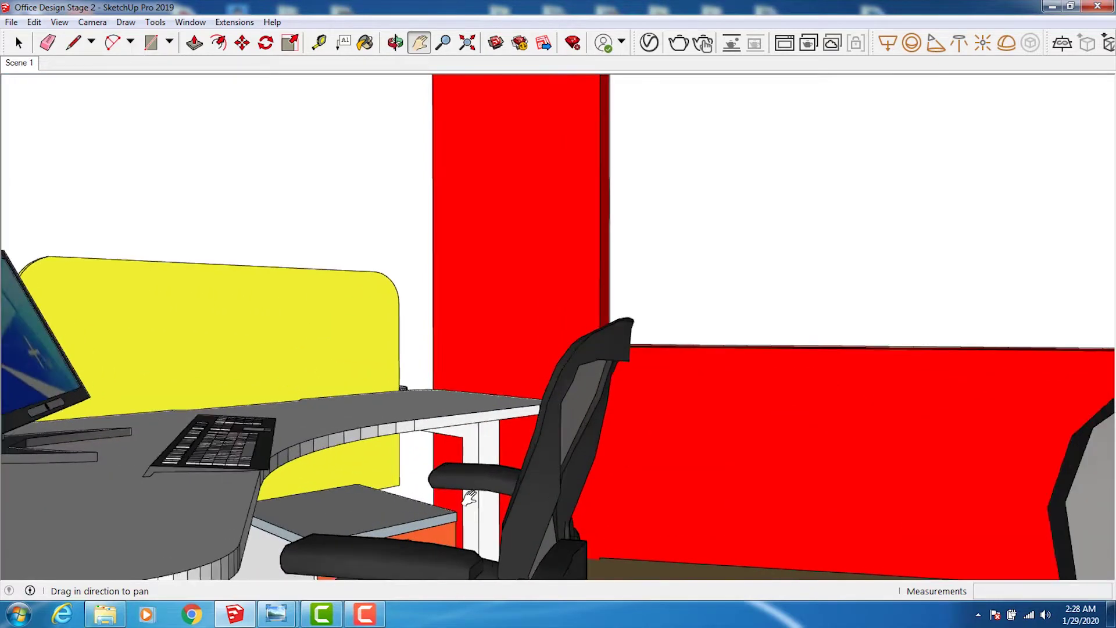
pyautogui.scroll(2, 378, 477)
pyautogui.scroll(2, 361, 482)
# Orbit and pan to frame the red column's base beside the drawer pedestal
pyautogui.moveTo(362, 482); pyautogui.dragTo(492, 219)
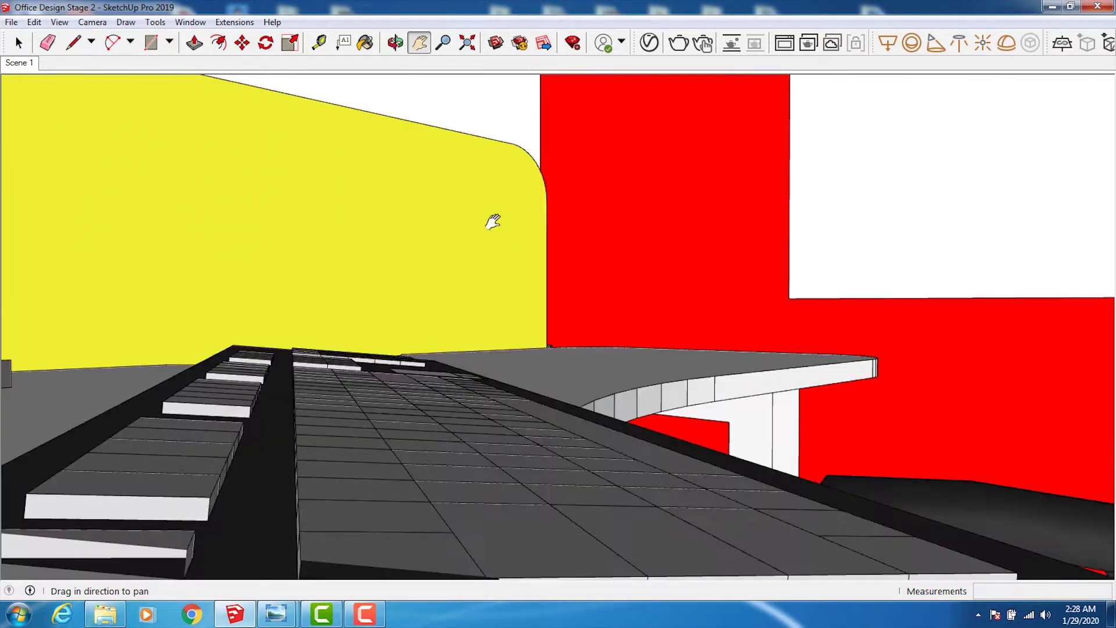
pyautogui.click(395, 42)
pyautogui.moveTo(366, 309); pyautogui.dragTo(669, 424)
pyautogui.scroll(-1, 667, 426)
pyautogui.scroll(1, 553, 486)
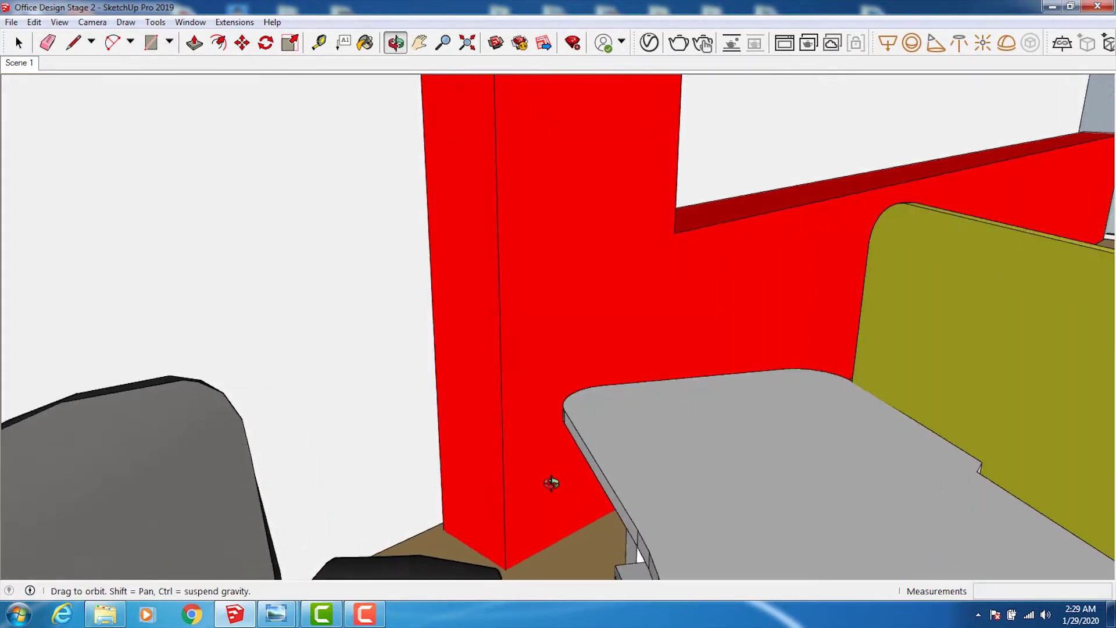
pyautogui.scroll(2, 563, 488)
pyautogui.scroll(2, 550, 463)
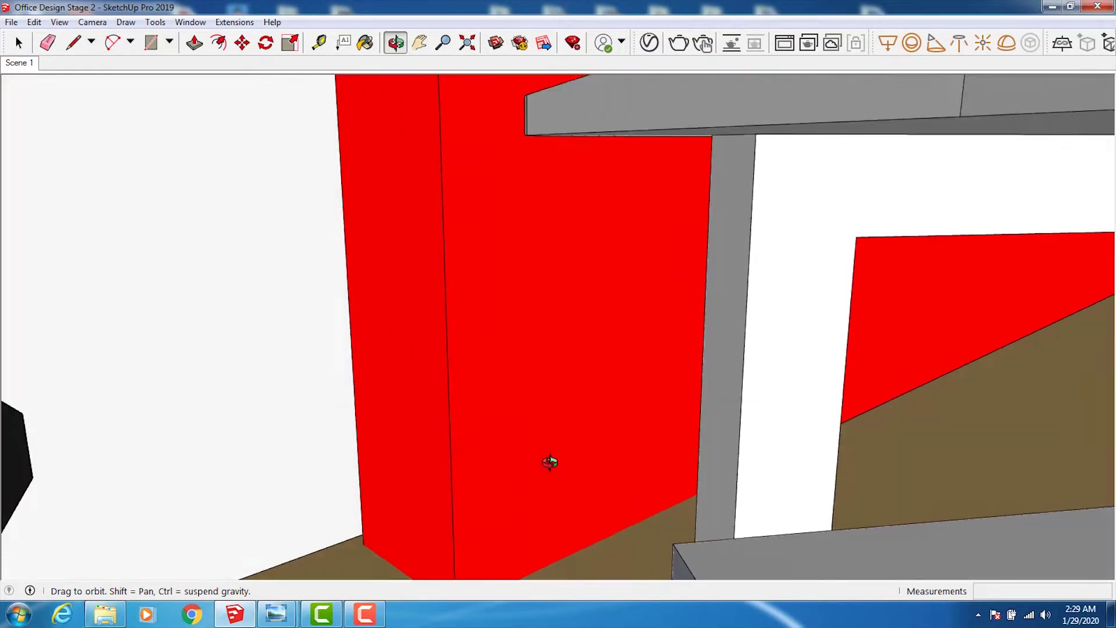
pyautogui.click(420, 42)
pyautogui.moveTo(480, 264)
pyautogui.mouseDown()
pyautogui.moveTo(475, 222)
pyautogui.moveTo(374, 209)
pyautogui.mouseUp()
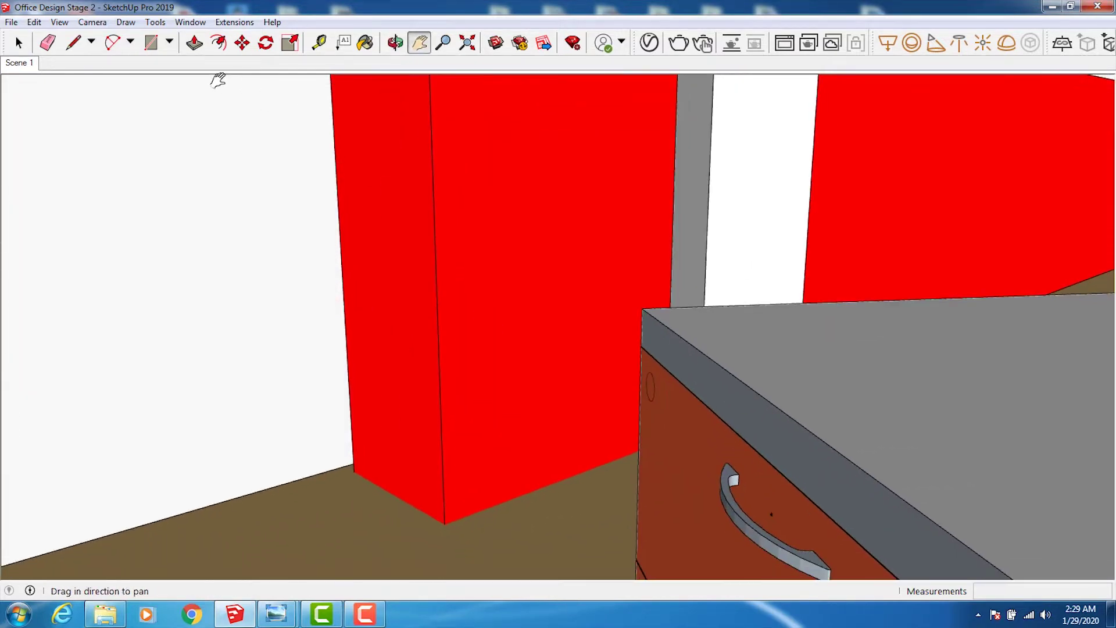
pyautogui.click(112, 42)
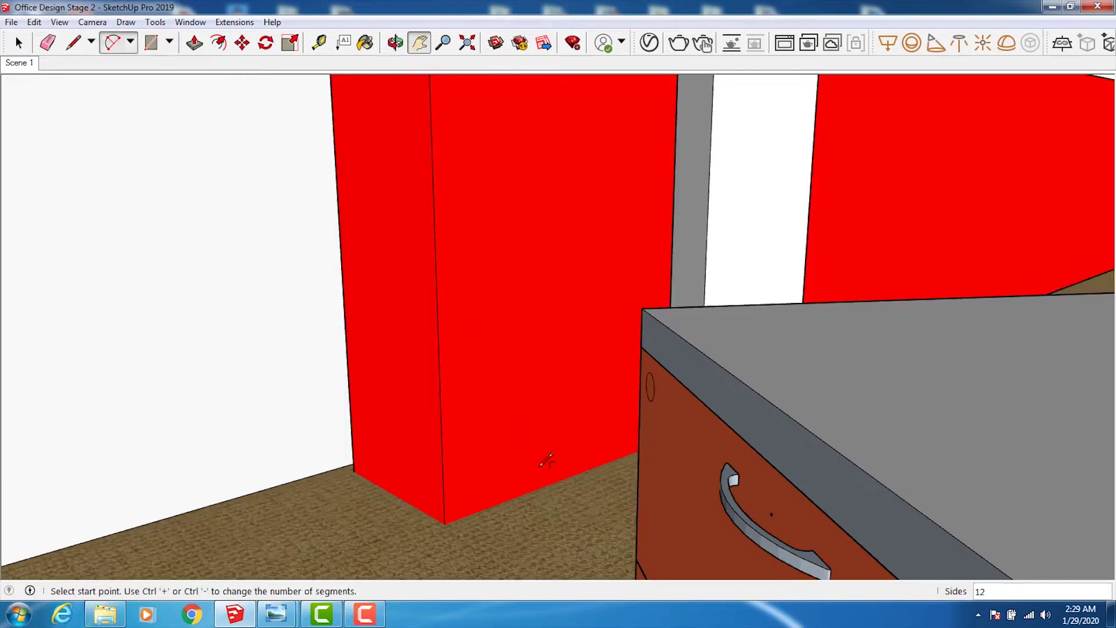
pyautogui.click(574, 474)
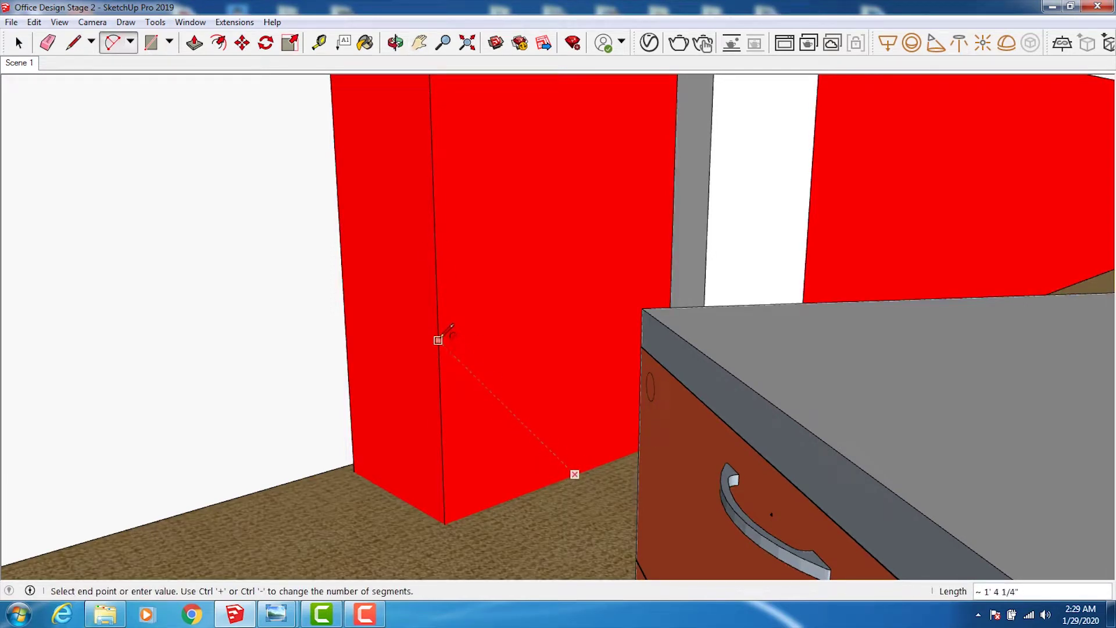
pyautogui.click(439, 340)
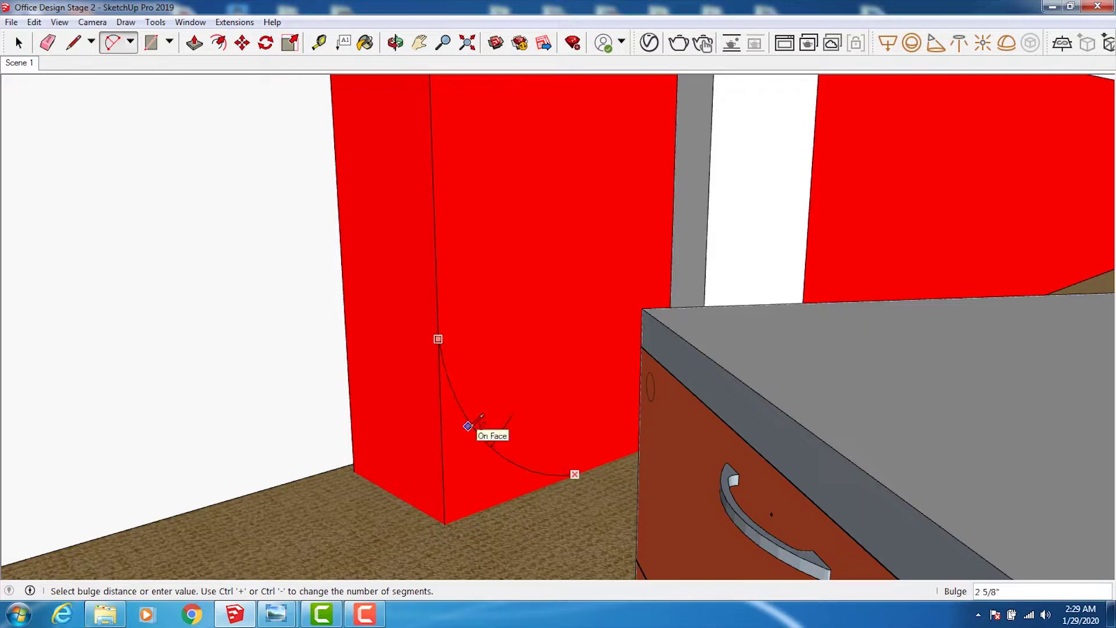
pyautogui.click(367, 125)
pyautogui.press('p')
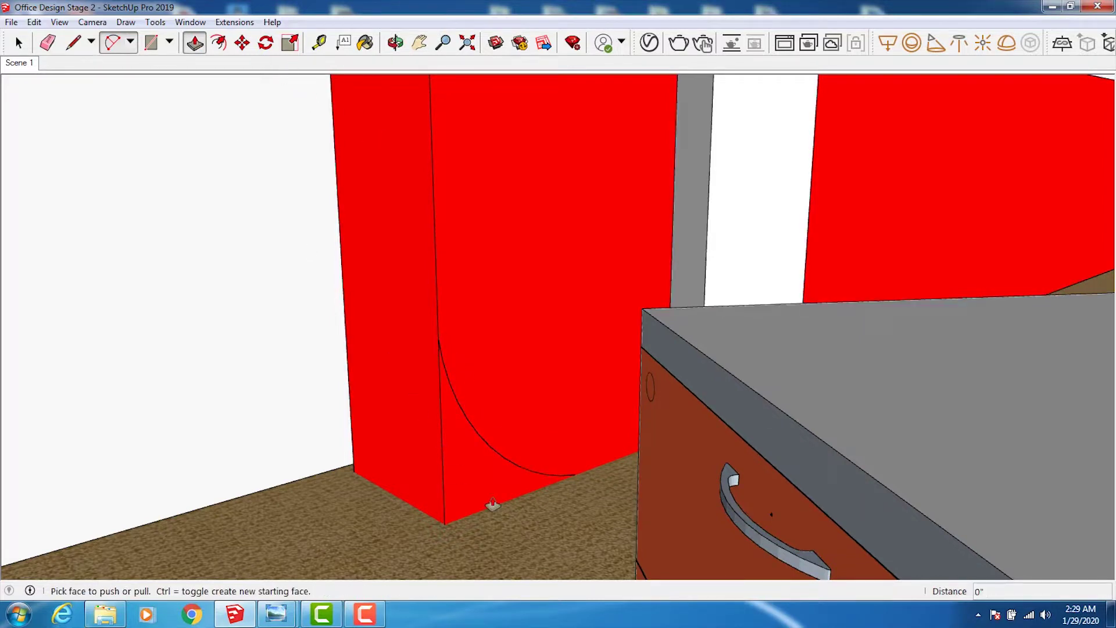
pyautogui.moveTo(487, 493); pyautogui.dragTo(393, 464)
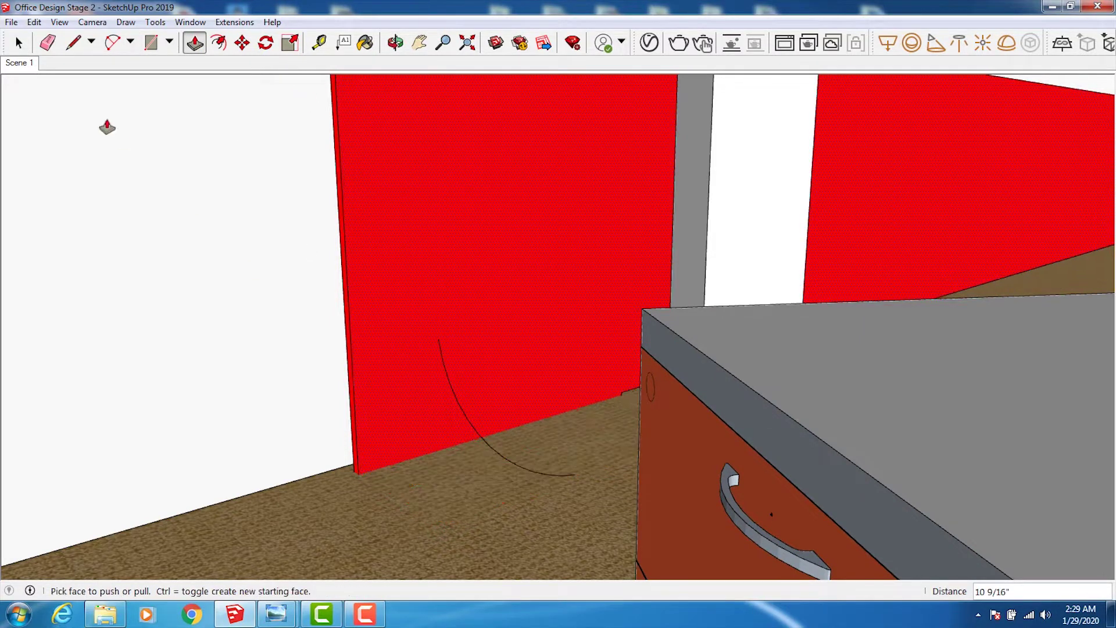
pyautogui.click(34, 22)
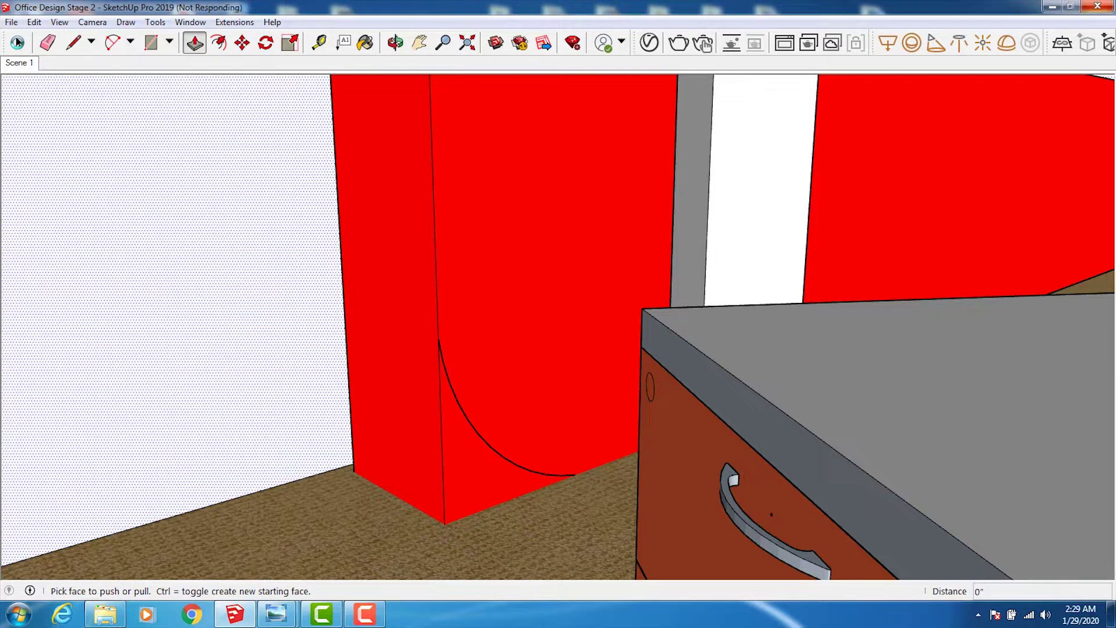
pyautogui.click(17, 42)
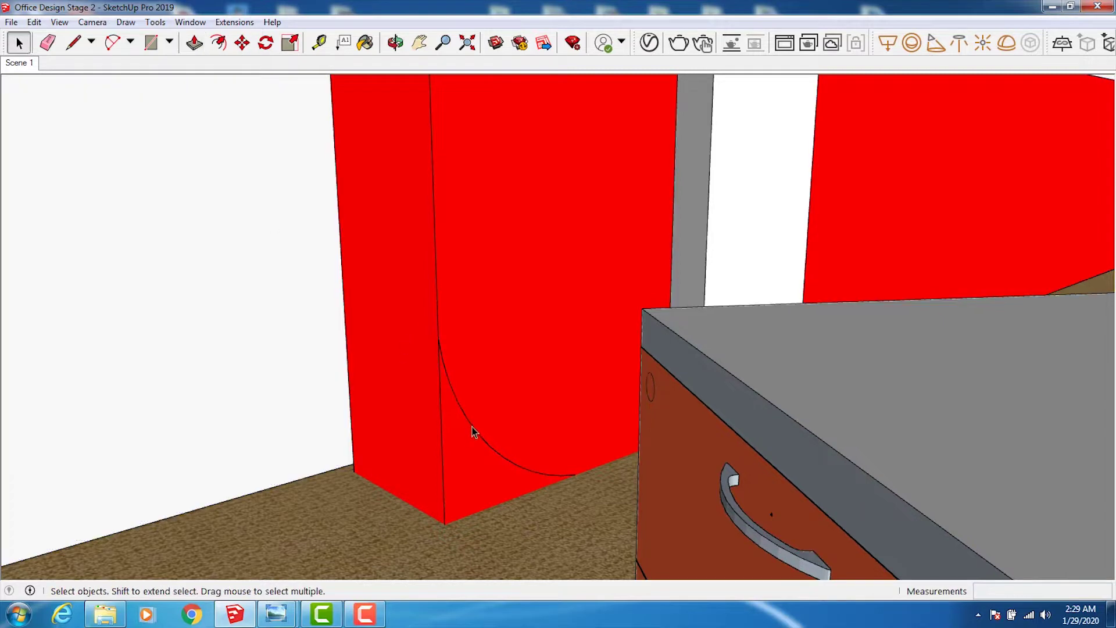
pyautogui.press('Delete')
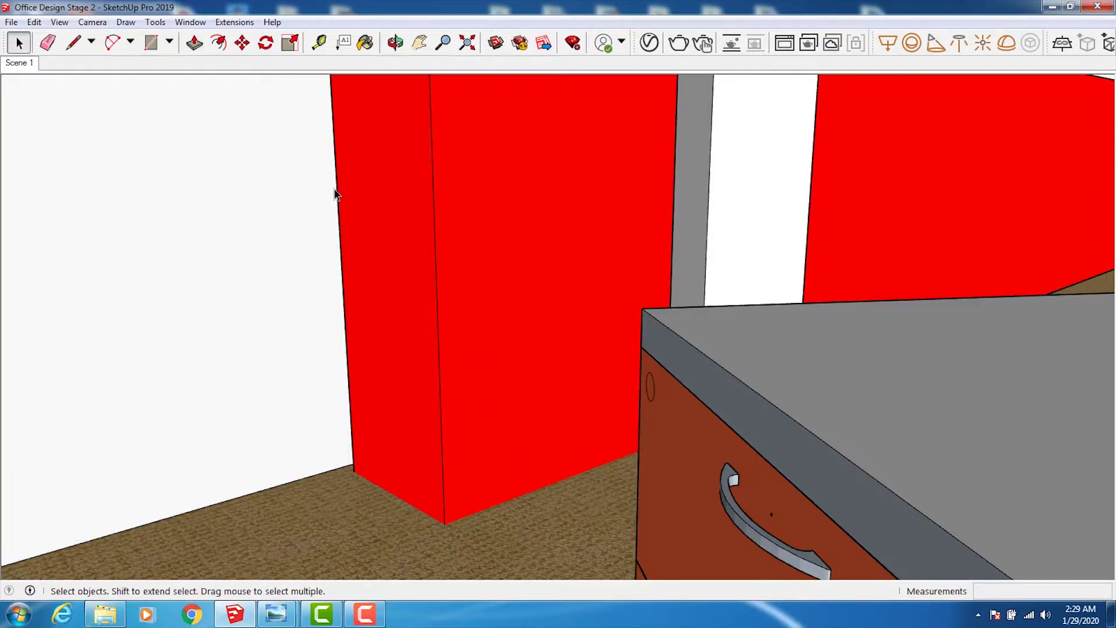
pyautogui.click(112, 43)
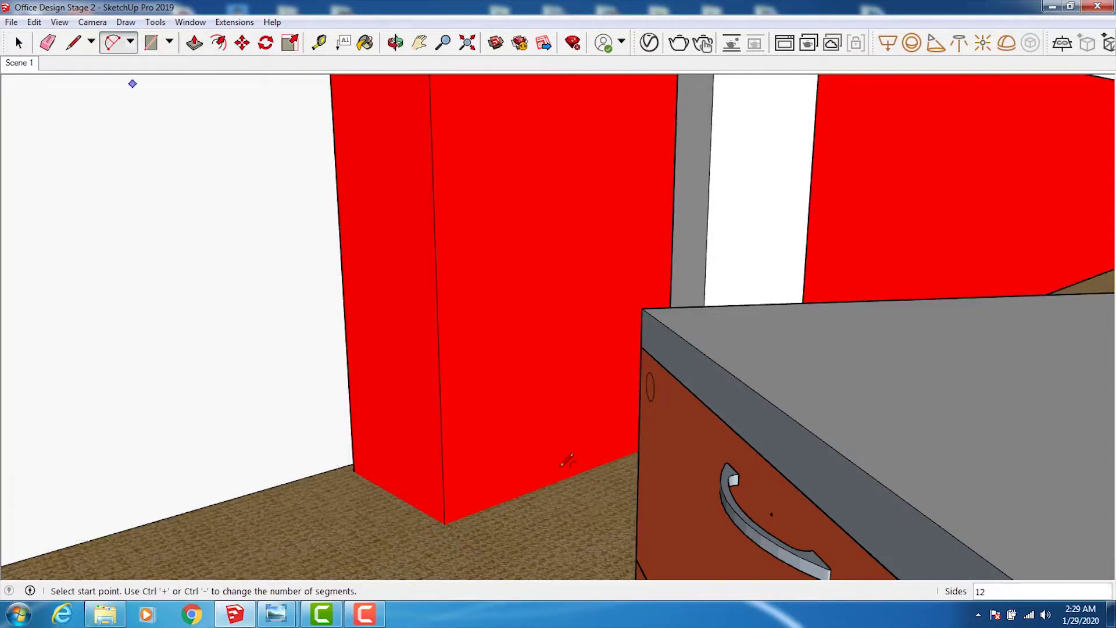
pyautogui.click(589, 468)
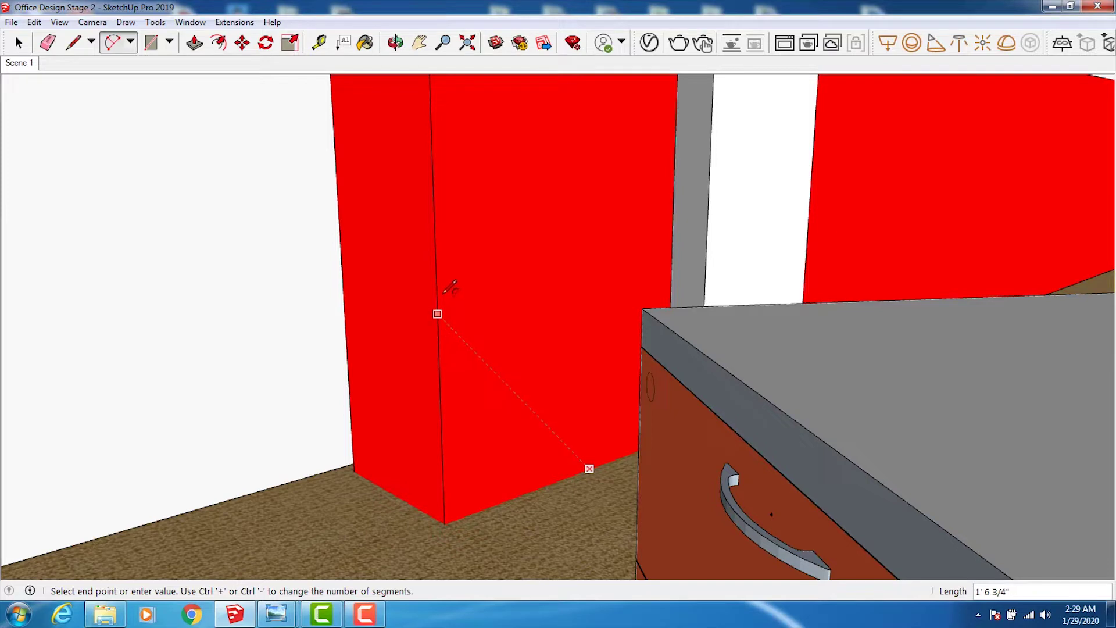
pyautogui.click(437, 327)
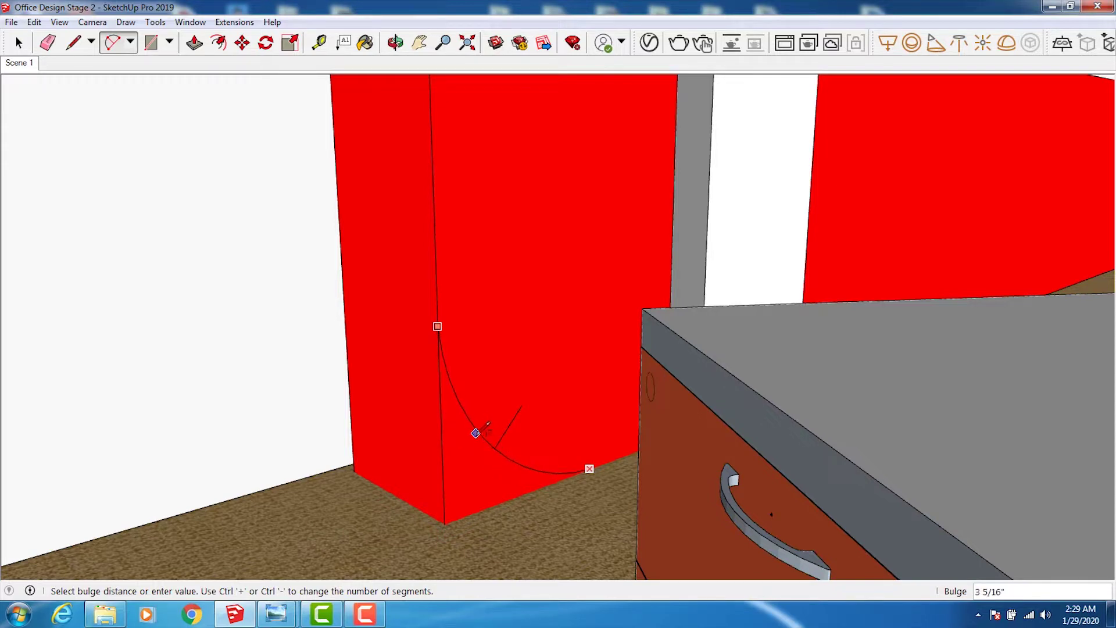
pyautogui.click(481, 430)
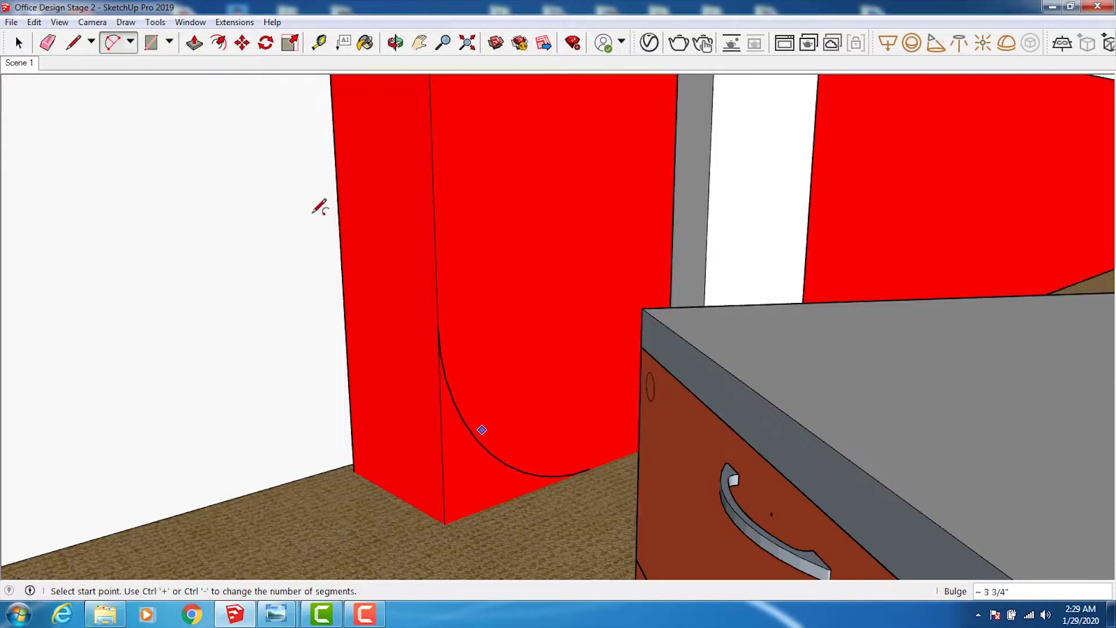
pyautogui.click(194, 44)
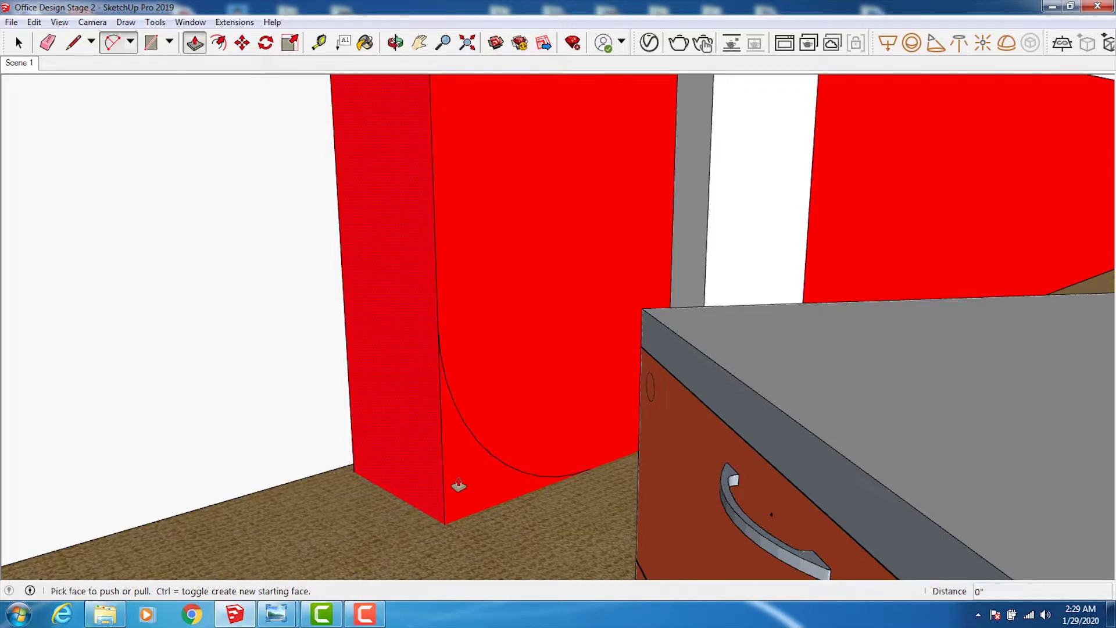
pyautogui.click(35, 22)
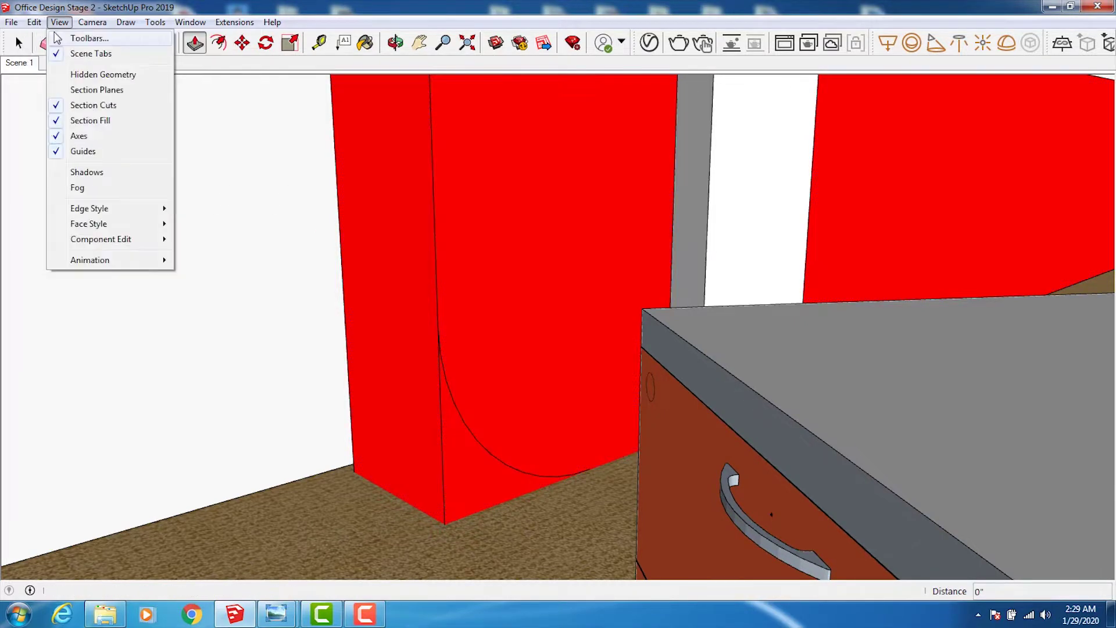
pyautogui.click(173, 185)
pyautogui.hotkey('ctrl', 'z')
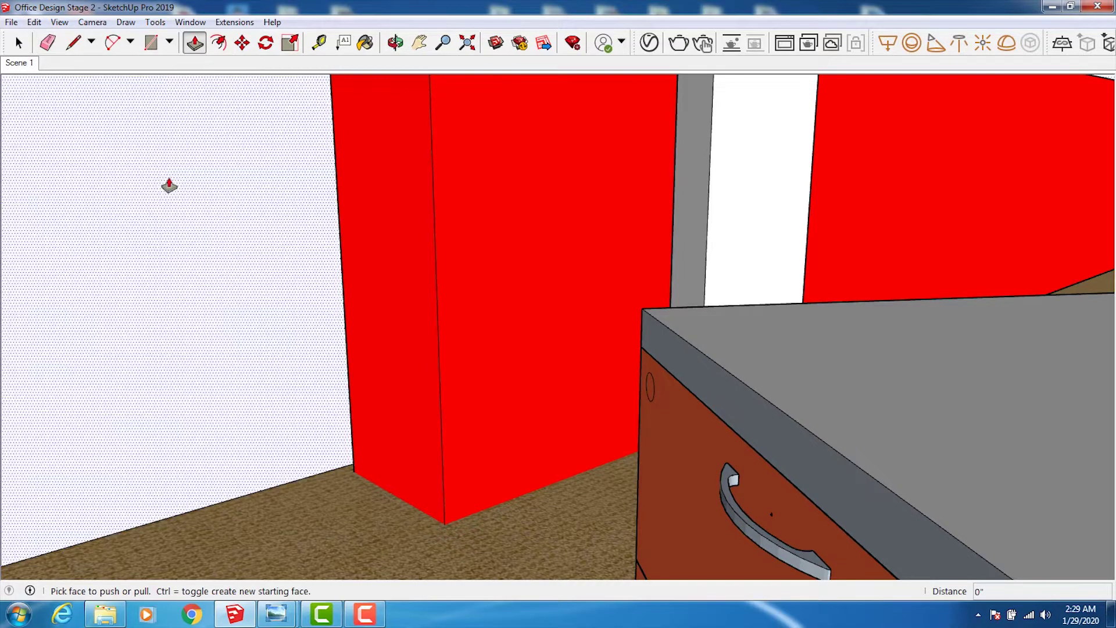
# Return to Scene 1 and tilt down to an eye-level view of the yellow workstations
pyautogui.click(398, 44)
pyautogui.moveTo(558, 314); pyautogui.dragTo(672, 333)
pyautogui.scroll(3, 686, 339)
pyautogui.scroll(3, 687, 340)
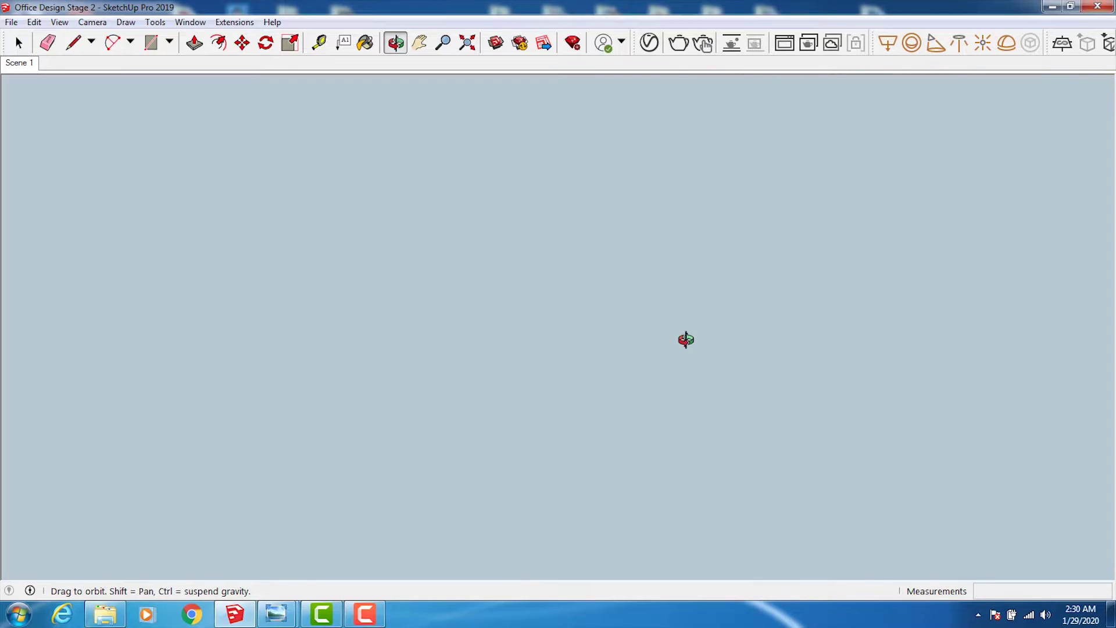
pyautogui.moveTo(604, 245); pyautogui.dragTo(296, 130)
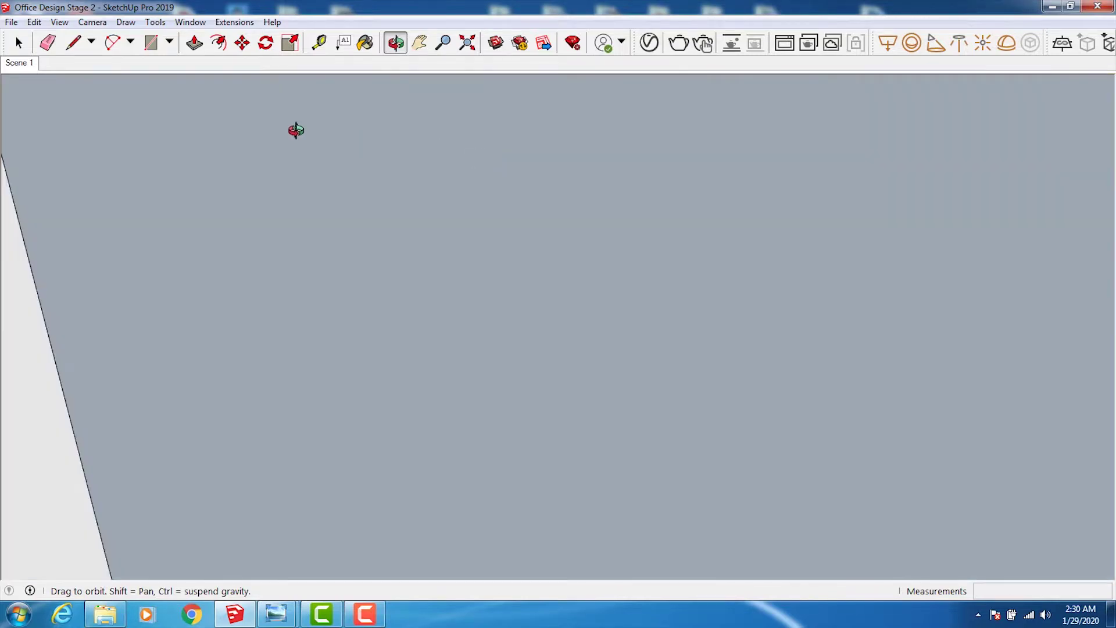
pyautogui.click(24, 67)
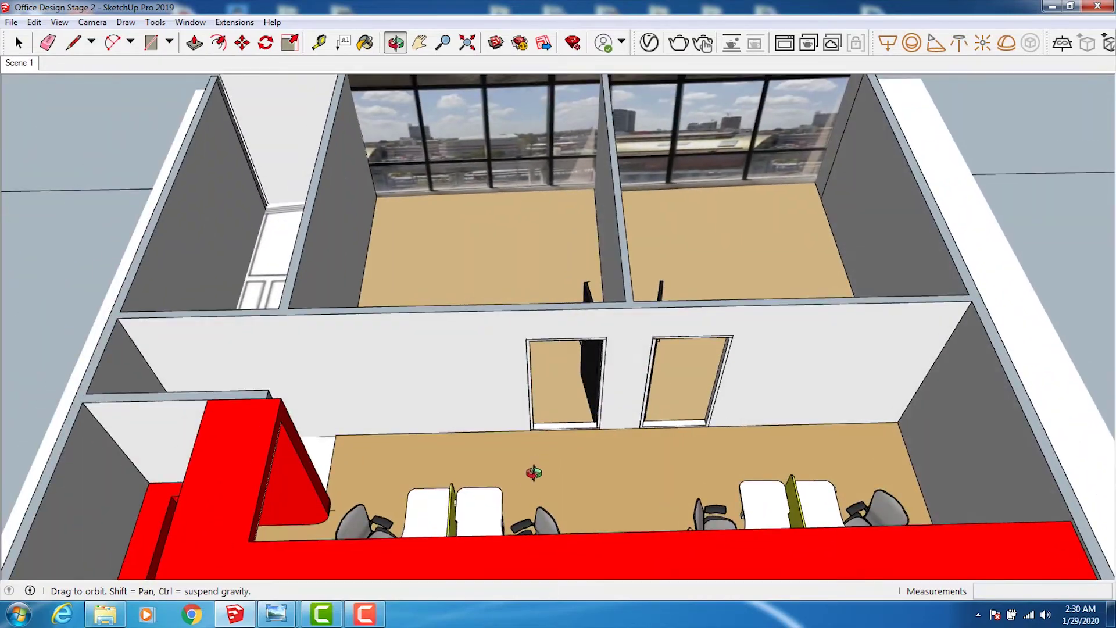
pyautogui.moveTo(515, 463)
pyautogui.mouseDown()
pyautogui.moveTo(506, 341)
pyautogui.moveTo(515, 254)
pyautogui.moveTo(535, 229)
pyautogui.moveTo(585, 207)
pyautogui.mouseUp()
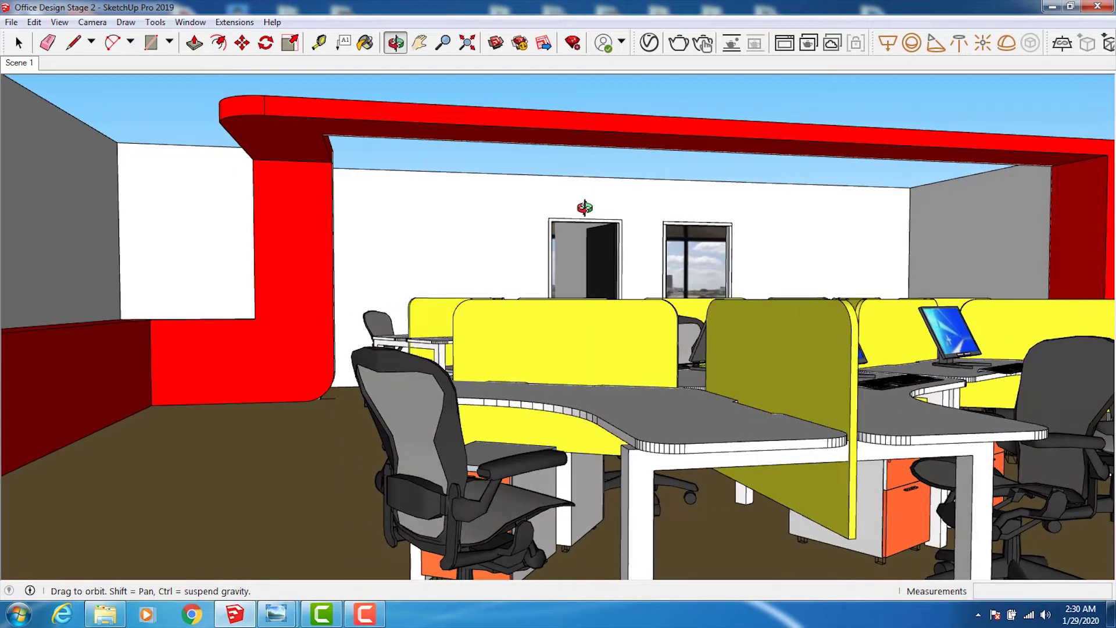
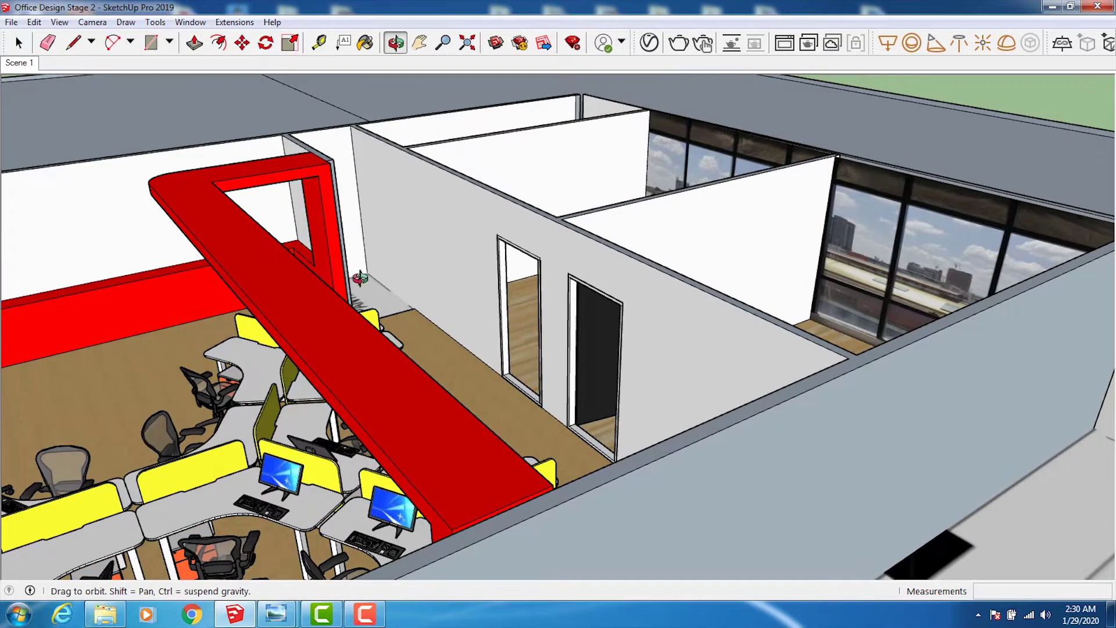
# Orbit and pan down to a close top-down view of the empty carpet beside the workstations
pyautogui.moveTo(208, 319)
pyautogui.mouseDown()
pyautogui.moveTo(583, 219)
pyautogui.moveTo(489, 303)
pyautogui.moveTo(419, 332)
pyautogui.moveTo(430, 244)
pyautogui.mouseUp()
pyautogui.moveTo(378, 314); pyautogui.dragTo(523, 255)
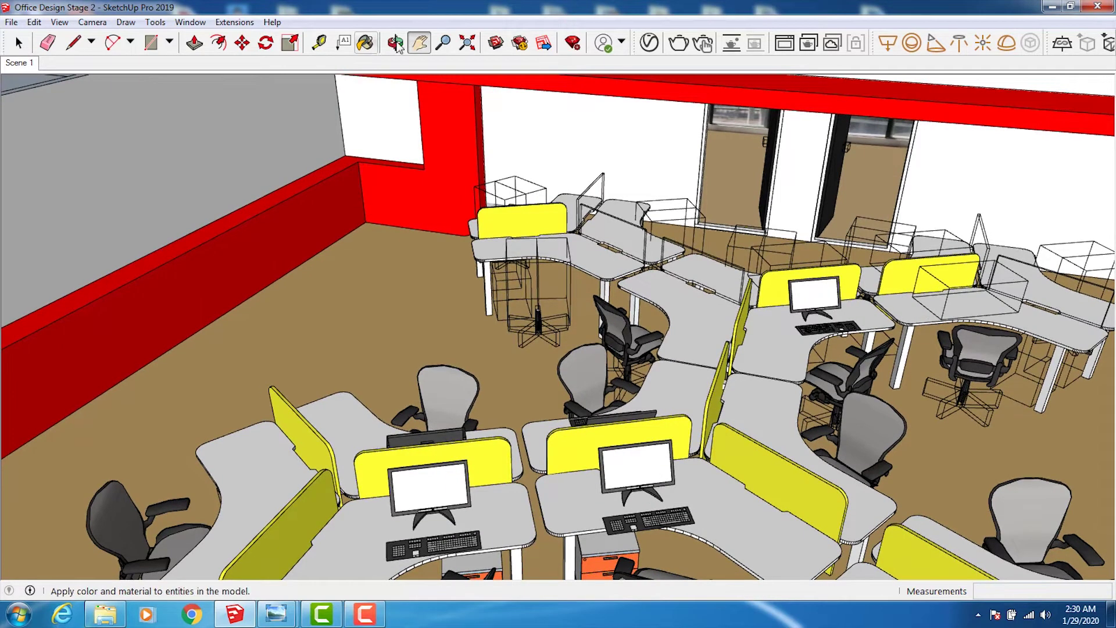
pyautogui.click(397, 45)
pyautogui.moveTo(299, 249)
pyautogui.mouseDown()
pyautogui.moveTo(297, 307)
pyautogui.moveTo(332, 299)
pyautogui.moveTo(411, 133)
pyautogui.mouseUp()
pyautogui.click(420, 50)
pyautogui.moveTo(448, 316)
pyautogui.mouseDown()
pyautogui.moveTo(448, 212)
pyautogui.moveTo(465, 192)
pyautogui.moveTo(424, 262)
pyautogui.moveTo(426, 278)
pyautogui.mouseUp()
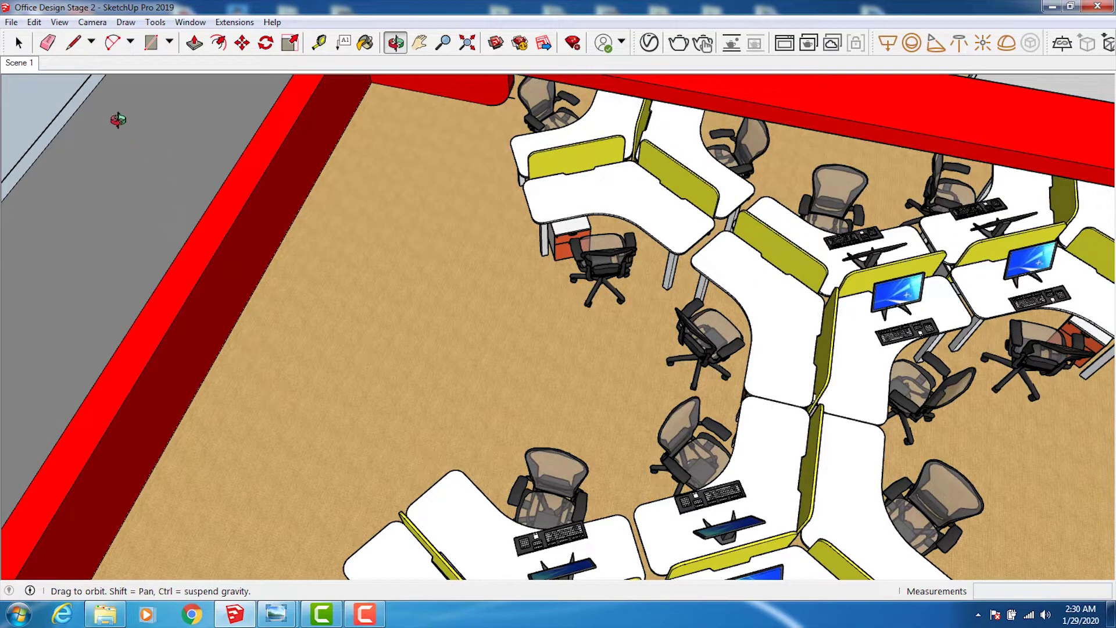
pyautogui.click(130, 42)
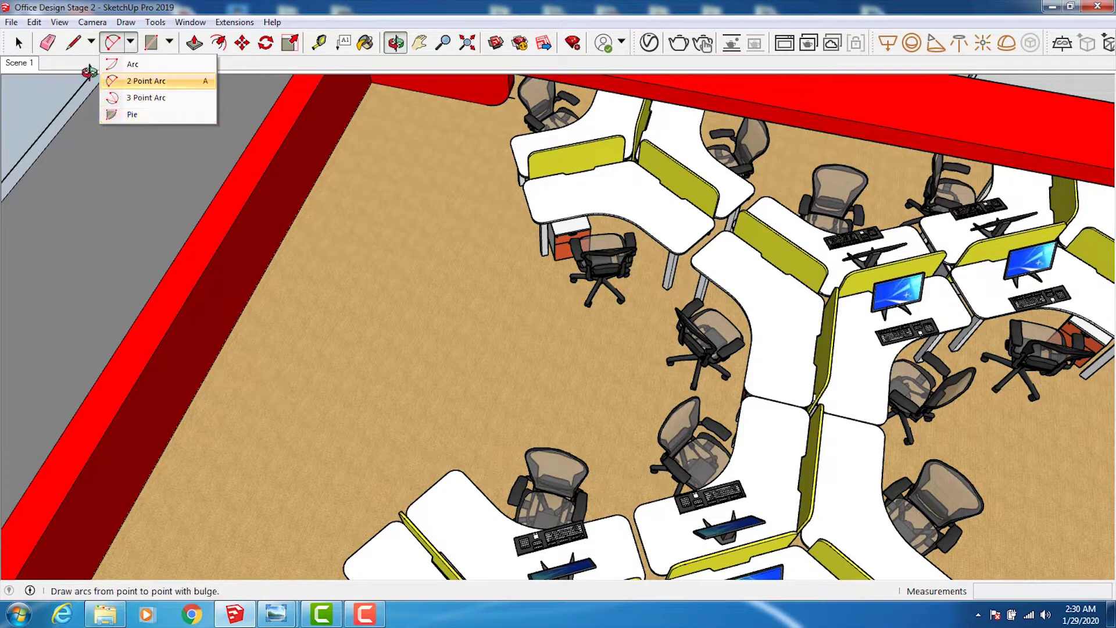
# Draw a first circle on the floor, look down at it, then undo it
pyautogui.click(169, 43)
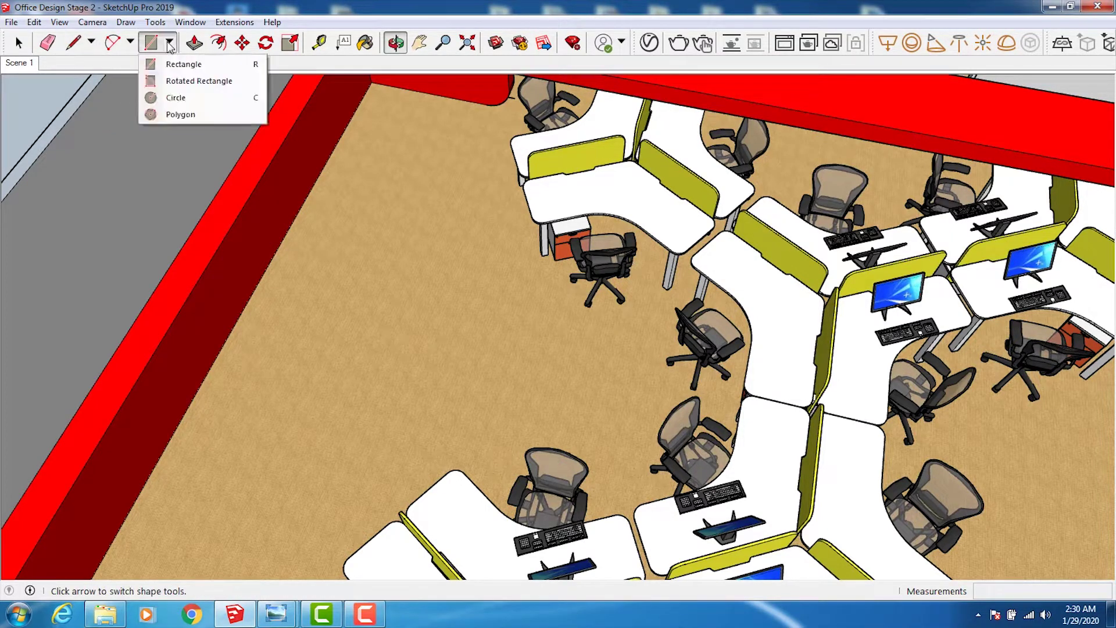
pyautogui.click(175, 98)
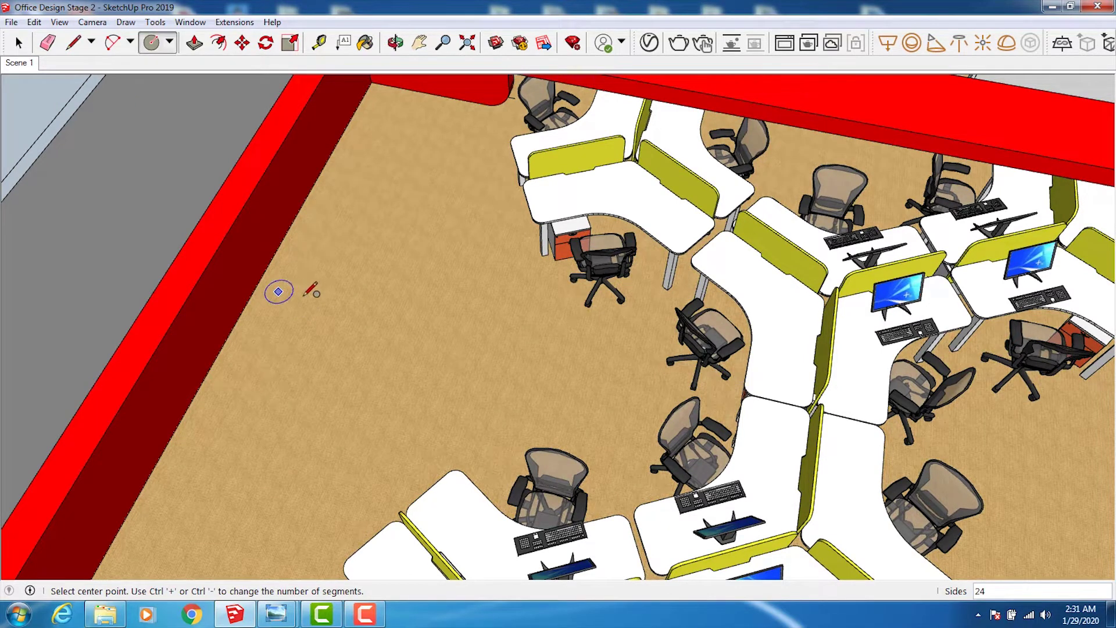
pyautogui.click(343, 297)
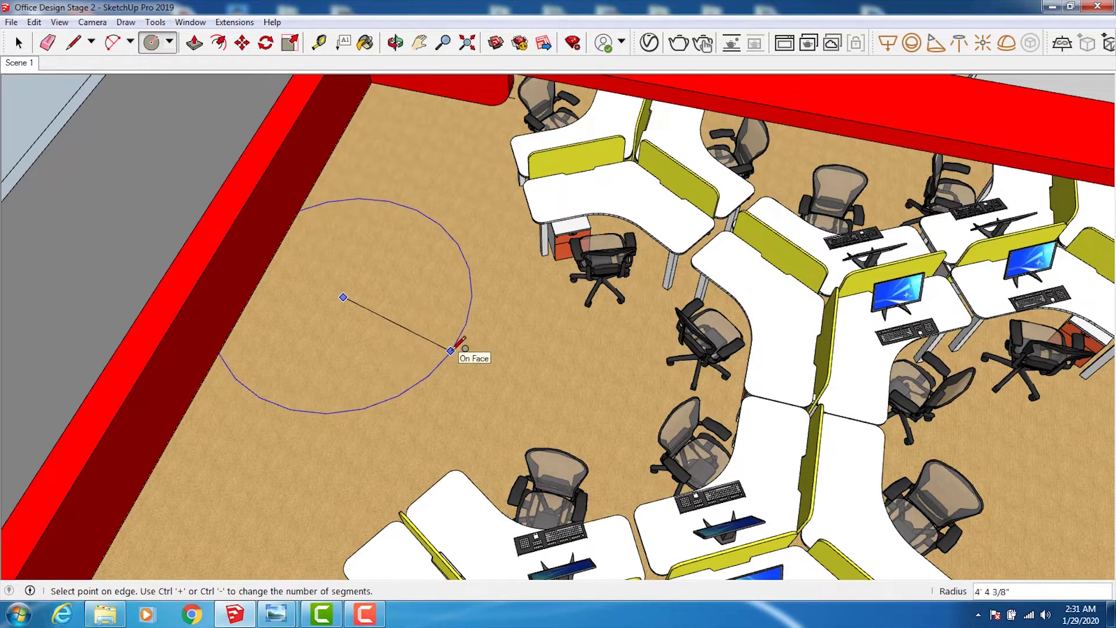
pyautogui.click(451, 351)
pyautogui.click(395, 42)
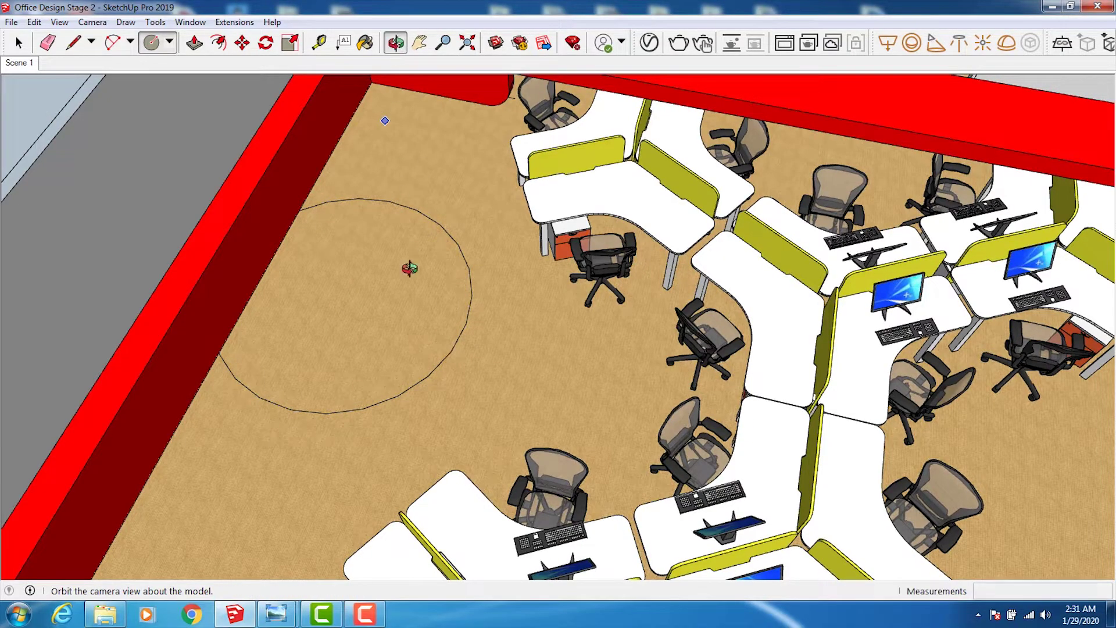
pyautogui.moveTo(406, 267)
pyautogui.mouseDown()
pyautogui.moveTo(428, 351)
pyautogui.moveTo(115, 80)
pyautogui.mouseUp()
pyautogui.click(34, 22)
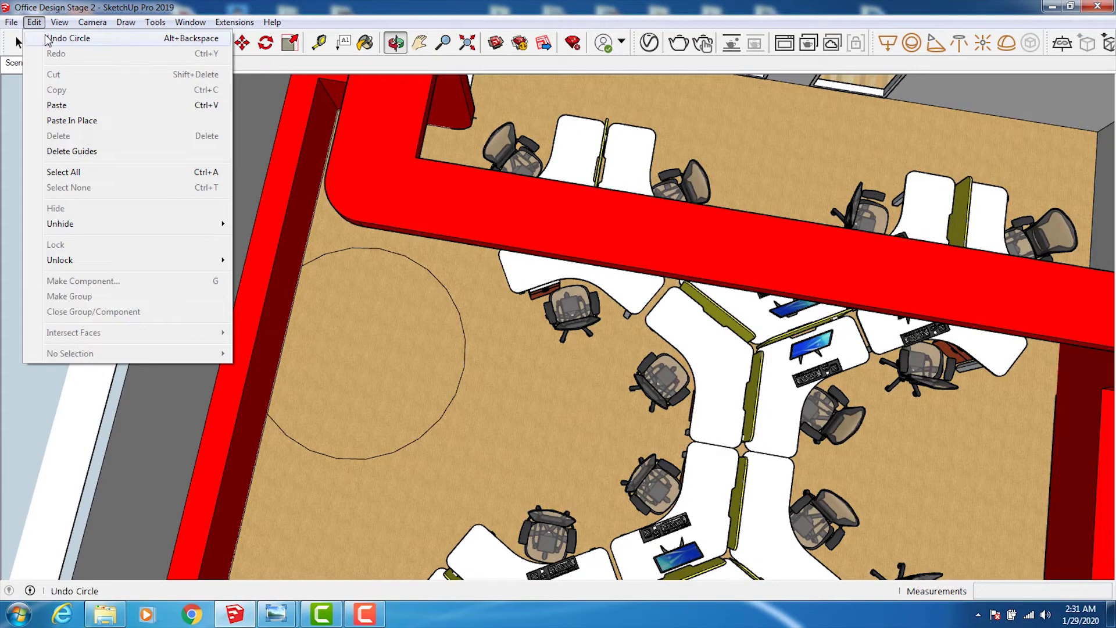
pyautogui.click(52, 37)
# Redraw the floor circle at about 4' 6 1/4" radius
pyautogui.click(153, 45)
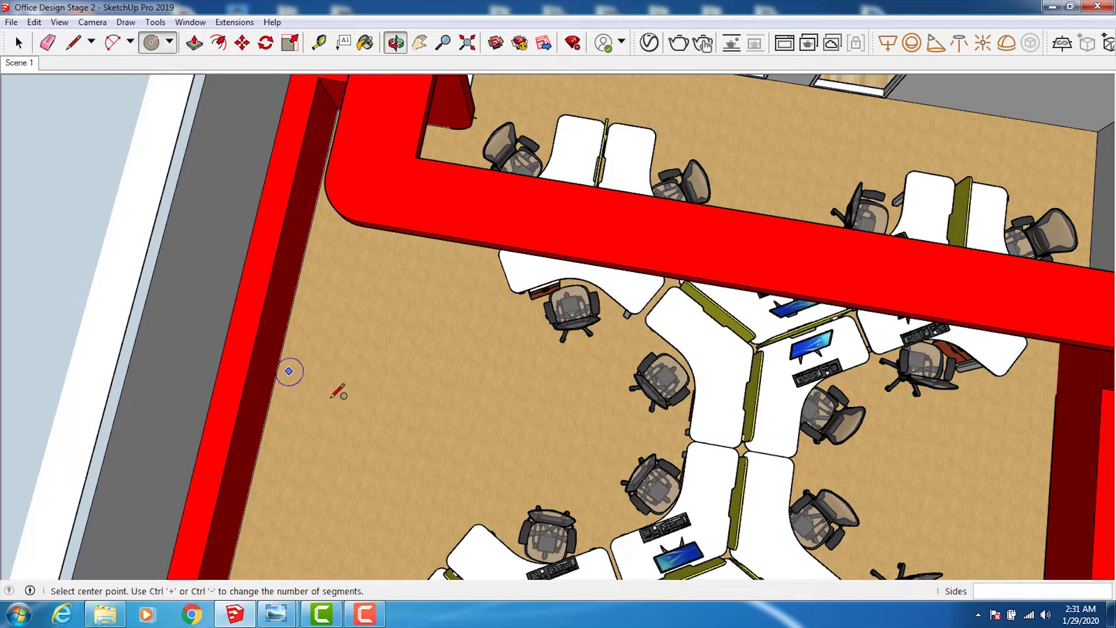
pyautogui.click(373, 398)
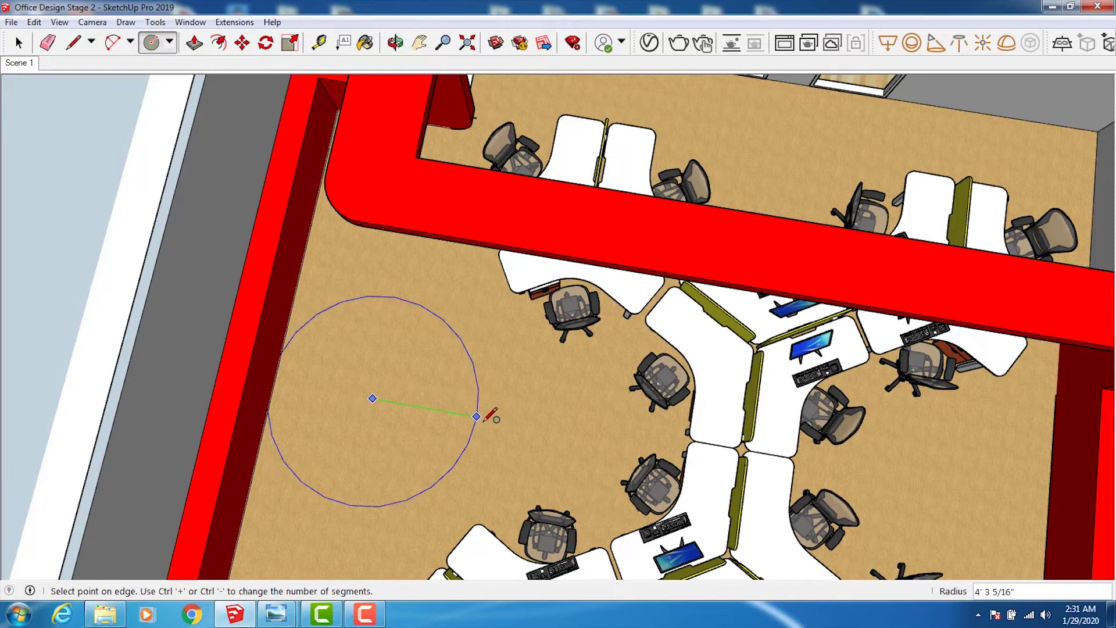
pyautogui.click(485, 418)
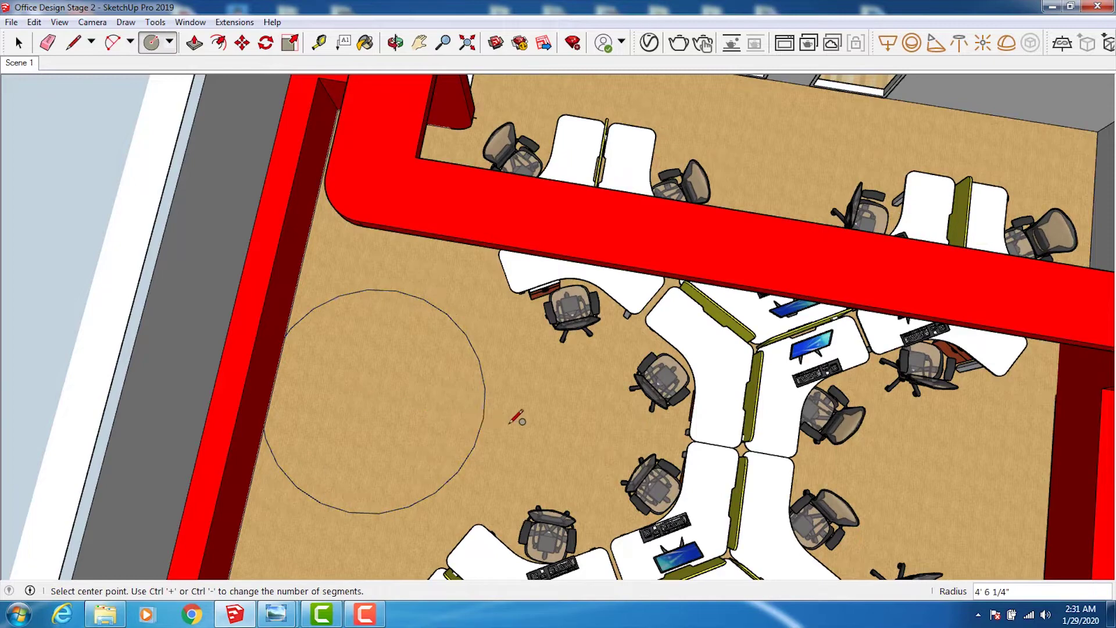
pyautogui.click(395, 42)
pyautogui.moveTo(500, 319)
pyautogui.mouseDown()
pyautogui.moveTo(454, 252)
pyautogui.moveTo(428, 88)
pyautogui.moveTo(407, 76)
pyautogui.mouseUp()
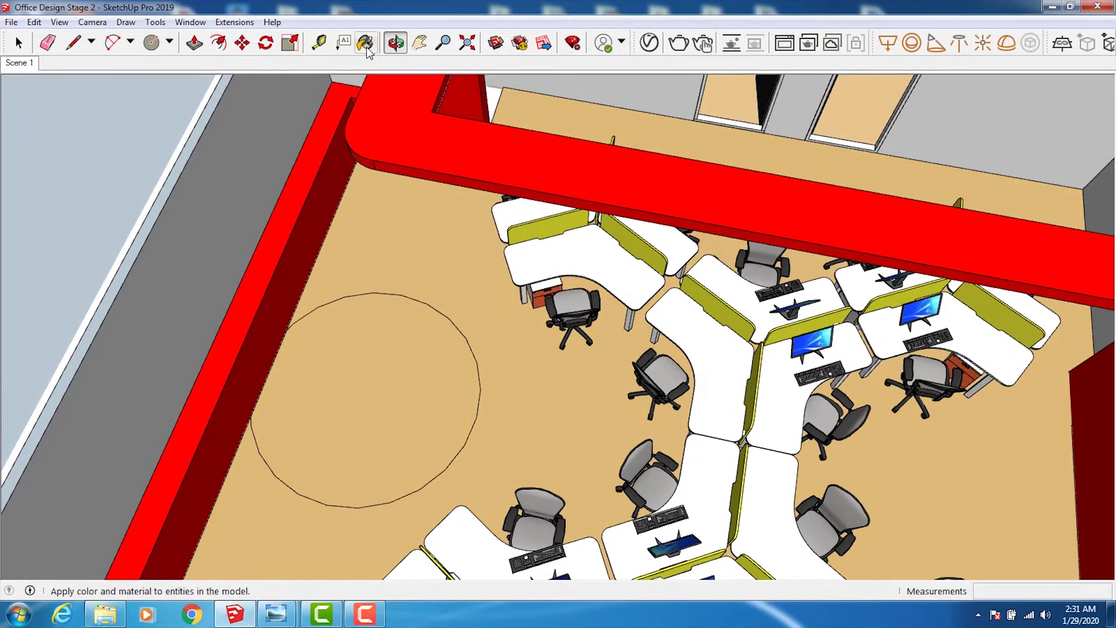
# Paint the floor circle with Wood Floor Light from the Wood materials collection
pyautogui.press('b')
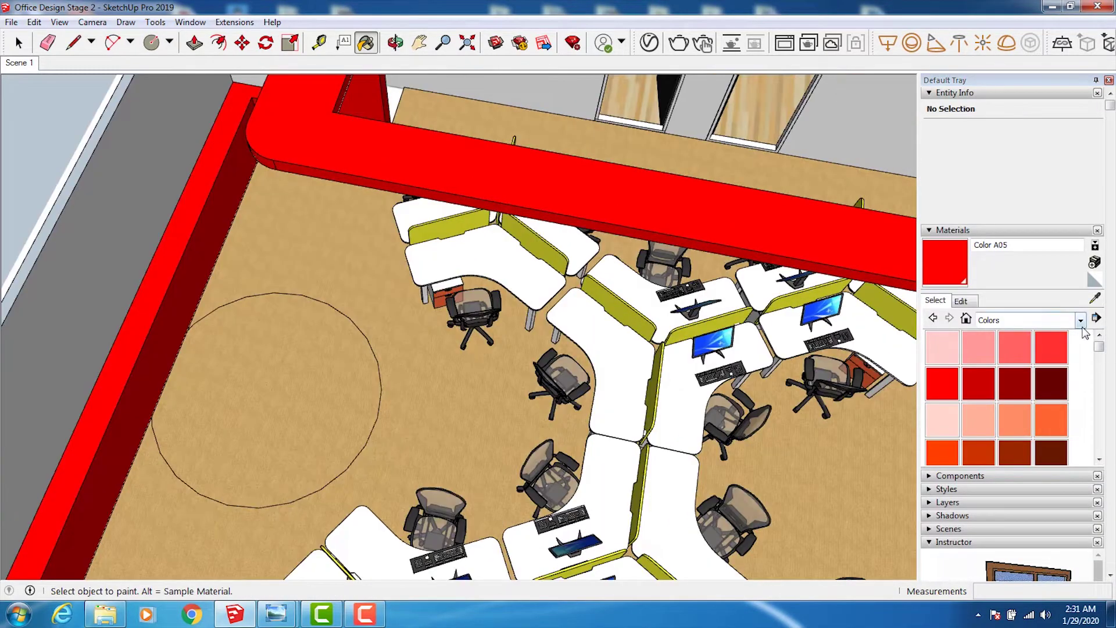
pyautogui.click(1080, 320)
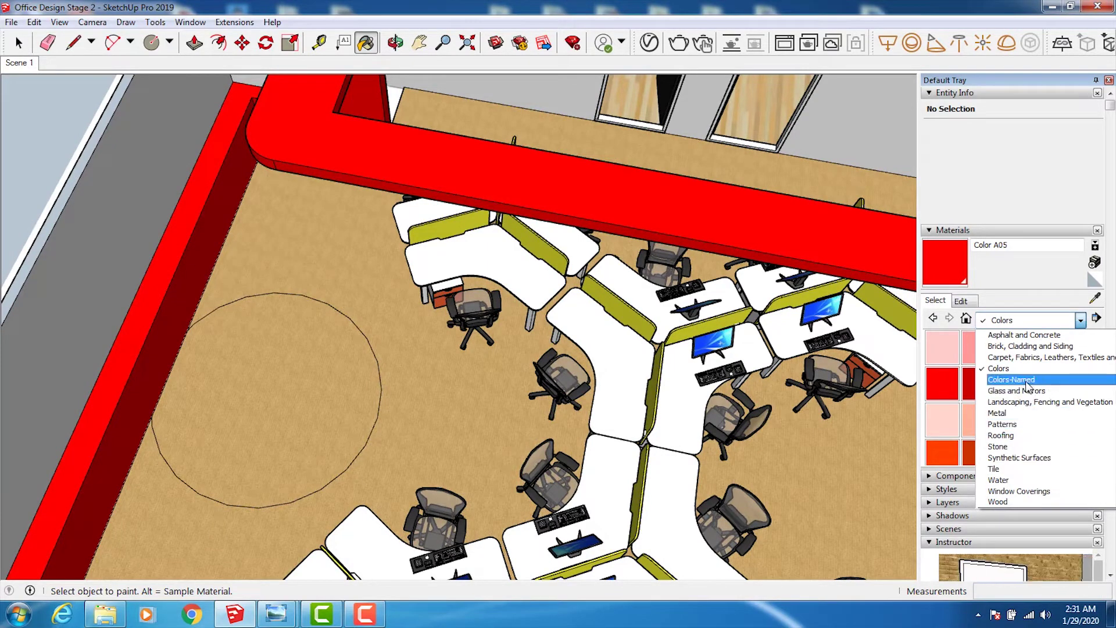
pyautogui.click(1033, 501)
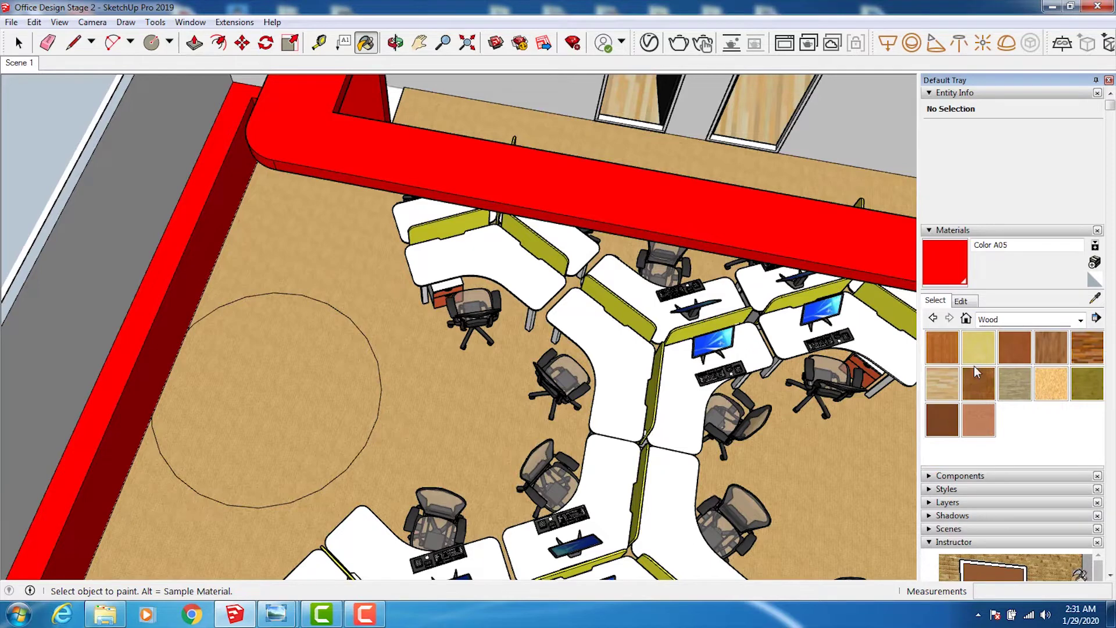
pyautogui.click(950, 384)
pyautogui.click(370, 403)
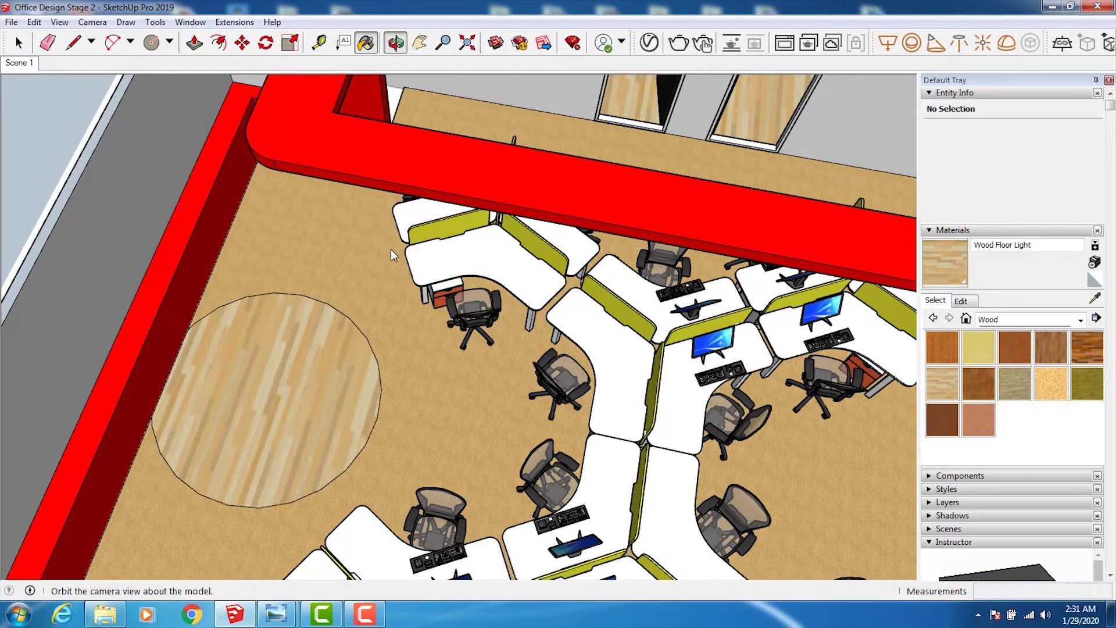
pyautogui.moveTo(361, 374)
pyautogui.mouseDown()
pyautogui.moveTo(344, 270)
pyautogui.moveTo(474, 303)
pyautogui.mouseUp()
# Try Wood Floor and Wood Floor Dark on the circle, then settle on Wood Floor Light
pyautogui.click(1045, 348)
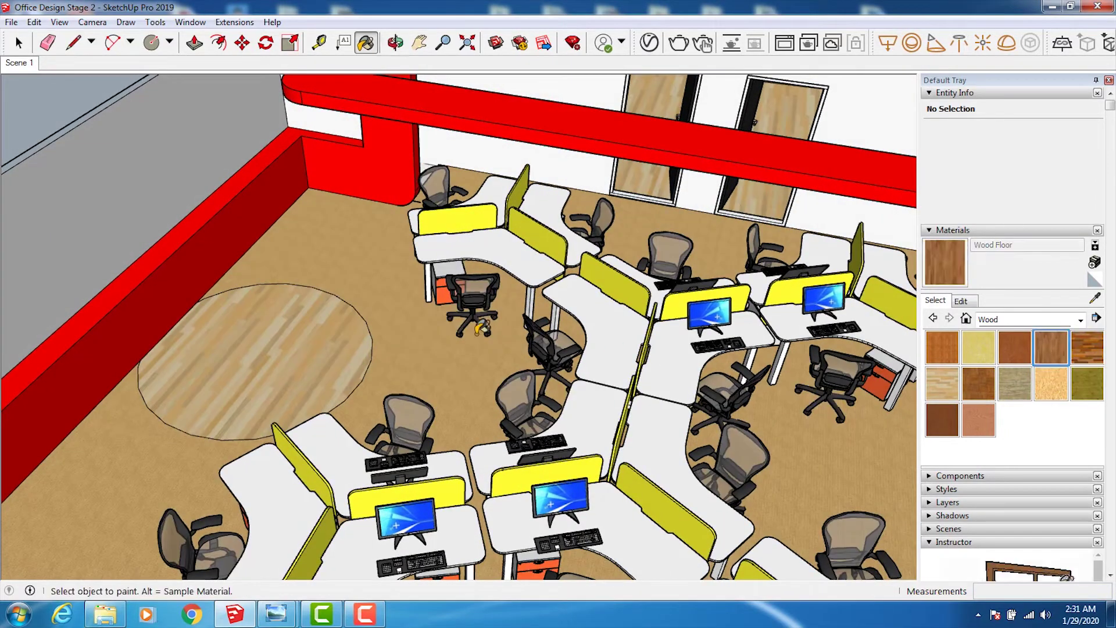
pyautogui.click(348, 347)
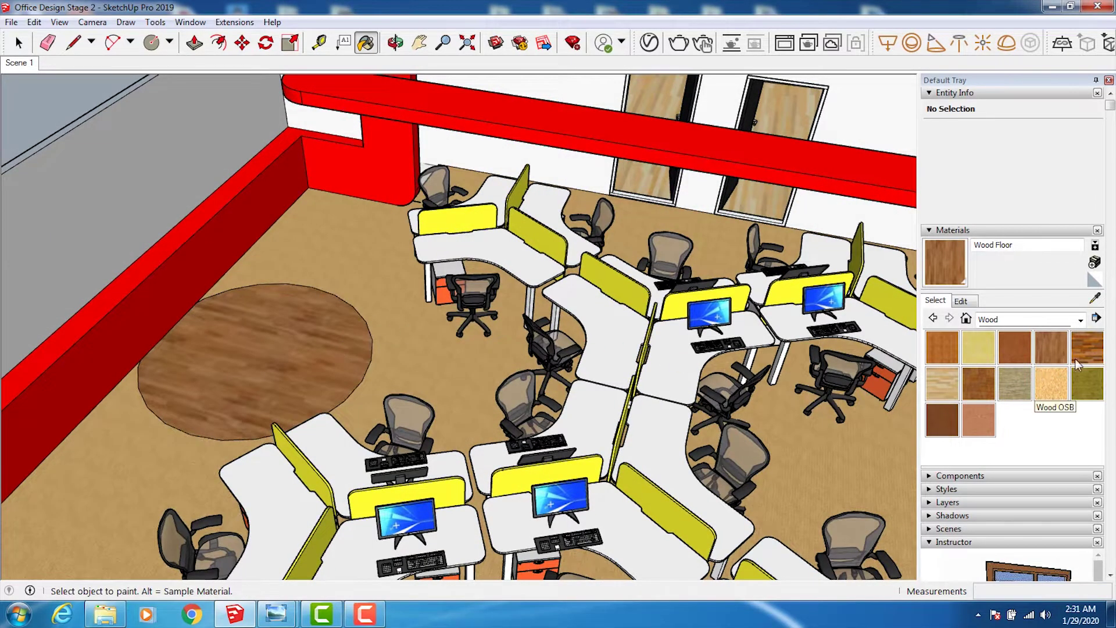
pyautogui.click(1091, 349)
pyautogui.click(297, 364)
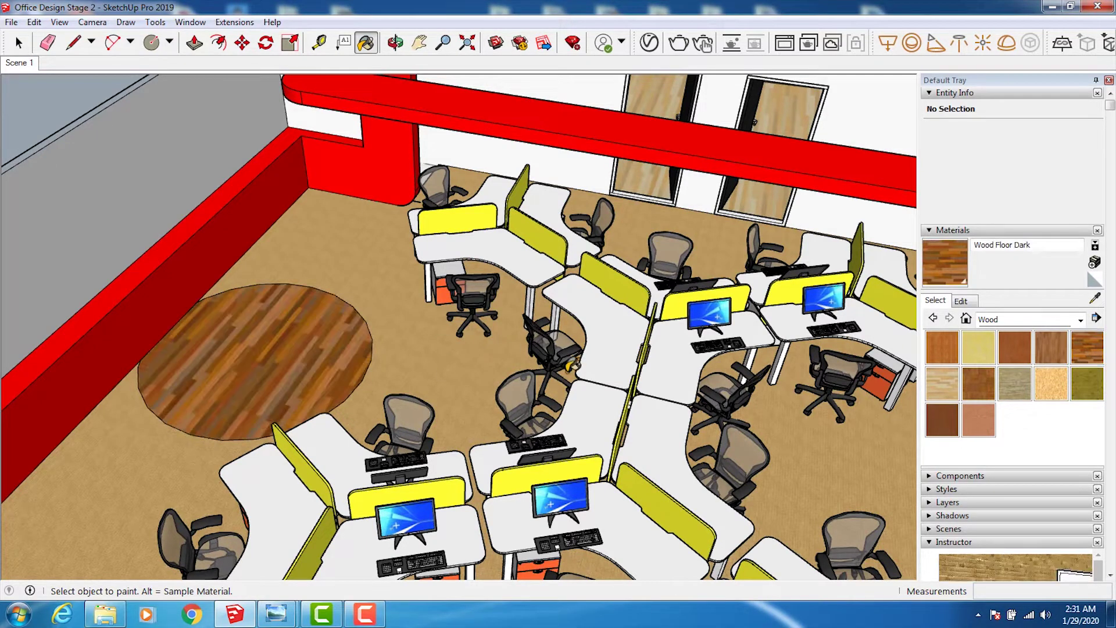
pyautogui.click(942, 384)
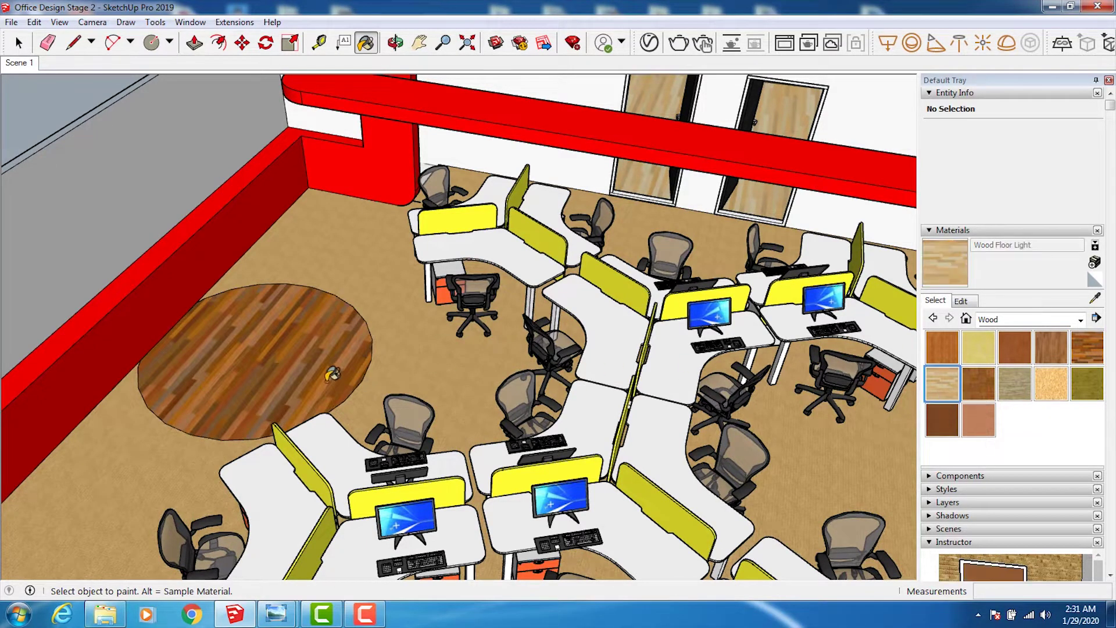
pyautogui.click(332, 374)
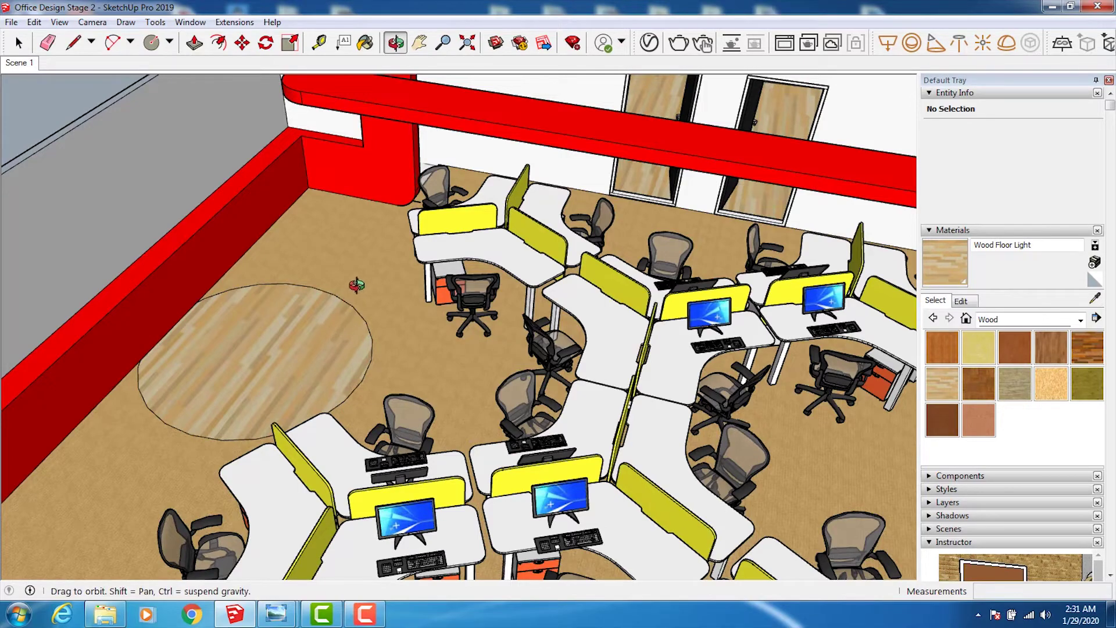
pyautogui.moveTo(356, 285); pyautogui.dragTo(443, 233, button='middle')
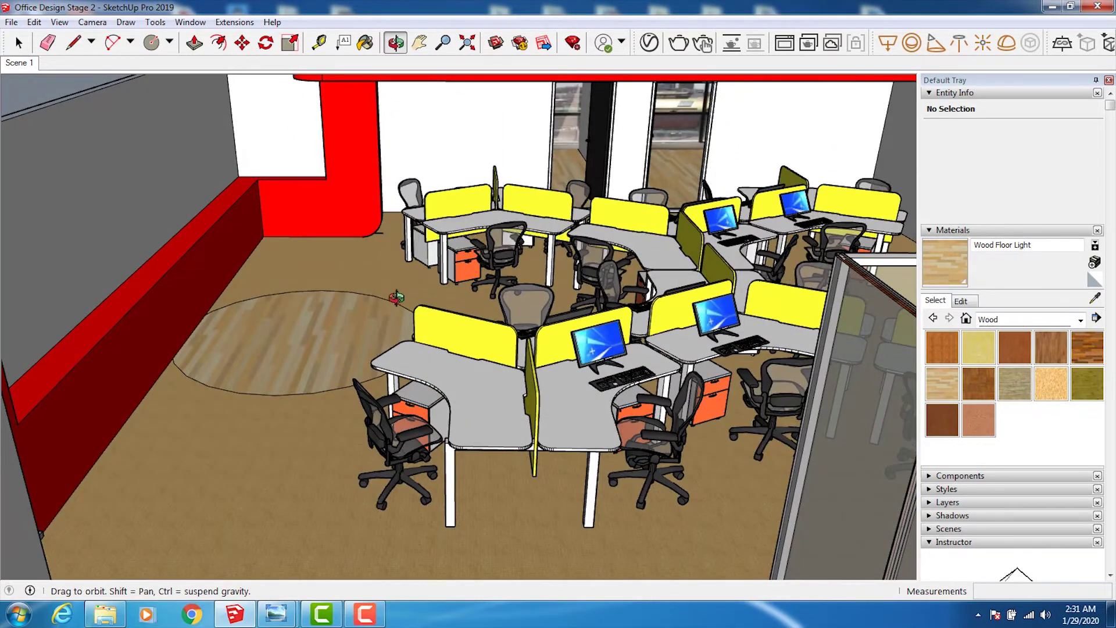
pyautogui.moveTo(397, 298)
pyautogui.mouseDown()
pyautogui.moveTo(310, 366)
pyautogui.moveTo(284, 360)
pyautogui.mouseUp()
pyautogui.moveTo(248, 322); pyautogui.dragTo(232, 308)
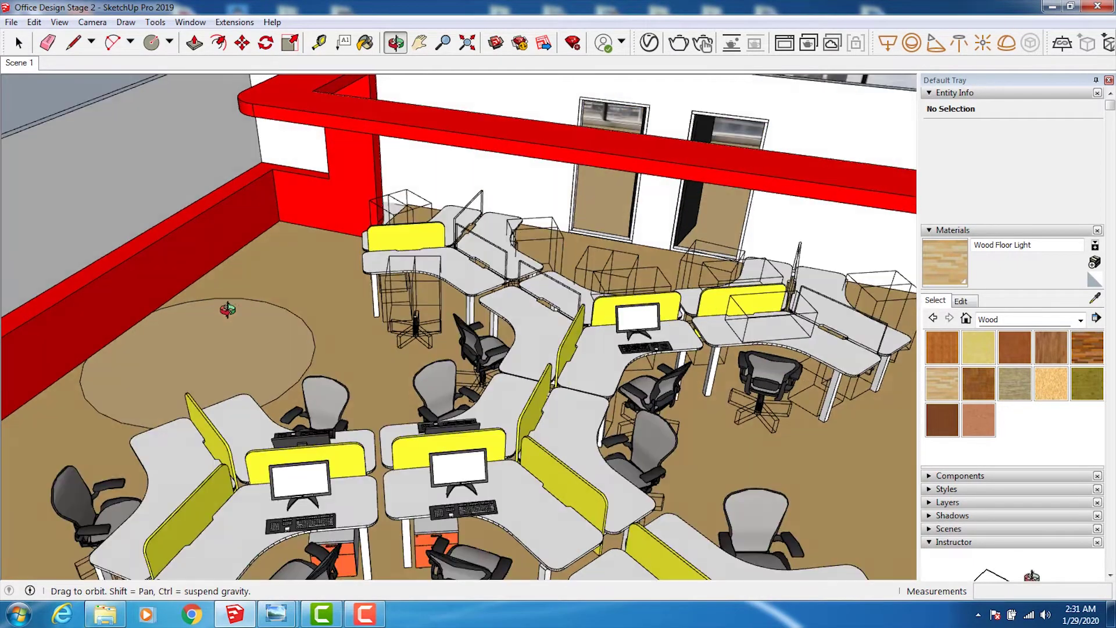
pyautogui.click(11, 22)
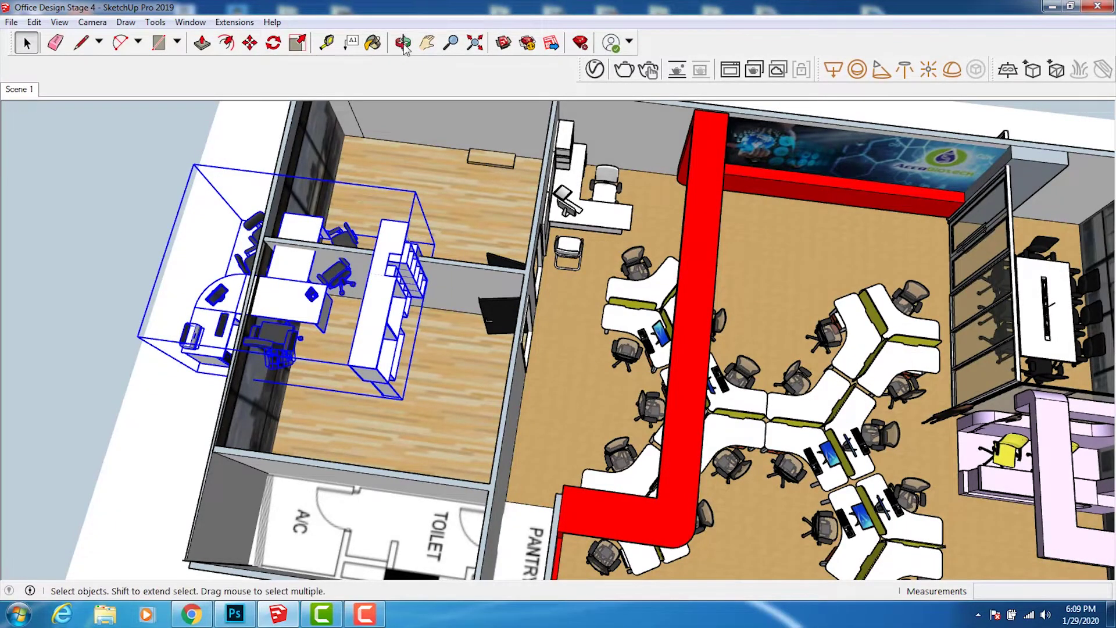
# Move the office furniture group into the room beside the toilet
pyautogui.moveTo(572, 351); pyautogui.dragTo(773, 378)
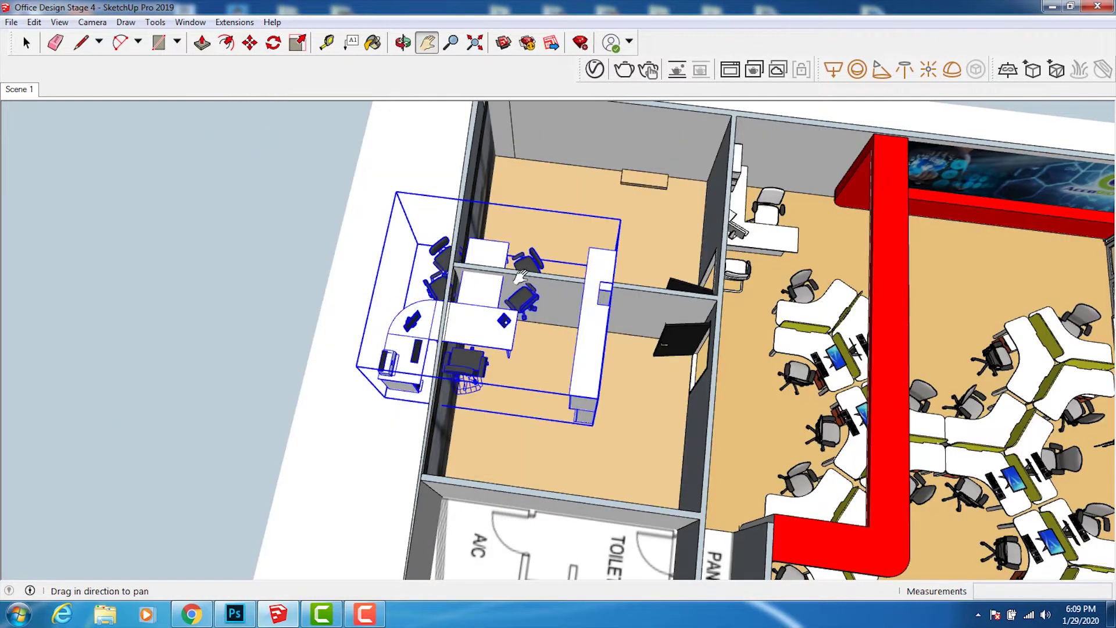
pyautogui.press('o')
pyautogui.moveTo(427, 361); pyautogui.dragTo(766, 430)
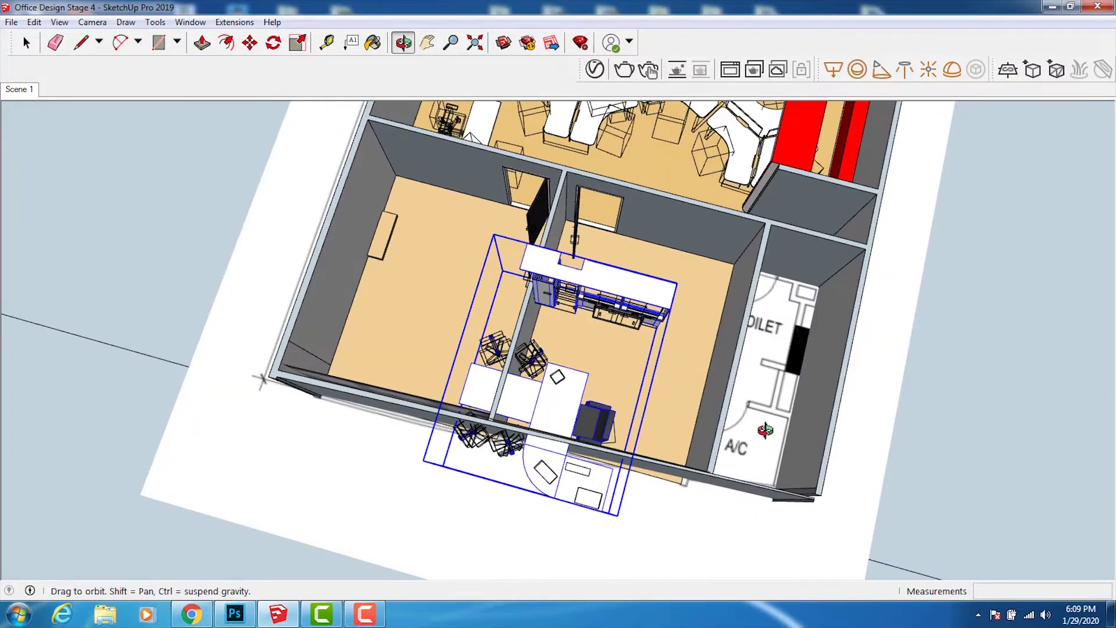
pyautogui.click(250, 44)
pyautogui.click(621, 304)
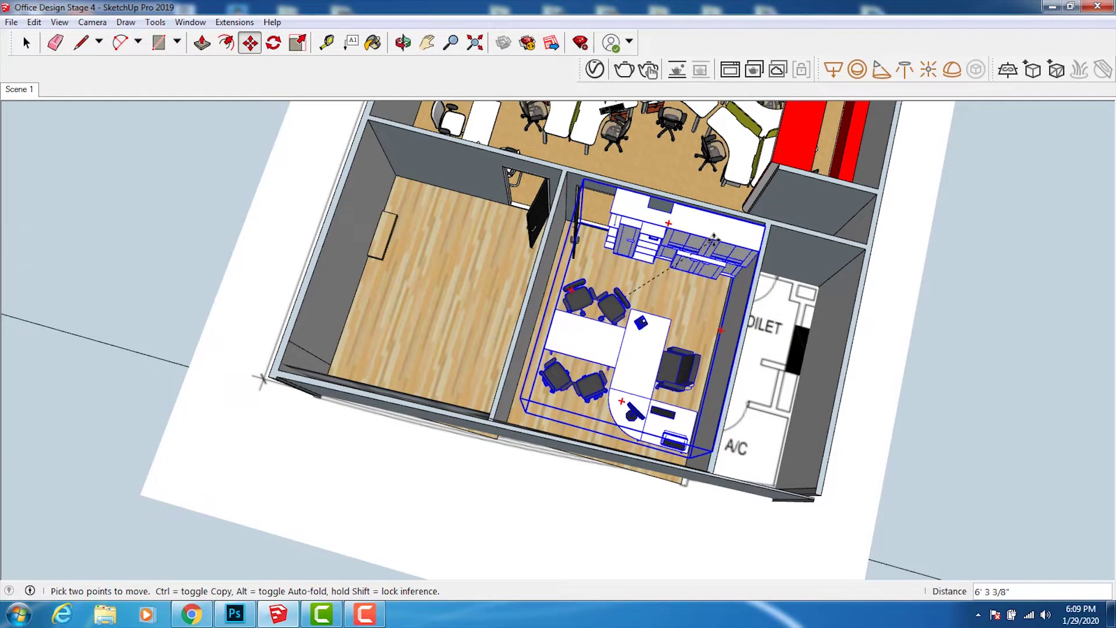
pyautogui.click(714, 236)
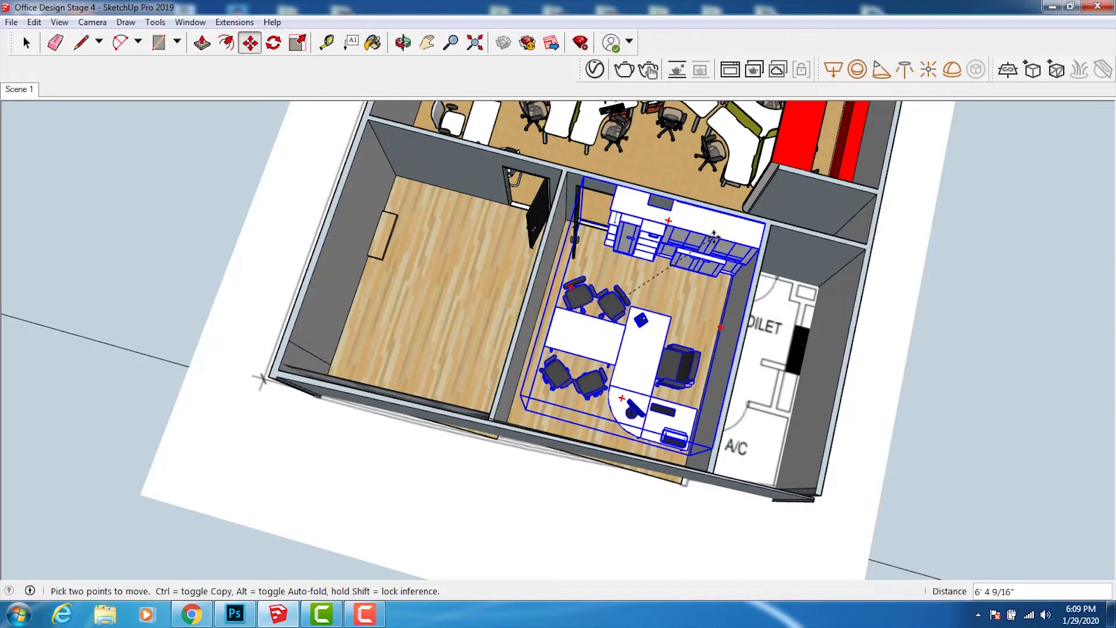
# Shift the furniture group again to refine its position within the room
pyautogui.click(403, 42)
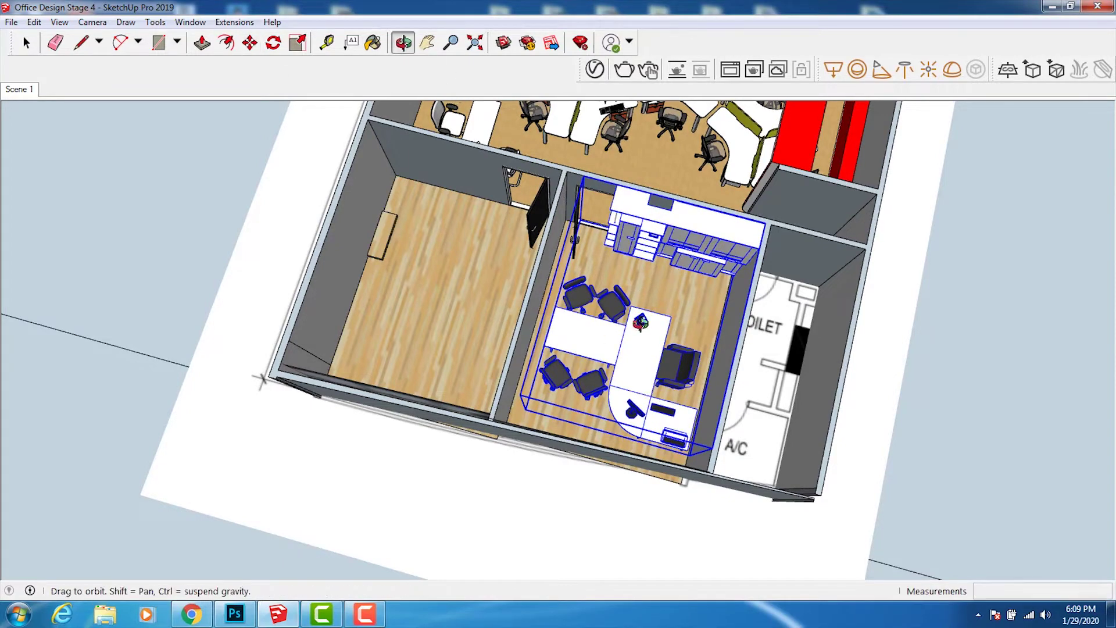
pyautogui.moveTo(610, 406)
pyautogui.mouseDown()
pyautogui.moveTo(646, 324)
pyautogui.moveTo(541, 301)
pyautogui.mouseUp()
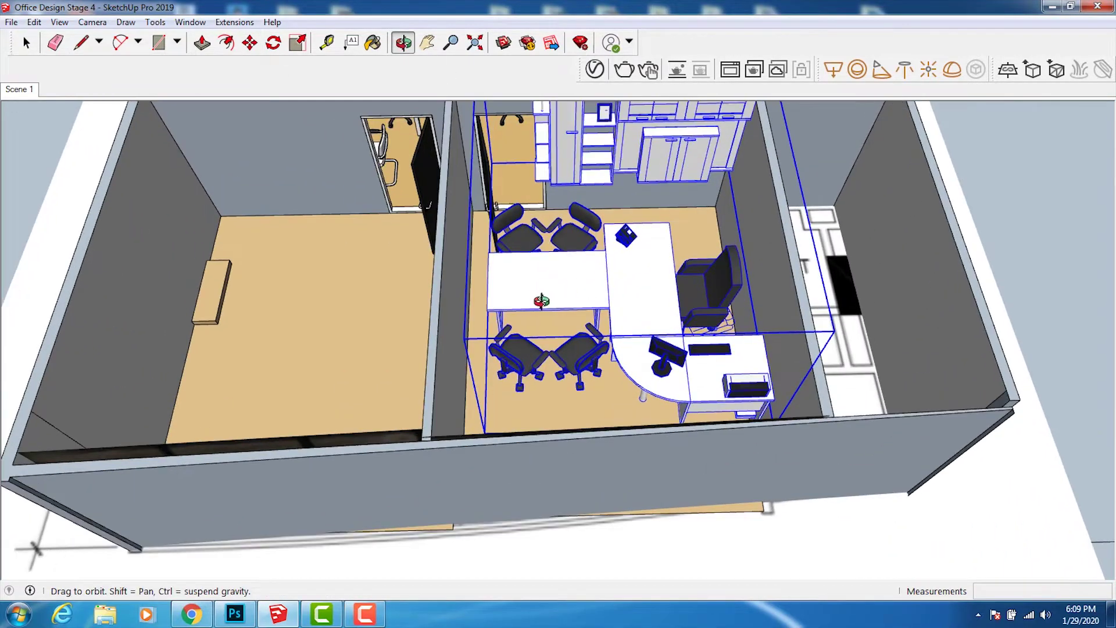
pyautogui.scroll(2, 570, 235)
pyautogui.scroll(2, 523, 221)
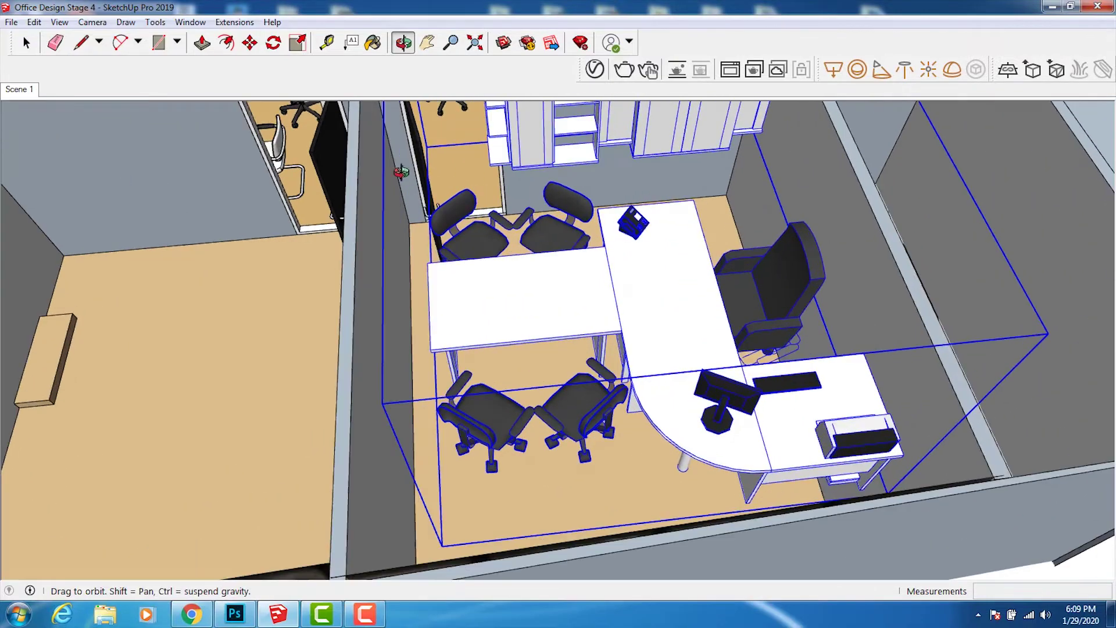
pyautogui.click(254, 47)
pyautogui.click(705, 297)
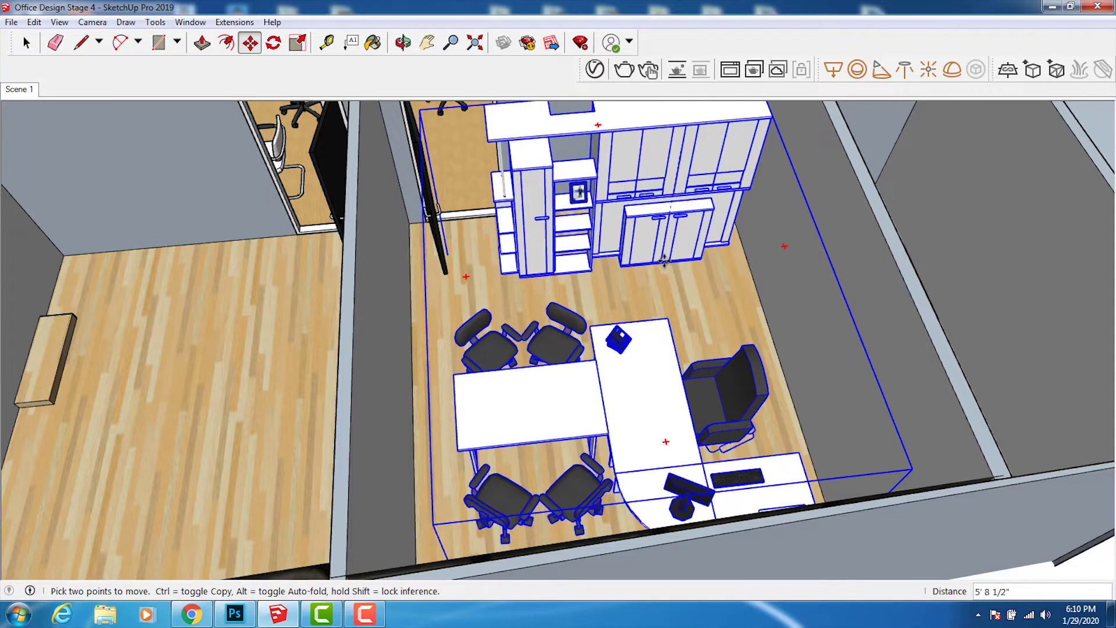
pyautogui.click(650, 288)
pyautogui.click(659, 287)
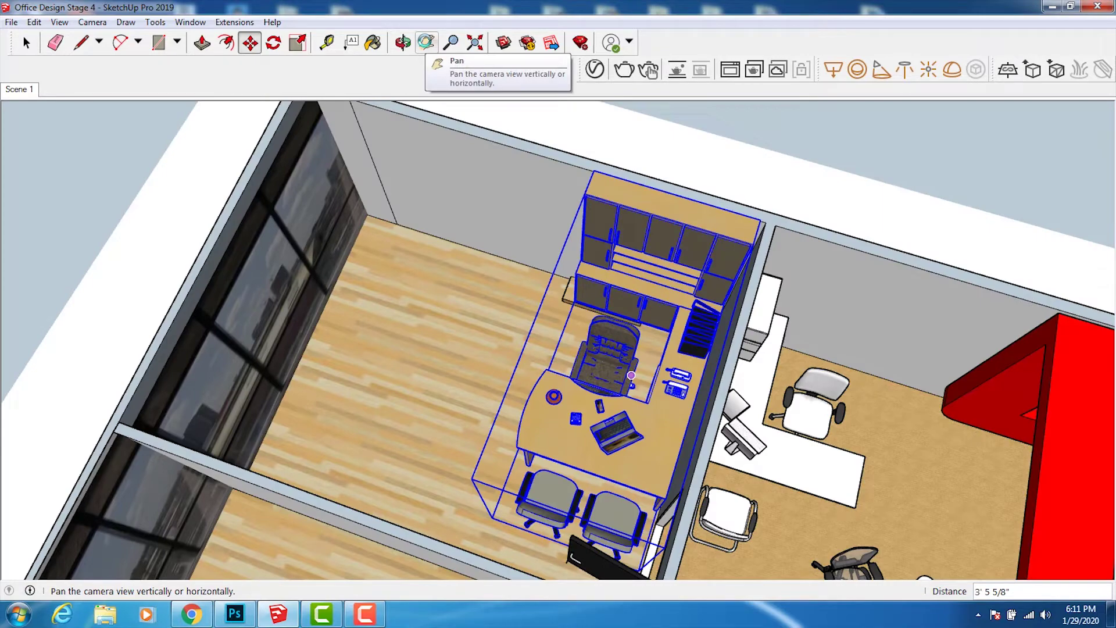
# Delete the corner office's desk, chairs and cabinet group
pyautogui.click(403, 42)
pyautogui.moveTo(661, 333)
pyautogui.mouseDown()
pyautogui.moveTo(833, 312)
pyautogui.moveTo(717, 318)
pyautogui.mouseUp()
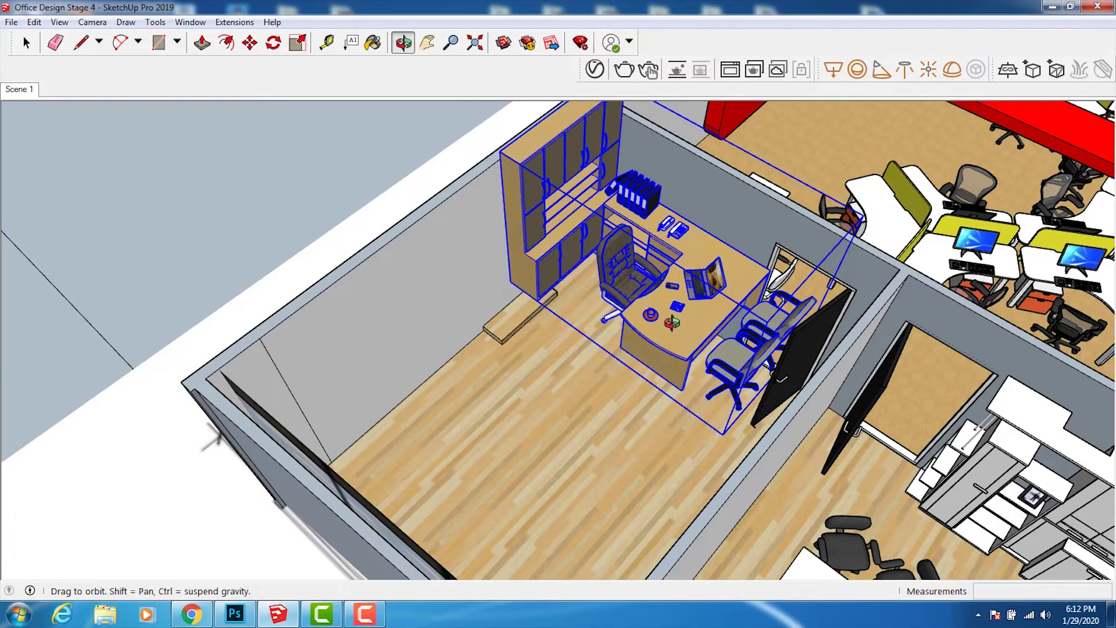
pyautogui.moveTo(672, 322)
pyautogui.mouseDown()
pyautogui.moveTo(512, 370)
pyautogui.moveTo(671, 384)
pyautogui.mouseUp()
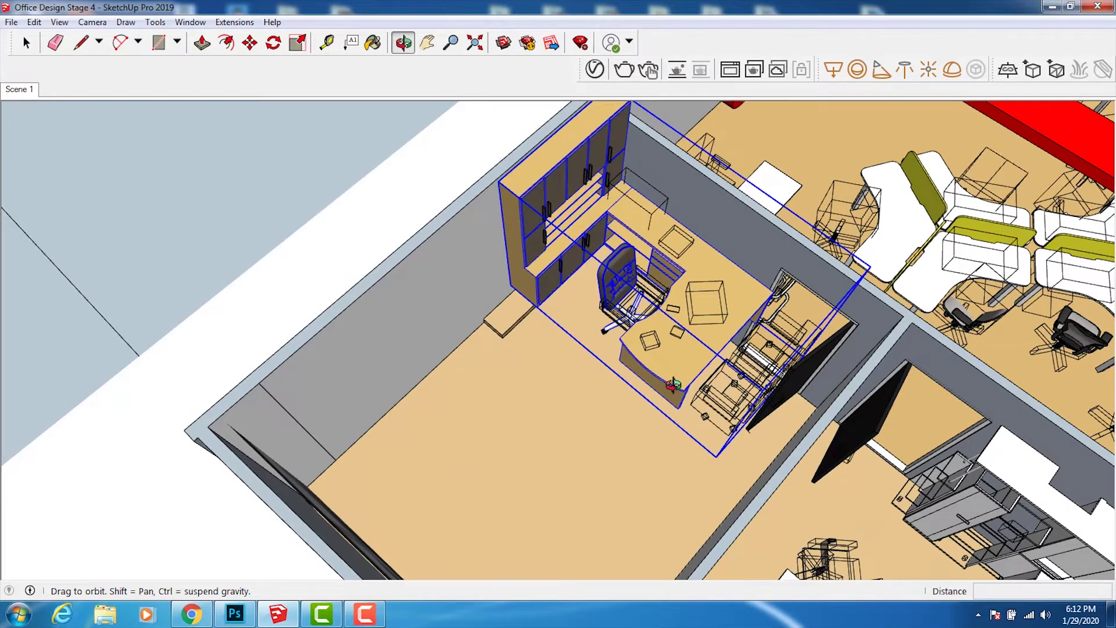
pyautogui.press('Delete')
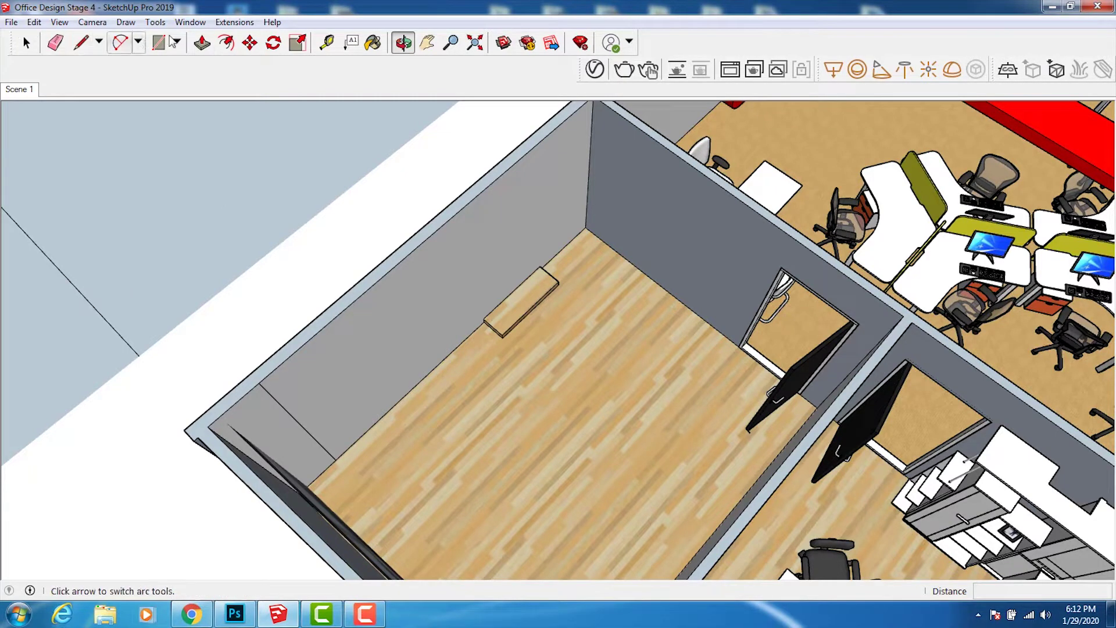
pyautogui.click(190, 22)
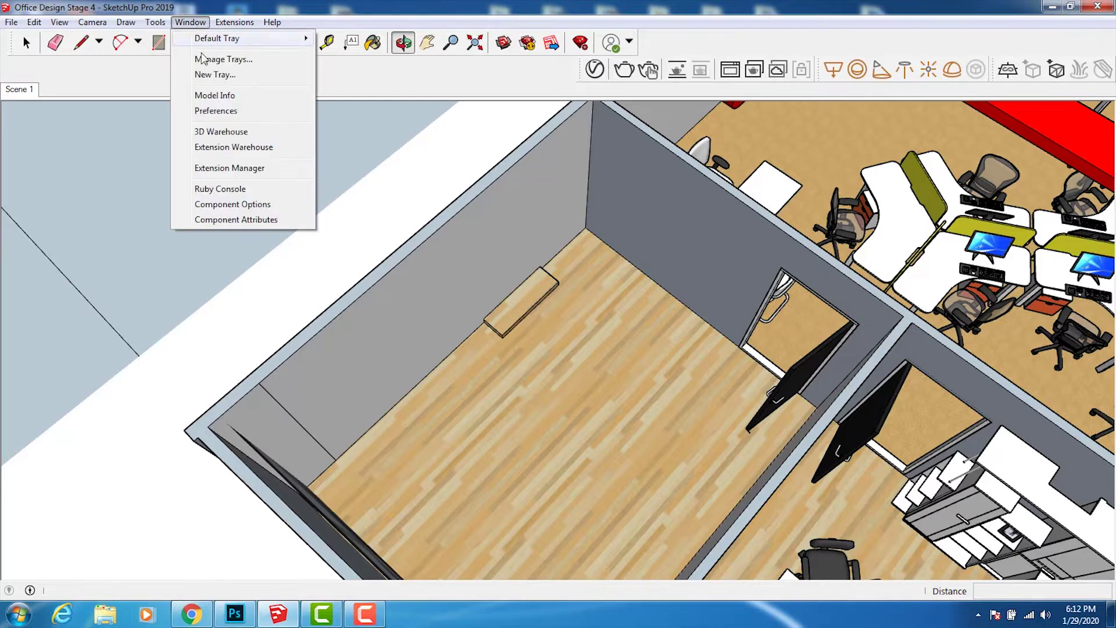
pyautogui.click(231, 138)
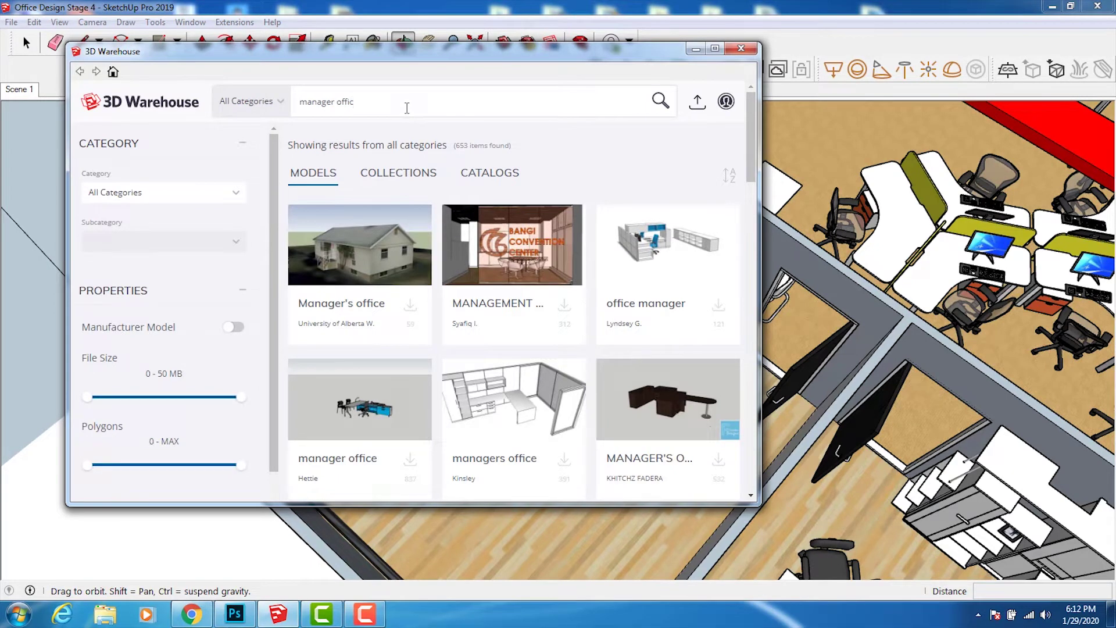
pyautogui.press('BackSpace')
pyautogui.press('BackSpace')
pyautogui.press('BackSpace')
pyautogui.write('c')
pyautogui.write('ectors ')
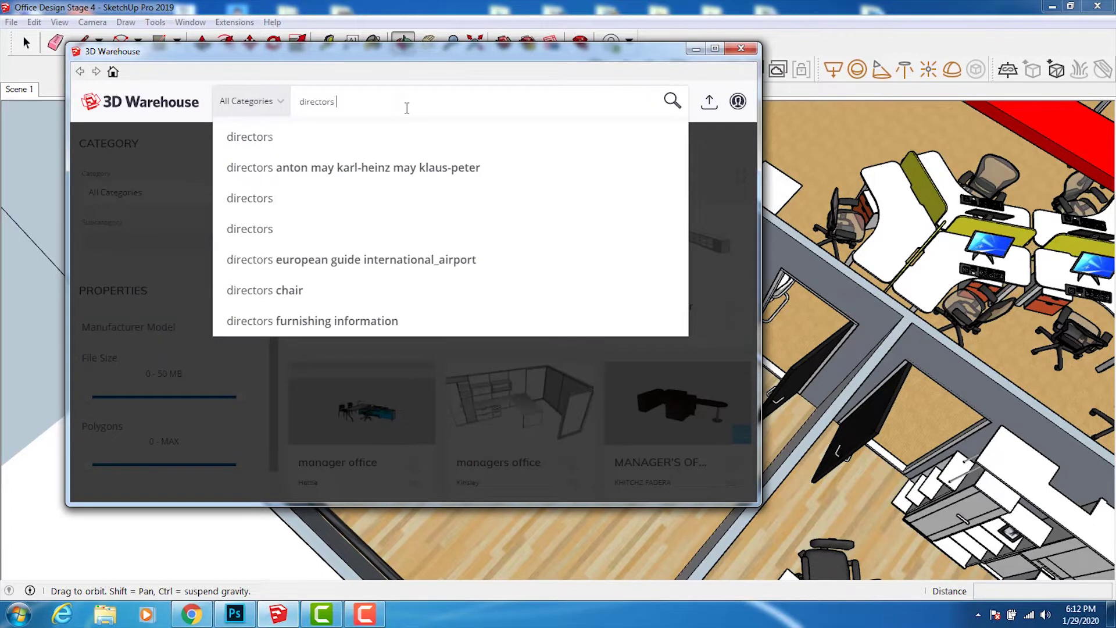
pyautogui.write('office')
pyautogui.press('Return')
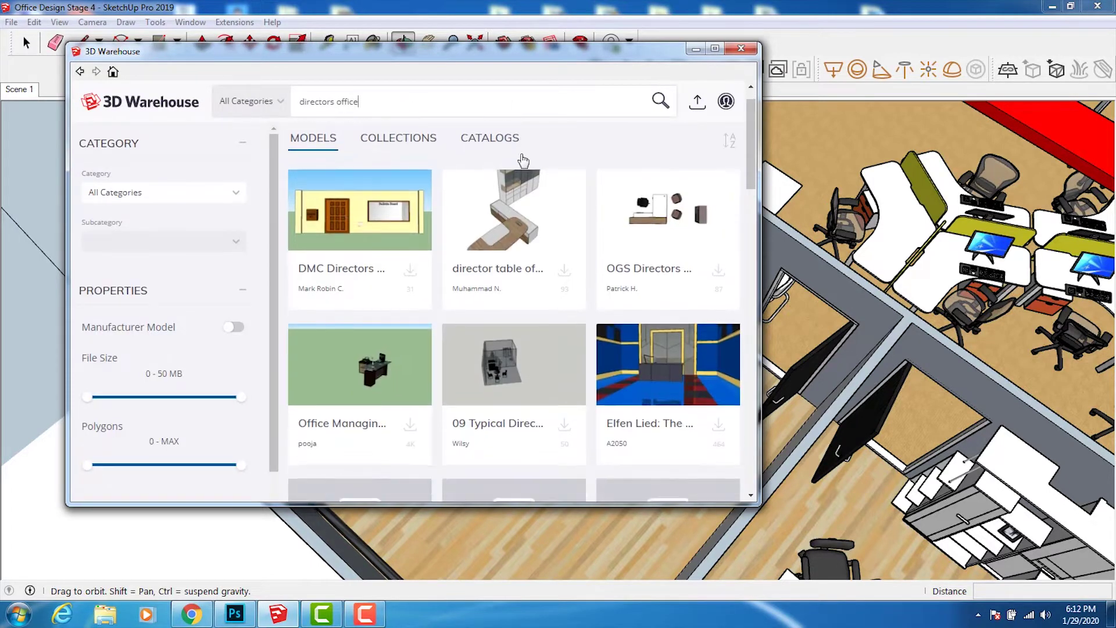
pyautogui.scroll(-3, 522, 160)
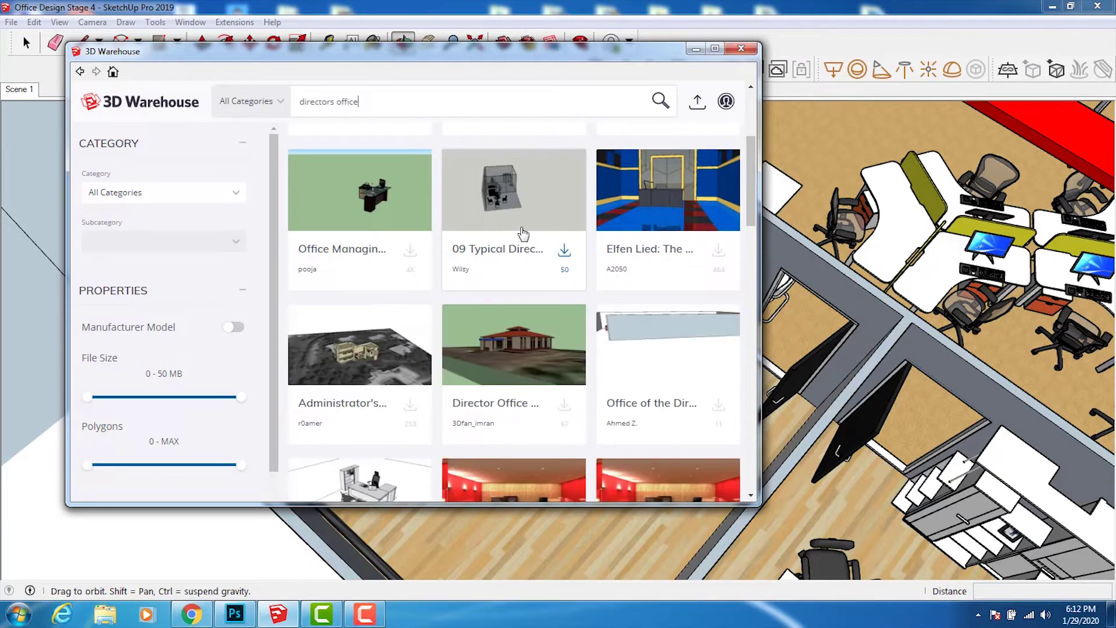
pyautogui.scroll(-3, 517, 244)
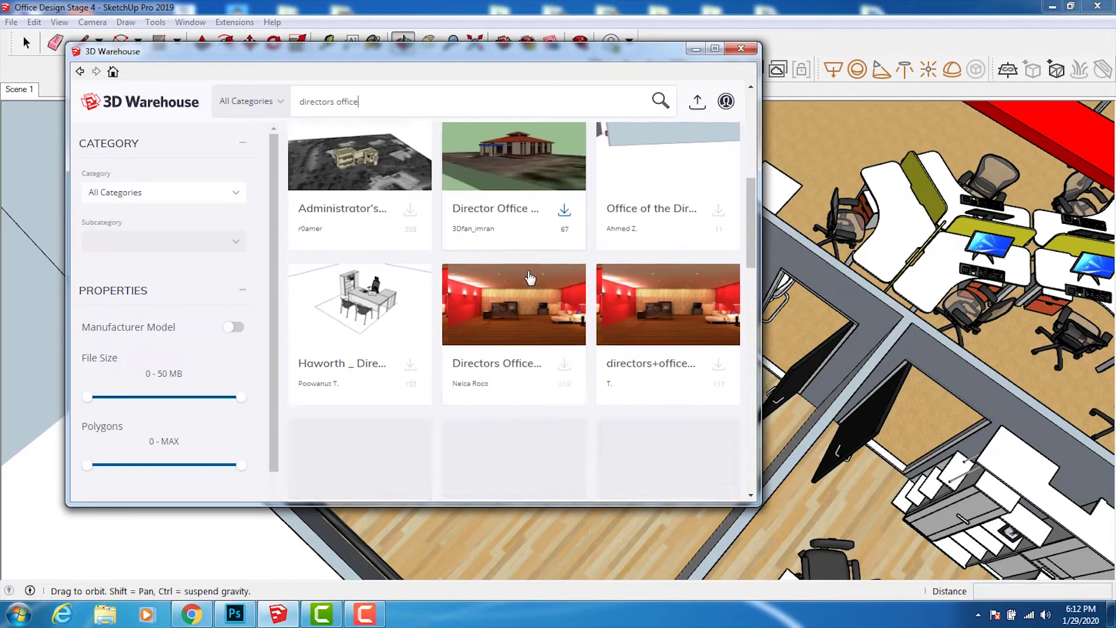
pyautogui.scroll(-3, 531, 278)
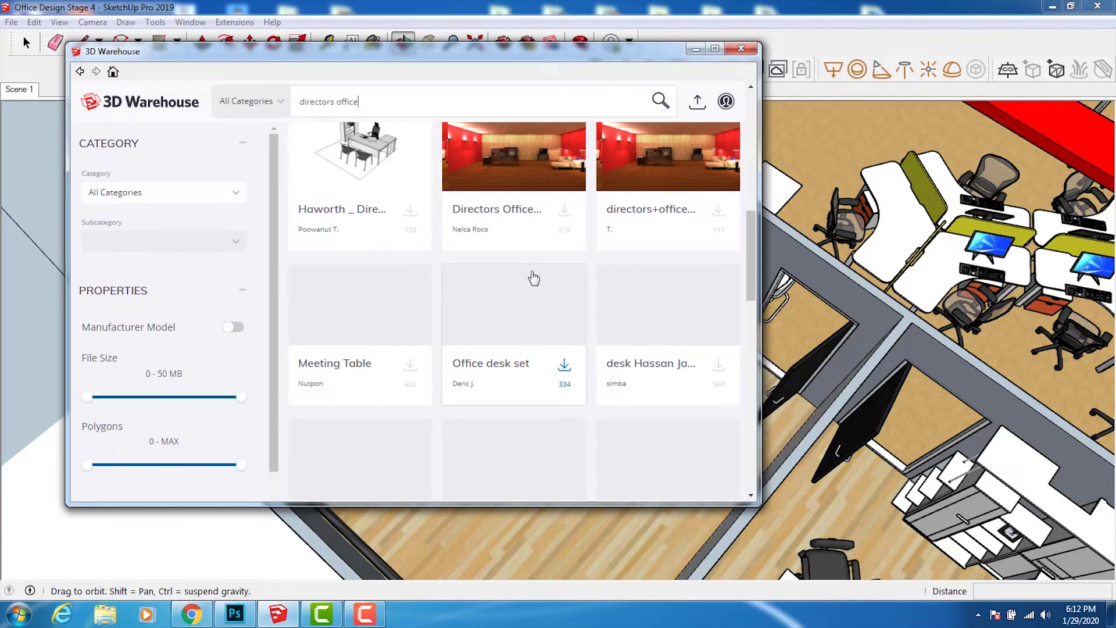
pyautogui.scroll(-1, 677, 303)
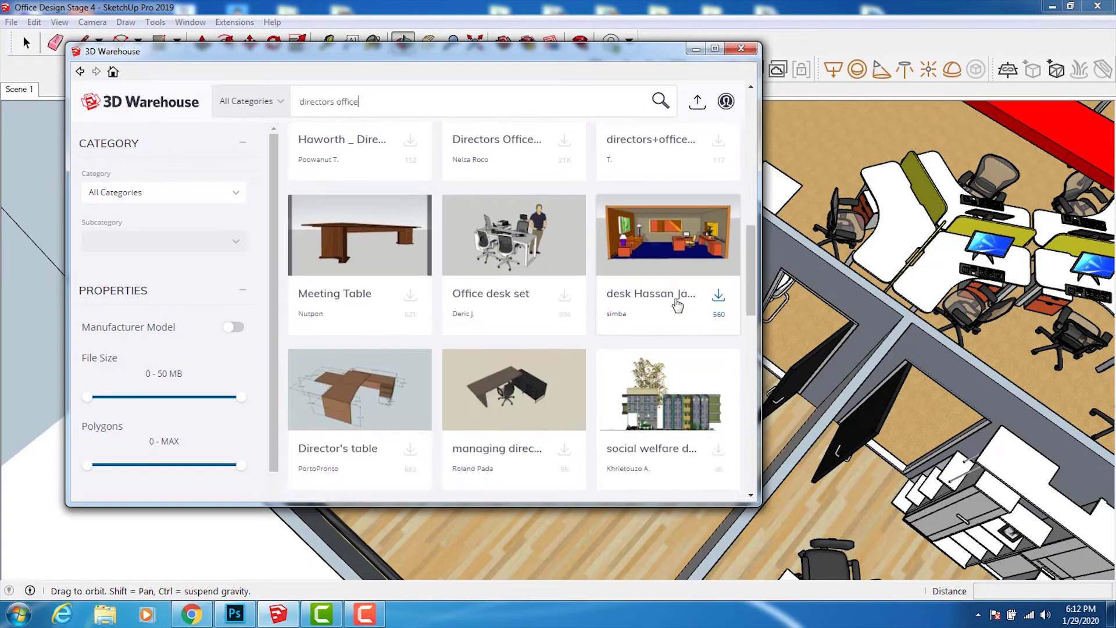
pyautogui.scroll(-2, 677, 304)
pyautogui.scroll(-3, 677, 303)
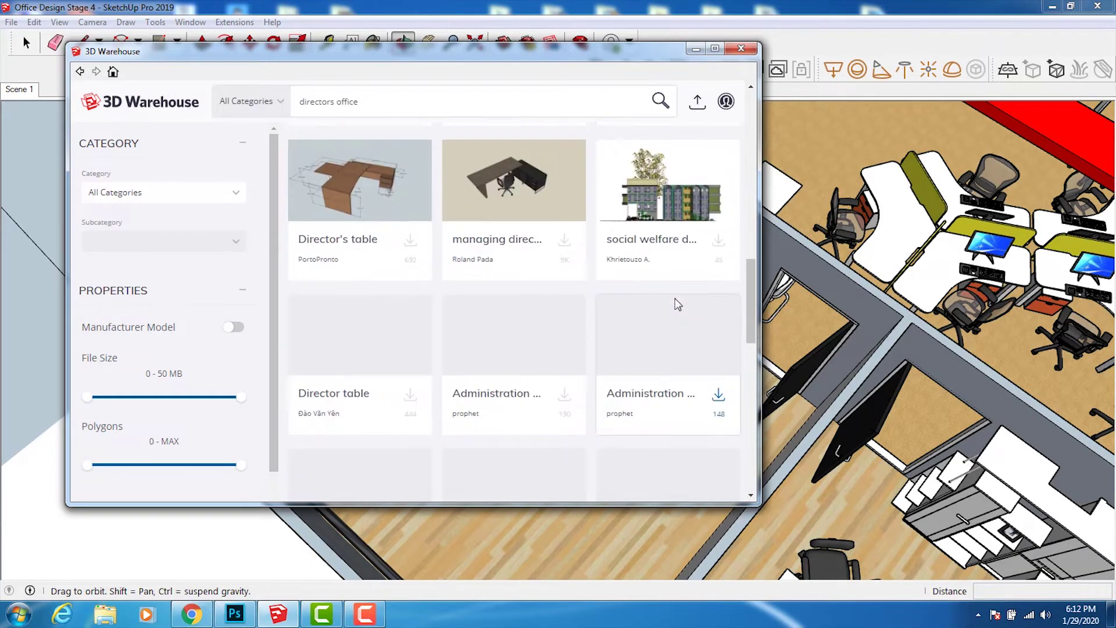
pyautogui.scroll(-3, 677, 303)
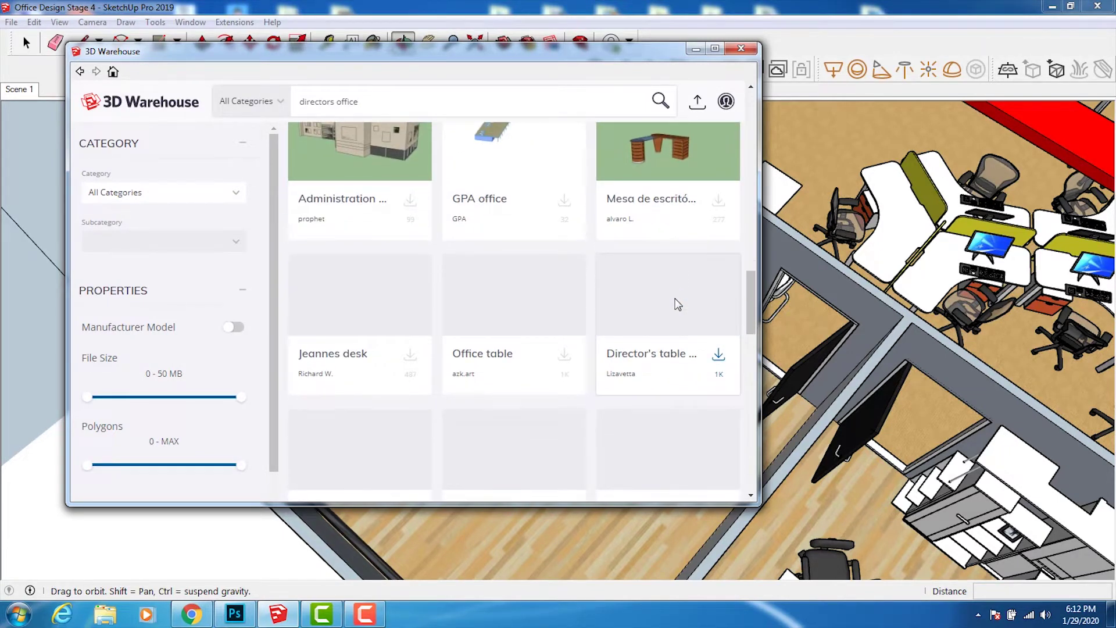
pyautogui.scroll(-3, 678, 304)
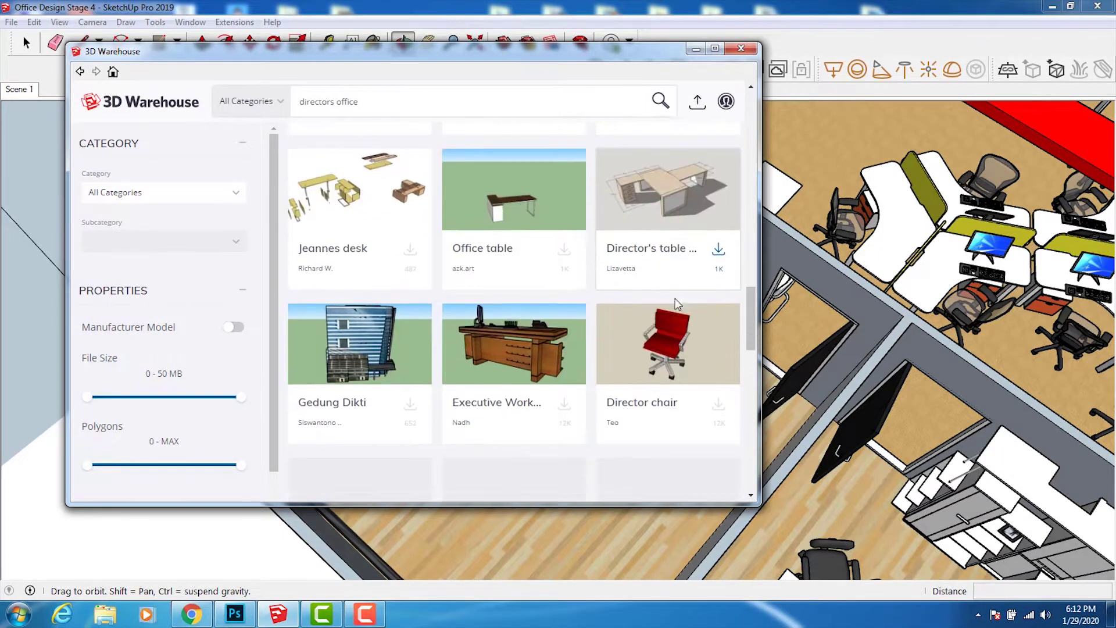
pyautogui.scroll(-3, 663, 301)
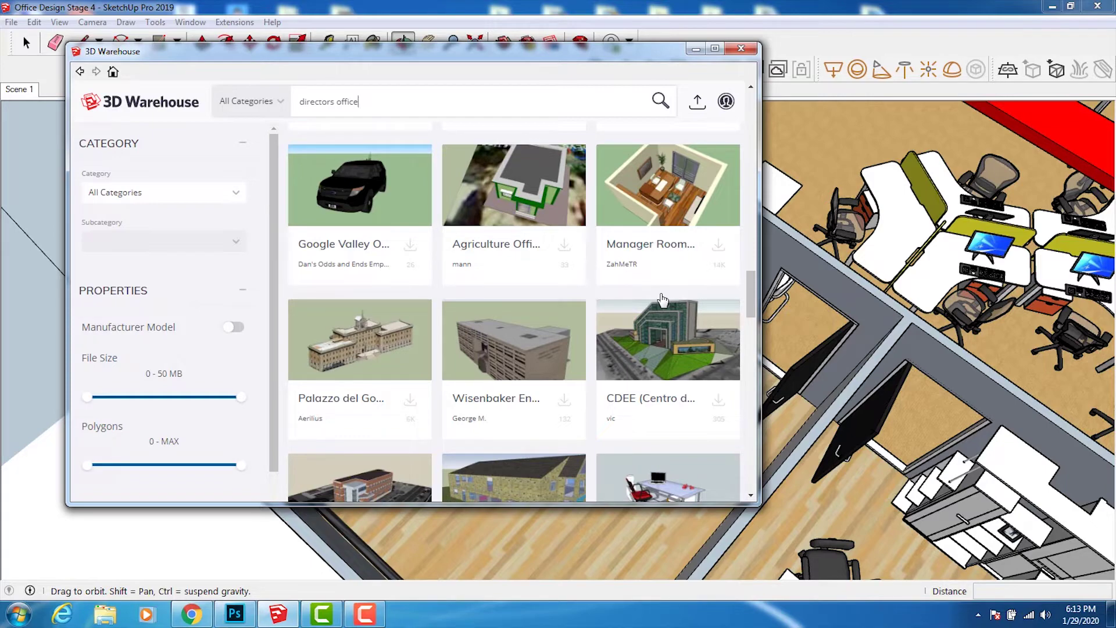
pyautogui.scroll(-1, 669, 287)
pyautogui.scroll(-3, 671, 291)
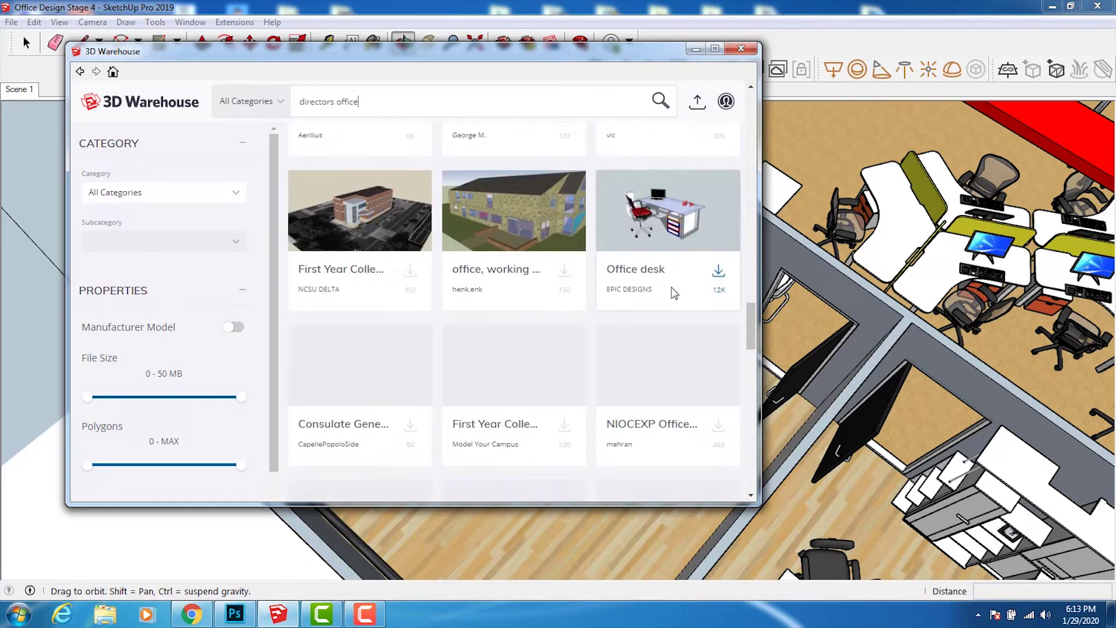
pyautogui.scroll(-2, 673, 292)
pyautogui.scroll(-4, 674, 293)
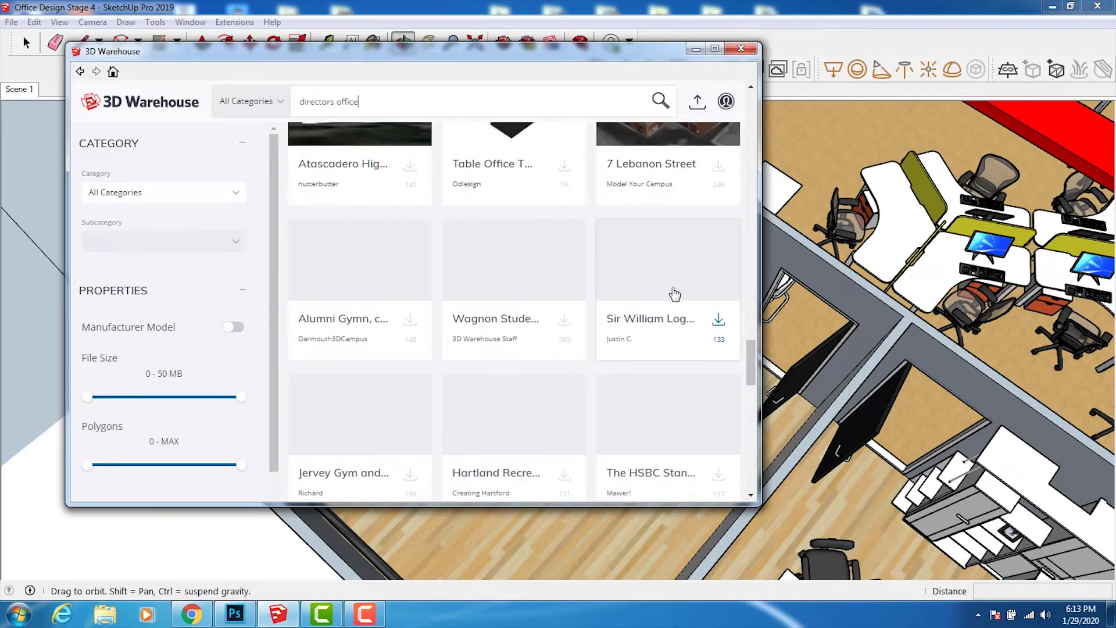
pyautogui.scroll(-3, 674, 294)
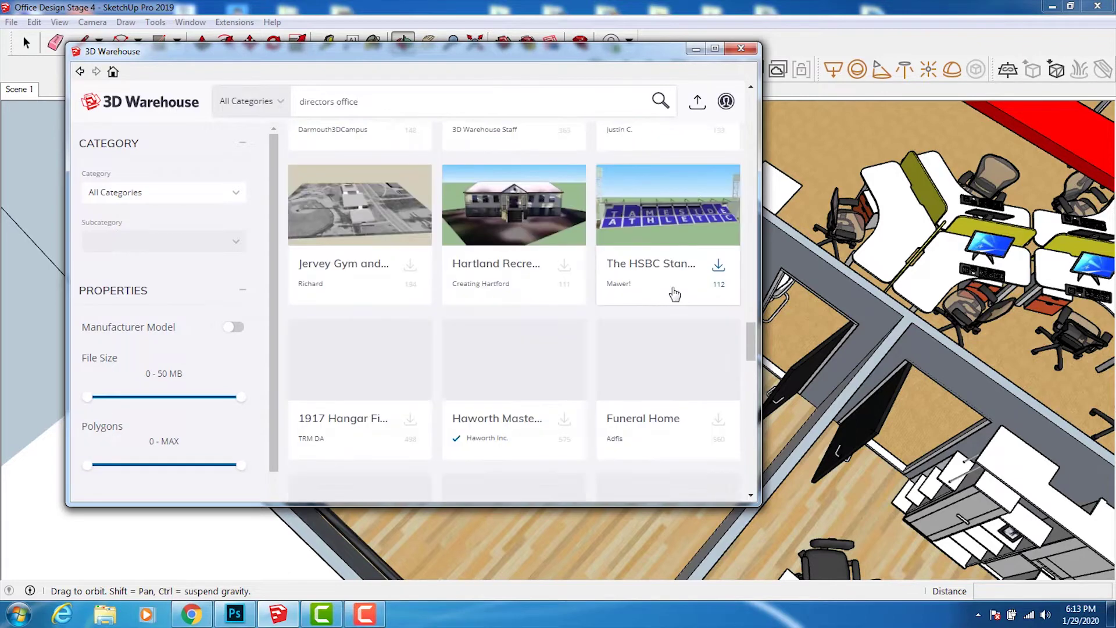
pyautogui.scroll(-2, 676, 292)
pyautogui.scroll(-2, 683, 293)
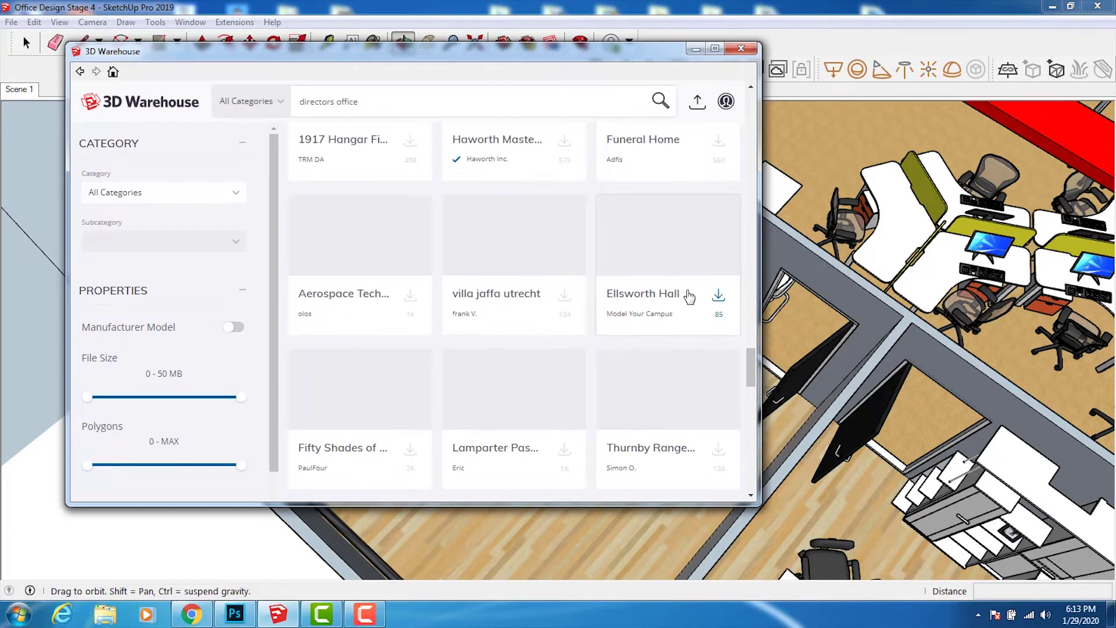
pyautogui.scroll(-1, 689, 295)
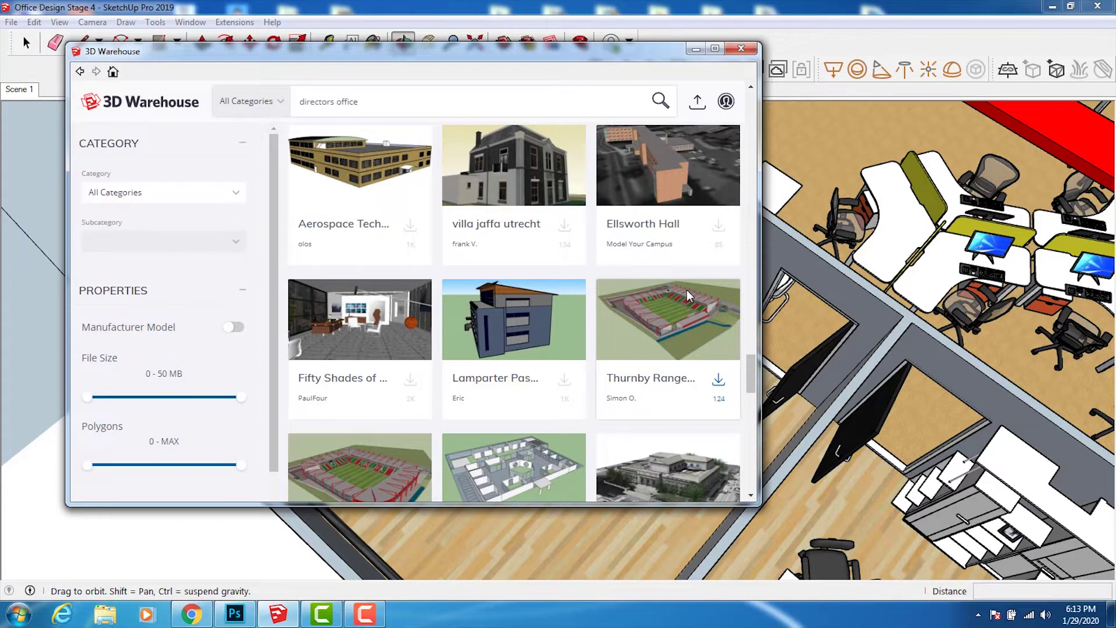
pyautogui.scroll(-1, 687, 293)
pyautogui.scroll(-1, 688, 296)
pyautogui.scroll(-2, 685, 291)
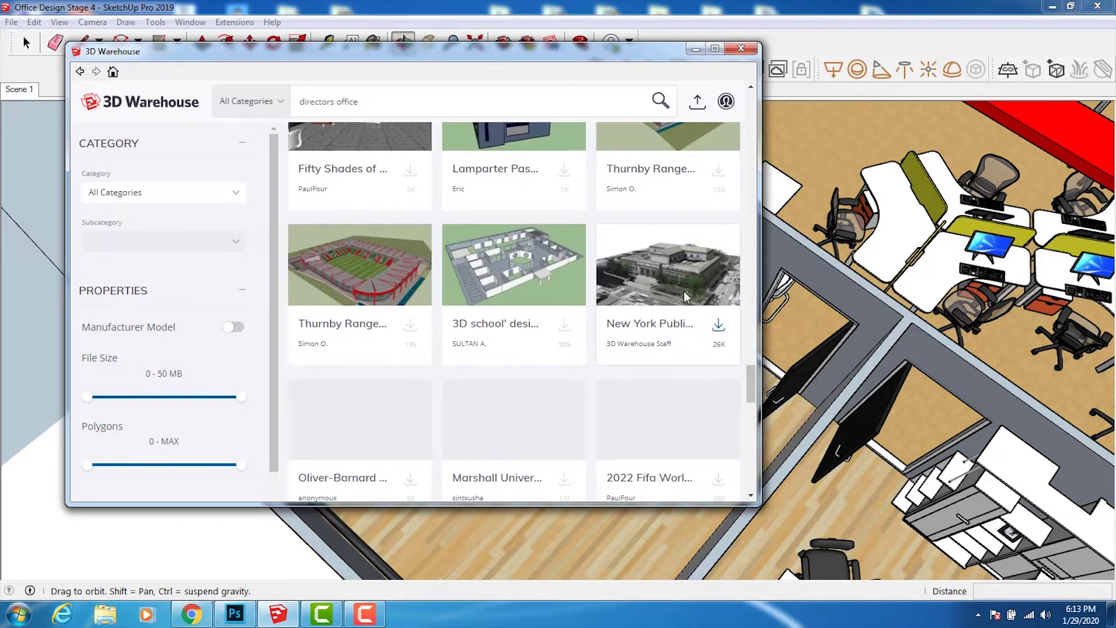
pyautogui.scroll(-2, 685, 291)
pyautogui.scroll(-2, 687, 298)
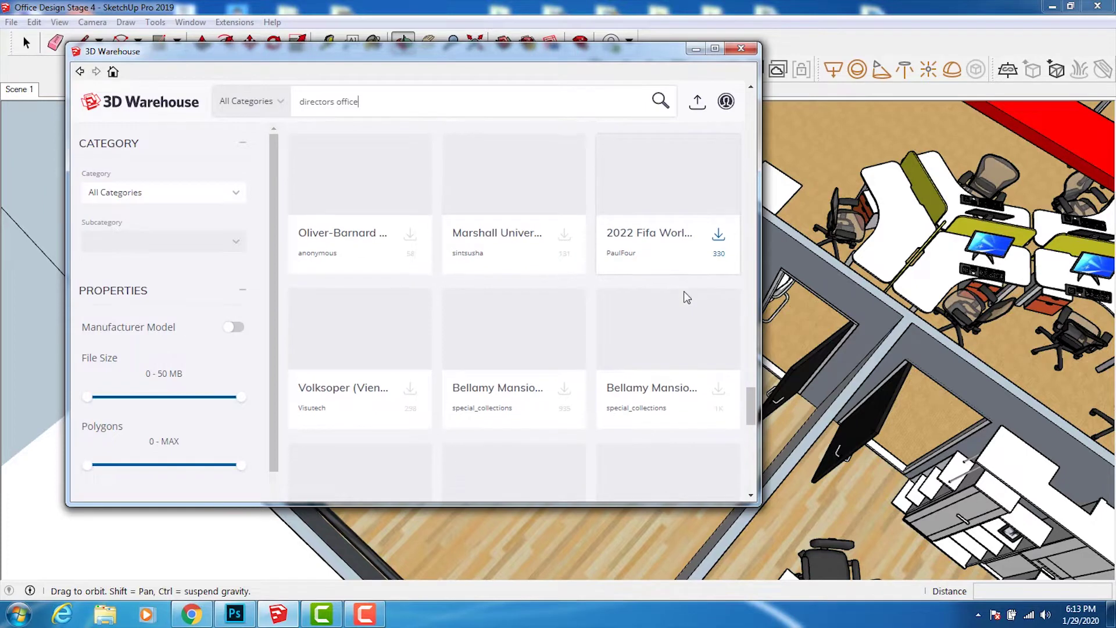
pyautogui.scroll(-1, 685, 298)
pyautogui.scroll(-1, 684, 299)
pyautogui.scroll(-1, 683, 302)
pyautogui.scroll(-2, 683, 303)
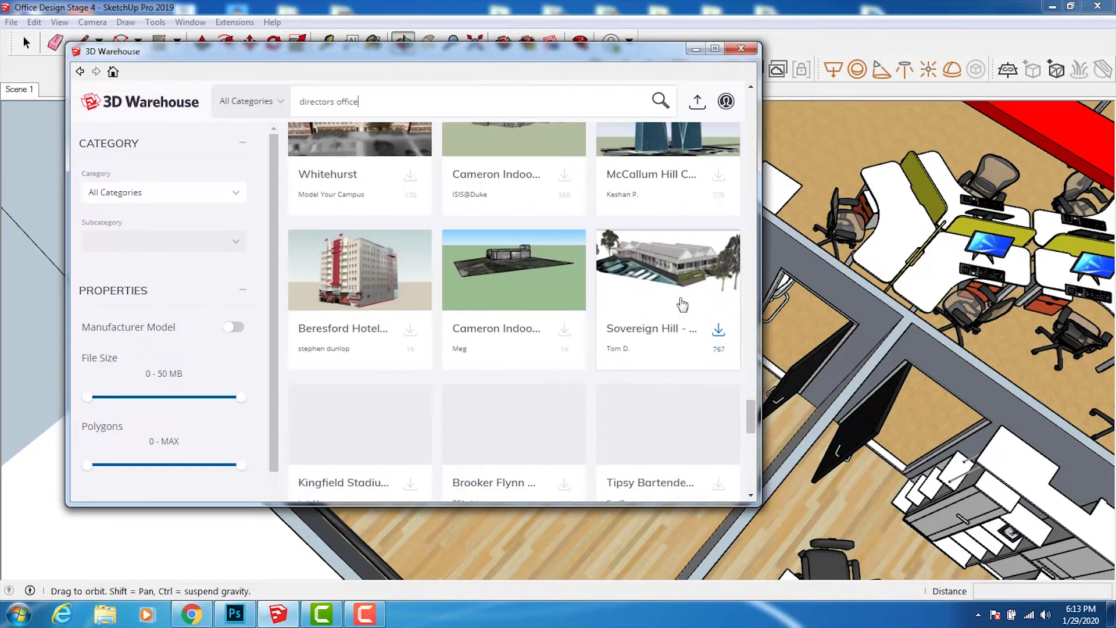
pyautogui.scroll(-1, 682, 303)
pyautogui.scroll(-3, 682, 304)
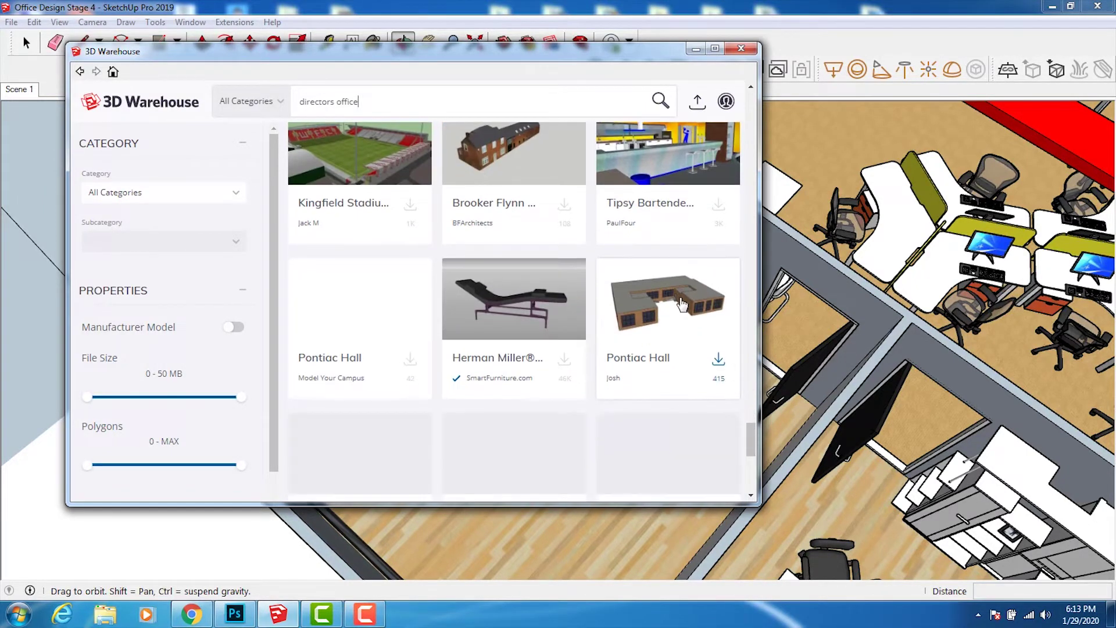
pyautogui.scroll(-2, 682, 304)
pyautogui.scroll(-3, 683, 303)
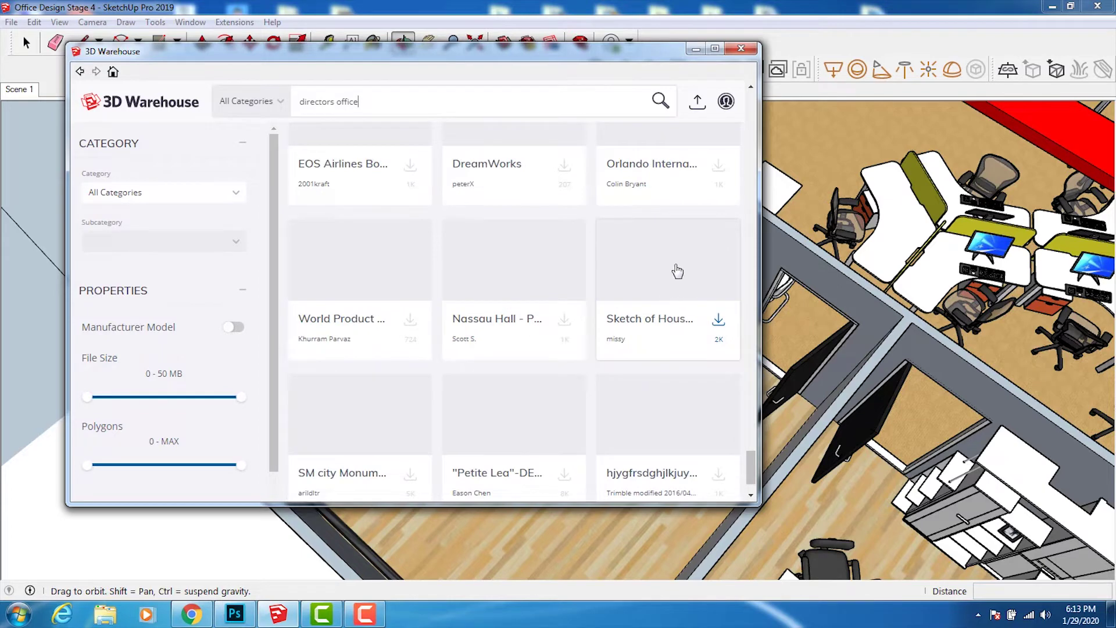
# Close the 3D Warehouse without importing and pan over toward the red-banded desk area
pyautogui.click(744, 50)
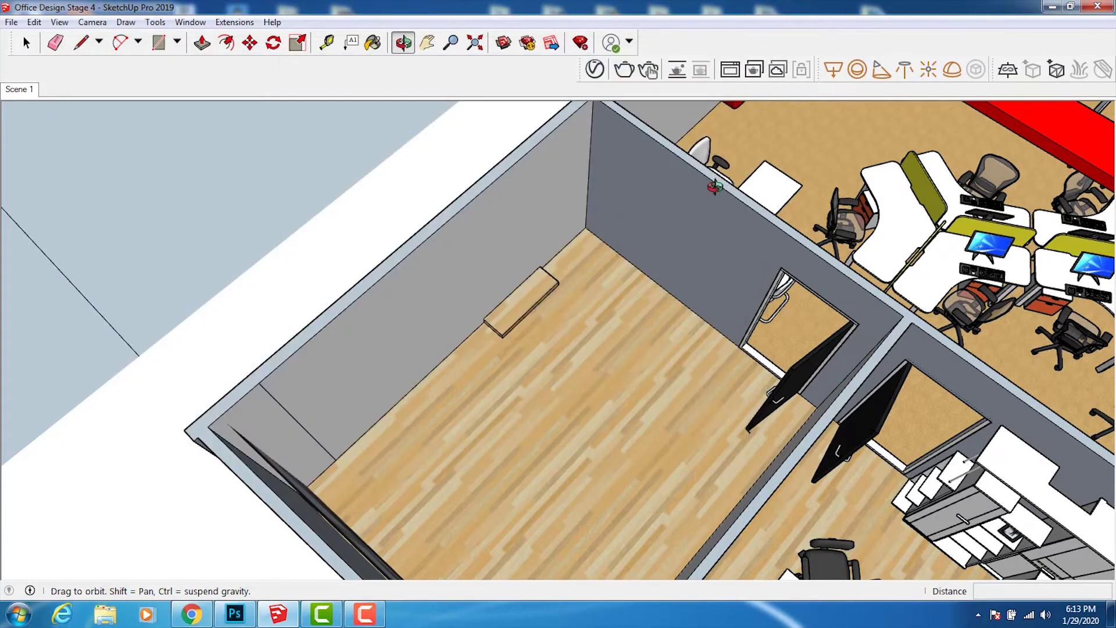
pyautogui.click(427, 43)
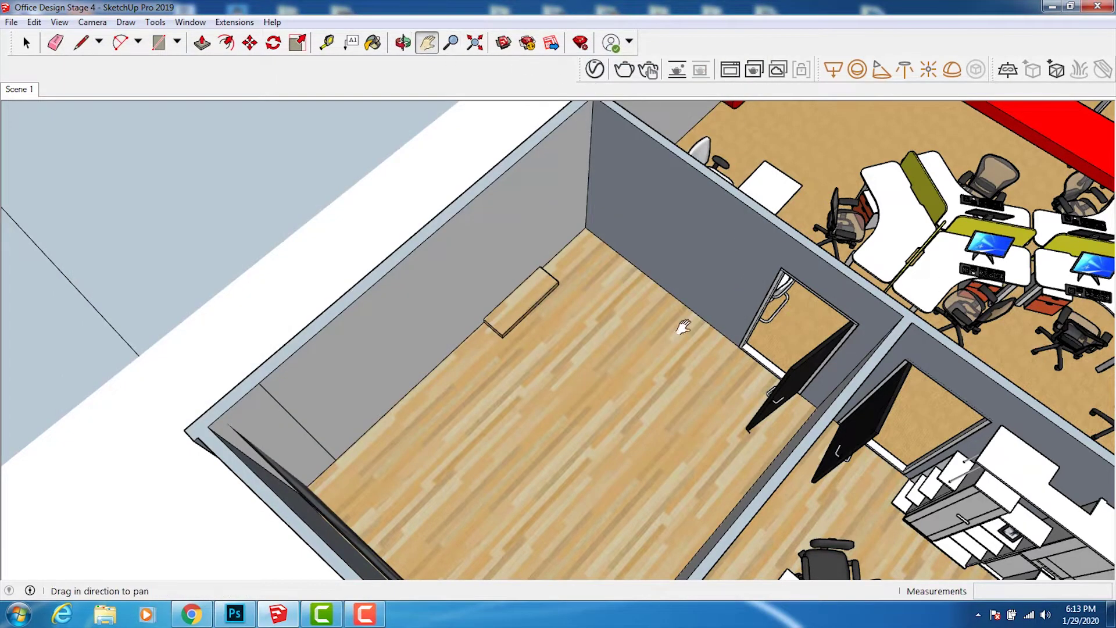
pyautogui.moveTo(678, 319); pyautogui.dragTo(443, 391)
pyautogui.moveTo(750, 297)
pyautogui.mouseDown()
pyautogui.moveTo(599, 295)
pyautogui.moveTo(507, 311)
pyautogui.mouseUp()
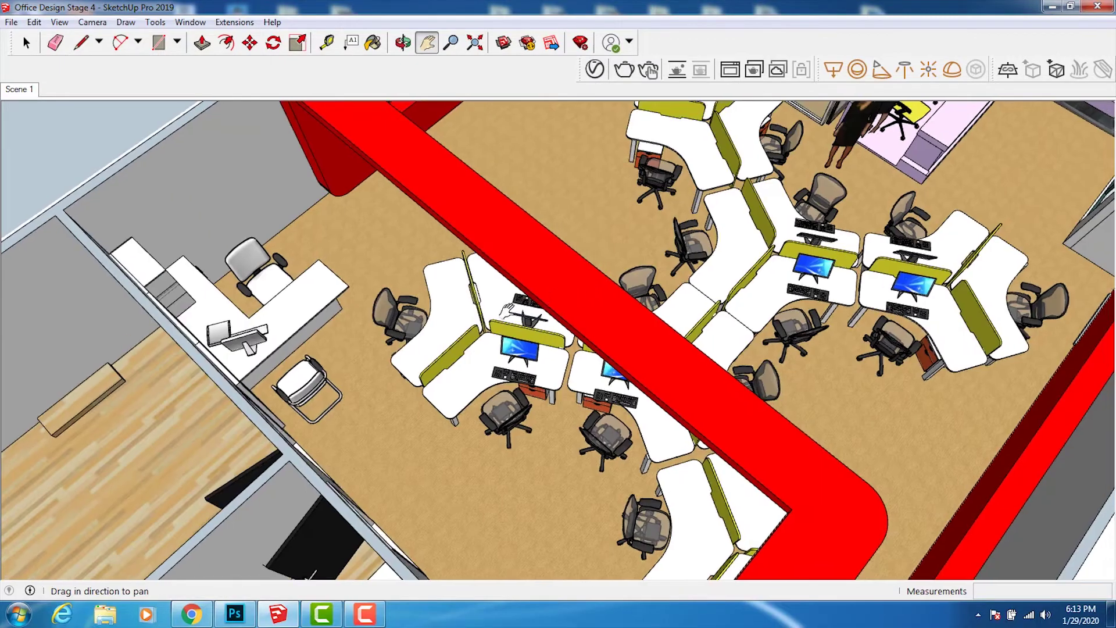
pyautogui.click(403, 42)
pyautogui.moveTo(1031, 263)
pyautogui.mouseDown()
pyautogui.moveTo(578, 237)
pyautogui.moveTo(715, 257)
pyautogui.mouseUp()
# Zoom and orbit to a close, angled view of the white panel above the red counter
pyautogui.click(427, 43)
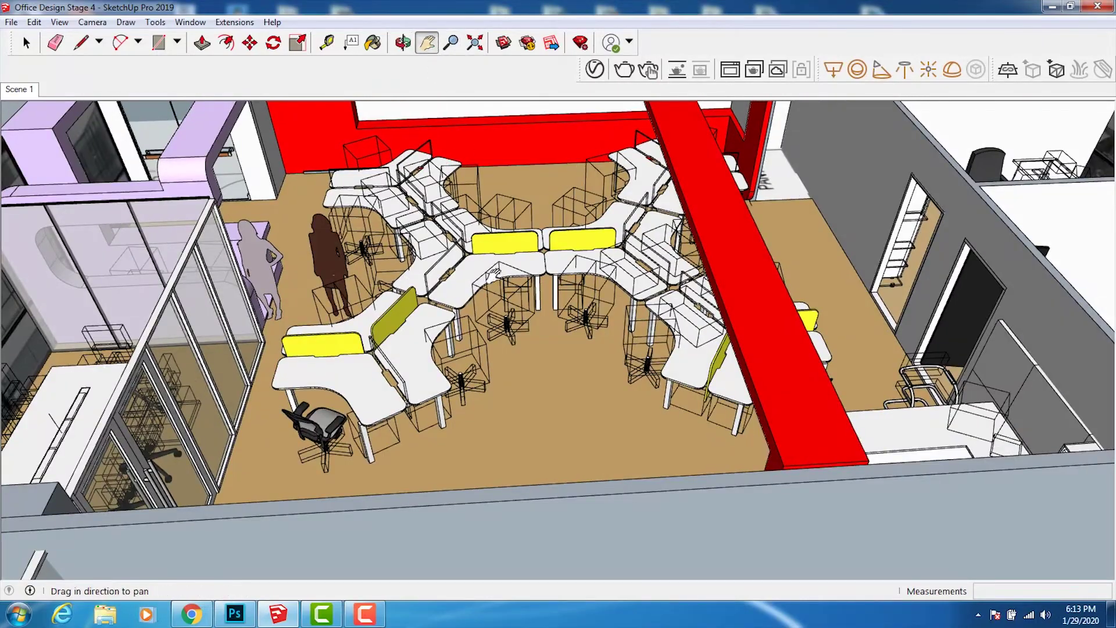
pyautogui.moveTo(505, 395); pyautogui.dragTo(515, 558)
pyautogui.scroll(5, 560, 291)
pyautogui.scroll(5, 560, 292)
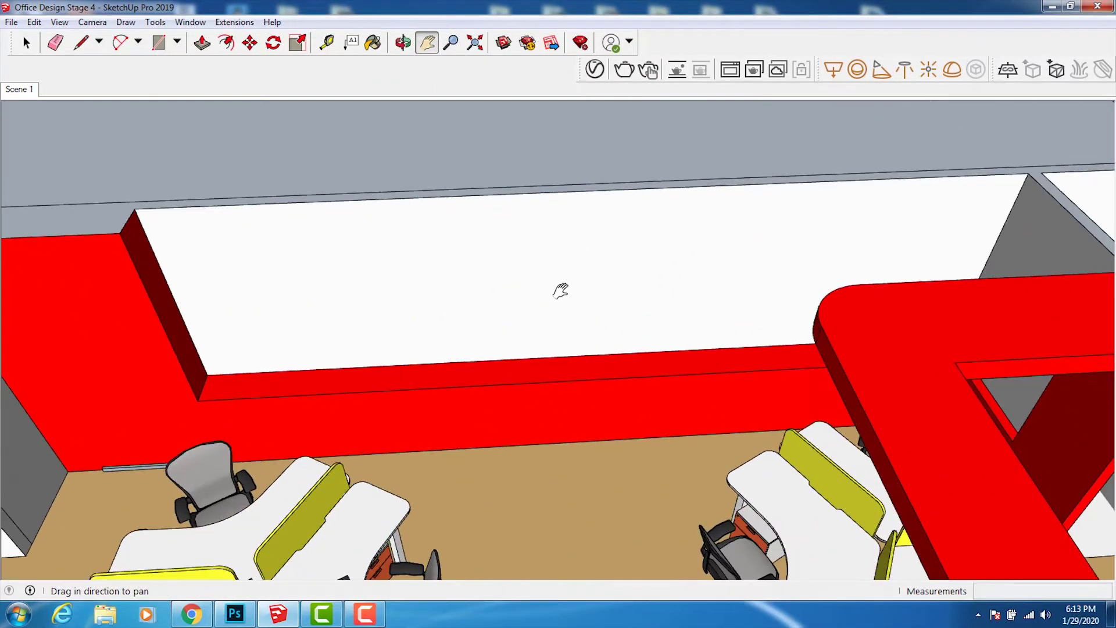
pyautogui.click(403, 43)
pyautogui.moveTo(383, 189); pyautogui.dragTo(561, 244)
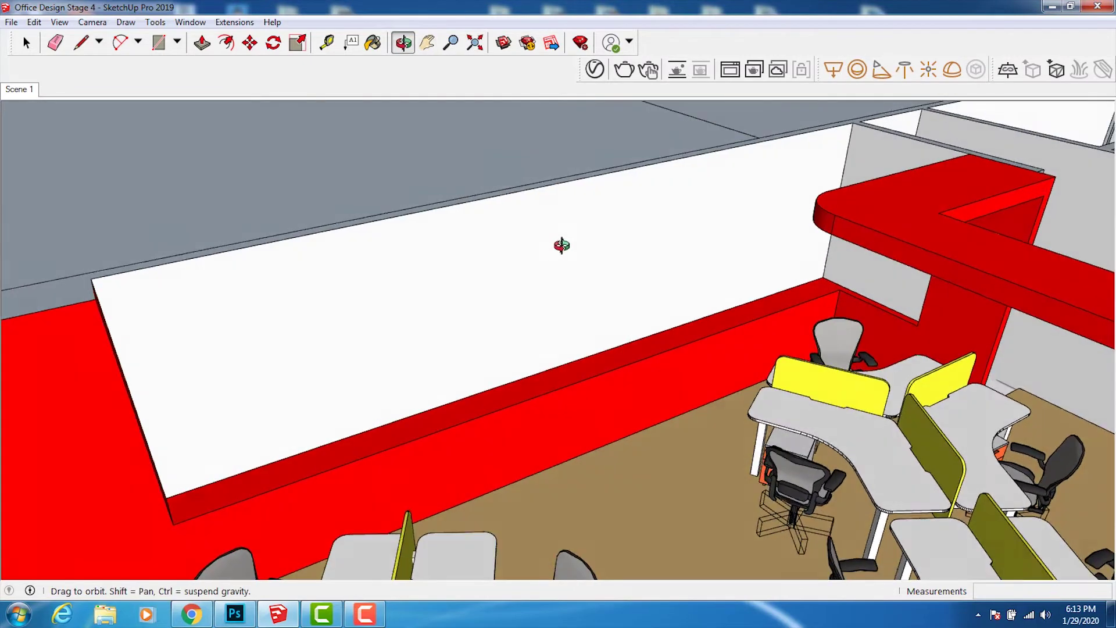
pyautogui.moveTo(225, 194); pyautogui.dragTo(175, 199)
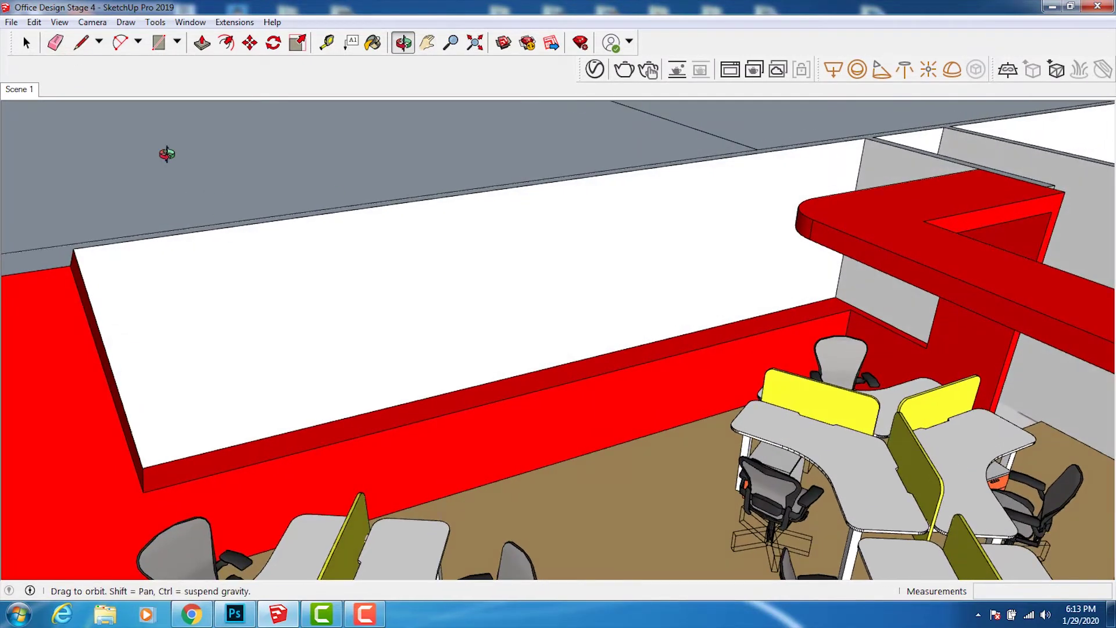
pyautogui.click(34, 22)
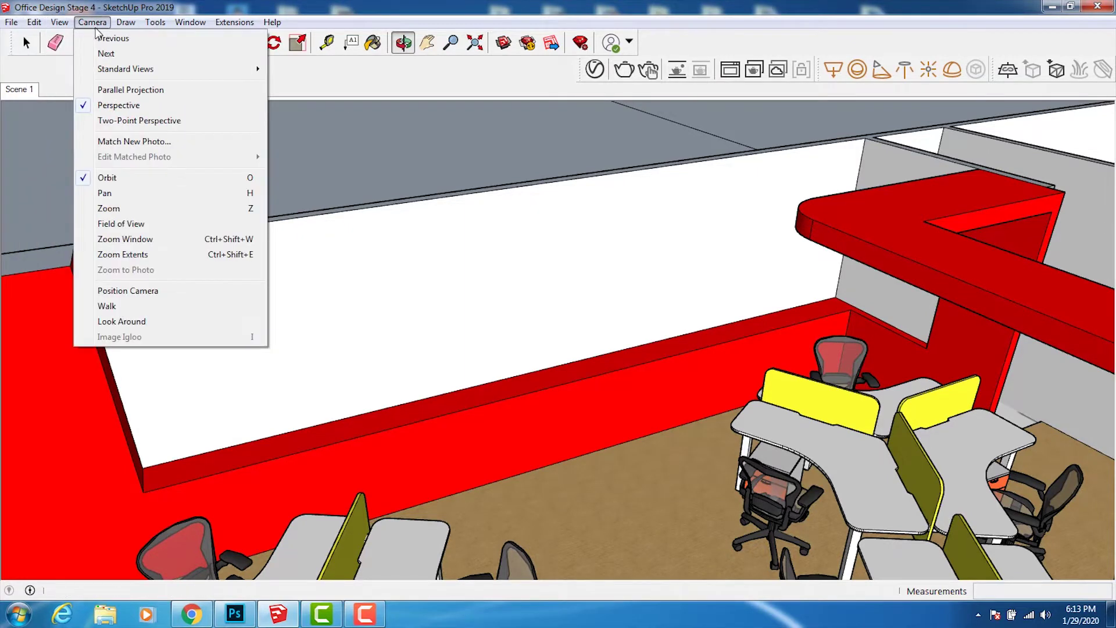
pyautogui.moveTo(12, 22)
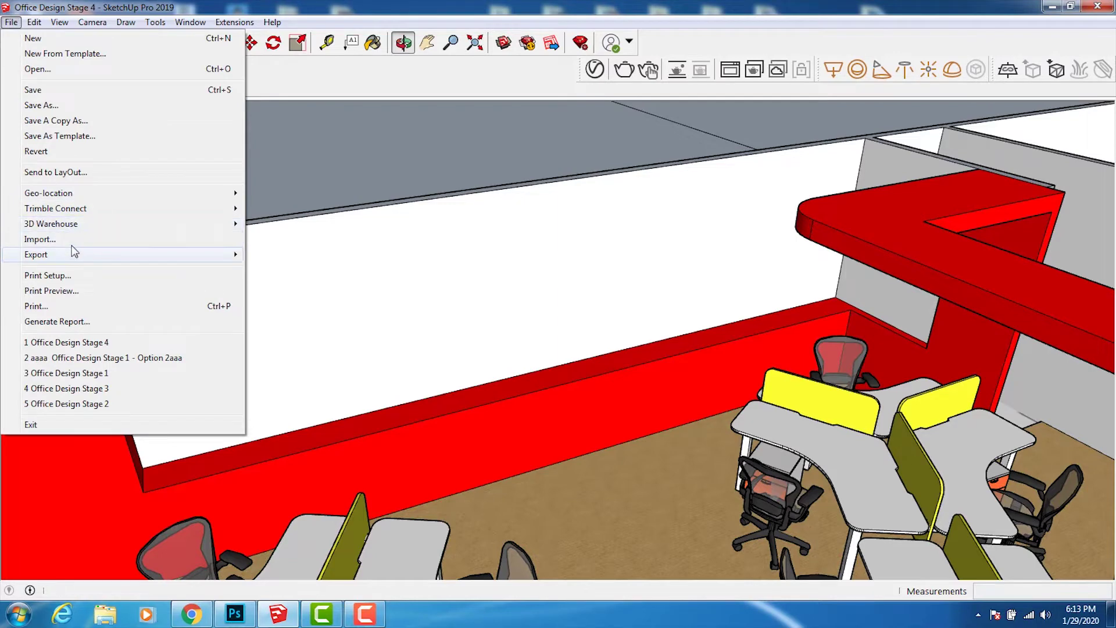
# Import image '1 (1)' and place it over the panel's left part from its bottom-left corner
pyautogui.click(74, 240)
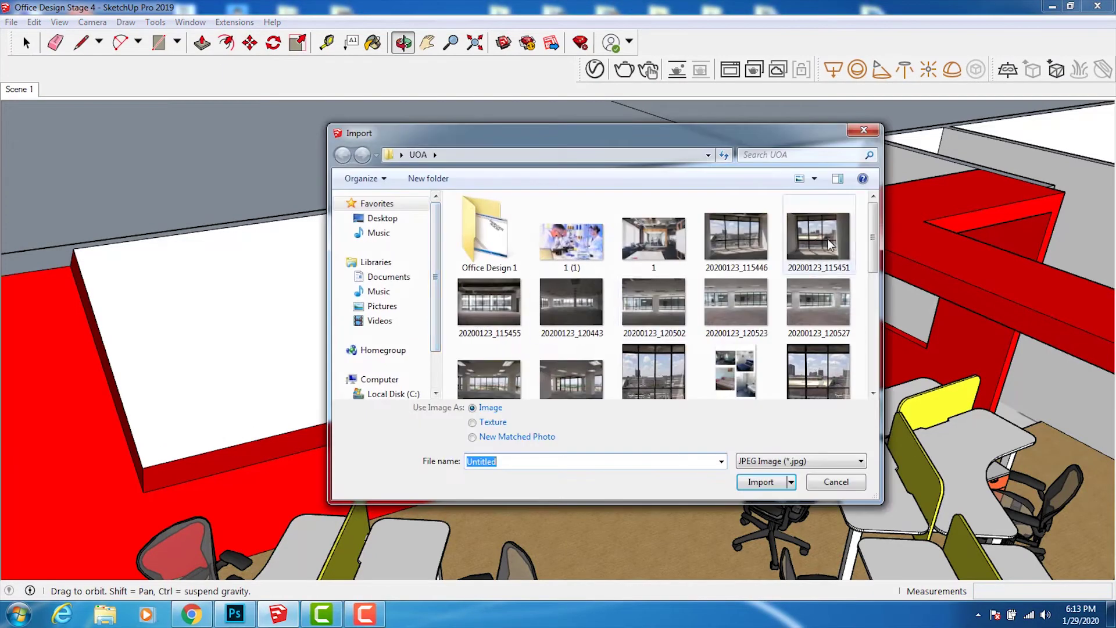
pyautogui.moveTo(876, 254); pyautogui.dragTo(877, 256)
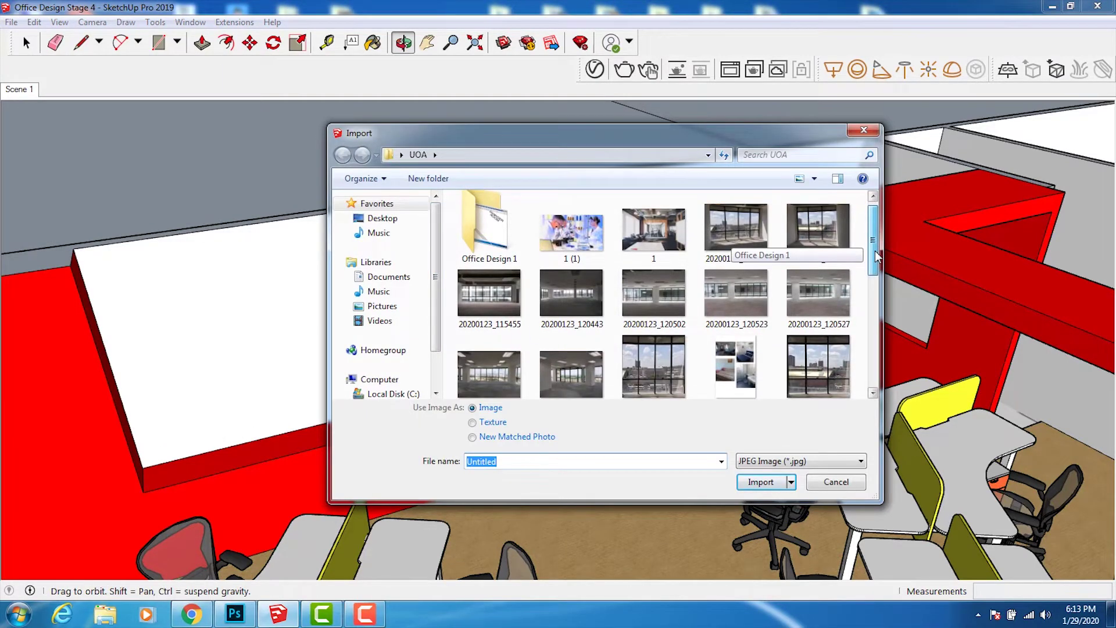
pyautogui.doubleClick(579, 244)
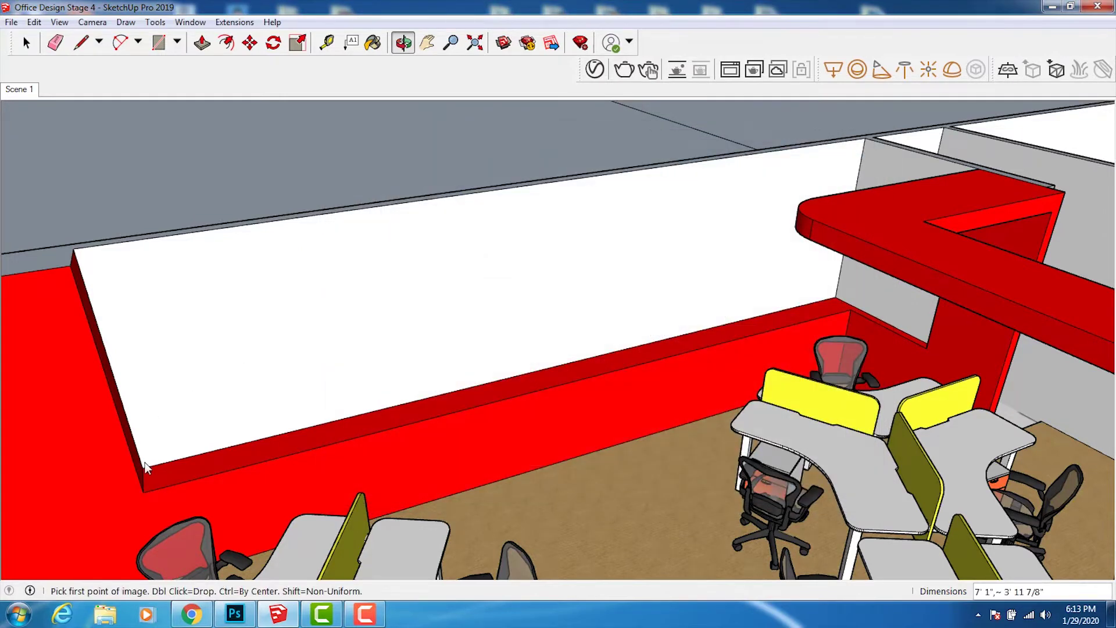
pyautogui.click(144, 466)
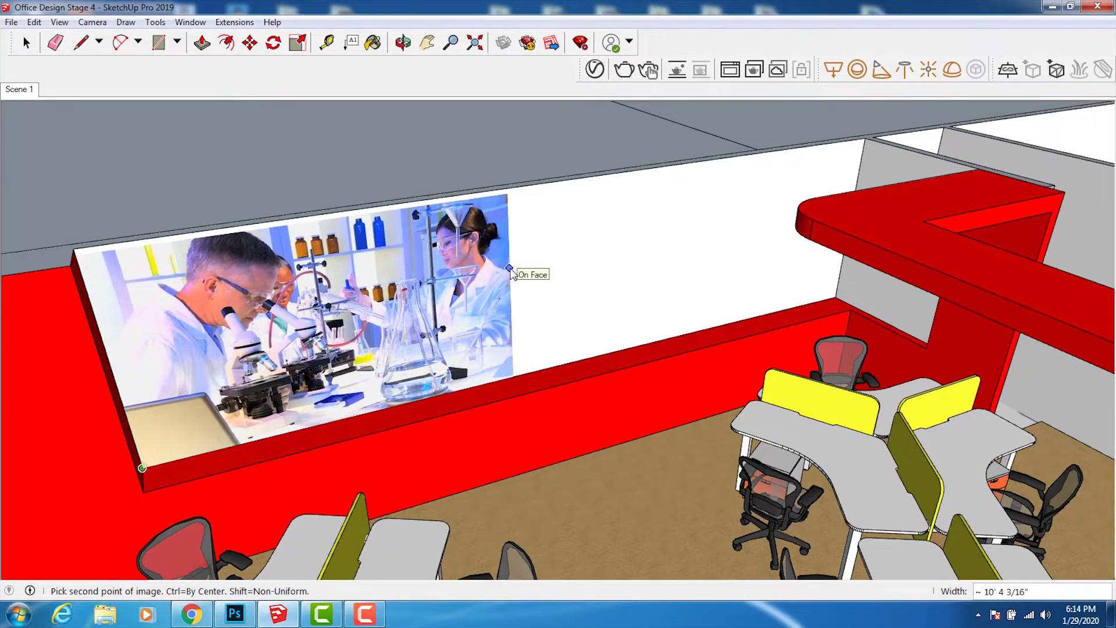
pyautogui.click(512, 270)
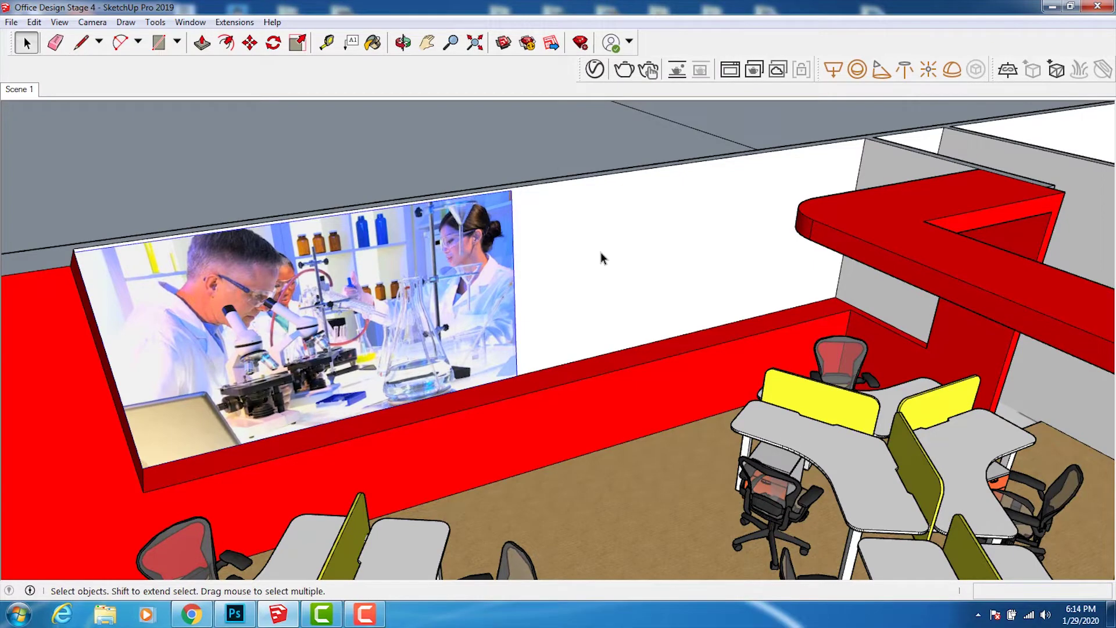
pyautogui.click(403, 42)
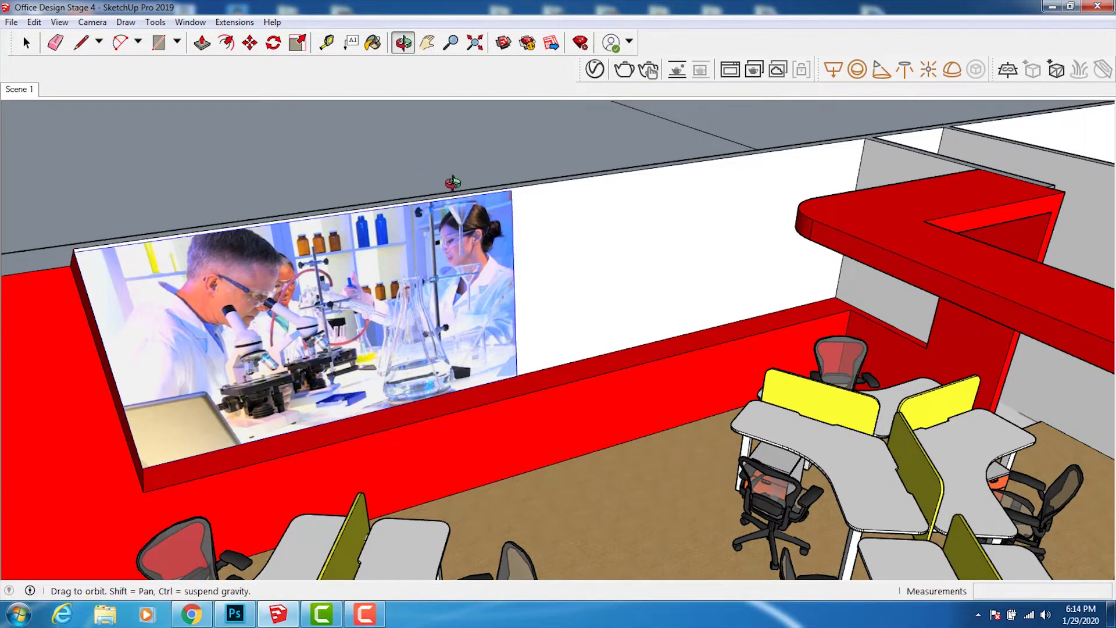
pyautogui.moveTo(451, 179); pyautogui.dragTo(479, 196)
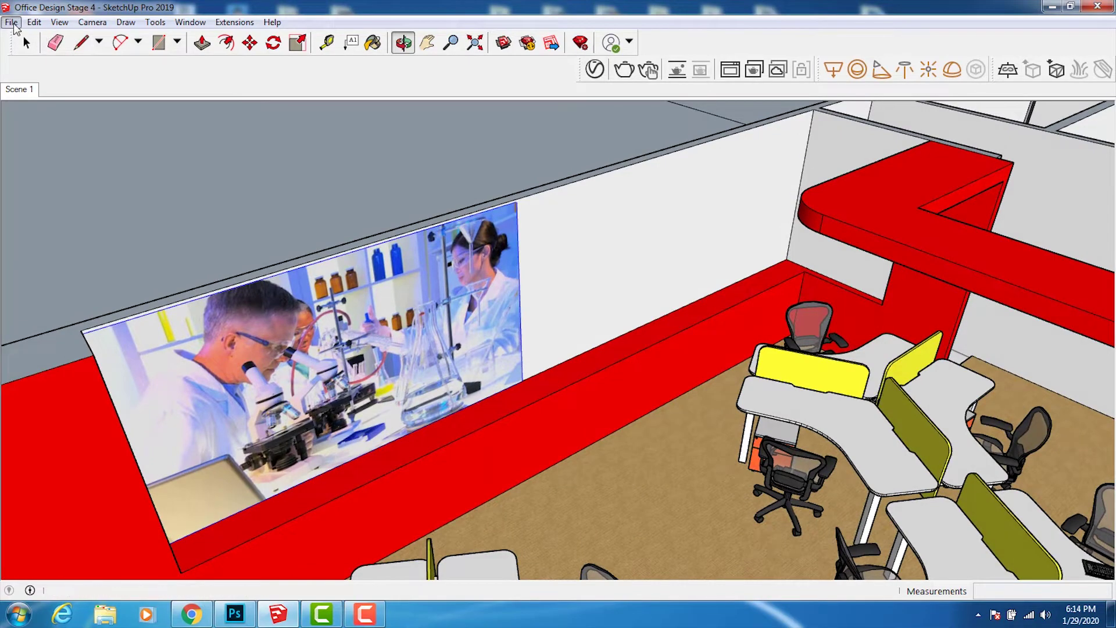
pyautogui.click(11, 22)
pyautogui.click(81, 242)
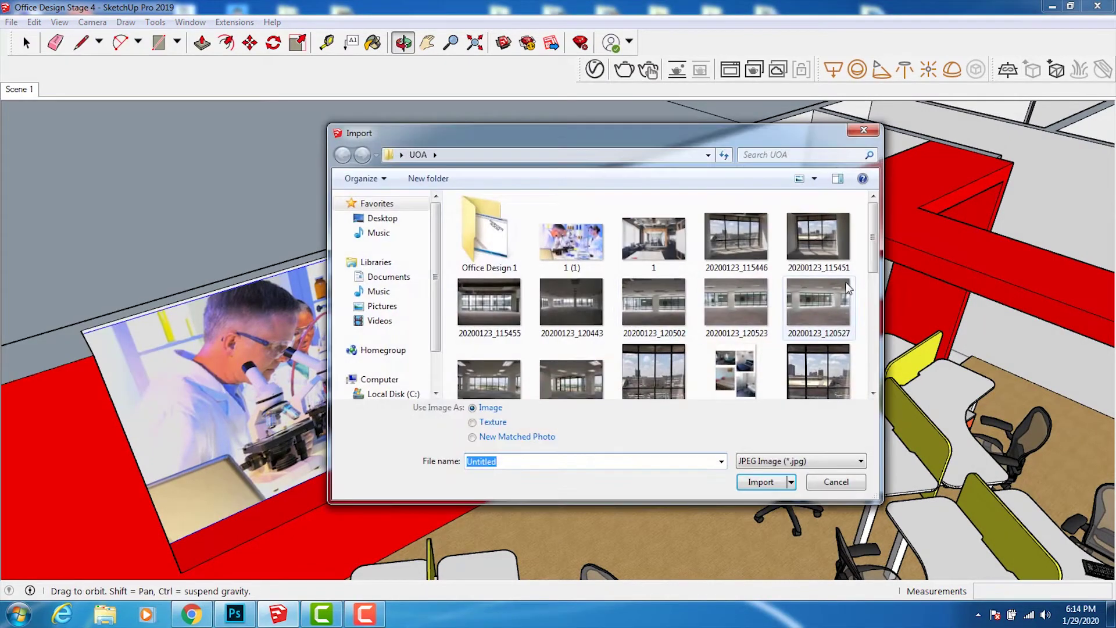
pyautogui.moveTo(872, 260); pyautogui.dragTo(870, 377)
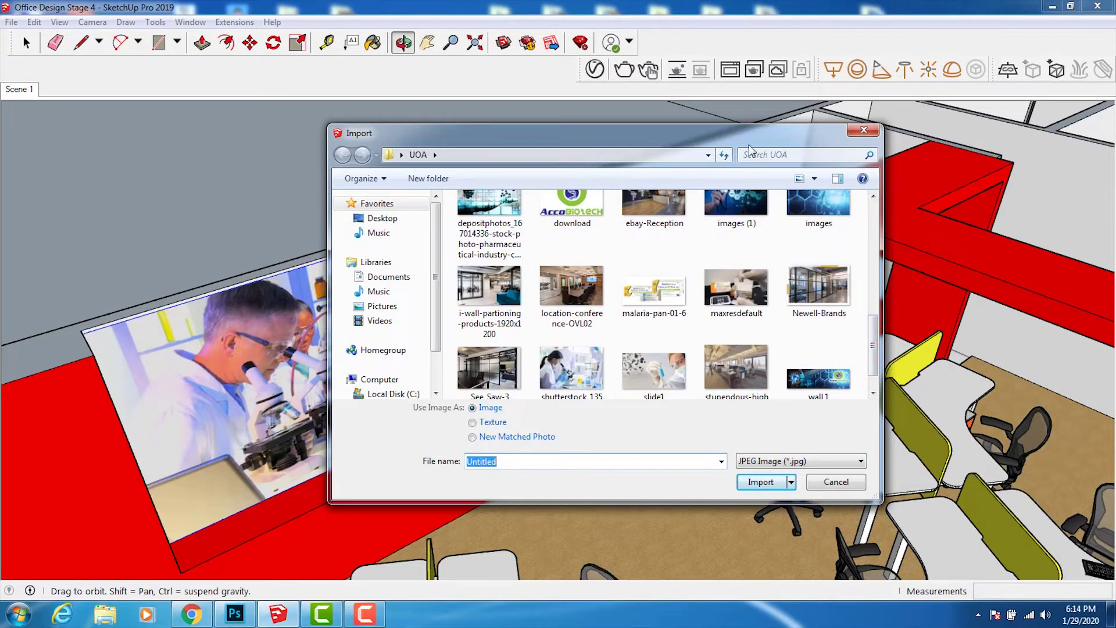
pyautogui.moveTo(646, 141)
pyautogui.mouseDown()
pyautogui.moveTo(923, 175)
pyautogui.moveTo(865, 196)
pyautogui.moveTo(277, 179)
pyautogui.moveTo(317, 178)
pyautogui.mouseUp()
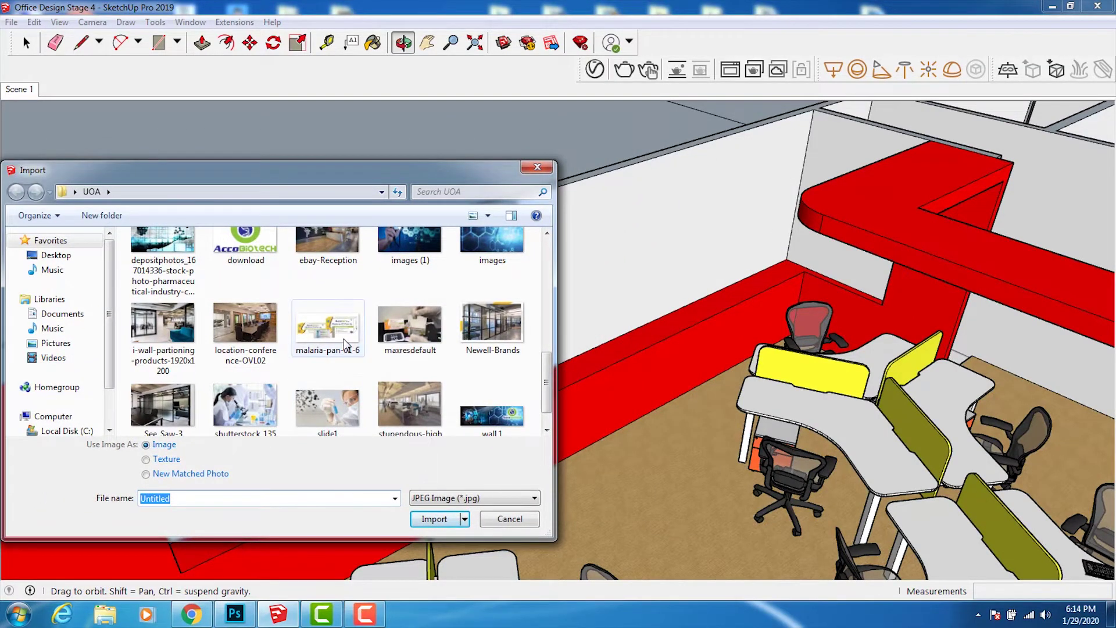
pyautogui.click(345, 410)
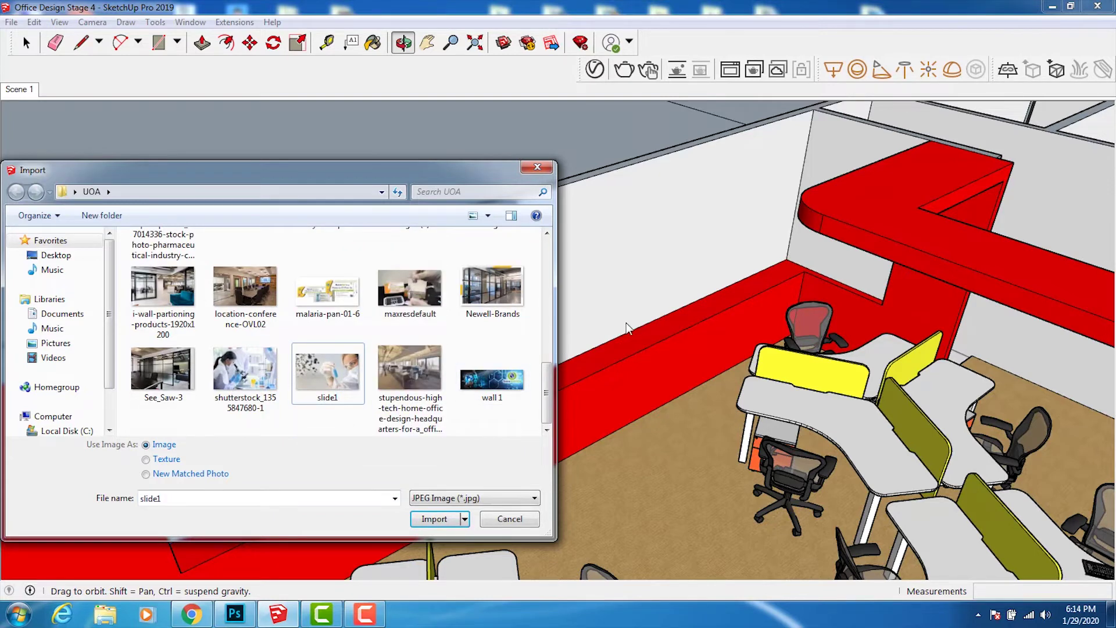
pyautogui.doubleClick(348, 365)
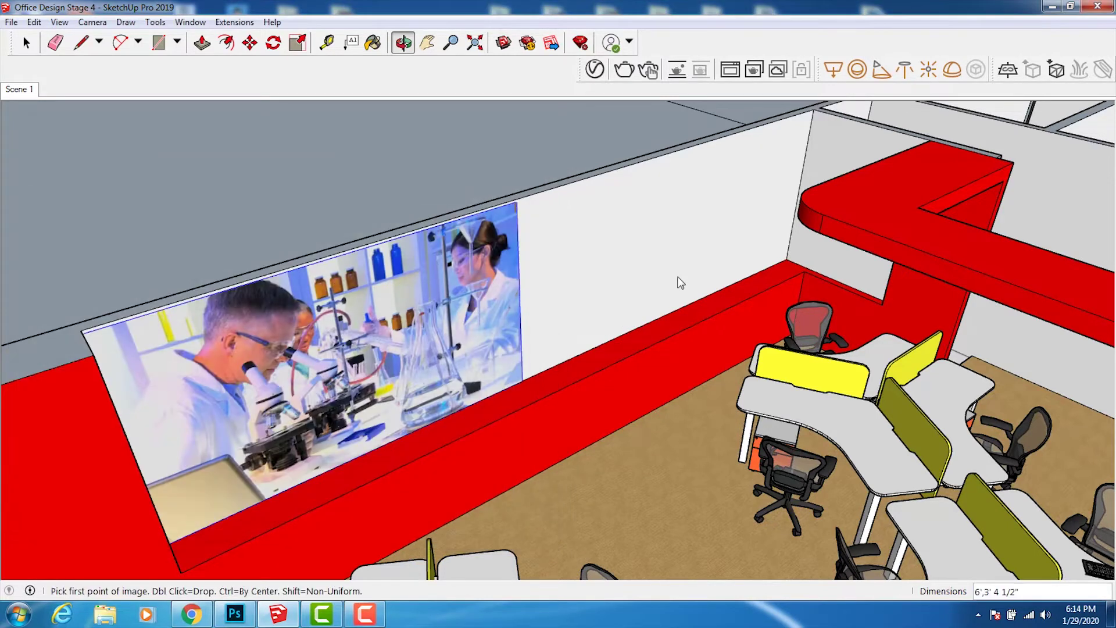
pyautogui.click(526, 378)
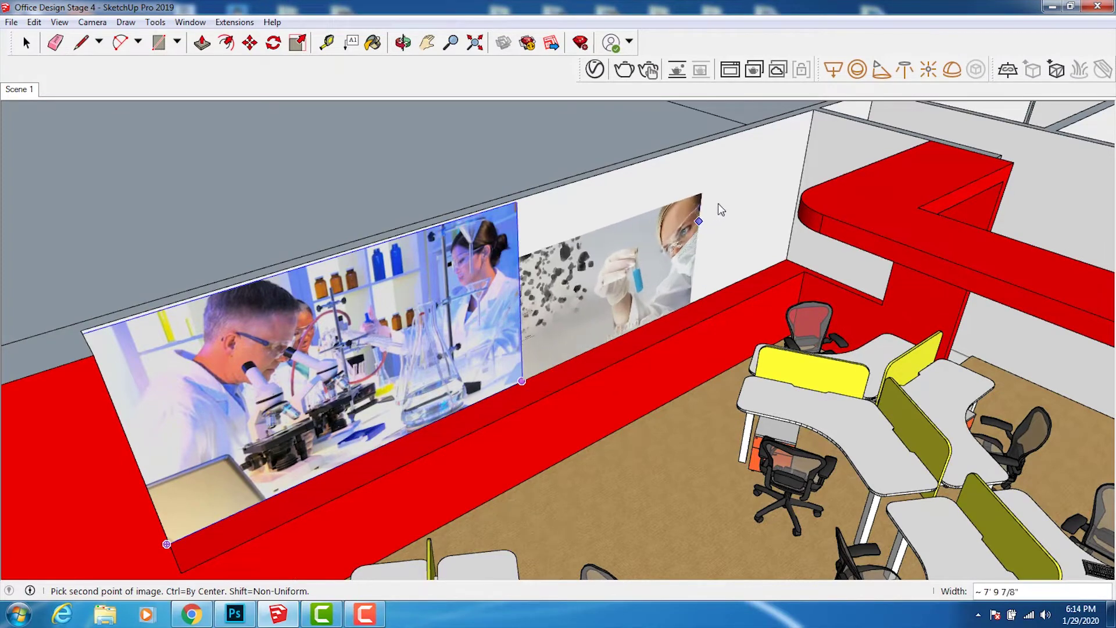
pyautogui.click(758, 168)
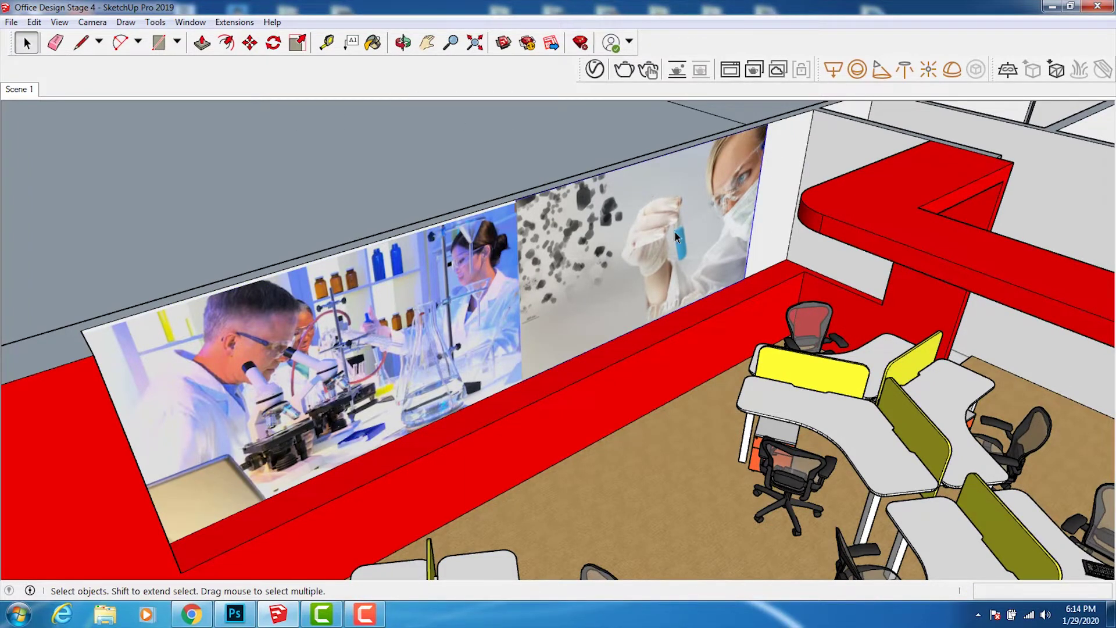
pyautogui.press('Delete')
# Import the dark molecule-themed photo beside the lab mural and stretch it to the panel's end
pyautogui.click(12, 22)
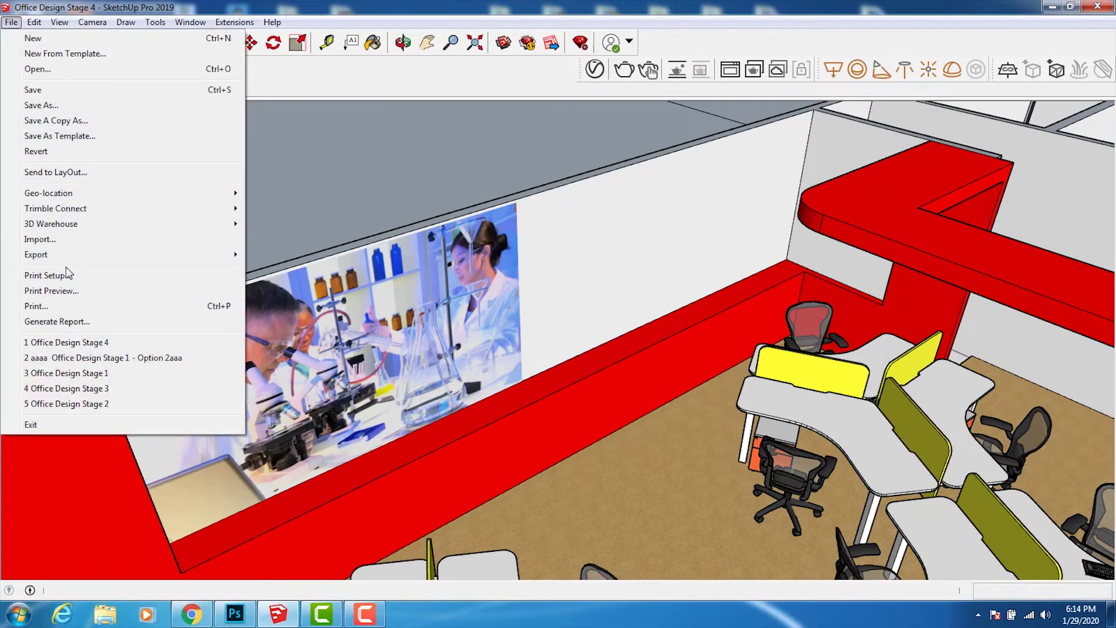
pyautogui.click(69, 240)
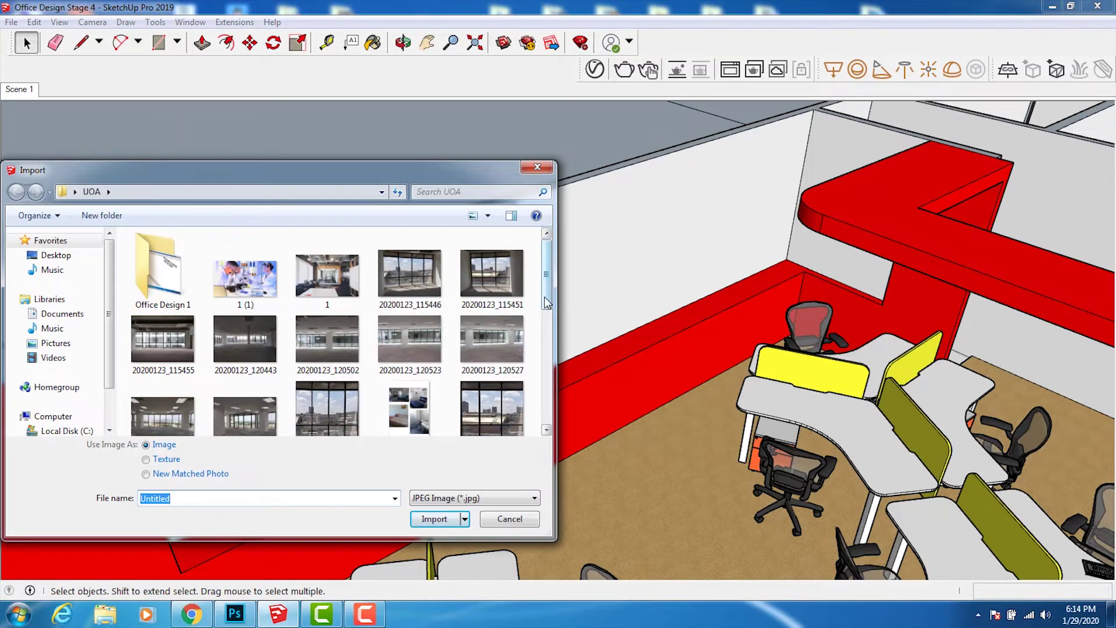
pyautogui.moveTo(547, 302); pyautogui.dragTo(551, 369)
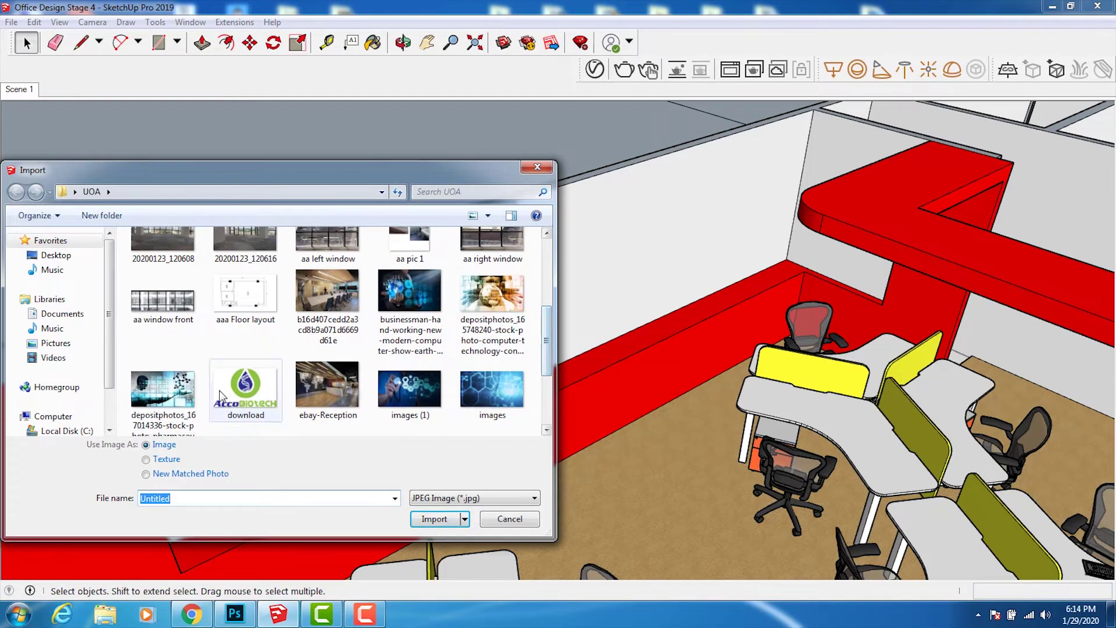
pyautogui.doubleClick(180, 401)
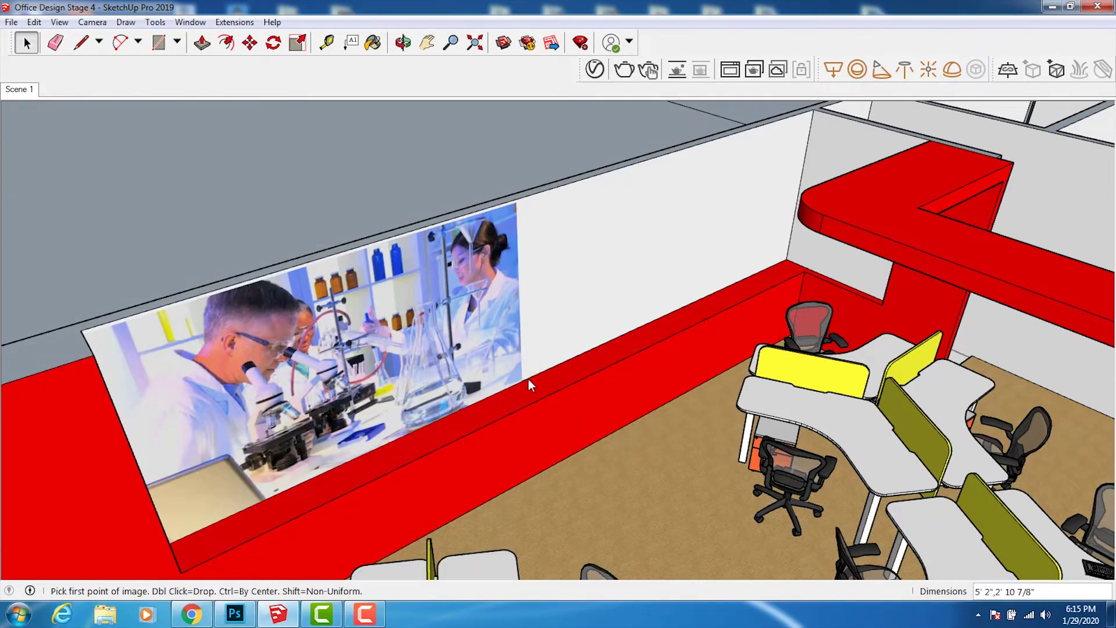
pyautogui.click(522, 381)
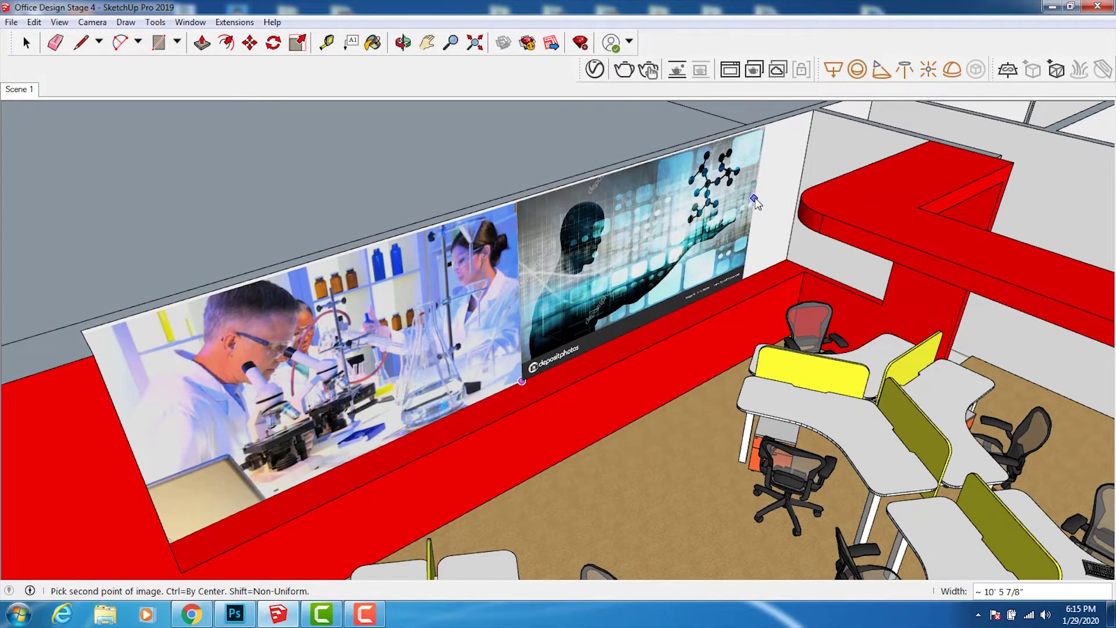
pyautogui.click(755, 199)
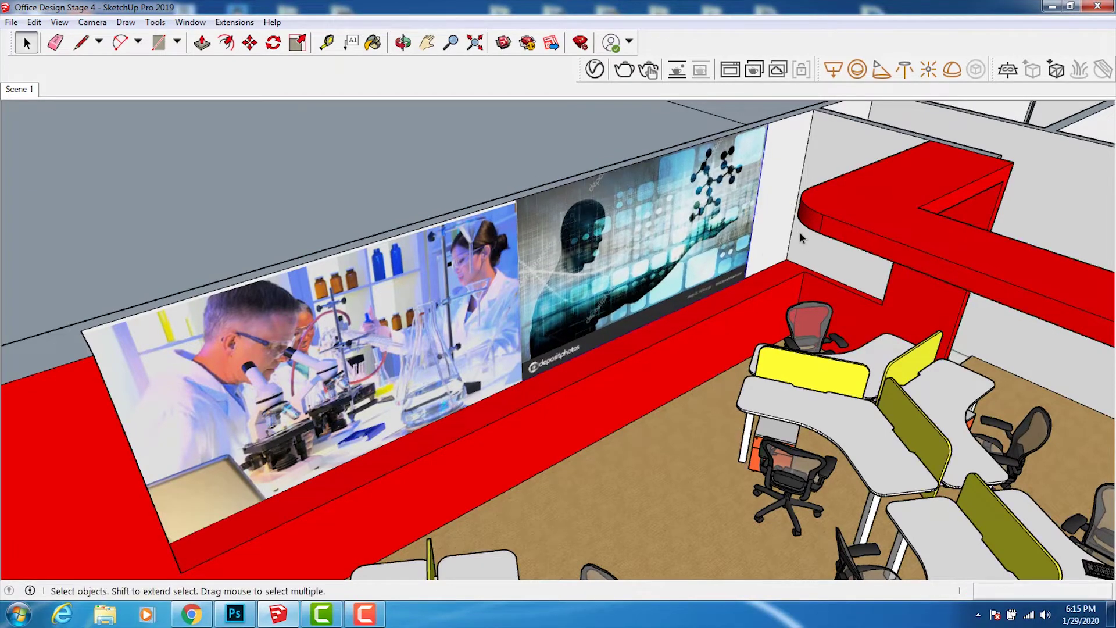
pyautogui.click(156, 22)
pyautogui.click(174, 120)
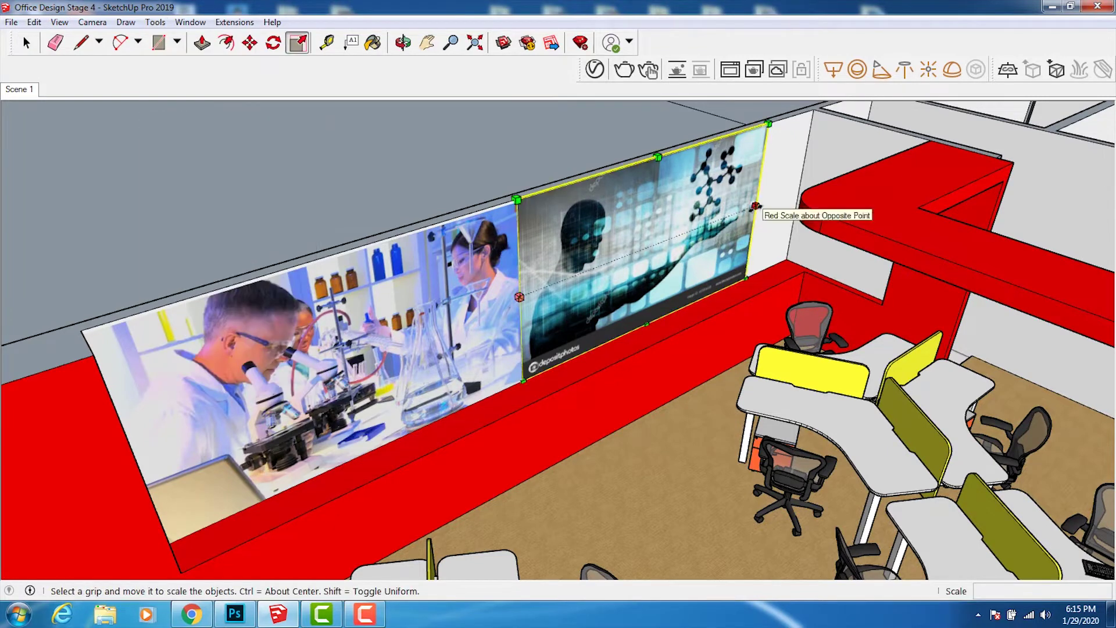
pyautogui.moveTo(757, 200); pyautogui.dragTo(801, 190)
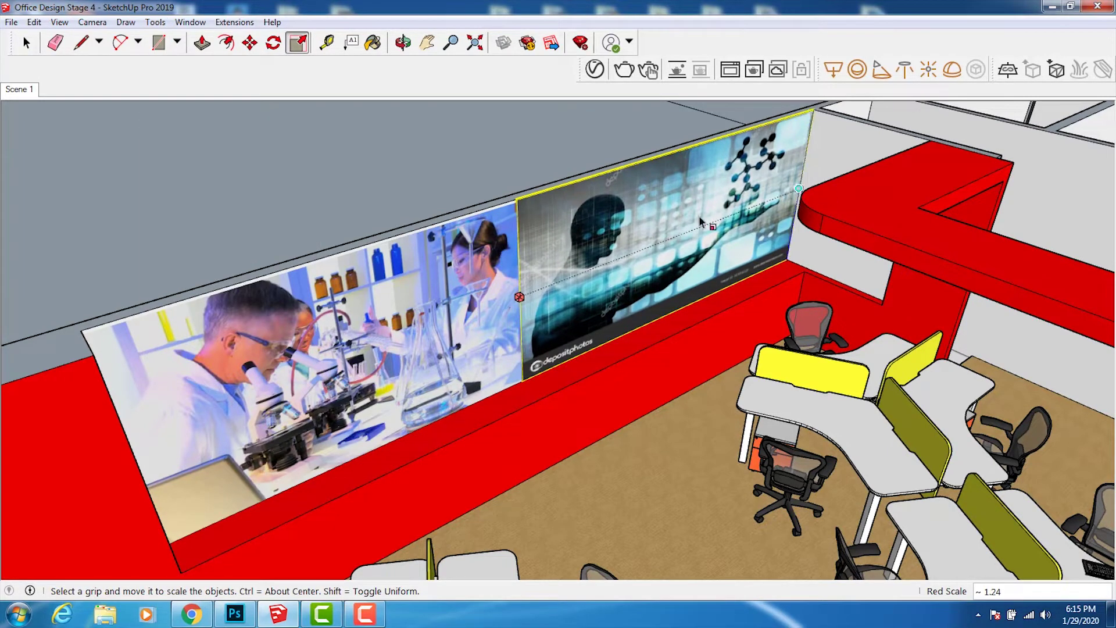
# Delete the right-hand photo mural, leaving the lab photo alone on the wall
pyautogui.click(403, 42)
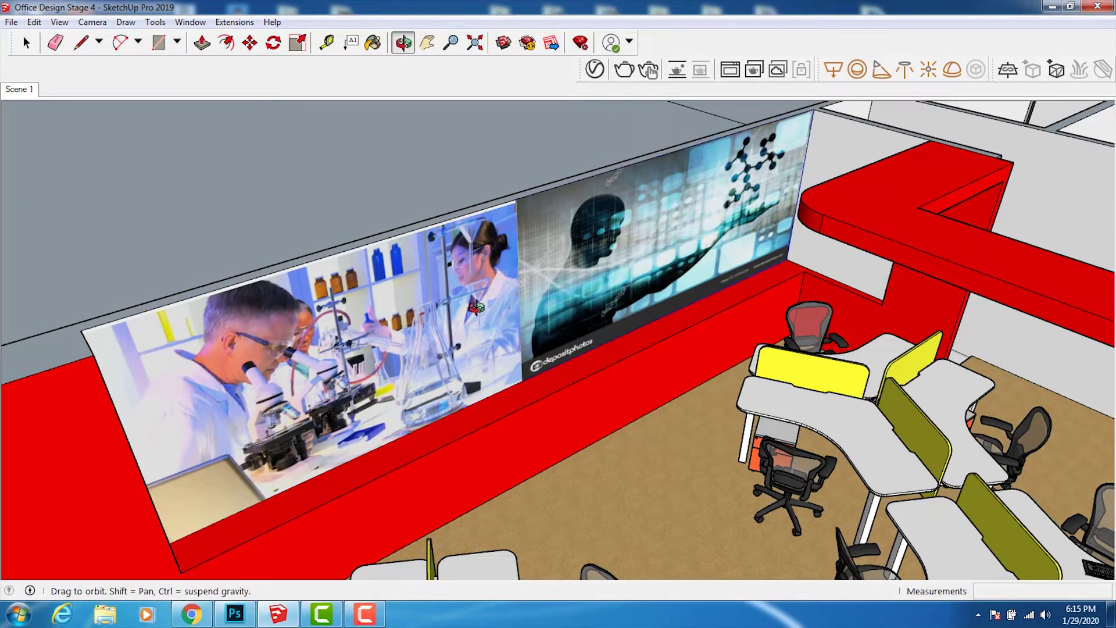
pyautogui.moveTo(477, 308)
pyautogui.mouseDown()
pyautogui.moveTo(488, 262)
pyautogui.moveTo(246, 219)
pyautogui.mouseUp()
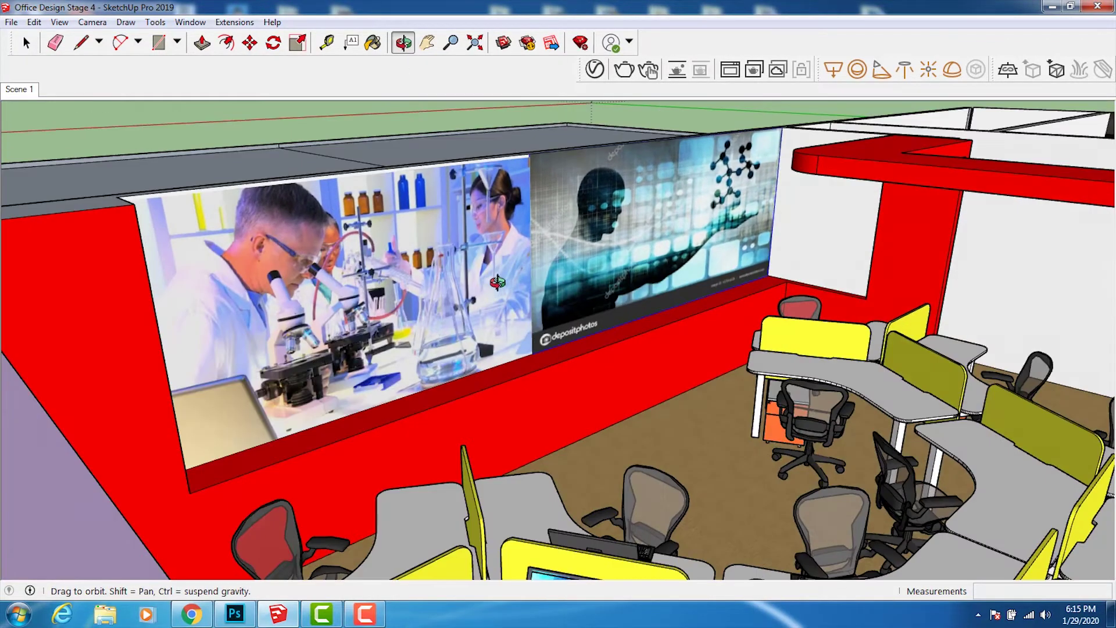
pyautogui.click(26, 43)
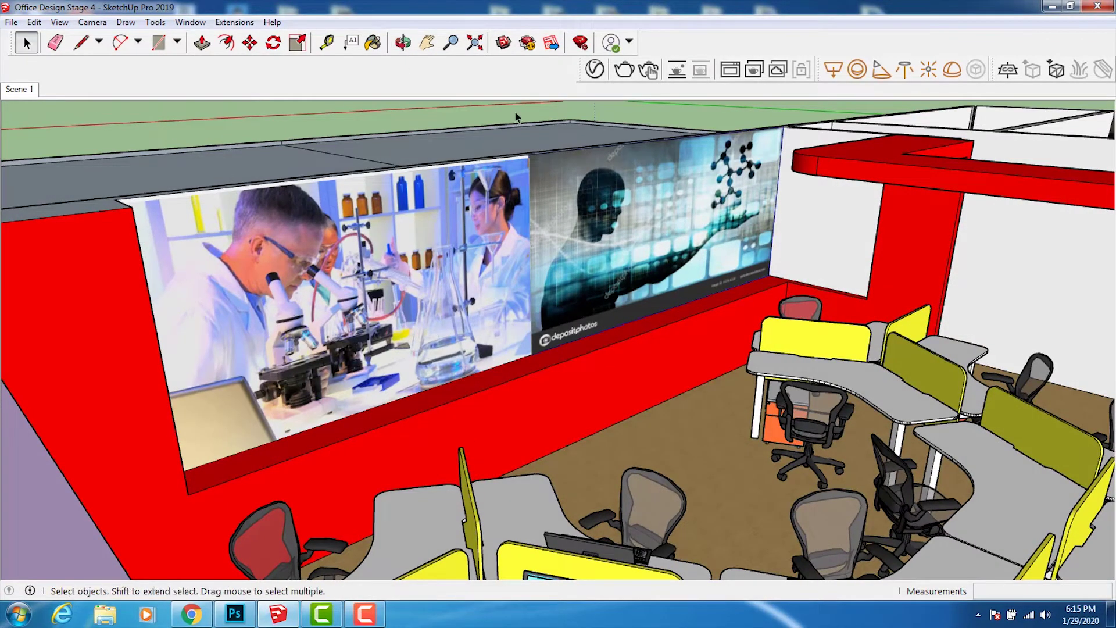
pyautogui.click(622, 211)
pyautogui.press('Delete')
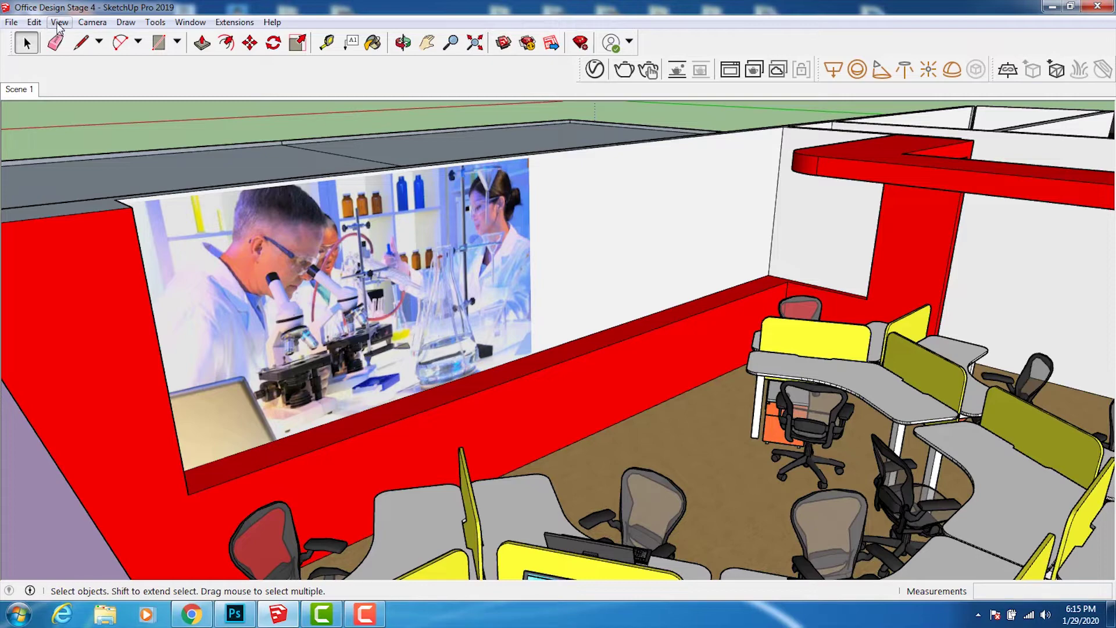
pyautogui.click(11, 22)
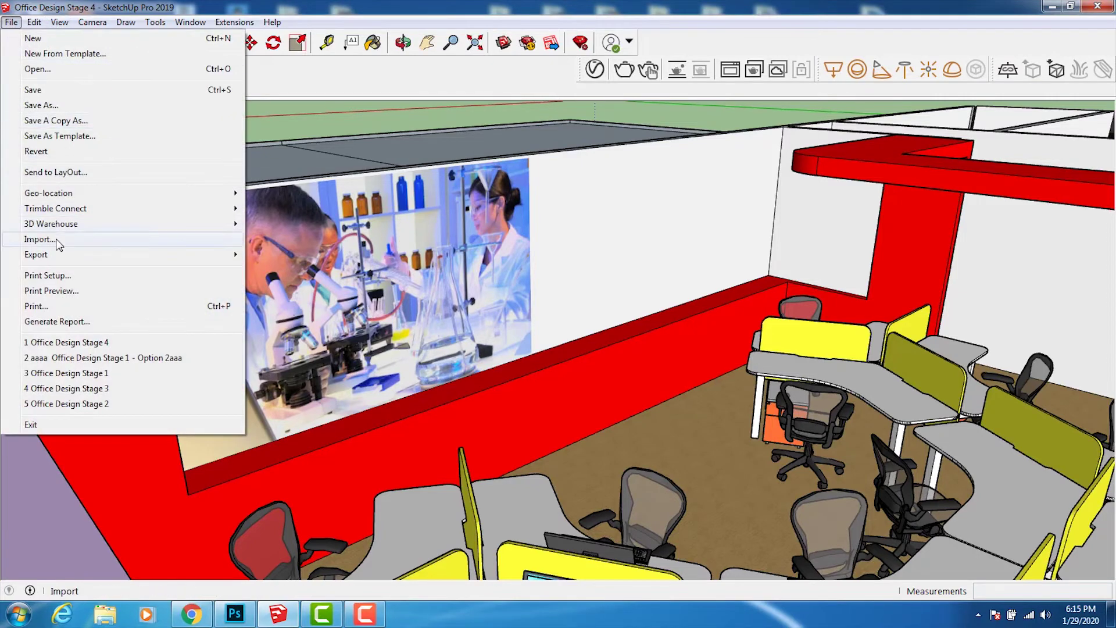
pyautogui.click(37, 239)
pyautogui.scroll(-2, 546, 319)
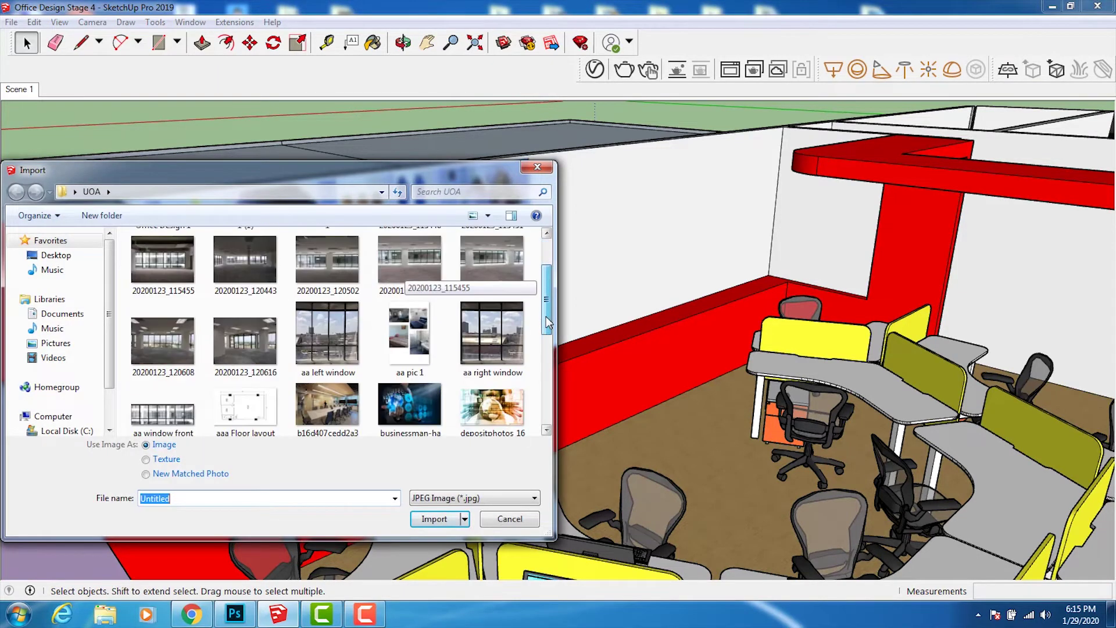
pyautogui.scroll(-1, 546, 321)
pyautogui.moveTo(546, 325); pyautogui.dragTo(547, 362)
pyautogui.moveTo(547, 375); pyautogui.dragTo(542, 414)
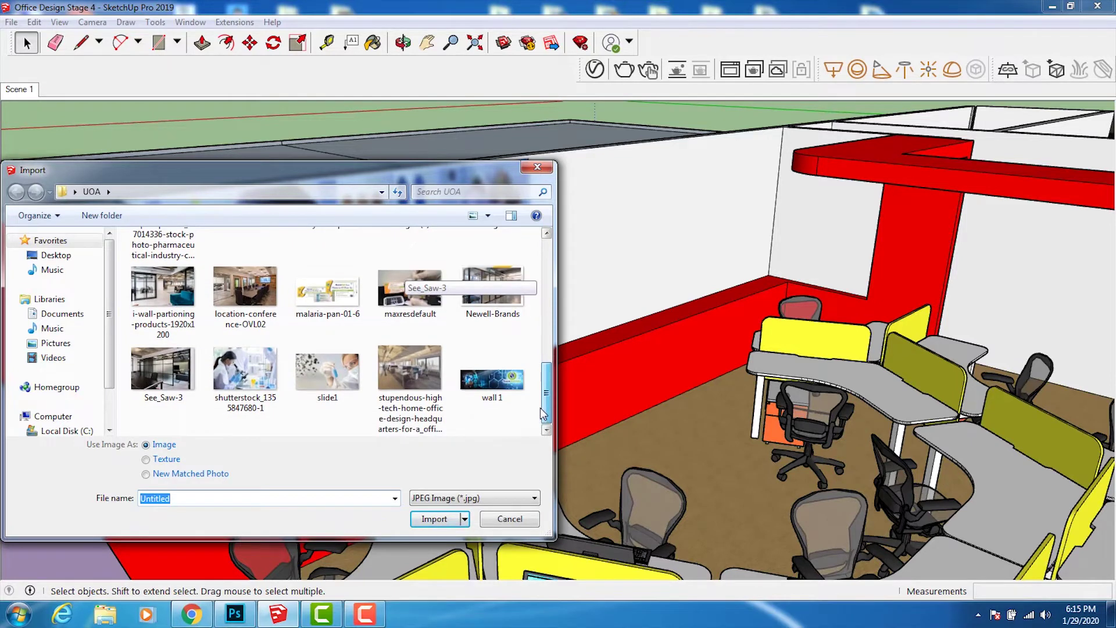
pyautogui.scroll(3, 540, 410)
pyautogui.click(178, 308)
pyautogui.doubleClick(177, 308)
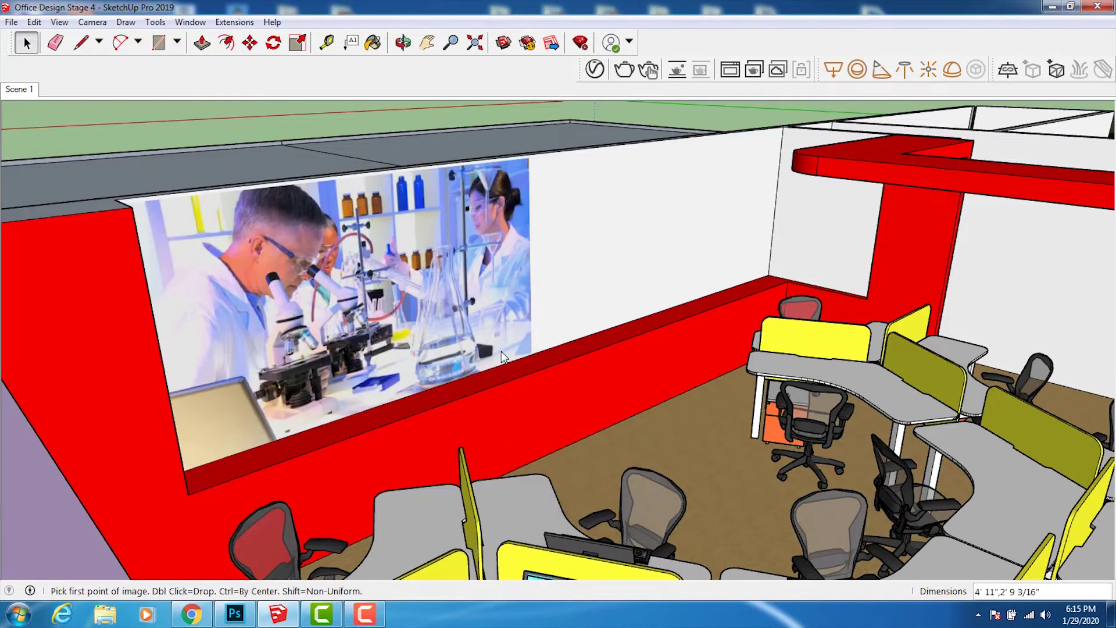
pyautogui.click(534, 351)
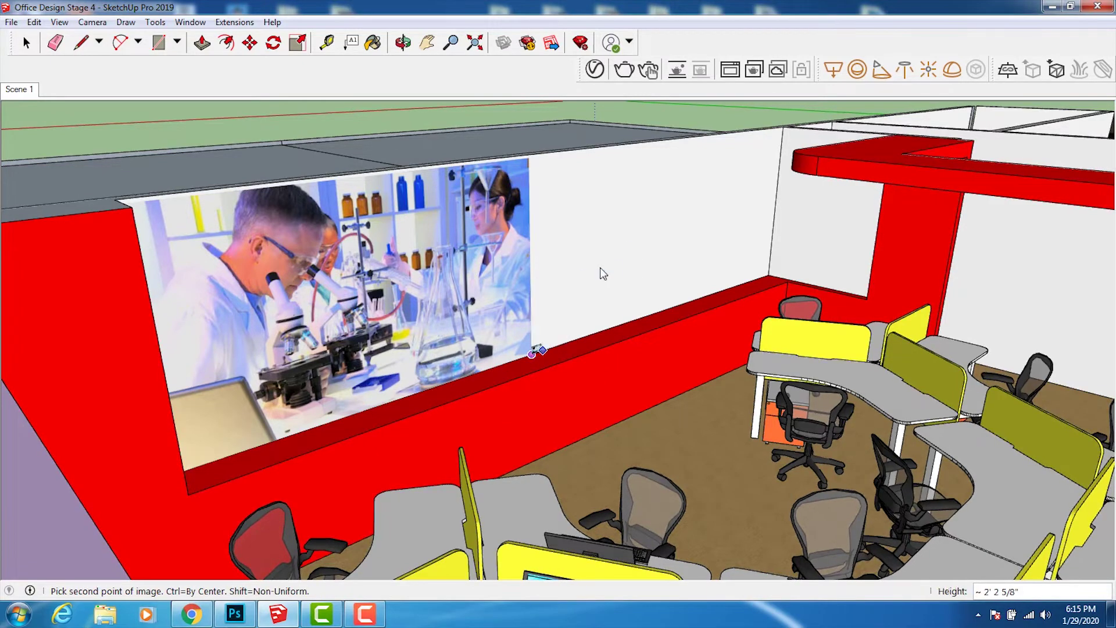
pyautogui.press('Escape')
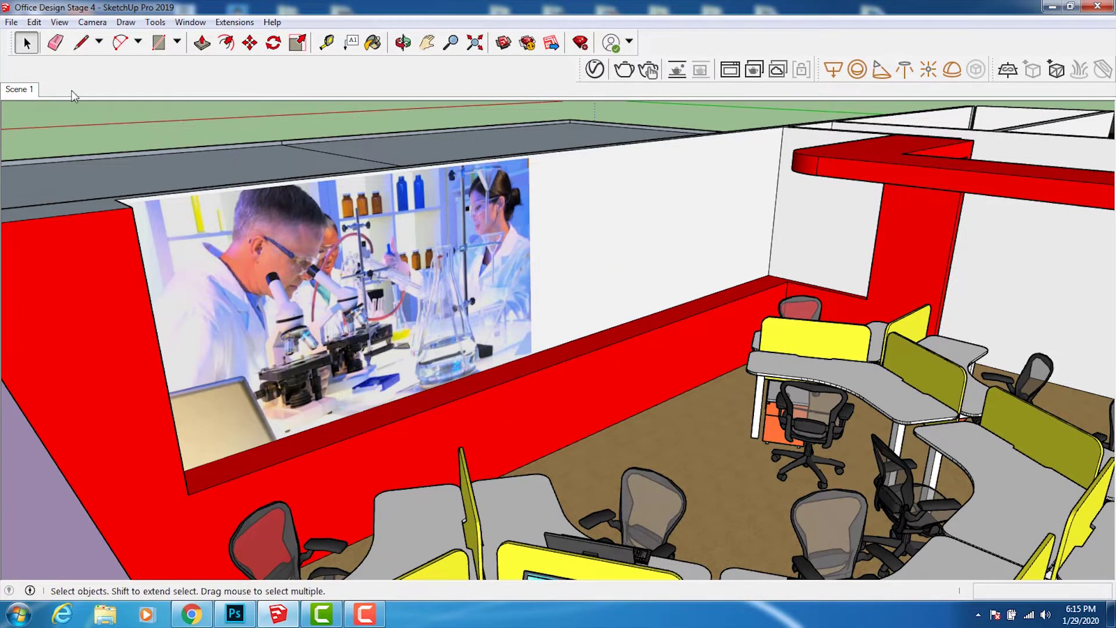
pyautogui.click(7, 23)
pyautogui.click(72, 245)
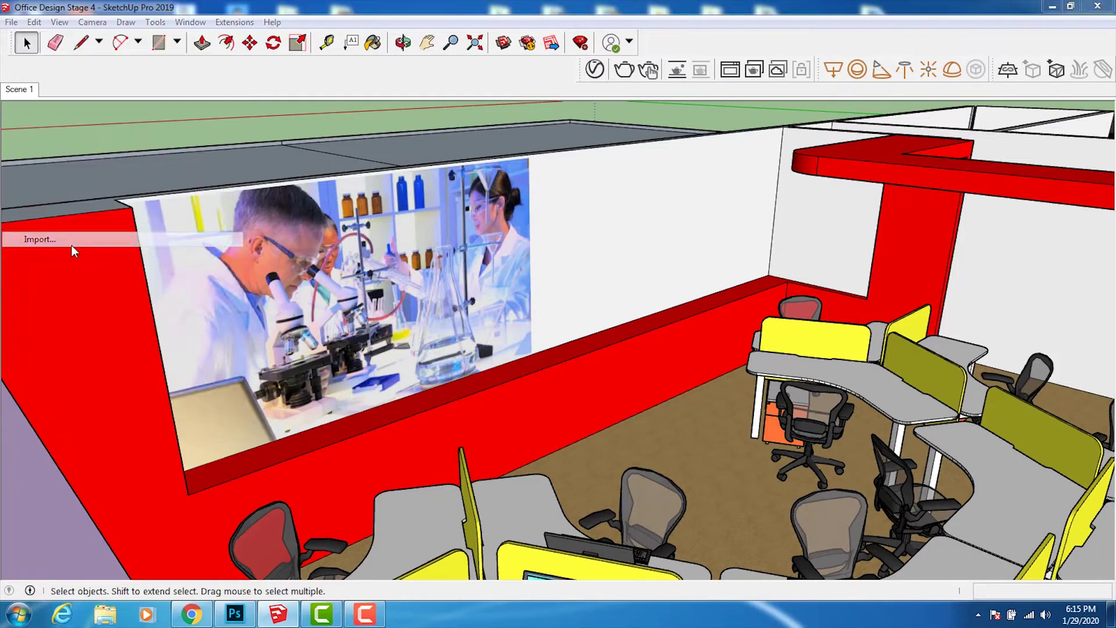
pyautogui.moveTo(546, 281); pyautogui.dragTo(550, 375)
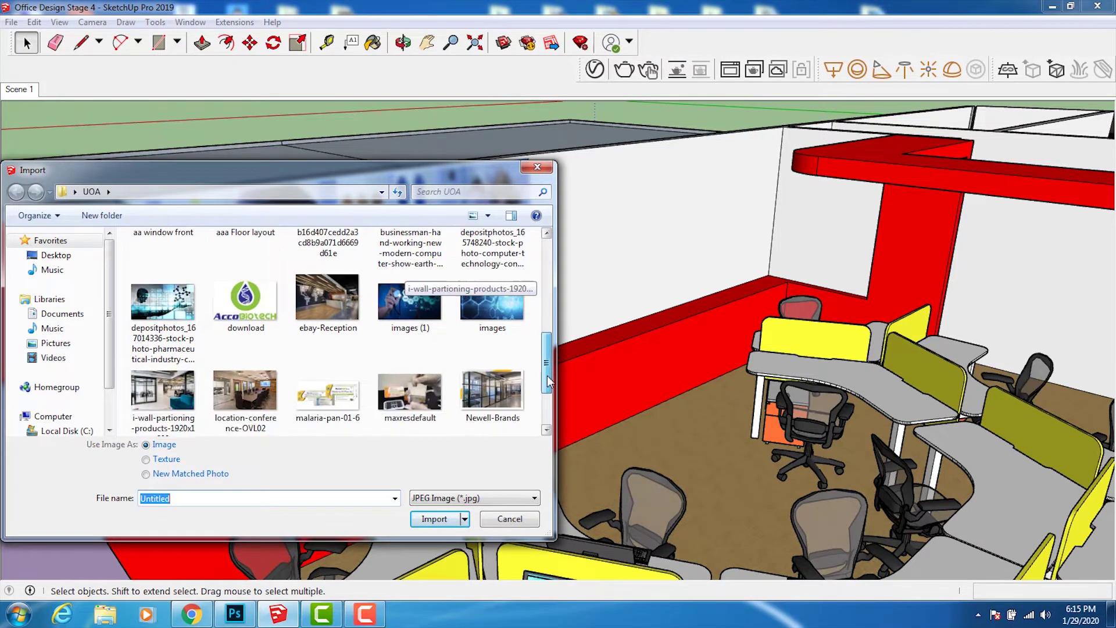
pyautogui.moveTo(548, 374)
pyautogui.mouseDown()
pyautogui.moveTo(551, 415)
pyautogui.moveTo(553, 389)
pyautogui.mouseUp()
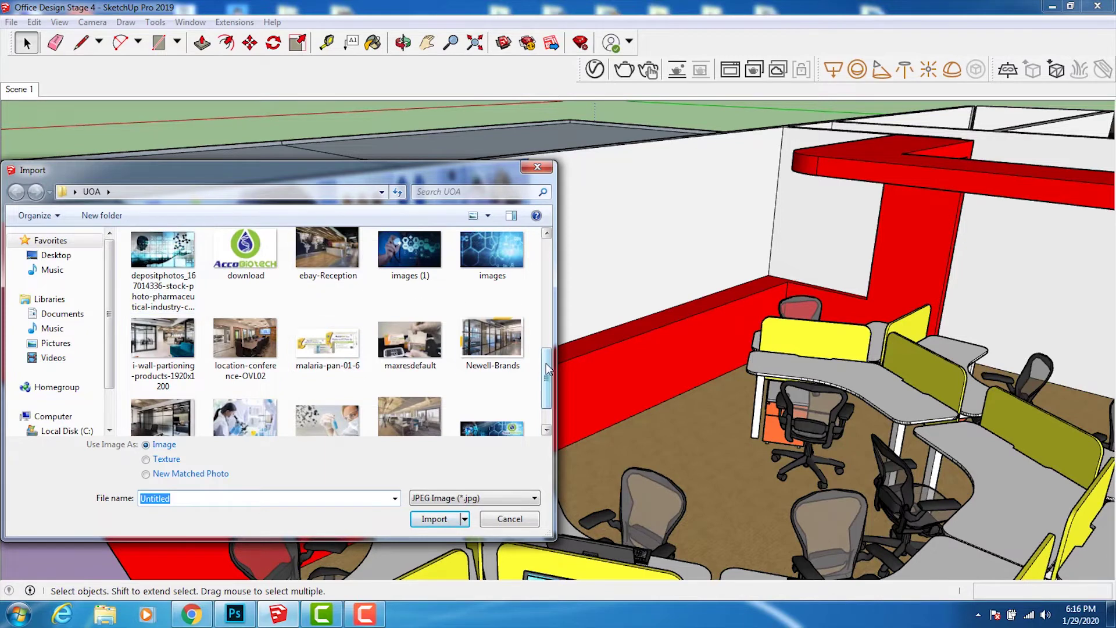
pyautogui.scroll(2, 407, 325)
pyautogui.doubleClick(264, 288)
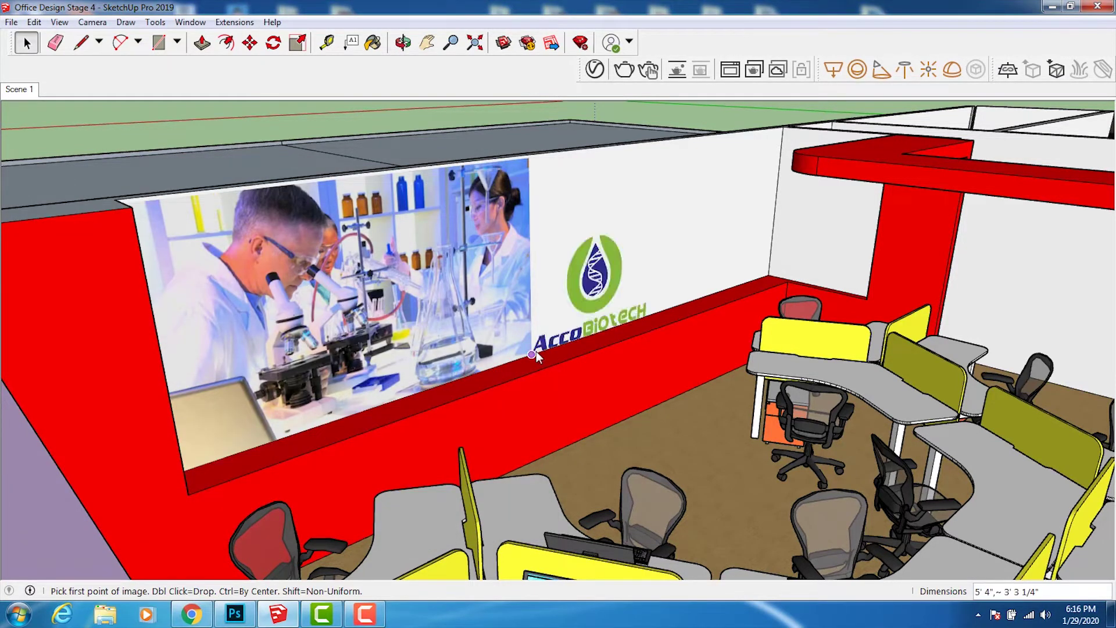
pyautogui.click(533, 354)
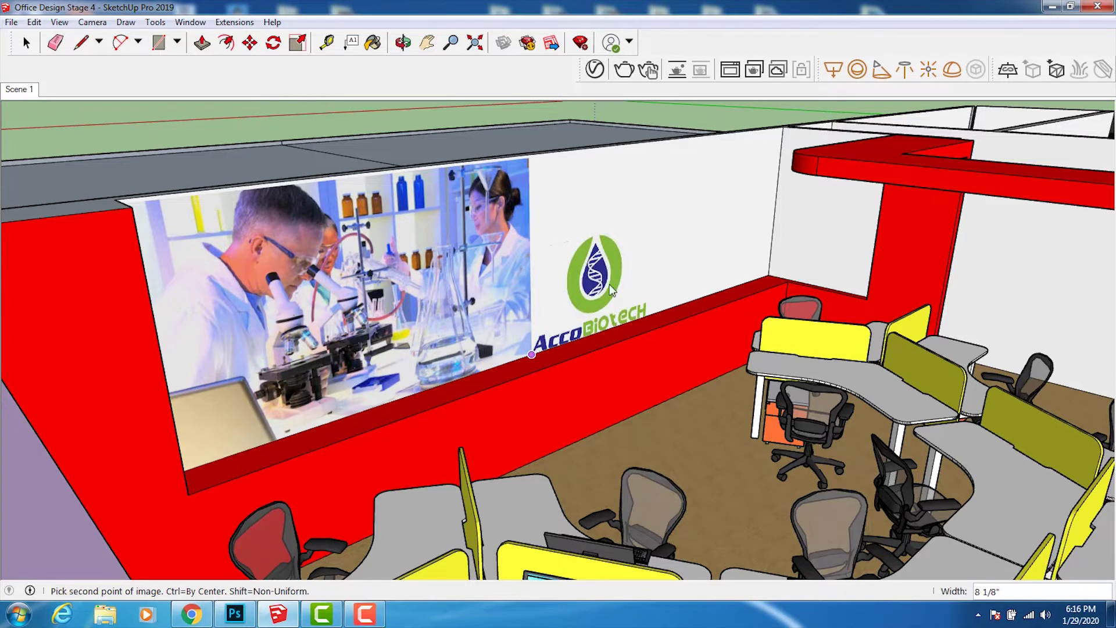
pyautogui.click(723, 205)
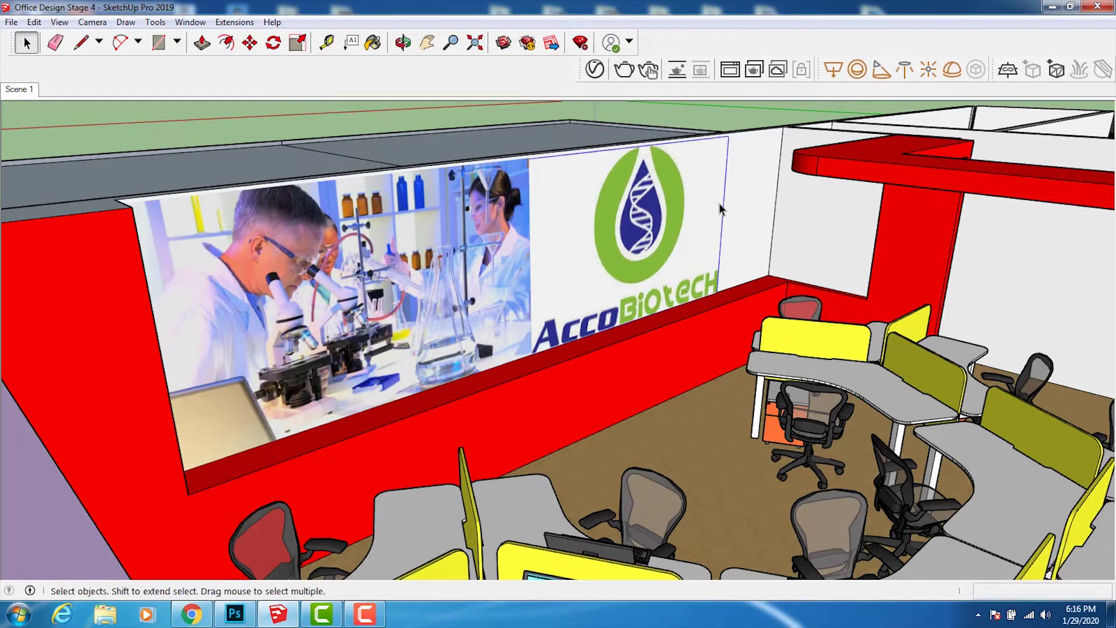
pyautogui.hotkey('ctrl', 'z')
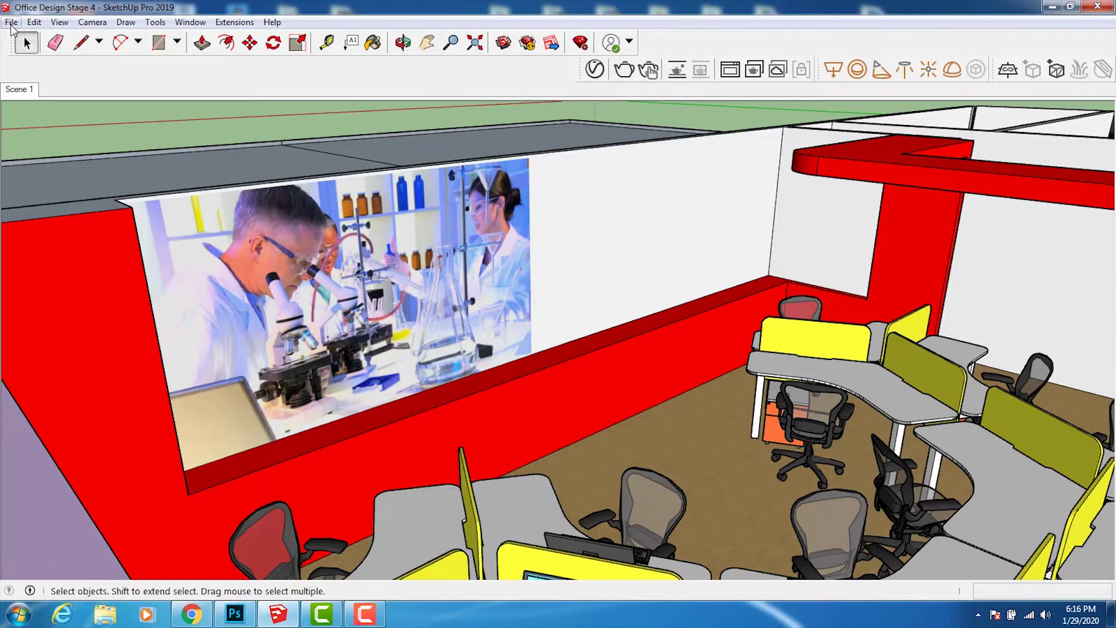
pyautogui.click(11, 22)
# Import the depositphotos hands-and-globe image and place it starting from the lab photo's corner
pyautogui.click(79, 239)
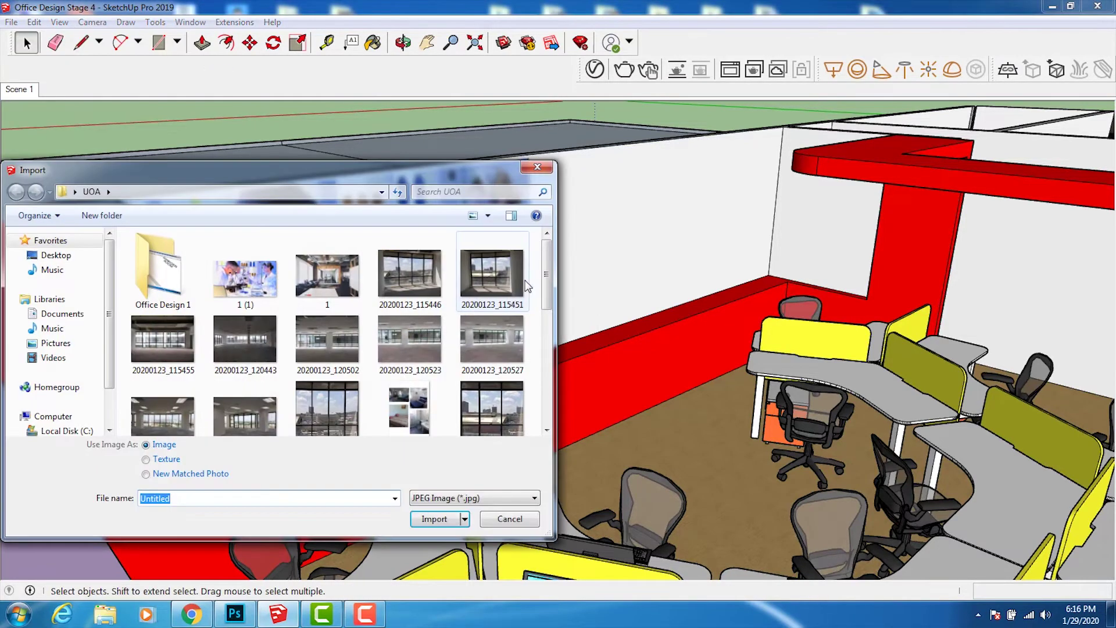
pyautogui.moveTo(548, 280); pyautogui.dragTo(546, 342)
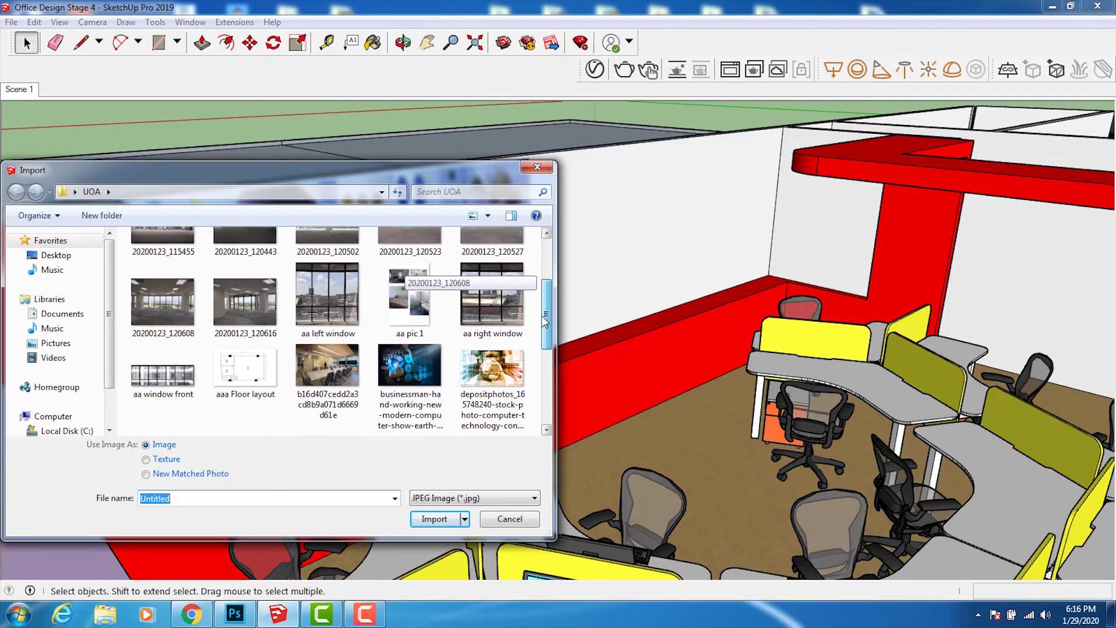
pyautogui.doubleClick(492, 325)
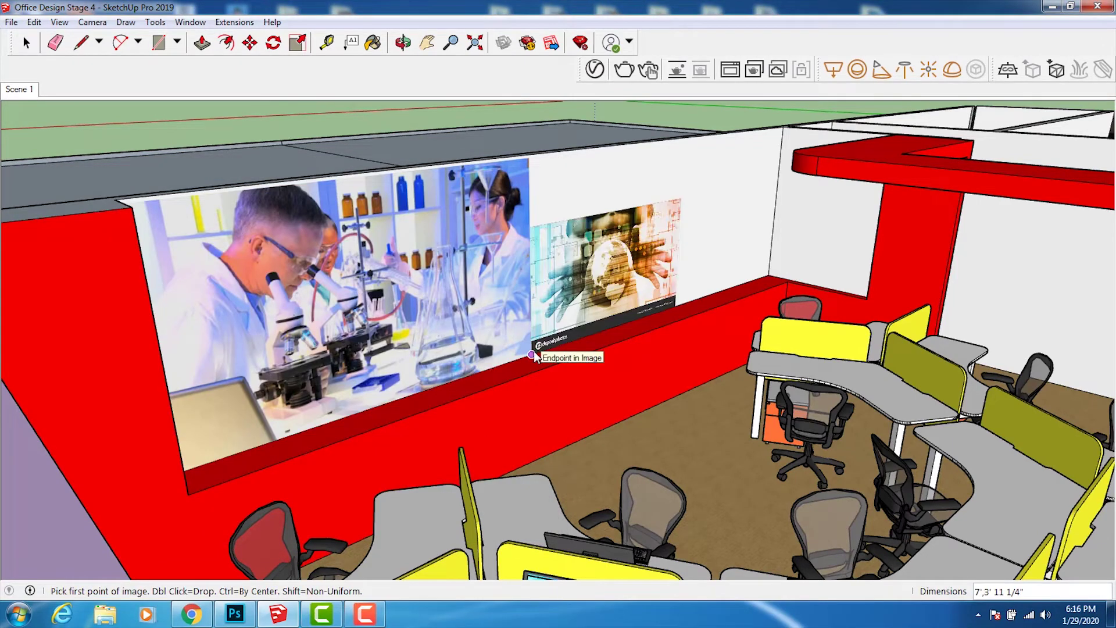
pyautogui.click(532, 354)
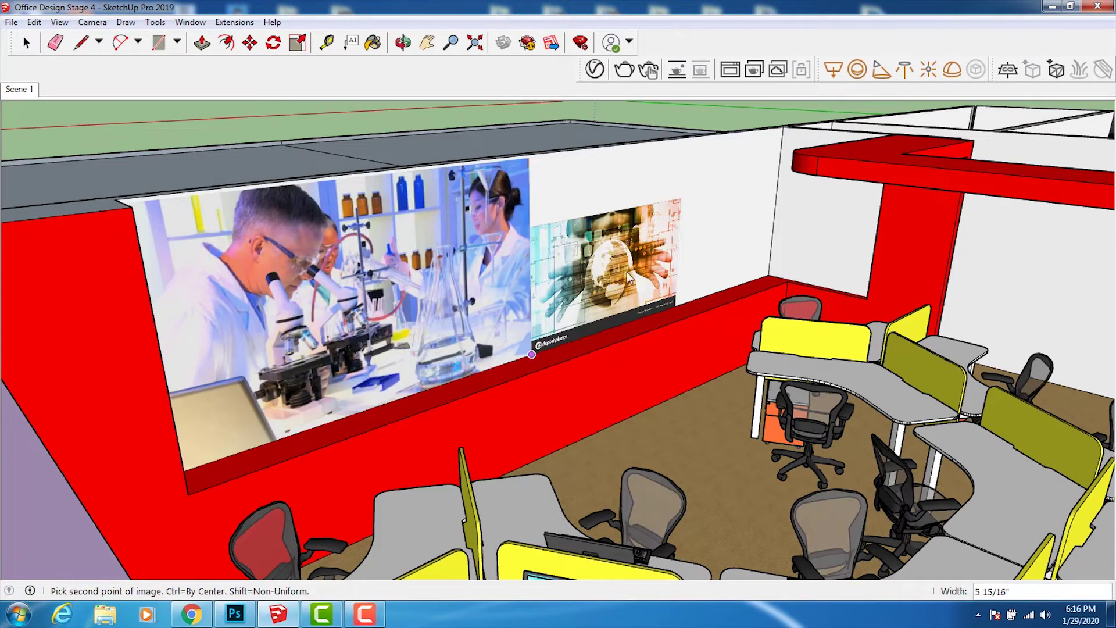
pyautogui.click(743, 192)
pyautogui.press('space')
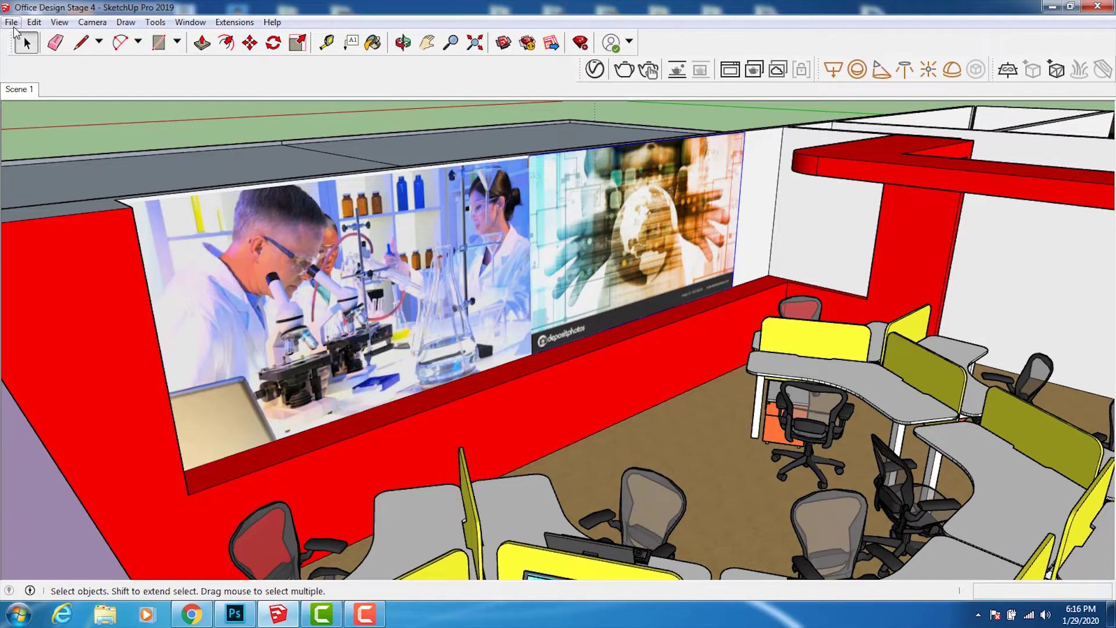
pyautogui.click(13, 23)
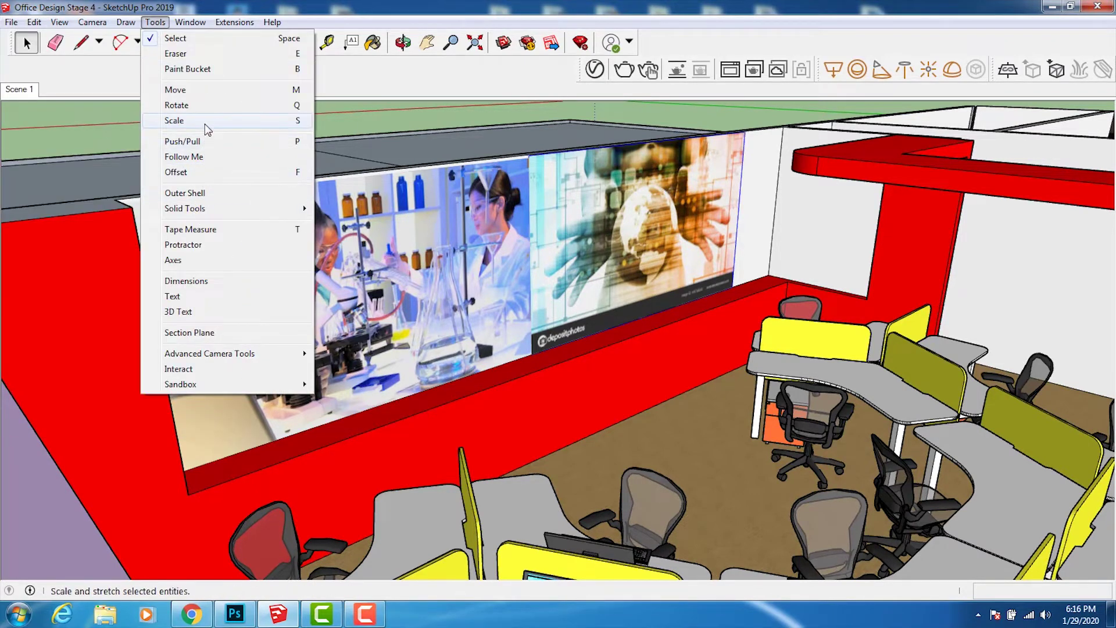
# Scale the hands-and-globe mural wider toward the wall corner and taller
pyautogui.click(175, 121)
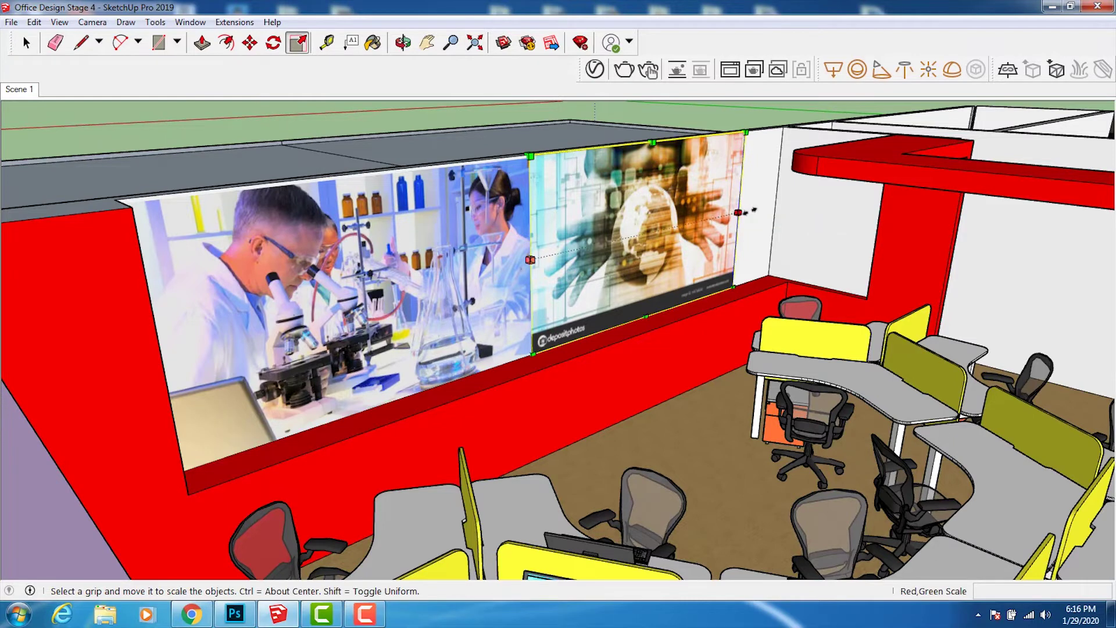
pyautogui.moveTo(739, 209); pyautogui.dragTo(776, 203)
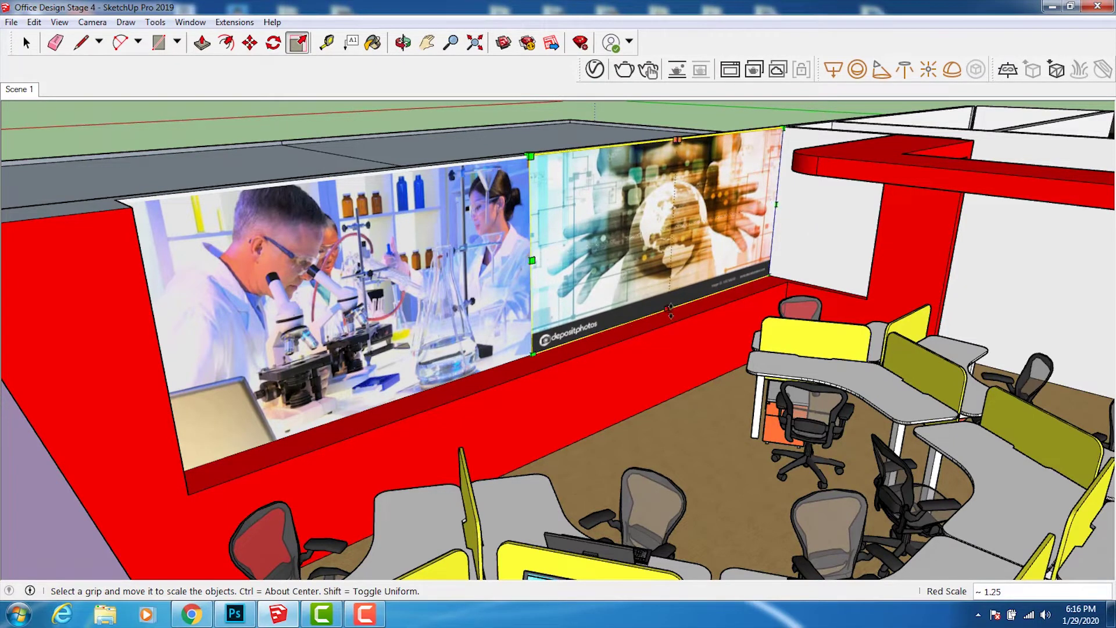
pyautogui.click(671, 310)
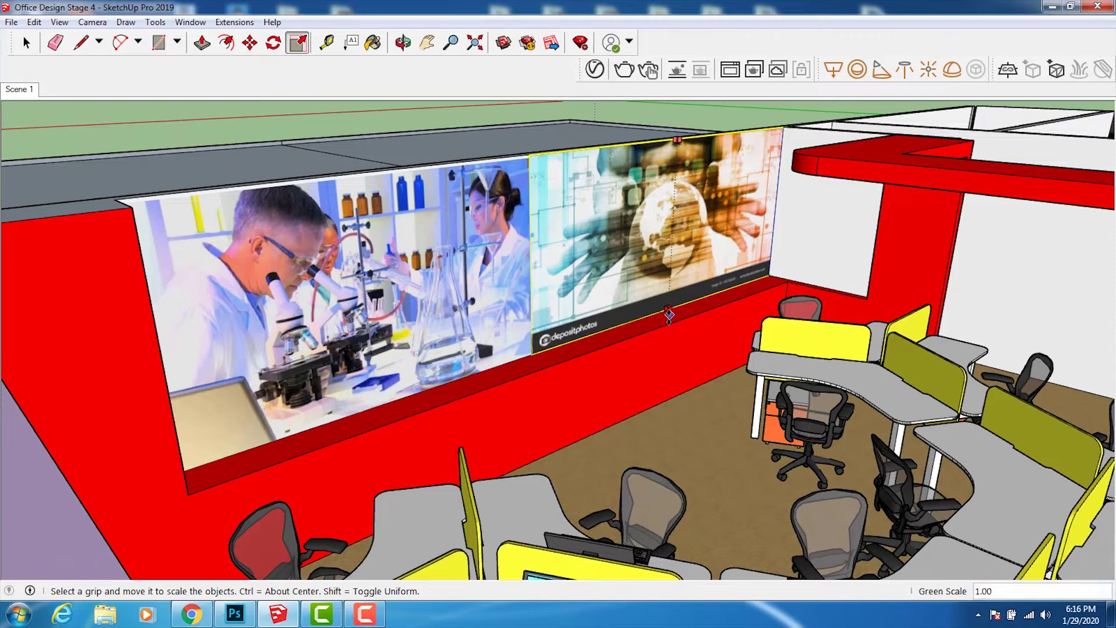
pyautogui.click(670, 329)
pyautogui.click(677, 140)
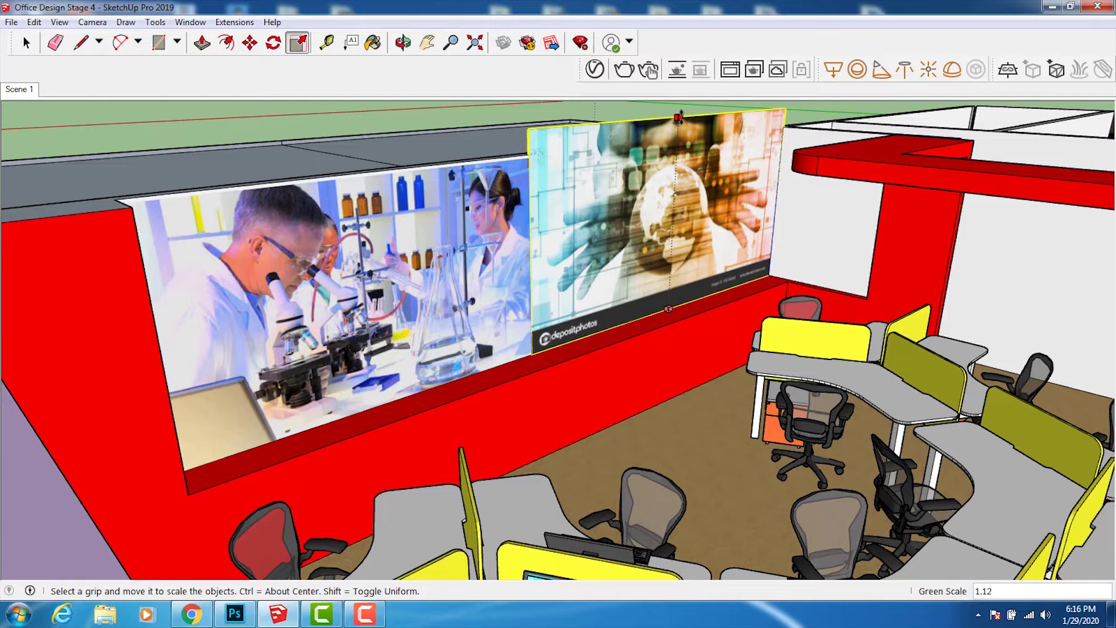
pyautogui.click(587, 140)
# Move the mural down so it sits level with the lab photo
pyautogui.click(250, 42)
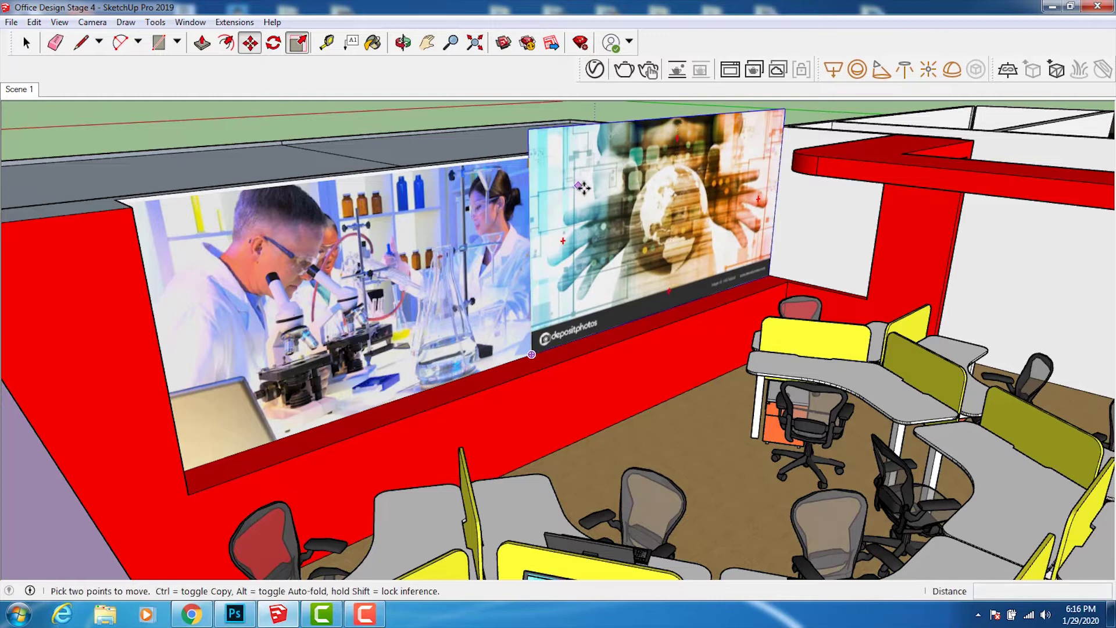
pyautogui.click(584, 190)
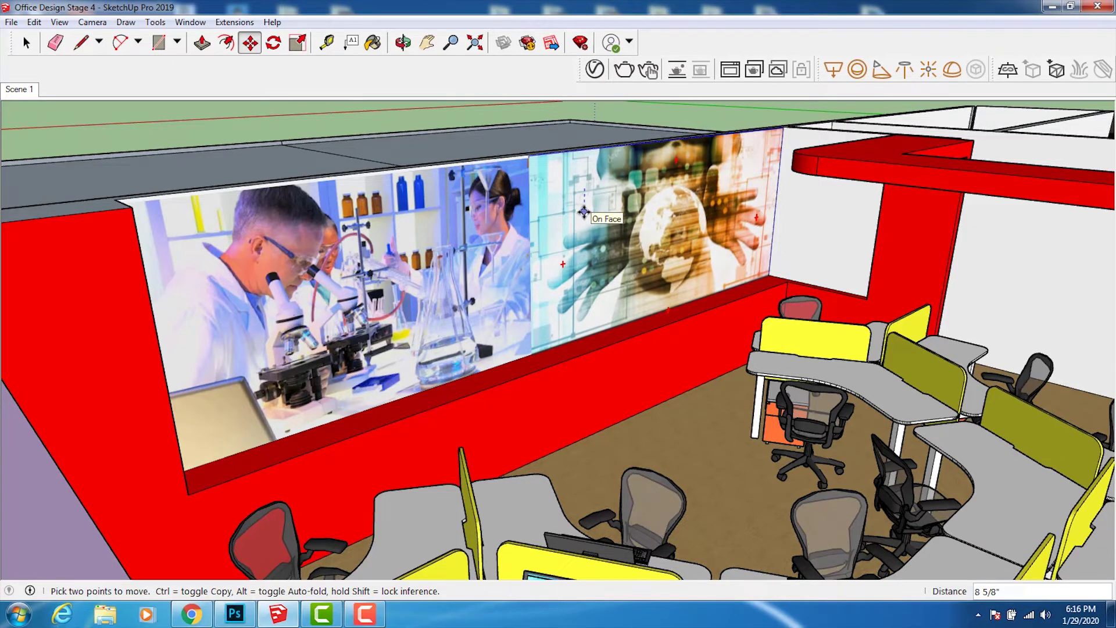
pyautogui.click(584, 213)
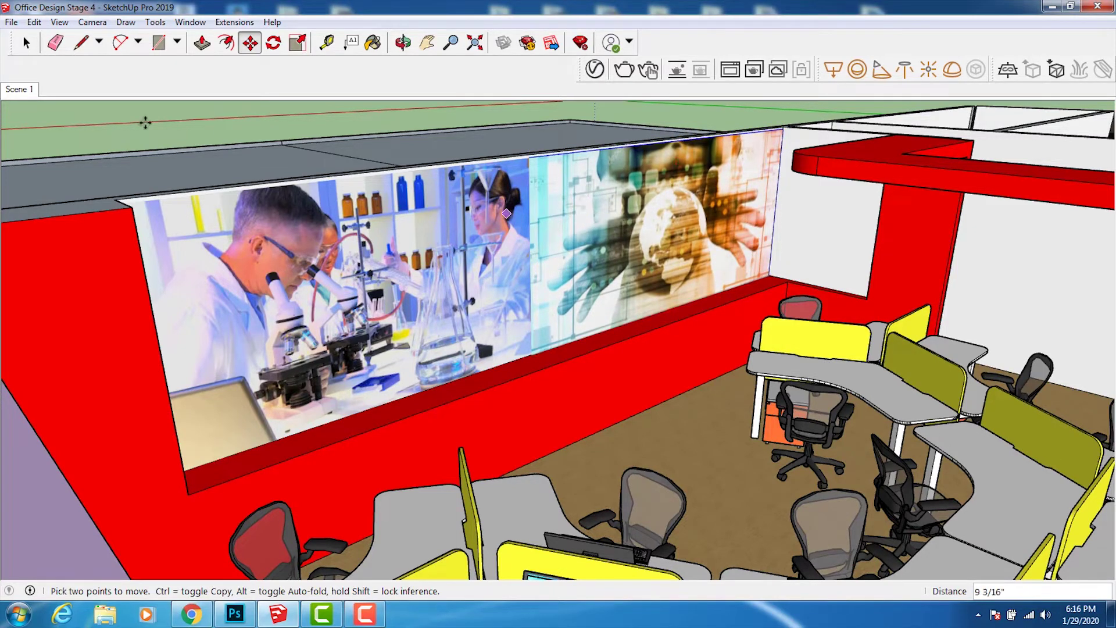
pyautogui.press('space')
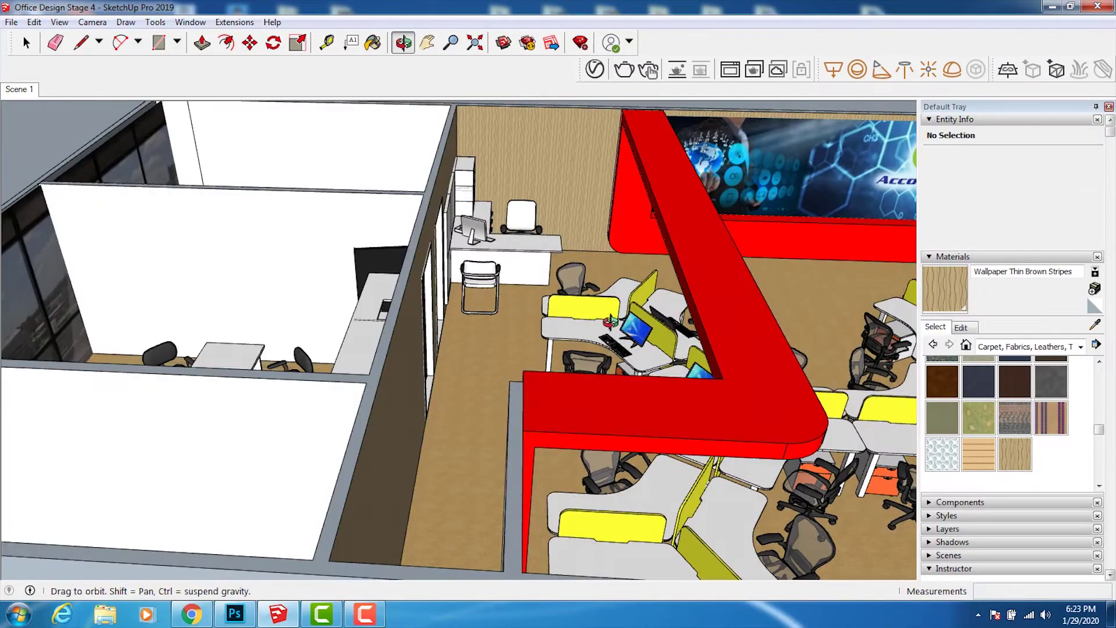
# Paint the office's left partition wall with Textile Leaves Green
pyautogui.moveTo(640, 291); pyautogui.dragTo(605, 333)
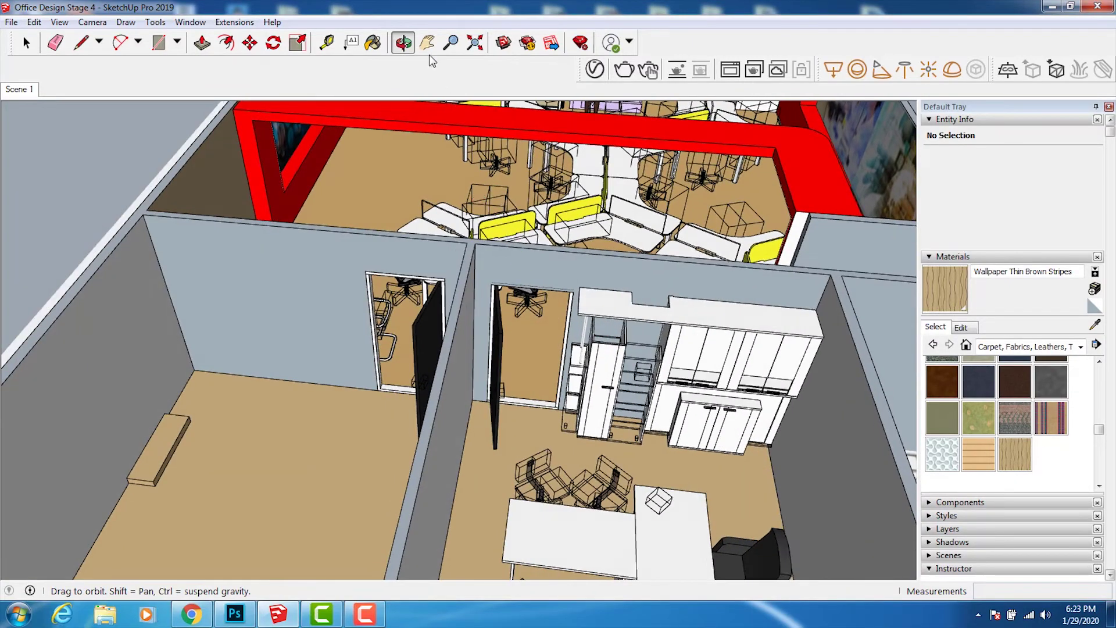
pyautogui.click(428, 42)
pyautogui.moveTo(640, 407); pyautogui.dragTo(360, 320)
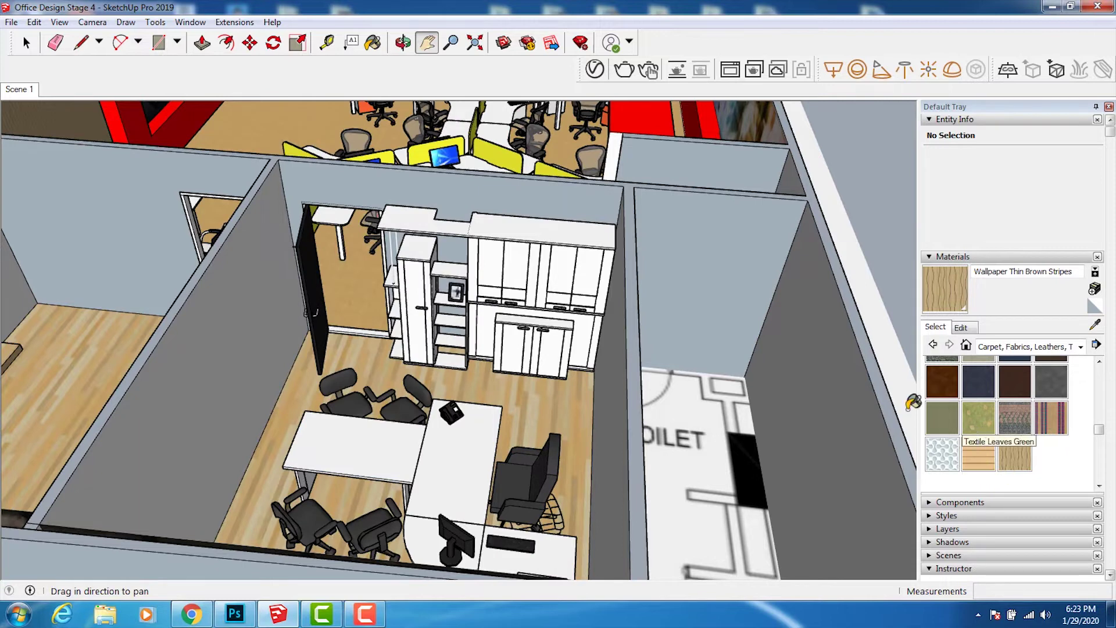
pyautogui.click(984, 430)
pyautogui.click(284, 319)
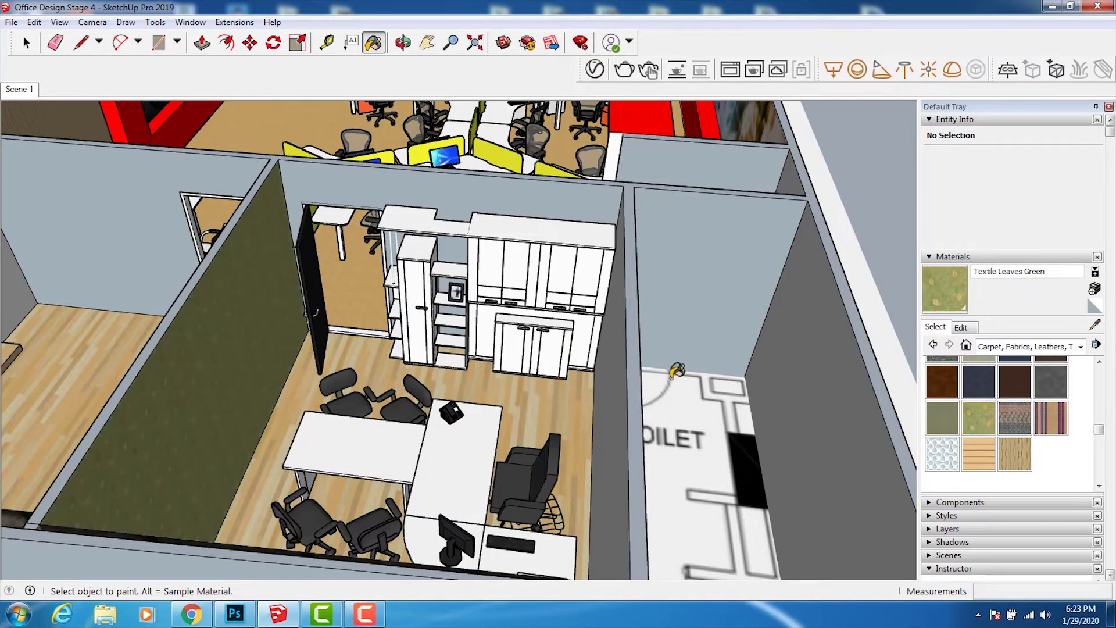
# Repaint the left partition, the back wall and the narrow face beside the toilet in Suede Green
pyautogui.click(942, 454)
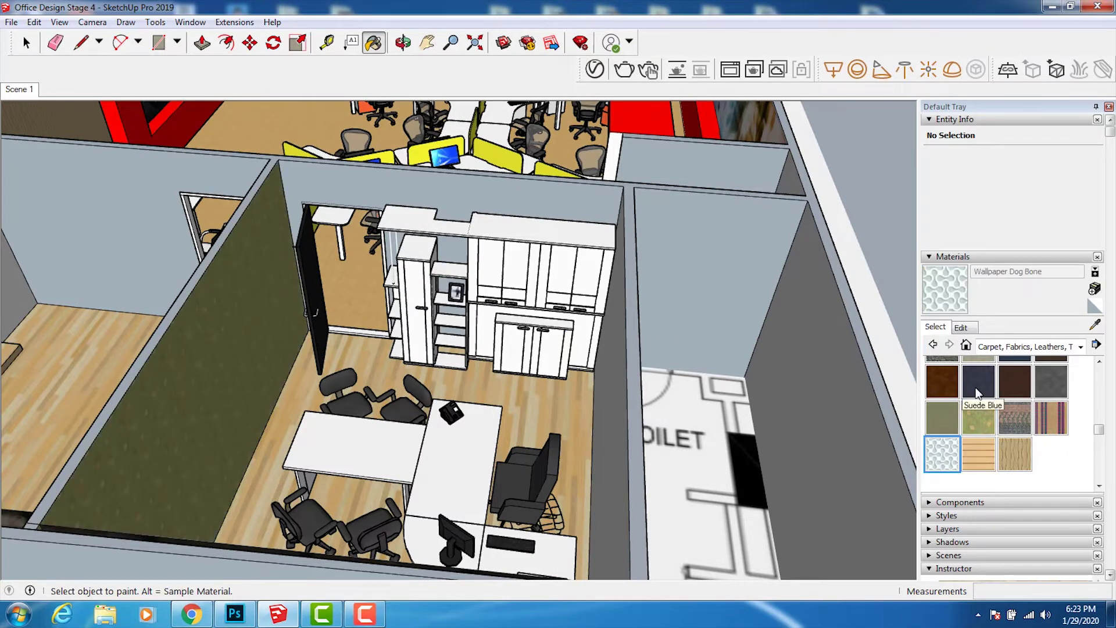
pyautogui.moveTo(1100, 431); pyautogui.dragTo(1099, 426)
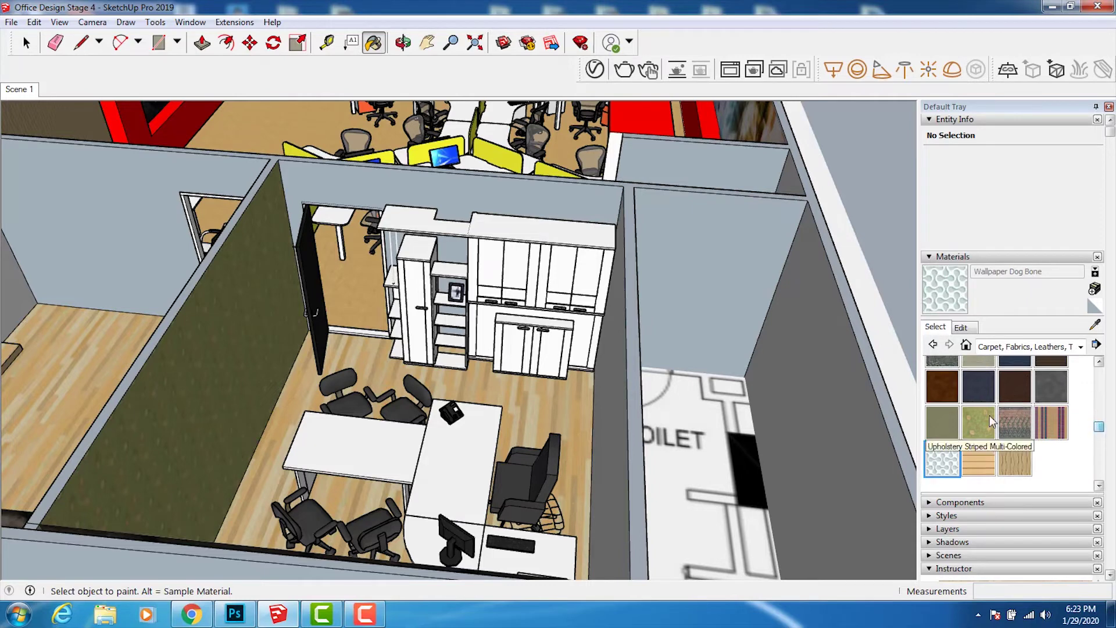
pyautogui.click(942, 423)
pyautogui.click(234, 293)
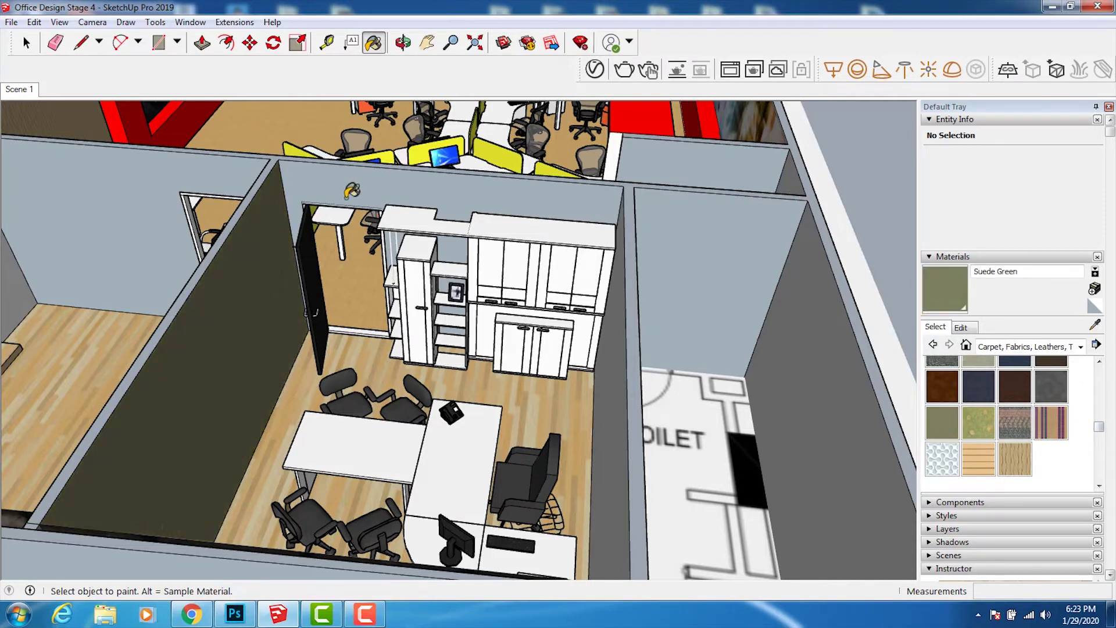
pyautogui.click(634, 326)
pyautogui.click(621, 356)
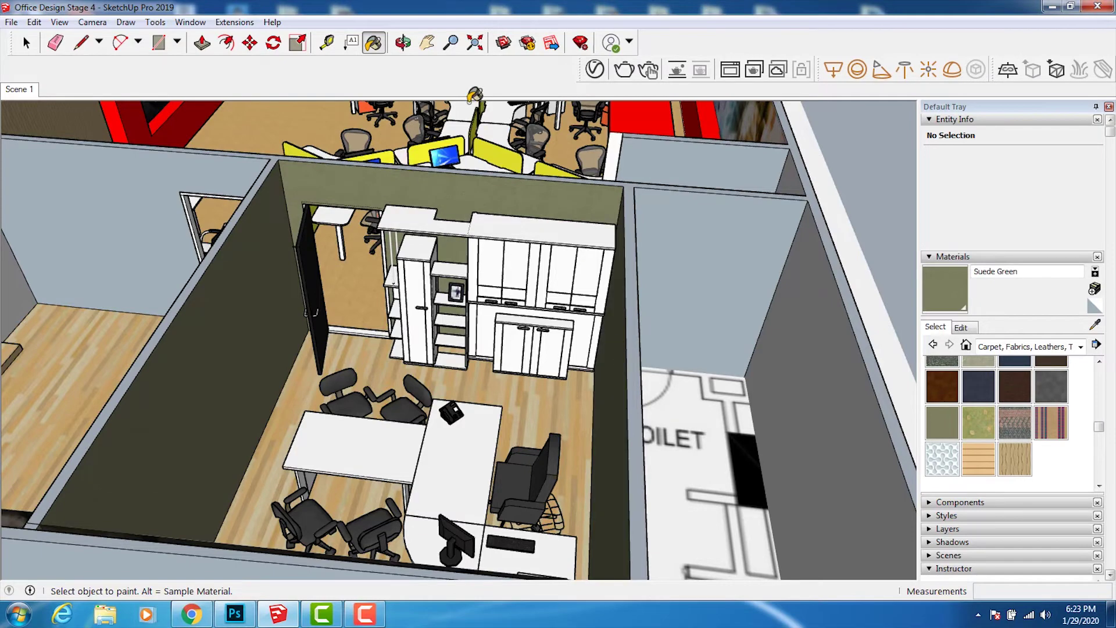
# Paint the white partition wall beside the office Suede Green
pyautogui.click(403, 42)
pyautogui.moveTo(685, 349)
pyautogui.mouseDown()
pyautogui.moveTo(794, 353)
pyautogui.moveTo(851, 402)
pyautogui.mouseUp()
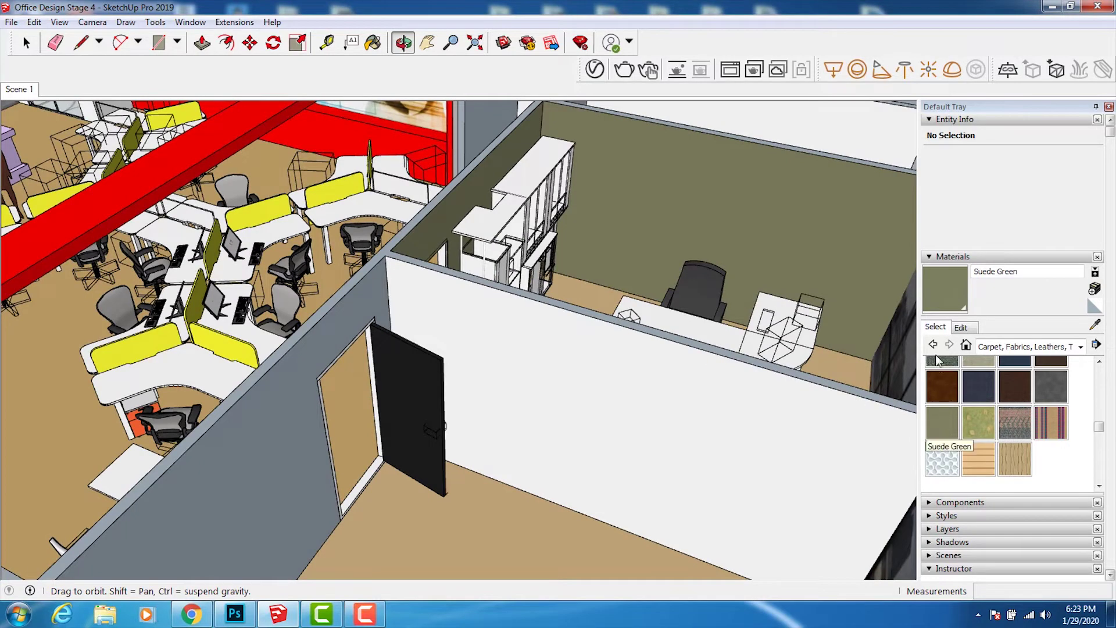
pyautogui.click(373, 43)
pyautogui.click(514, 400)
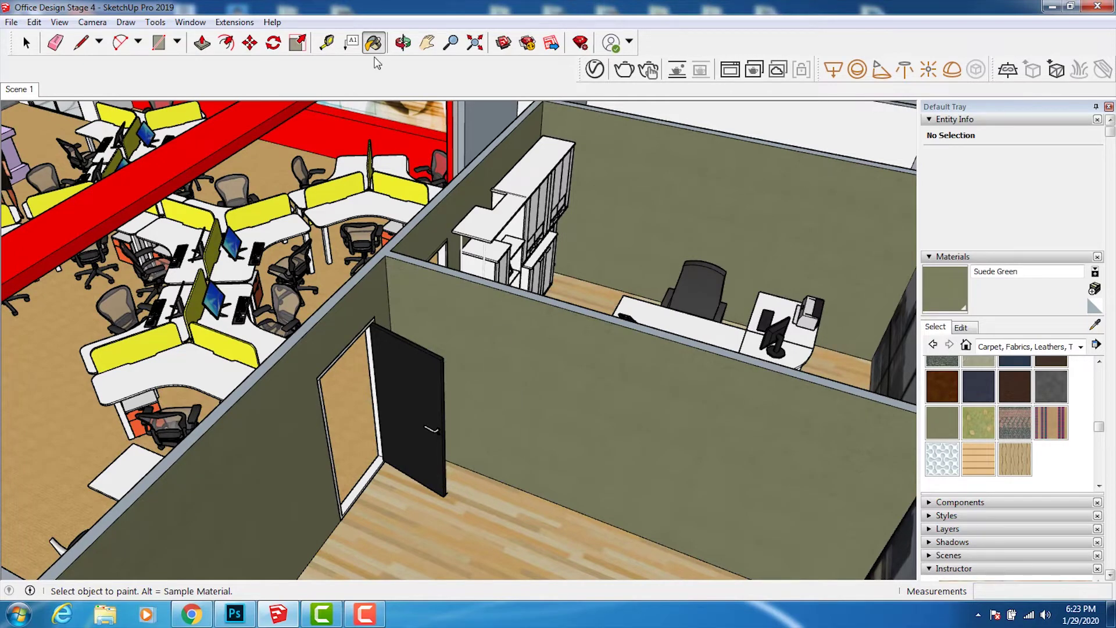
pyautogui.click(403, 43)
pyautogui.moveTo(425, 338)
pyautogui.mouseDown()
pyautogui.moveTo(563, 367)
pyautogui.moveTo(677, 374)
pyautogui.mouseUp()
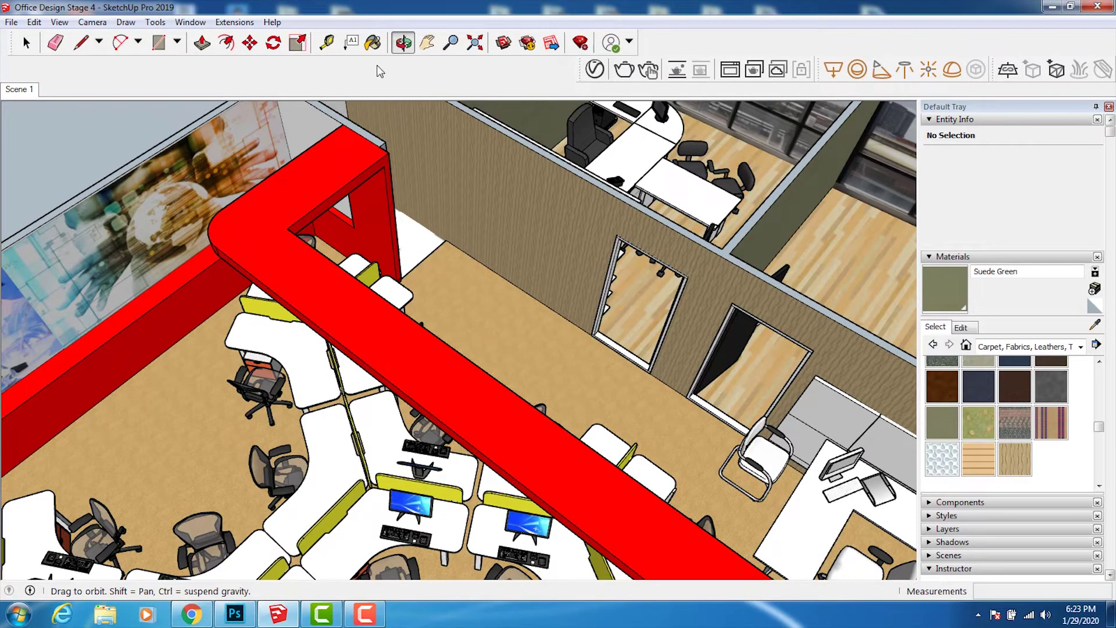
# Paint the empty windowed room's right wall and top wall strip Suede Green
pyautogui.click(426, 42)
pyautogui.moveTo(666, 249)
pyautogui.mouseDown()
pyautogui.moveTo(543, 407)
pyautogui.moveTo(522, 407)
pyautogui.mouseUp()
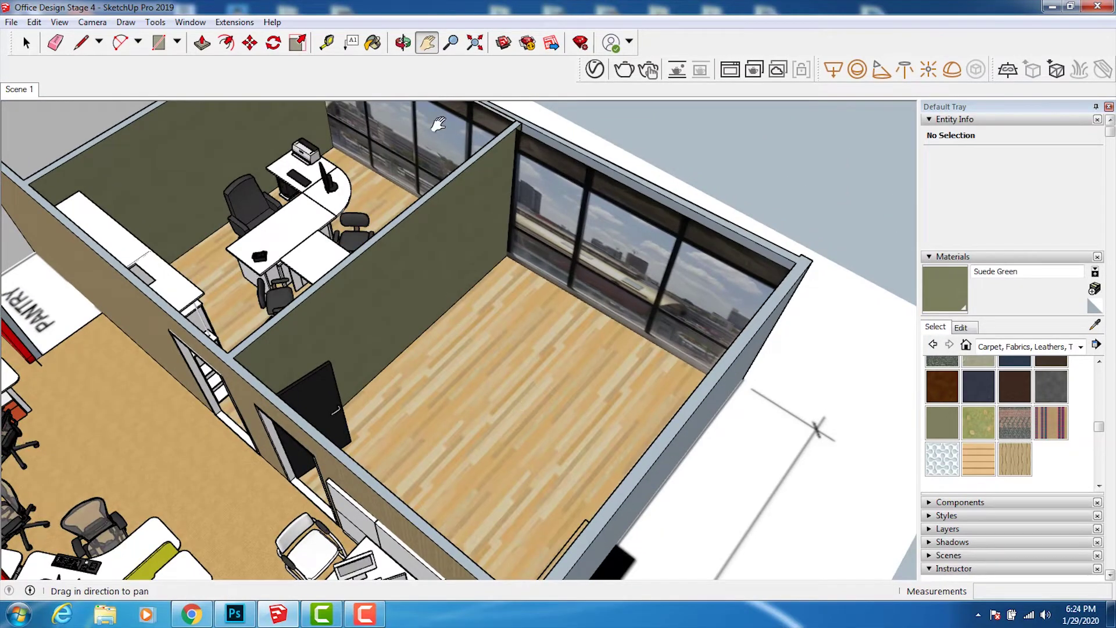
pyautogui.click(403, 42)
pyautogui.moveTo(349, 291); pyautogui.dragTo(805, 278)
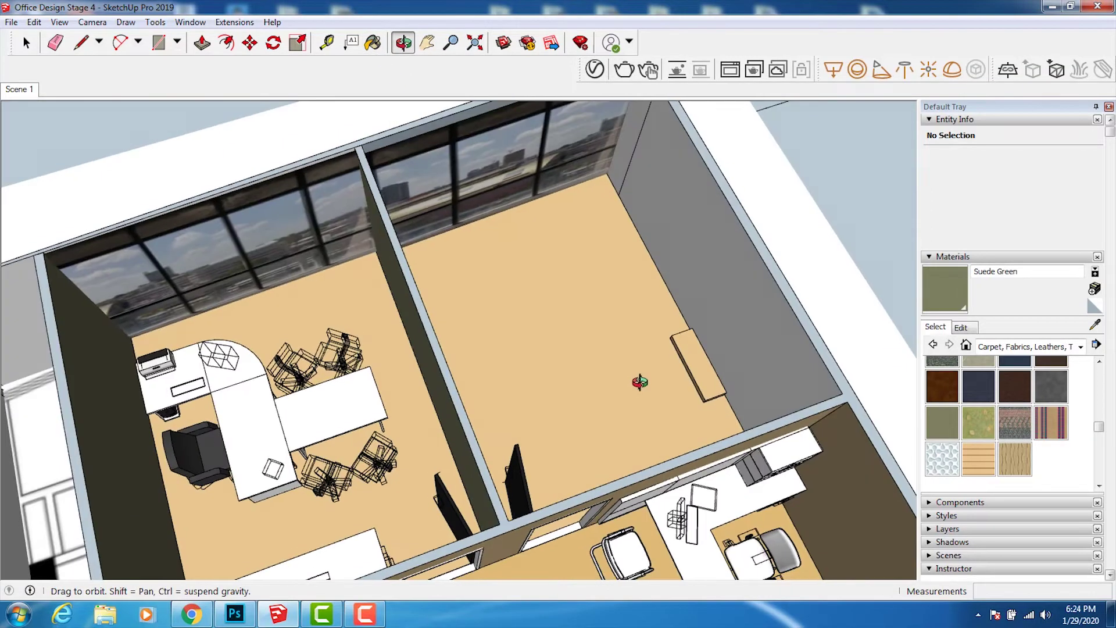
pyautogui.click(373, 42)
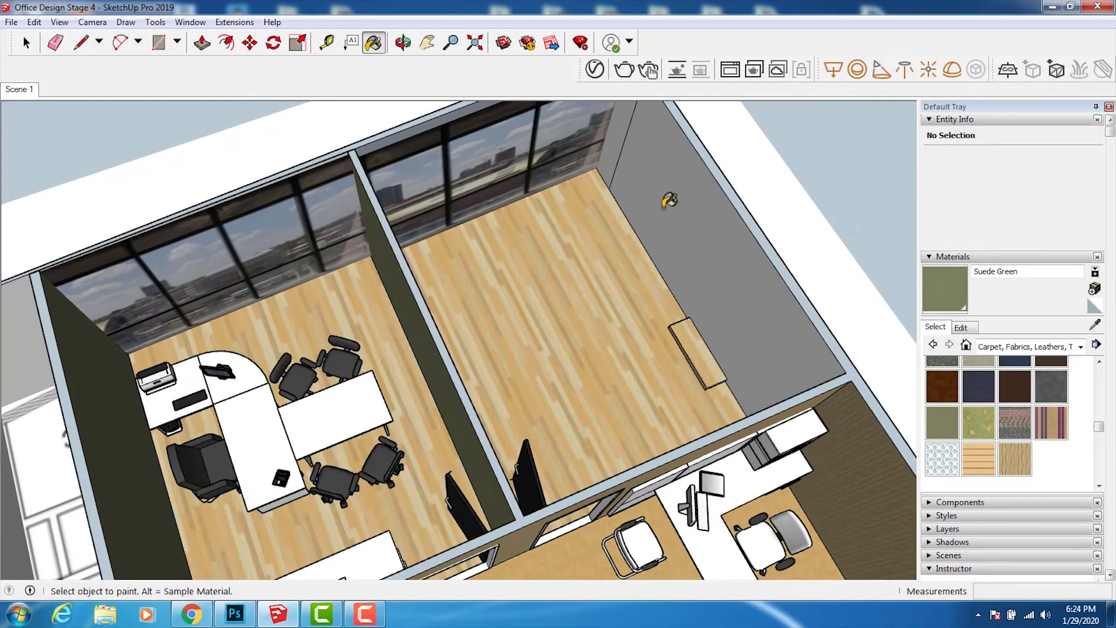
pyautogui.click(671, 201)
pyautogui.click(620, 143)
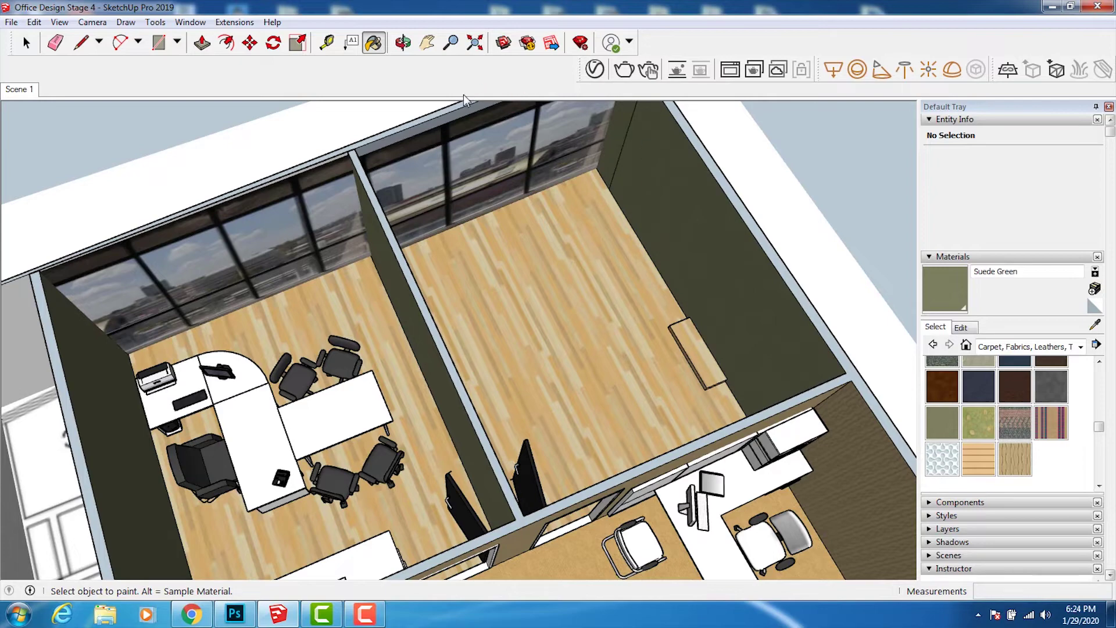
# Pan and zoom toward the desk clusters in the open office area
pyautogui.moveTo(506, 331); pyautogui.dragTo(588, 496)
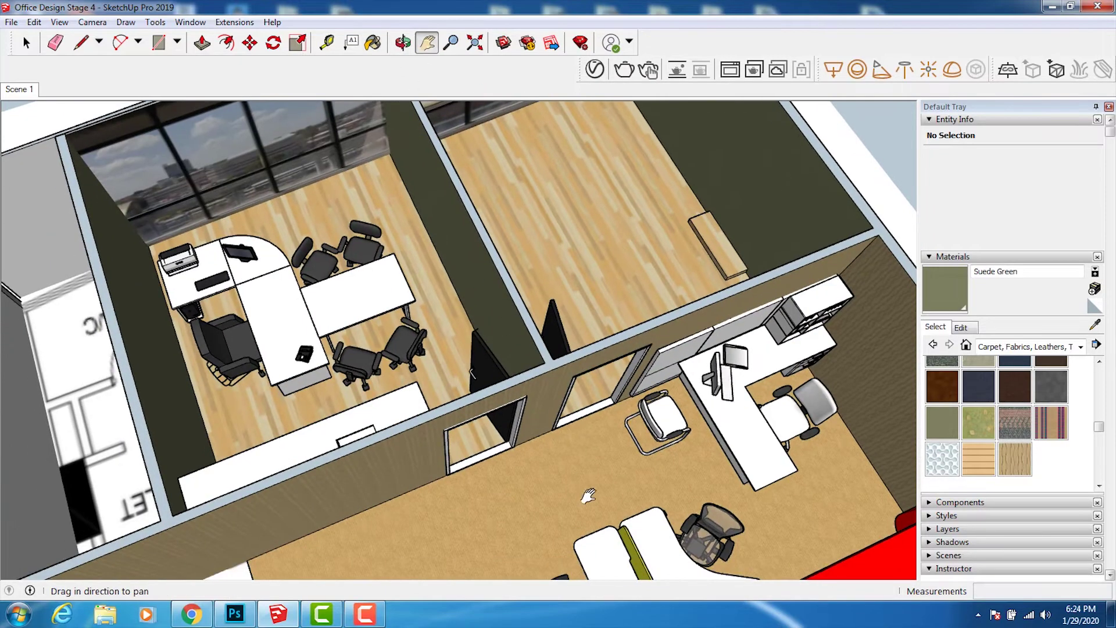
pyautogui.moveTo(523, 415); pyautogui.dragTo(517, 407)
pyautogui.scroll(-2, 518, 407)
pyautogui.scroll(-2, 465, 413)
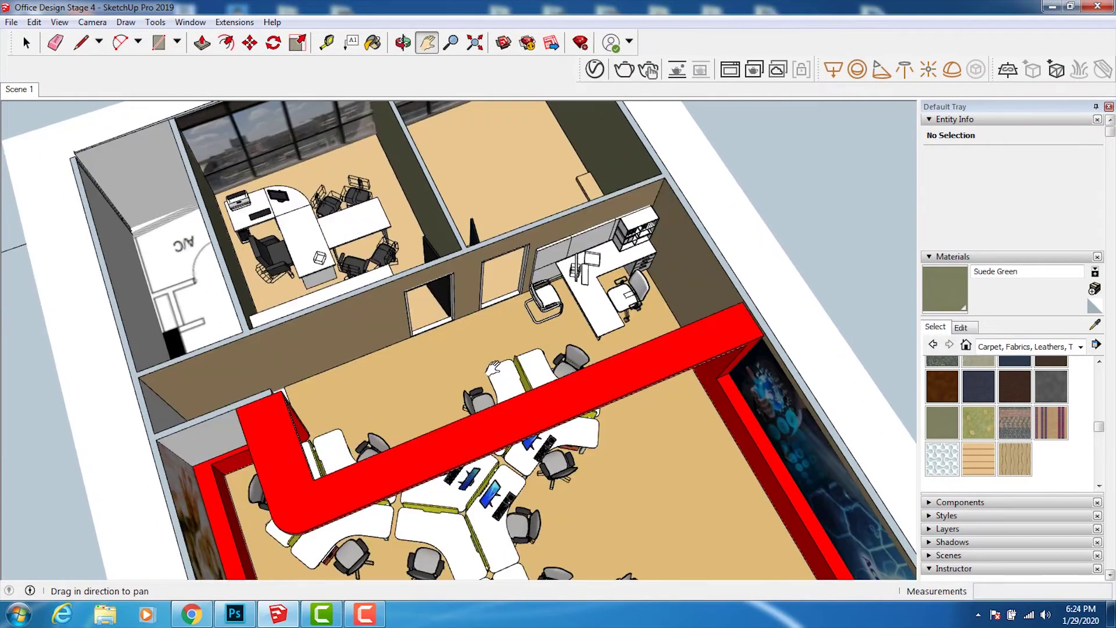
pyautogui.scroll(-2, 412, 418)
pyautogui.scroll(-2, 407, 386)
pyautogui.moveTo(407, 386); pyautogui.dragTo(410, 350)
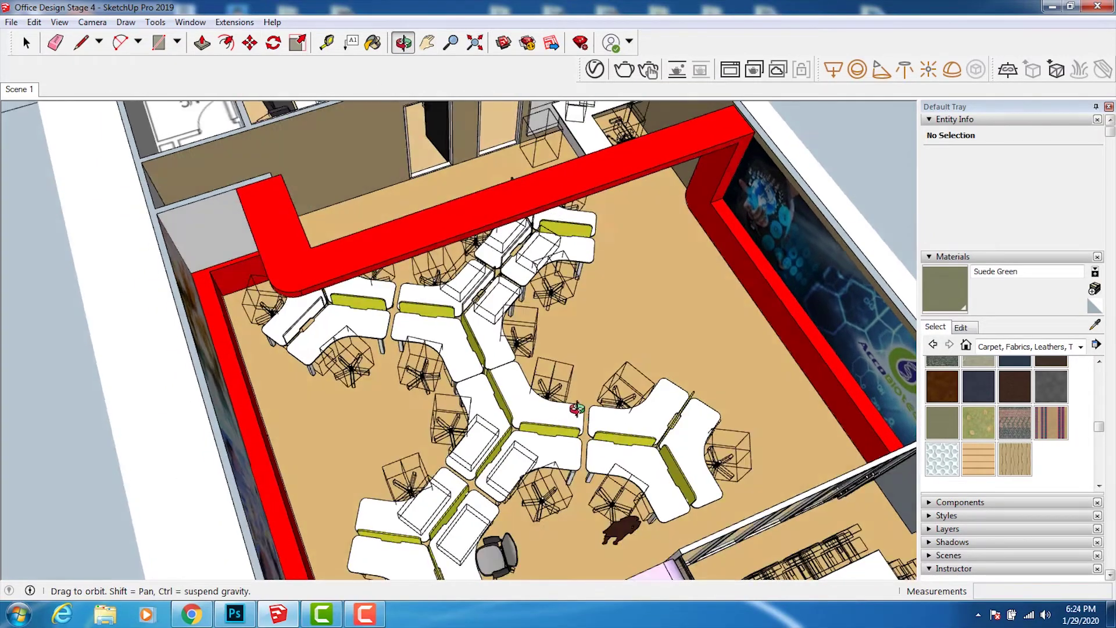
# Orbit and zoom to a low side view of the lilac reception desk
pyautogui.moveTo(552, 462)
pyautogui.mouseDown()
pyautogui.moveTo(569, 332)
pyautogui.moveTo(663, 324)
pyautogui.moveTo(755, 334)
pyautogui.mouseUp()
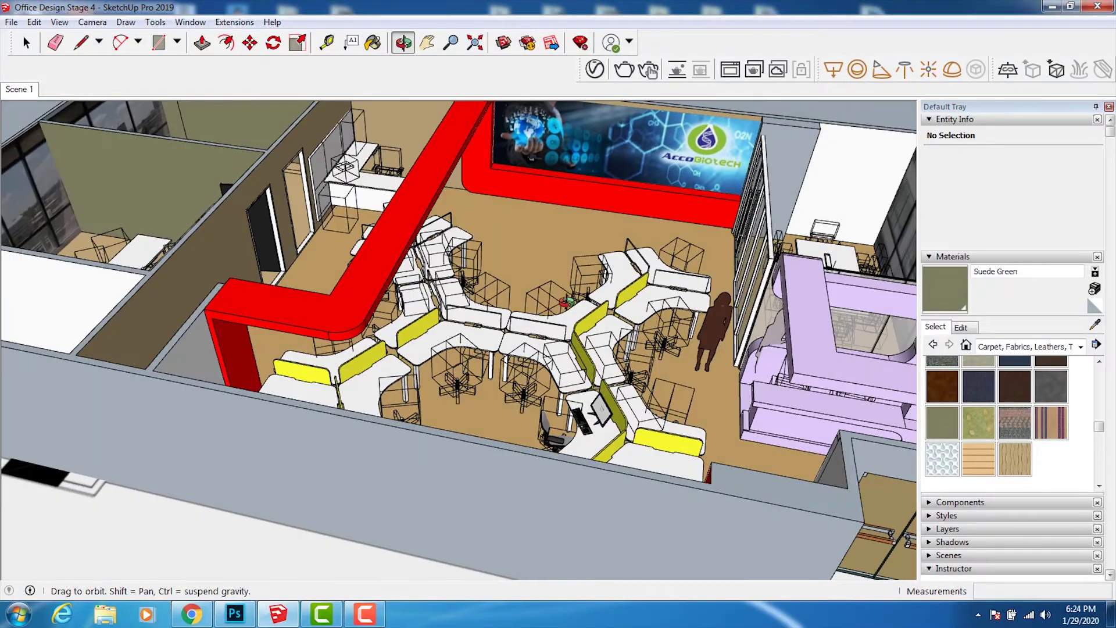
pyautogui.moveTo(573, 275)
pyautogui.mouseDown()
pyautogui.moveTo(612, 291)
pyautogui.moveTo(608, 300)
pyautogui.mouseUp()
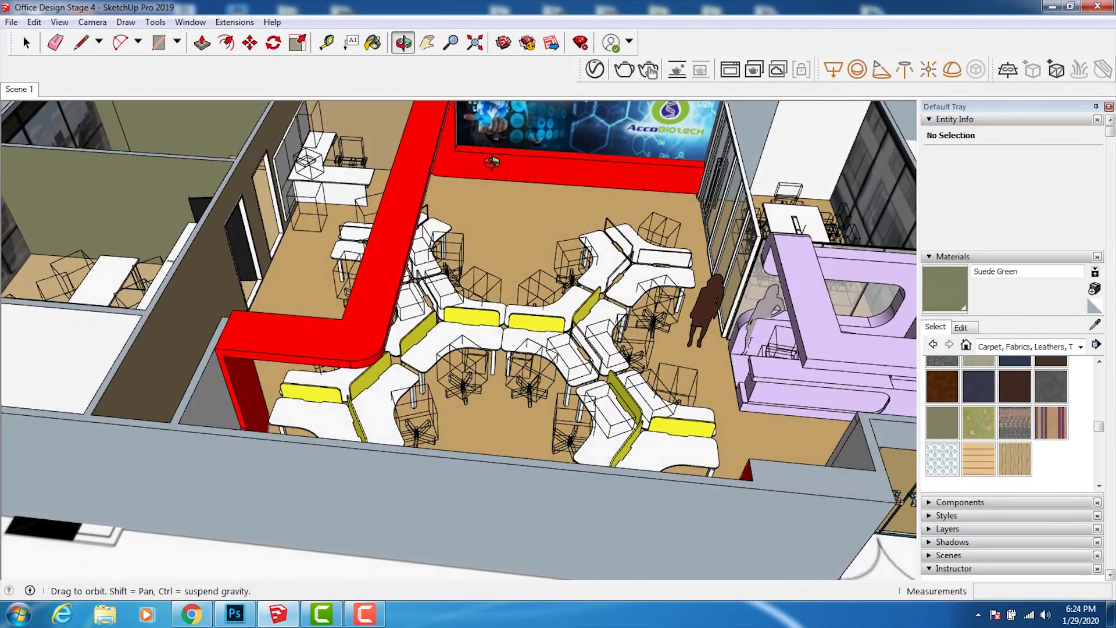
pyautogui.scroll(2, 569, 430)
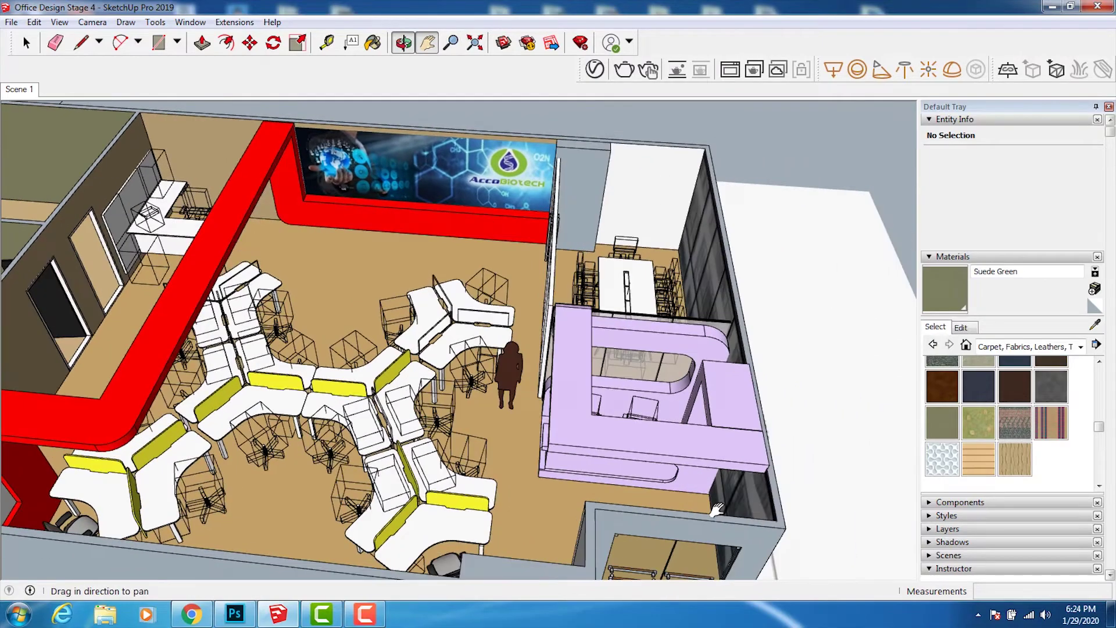
pyautogui.scroll(2, 593, 442)
pyautogui.scroll(2, 611, 451)
pyautogui.scroll(2, 627, 458)
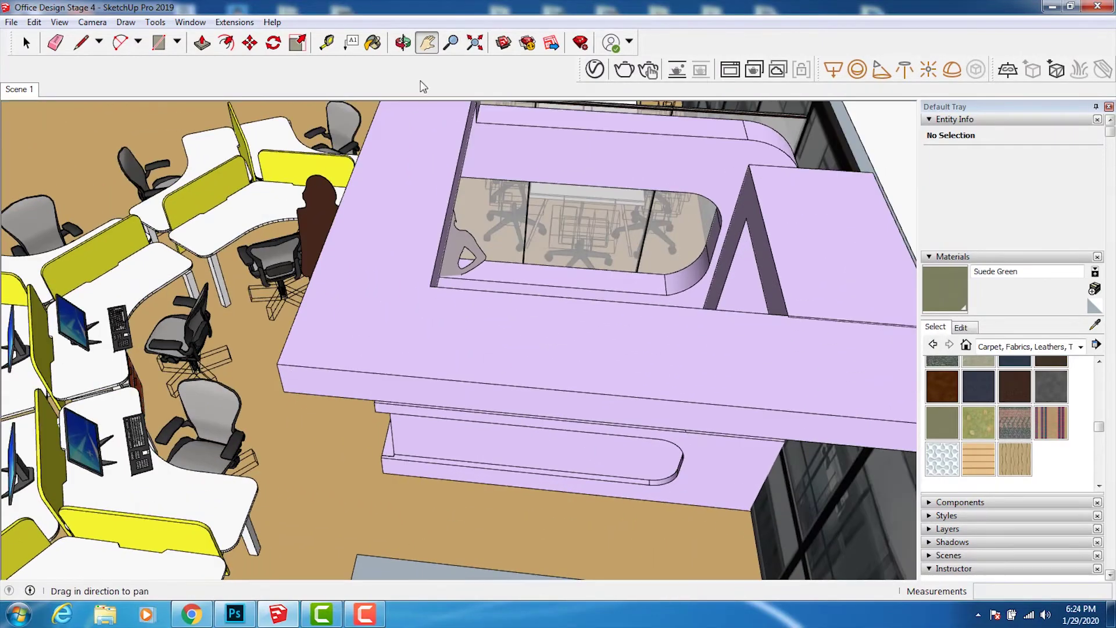
pyautogui.click(402, 42)
pyautogui.moveTo(499, 332)
pyautogui.mouseDown()
pyautogui.moveTo(535, 314)
pyautogui.moveTo(678, 341)
pyautogui.moveTo(690, 308)
pyautogui.moveTo(682, 311)
pyautogui.mouseUp()
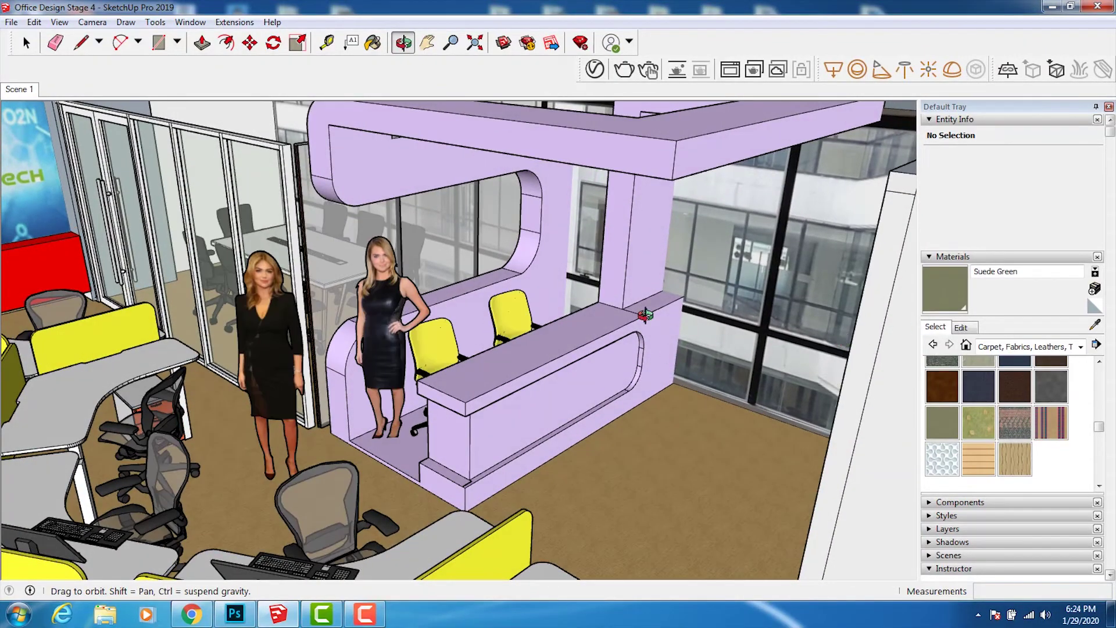
# Paint the reception desk's front and end panels white with Color M00
pyautogui.click(1080, 347)
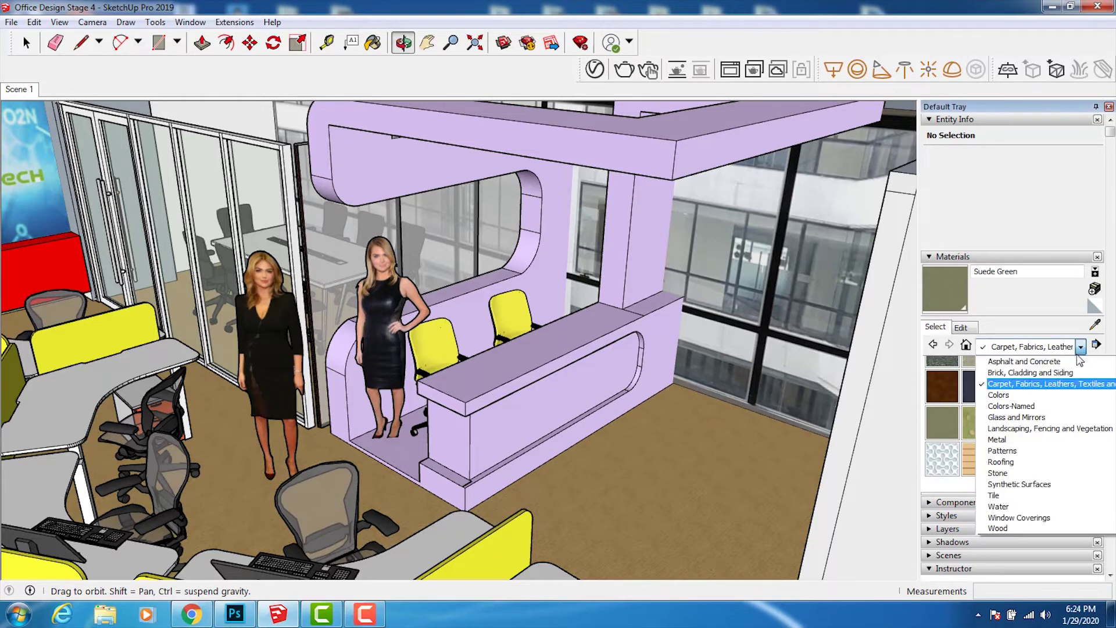
pyautogui.click(1001, 394)
pyautogui.moveTo(1099, 373); pyautogui.dragTo(1093, 479)
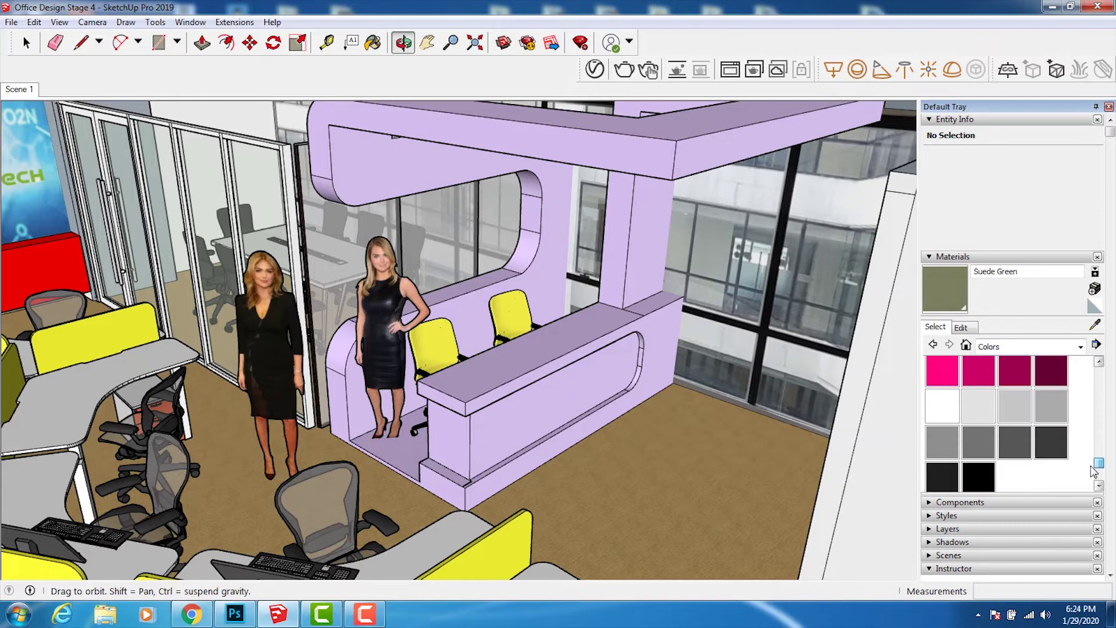
pyautogui.click(944, 411)
pyautogui.click(500, 407)
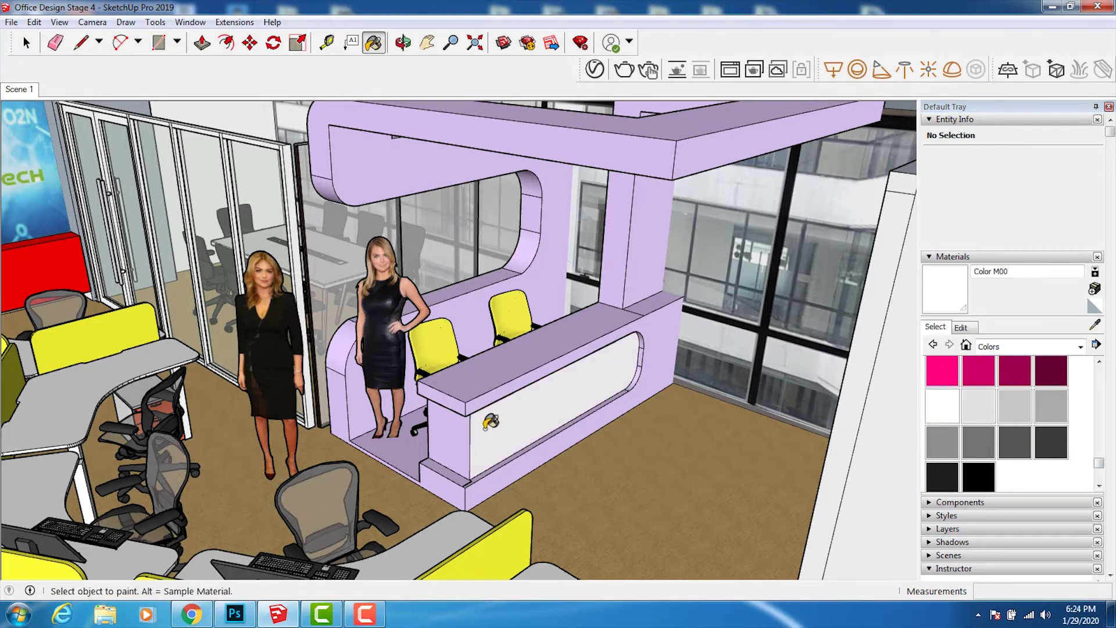
pyautogui.click(462, 433)
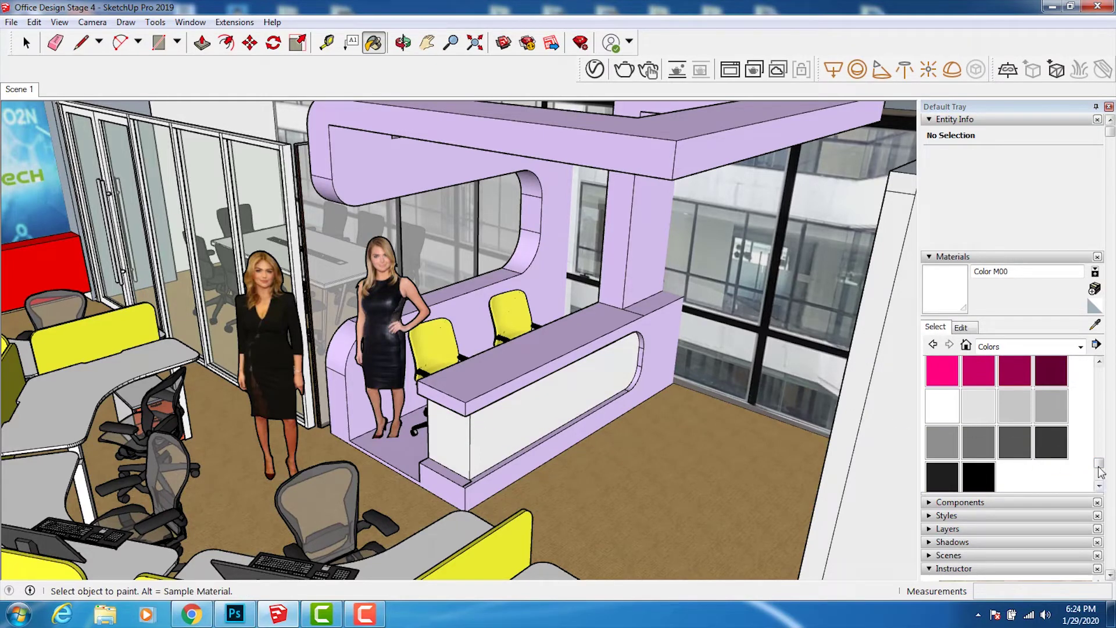
# Paint the counter's side panel, top, column right face and lower base Color G07 green
pyautogui.moveTo(1099, 464); pyautogui.dragTo(1098, 413)
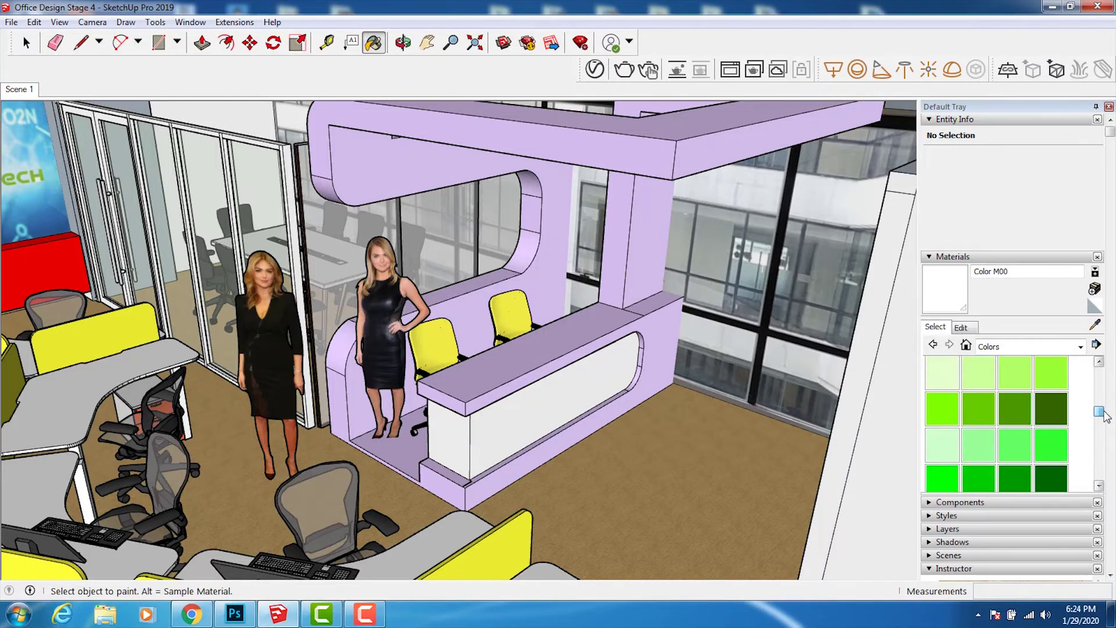
pyautogui.scroll(1, 1050, 436)
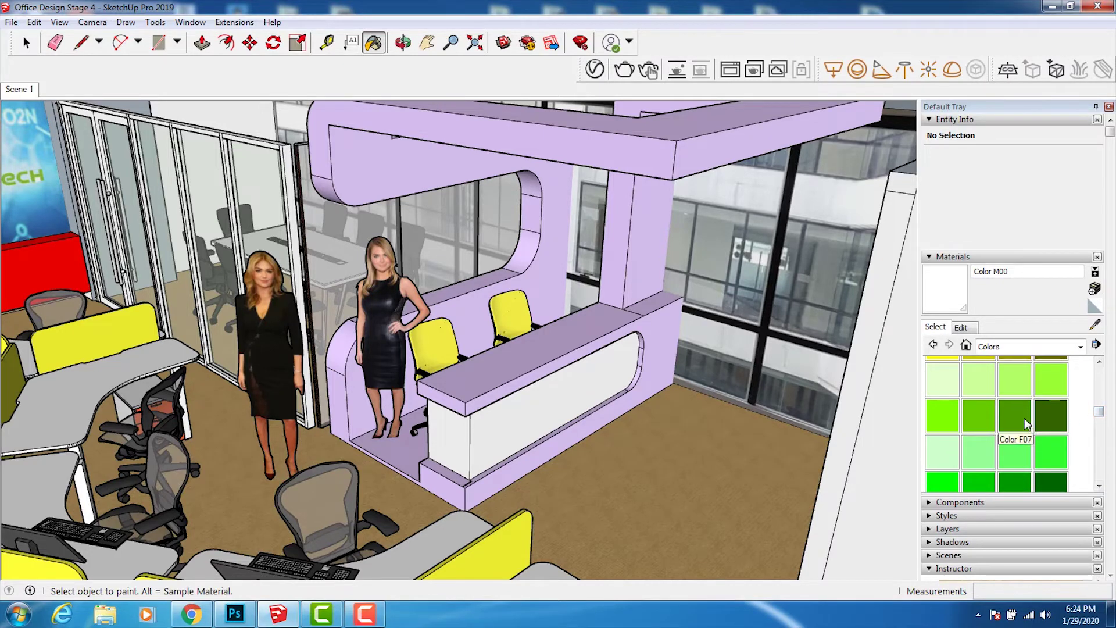
pyautogui.click(1017, 482)
pyautogui.click(652, 326)
pyautogui.click(626, 298)
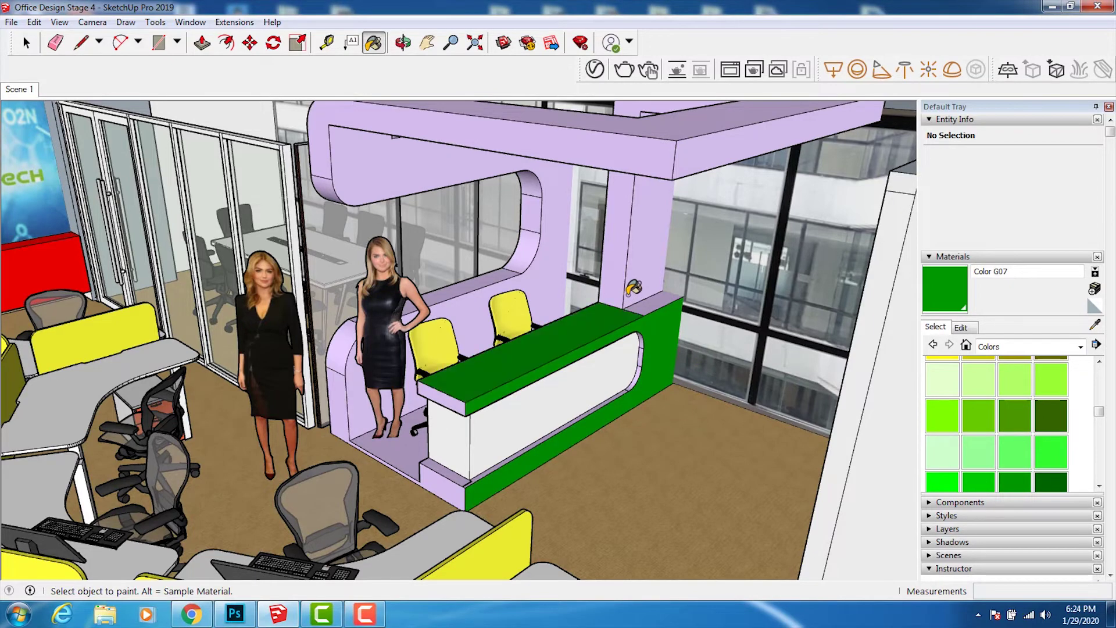
pyautogui.click(616, 299)
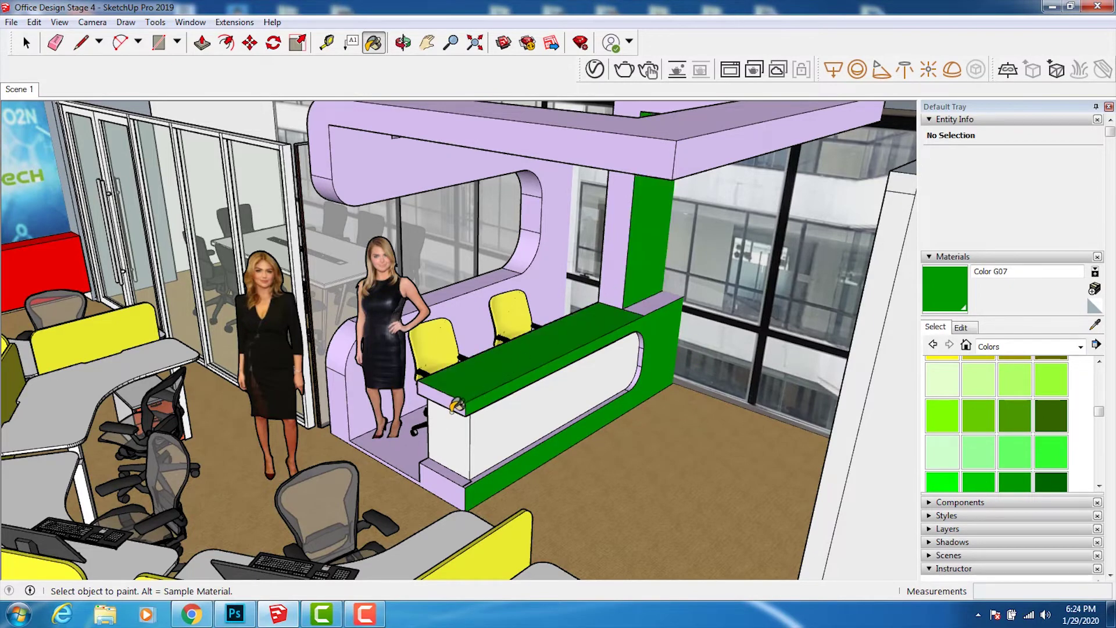
pyautogui.click(455, 481)
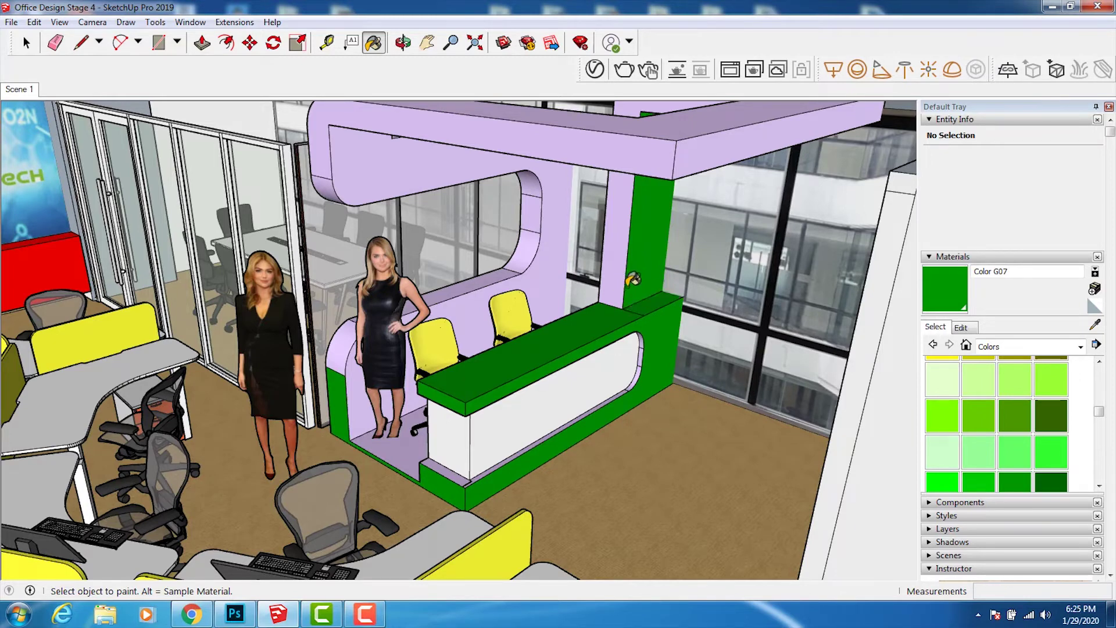
# Paint the column, back panel, curved sides and overhead beam faces Color G07 green
pyautogui.click(620, 277)
pyautogui.click(381, 181)
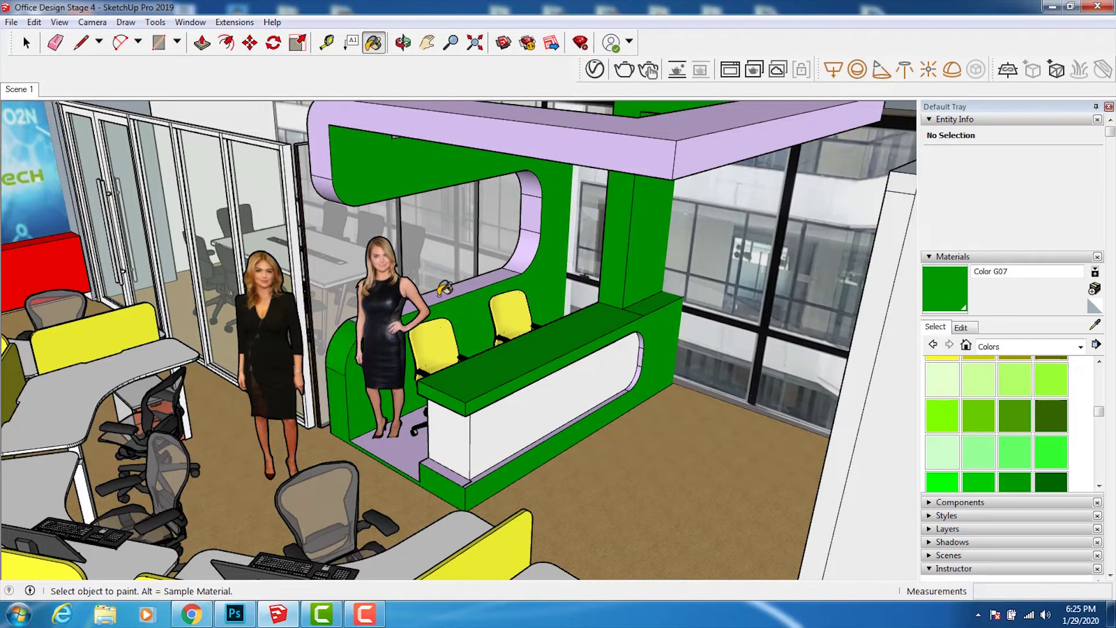
pyautogui.click(506, 256)
pyautogui.click(539, 184)
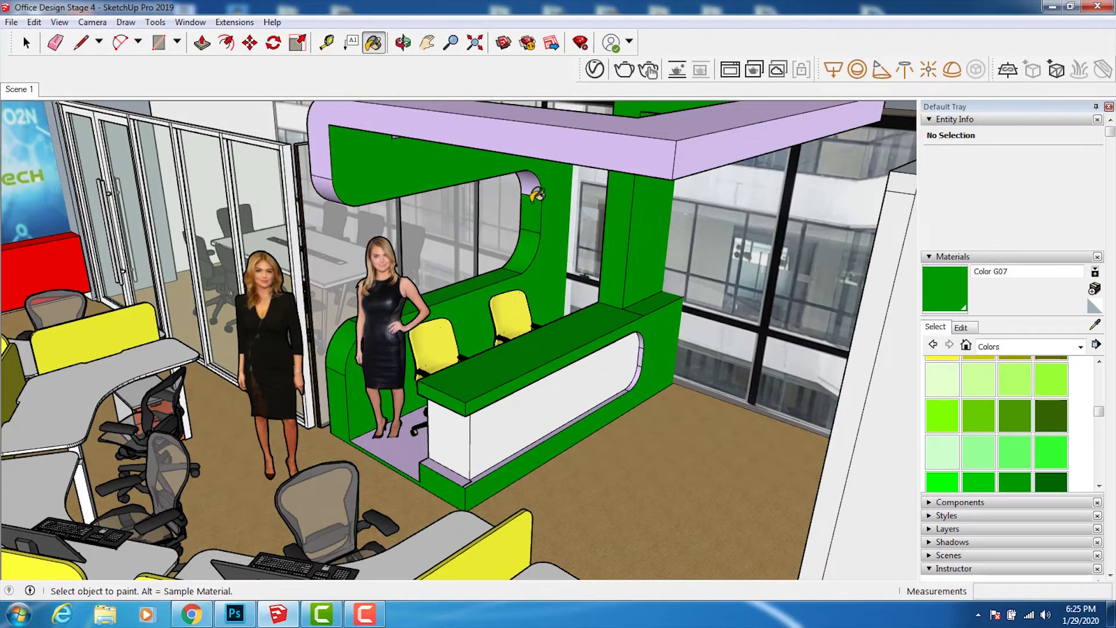
pyautogui.click(330, 136)
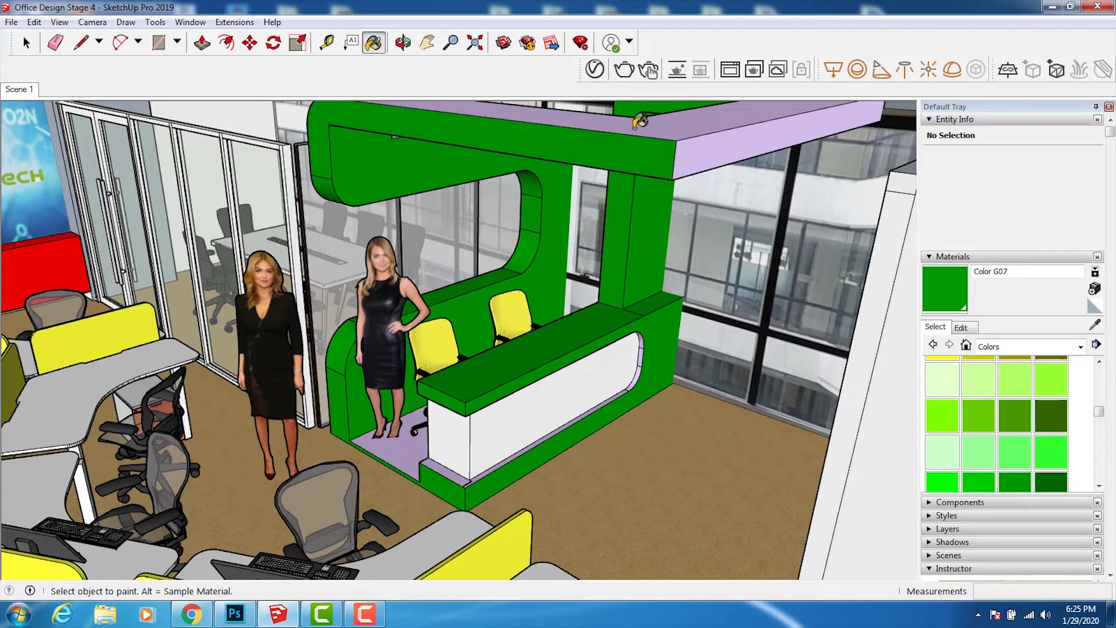
pyautogui.click(734, 138)
pyautogui.click(646, 190)
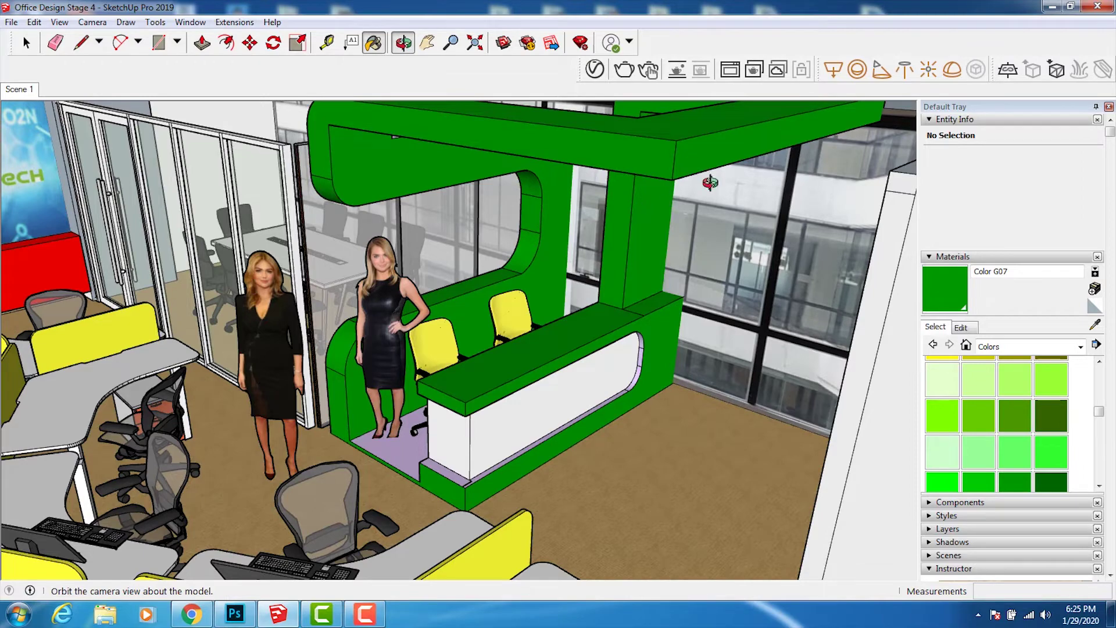
# Paint the beam's remaining diagonal, top and side strips Color G07 green
pyautogui.moveTo(560, 214)
pyautogui.mouseDown()
pyautogui.moveTo(509, 244)
pyautogui.moveTo(367, 219)
pyautogui.mouseUp()
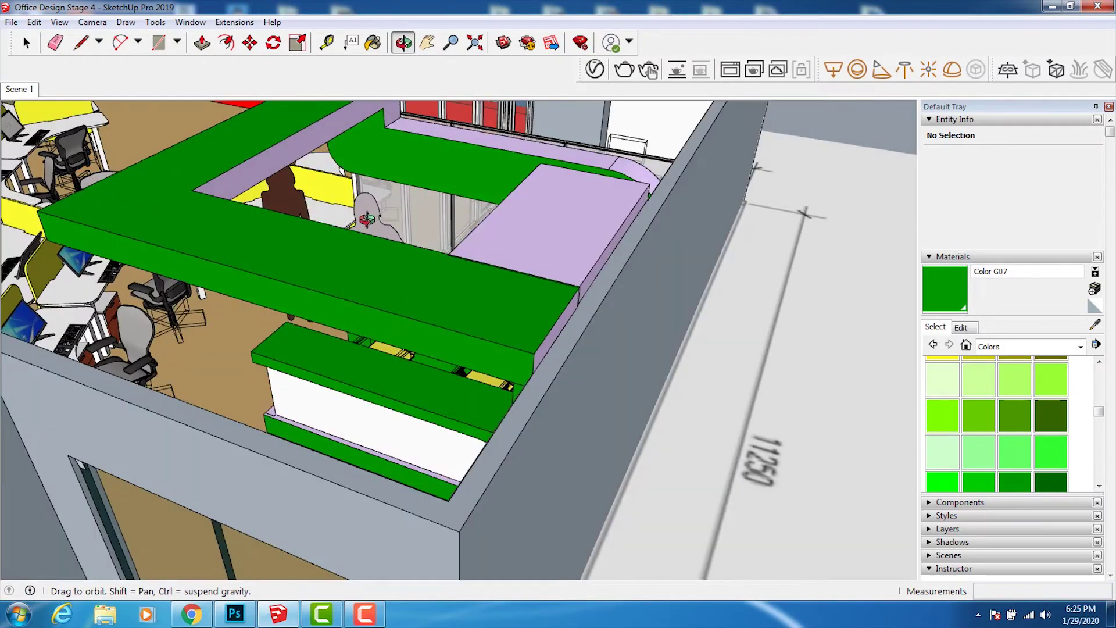
pyautogui.click(373, 42)
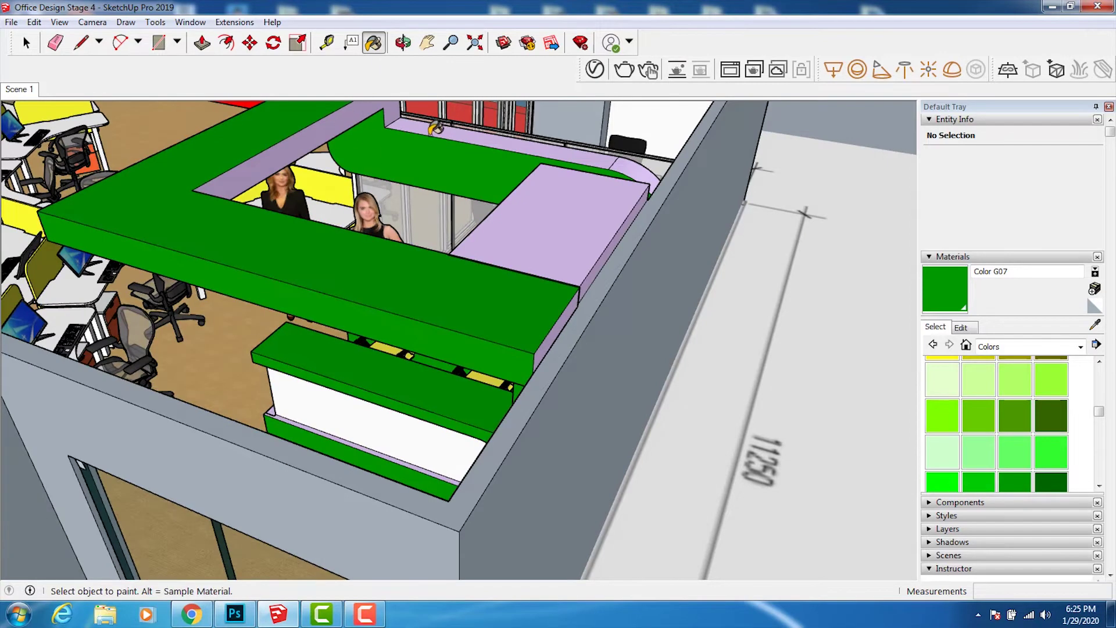
pyautogui.click(442, 130)
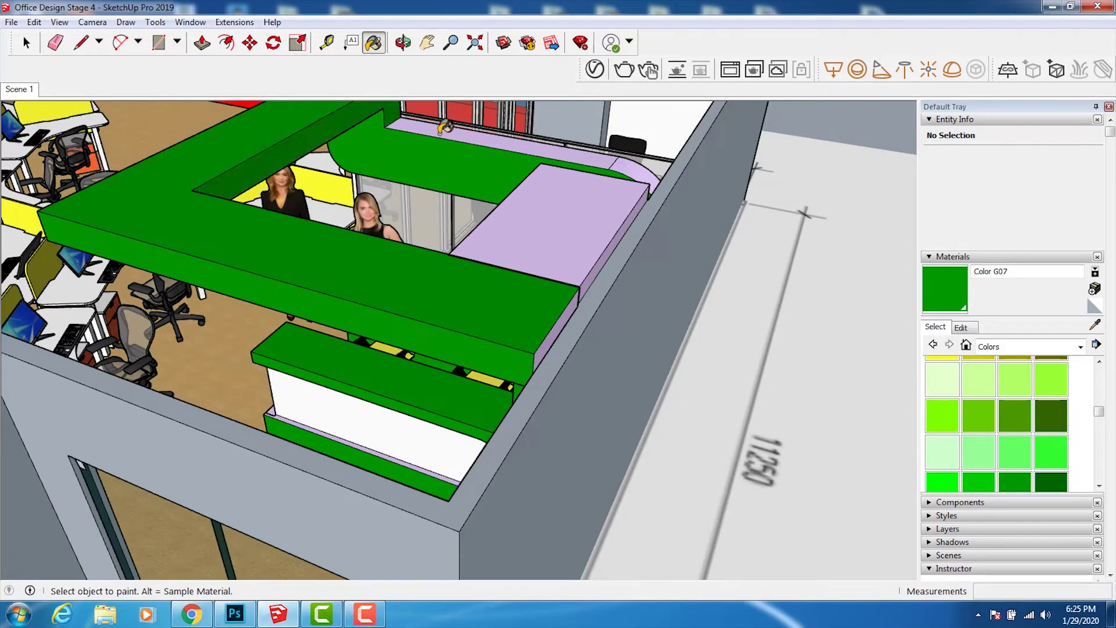
pyautogui.click(594, 271)
pyautogui.click(575, 297)
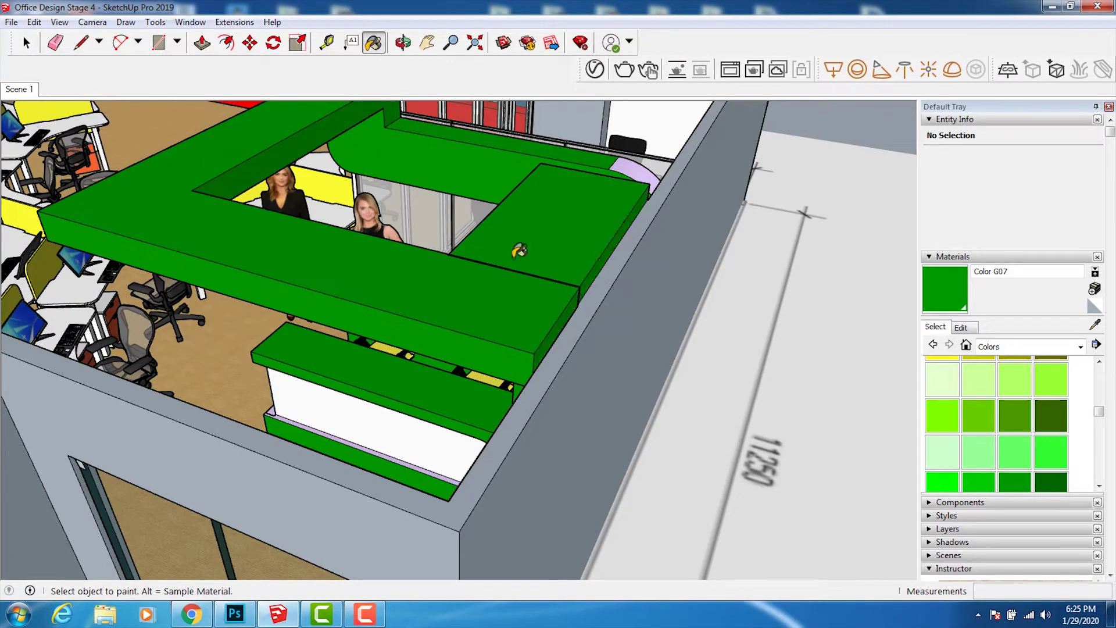
pyautogui.press('o')
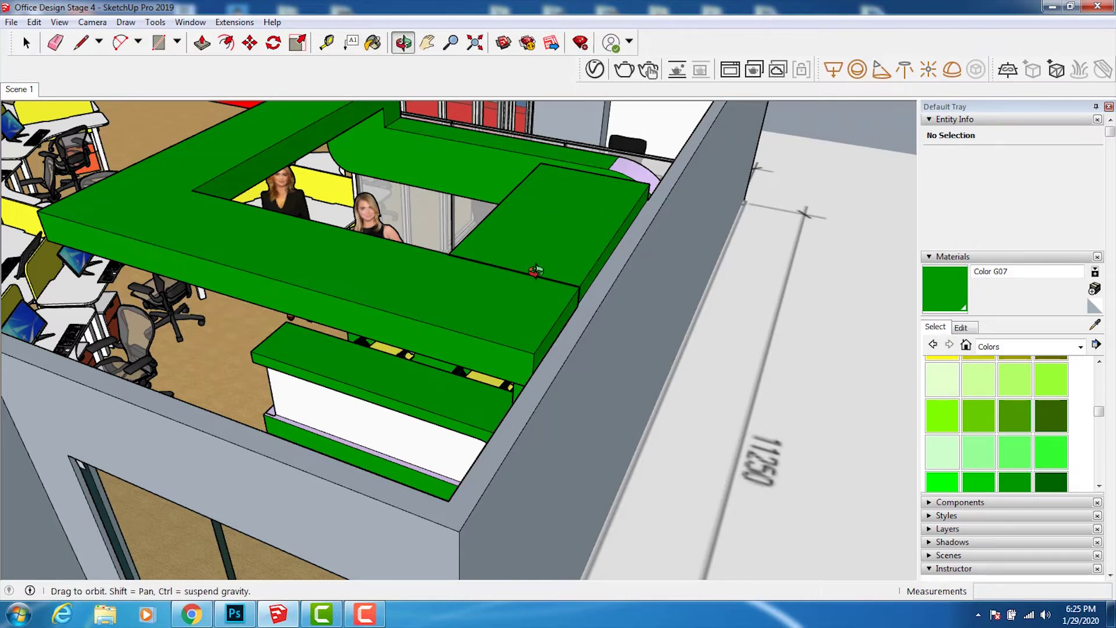
pyautogui.moveTo(541, 317)
pyautogui.mouseDown()
pyautogui.moveTo(575, 361)
pyautogui.moveTo(598, 312)
pyautogui.moveTo(530, 275)
pyautogui.mouseUp()
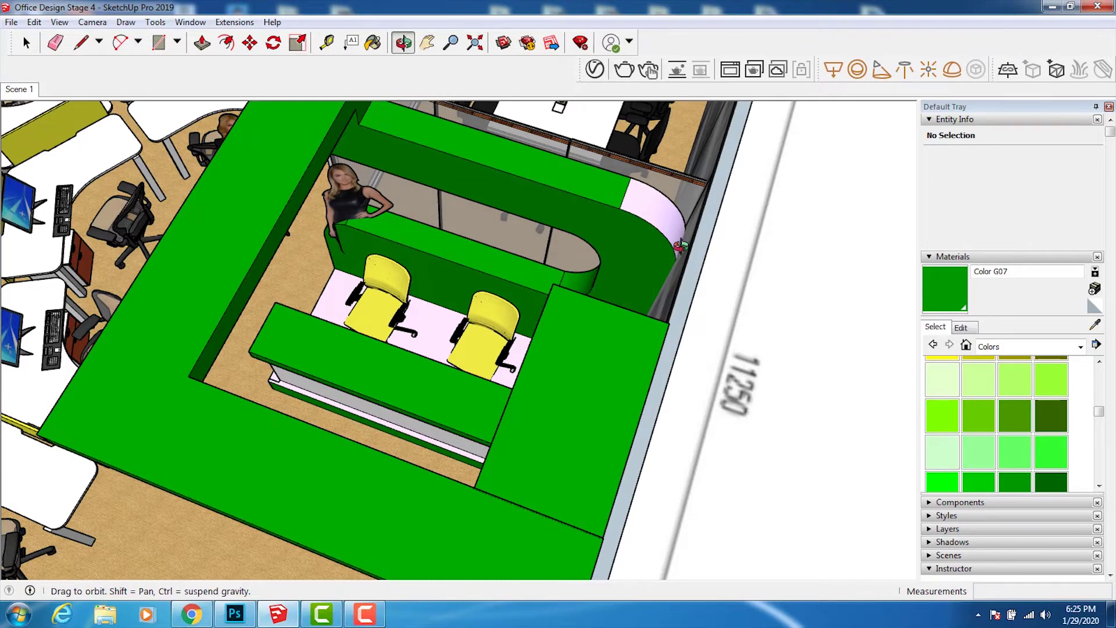
# Paint the right desk block and the outer frame's faces, curved end and top strip Color G06
pyautogui.click(981, 478)
pyautogui.click(506, 489)
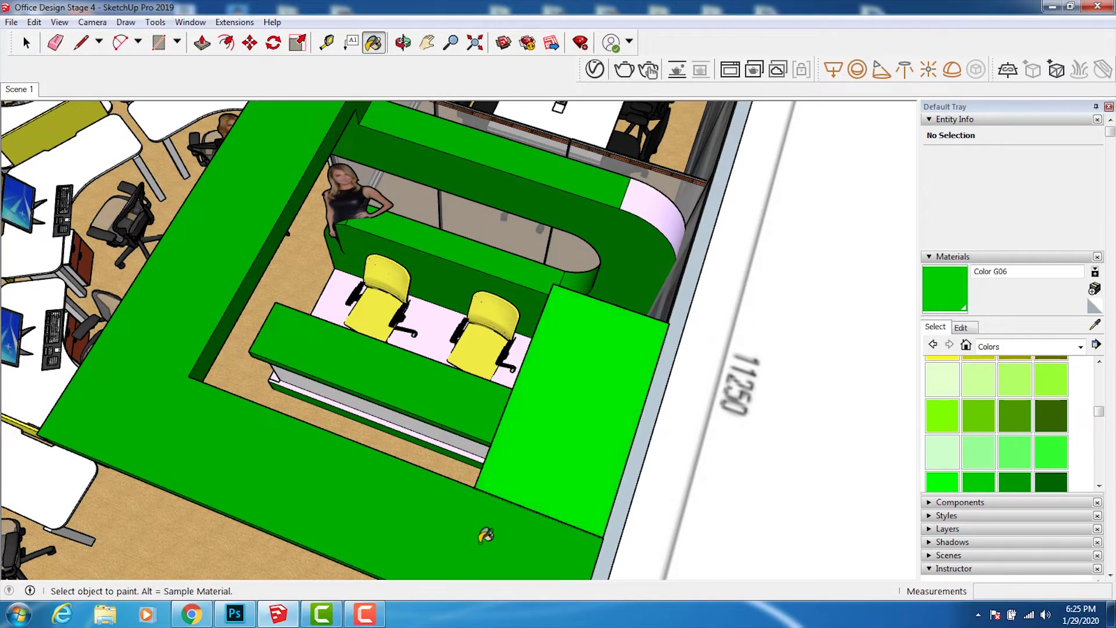
pyautogui.click(651, 242)
pyautogui.click(640, 198)
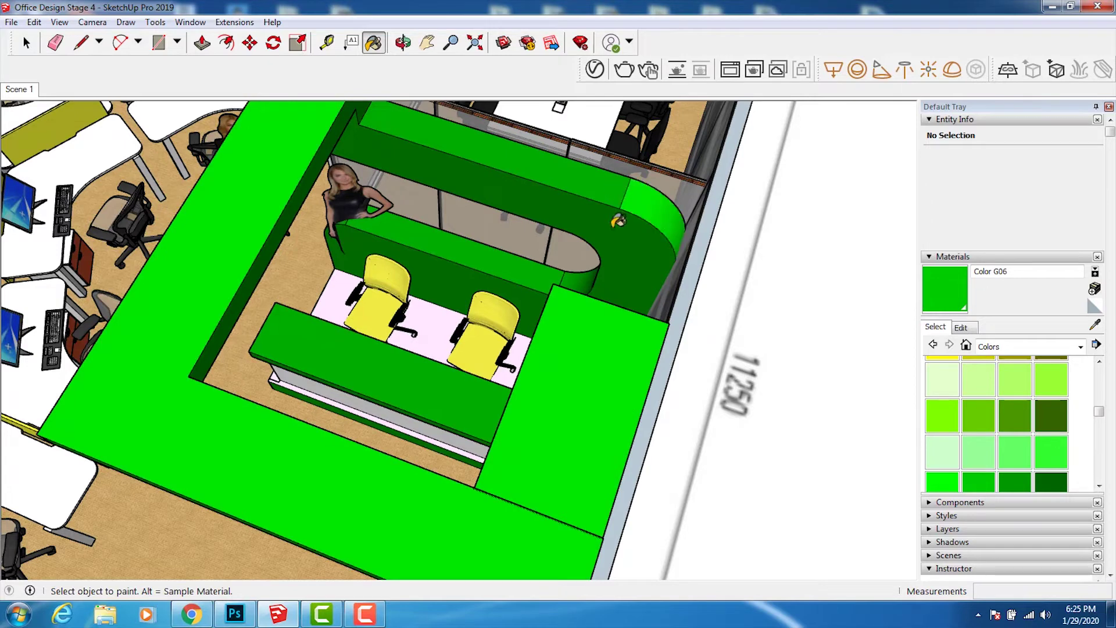
pyautogui.click(617, 221)
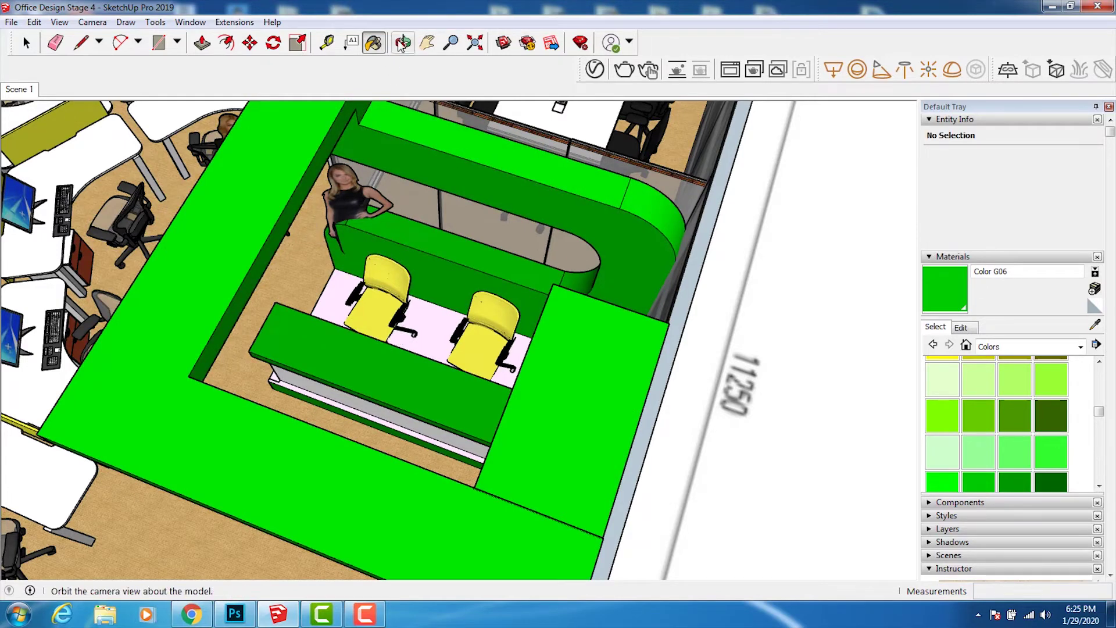
# Paint the lavender strip under the desk front and the pillar Color G06 green
pyautogui.moveTo(405, 350)
pyautogui.mouseDown()
pyautogui.moveTo(506, 264)
pyautogui.moveTo(529, 221)
pyautogui.moveTo(456, 344)
pyautogui.moveTo(491, 344)
pyautogui.moveTo(518, 312)
pyautogui.moveTo(437, 361)
pyautogui.moveTo(468, 153)
pyautogui.mouseUp()
pyautogui.click(427, 42)
pyautogui.moveTo(353, 400); pyautogui.dragTo(854, 428)
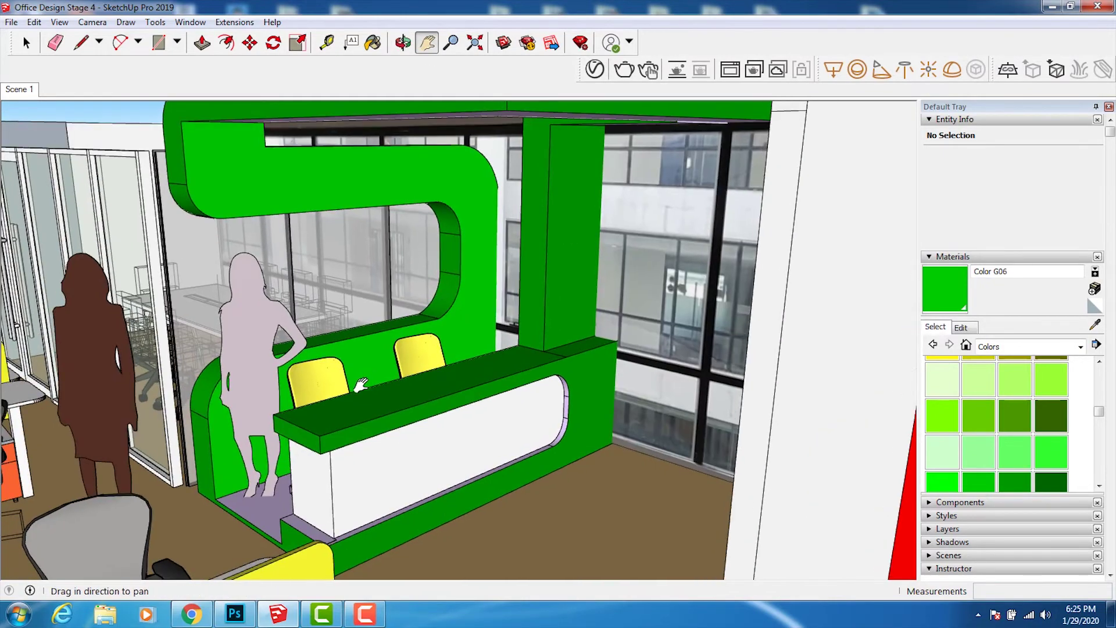
pyautogui.click(374, 43)
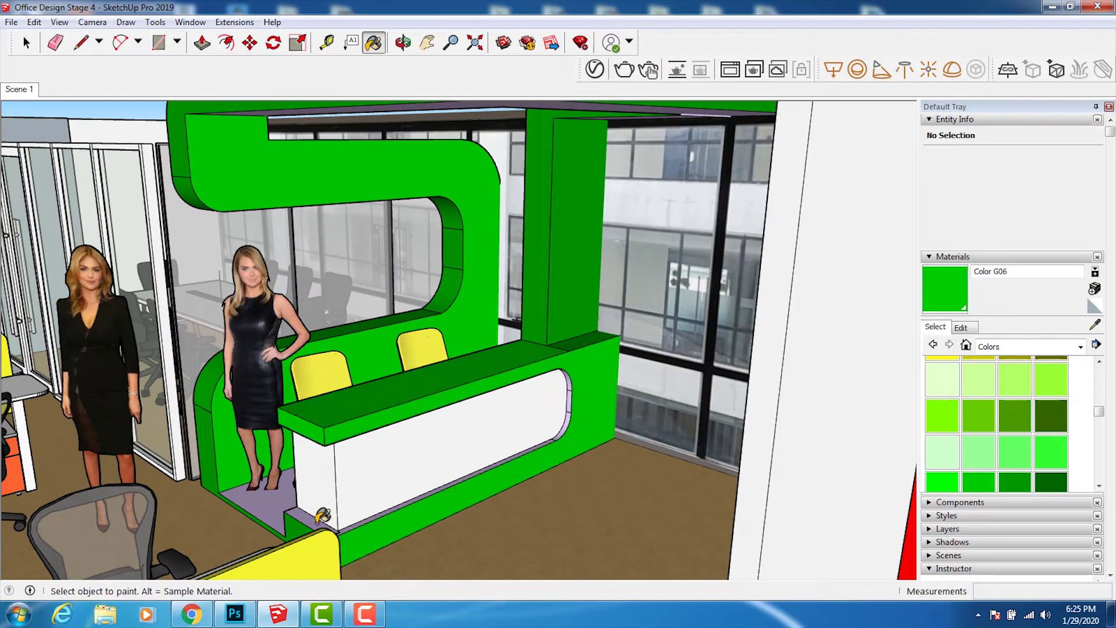
pyautogui.click(365, 520)
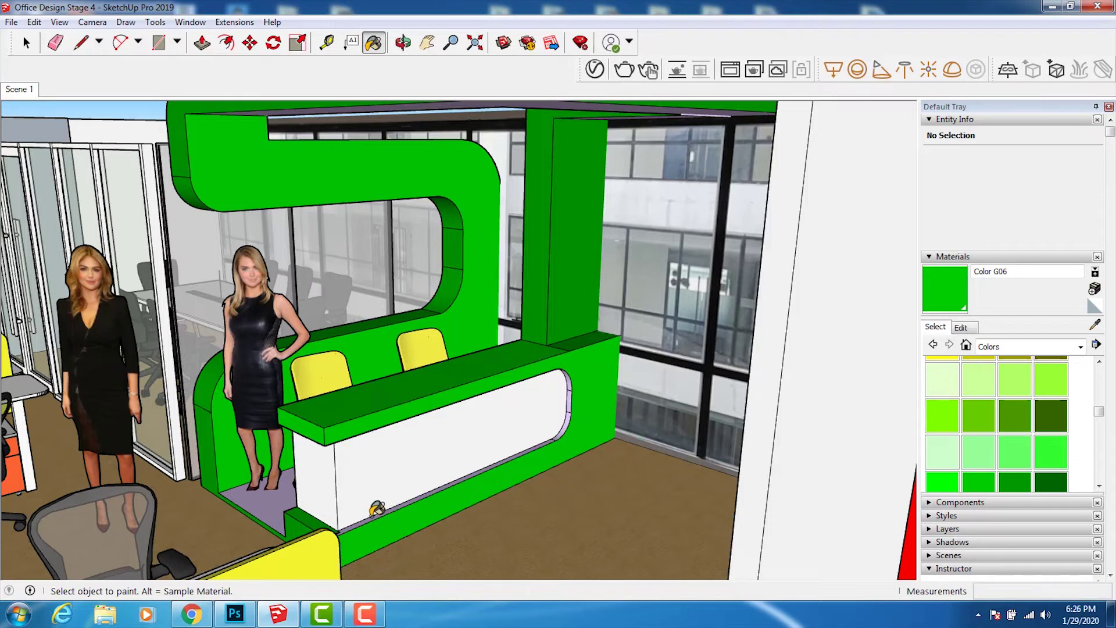
pyautogui.click(551, 303)
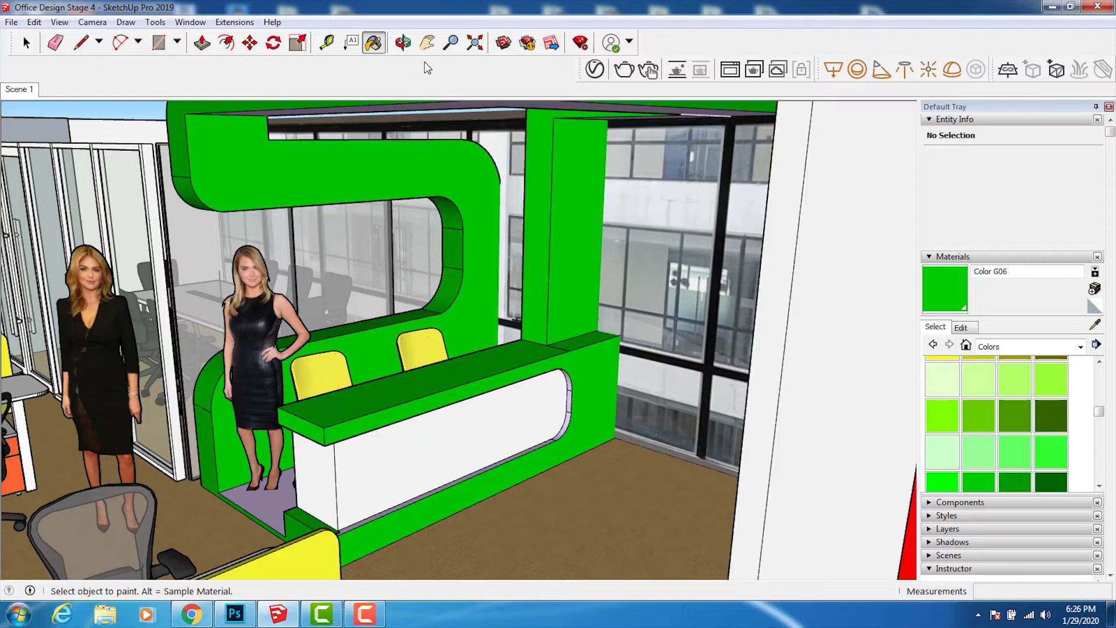
# Orbit and zoom around the reception desk to check its end from another angle
pyautogui.press('o')
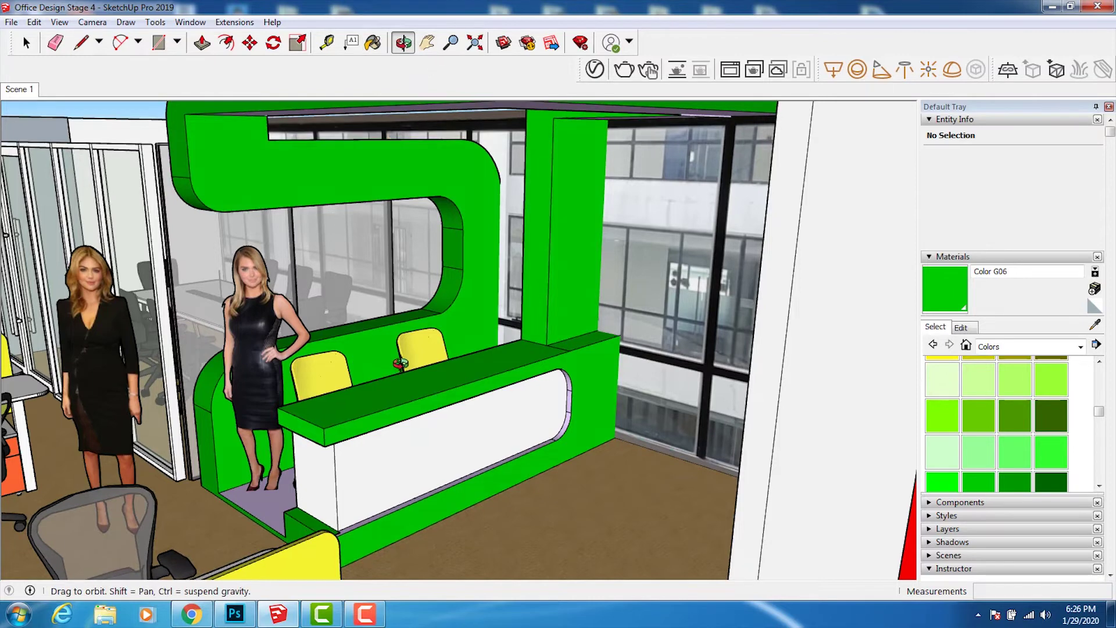
pyautogui.moveTo(391, 367)
pyautogui.mouseDown()
pyautogui.moveTo(411, 361)
pyautogui.moveTo(388, 375)
pyautogui.mouseUp()
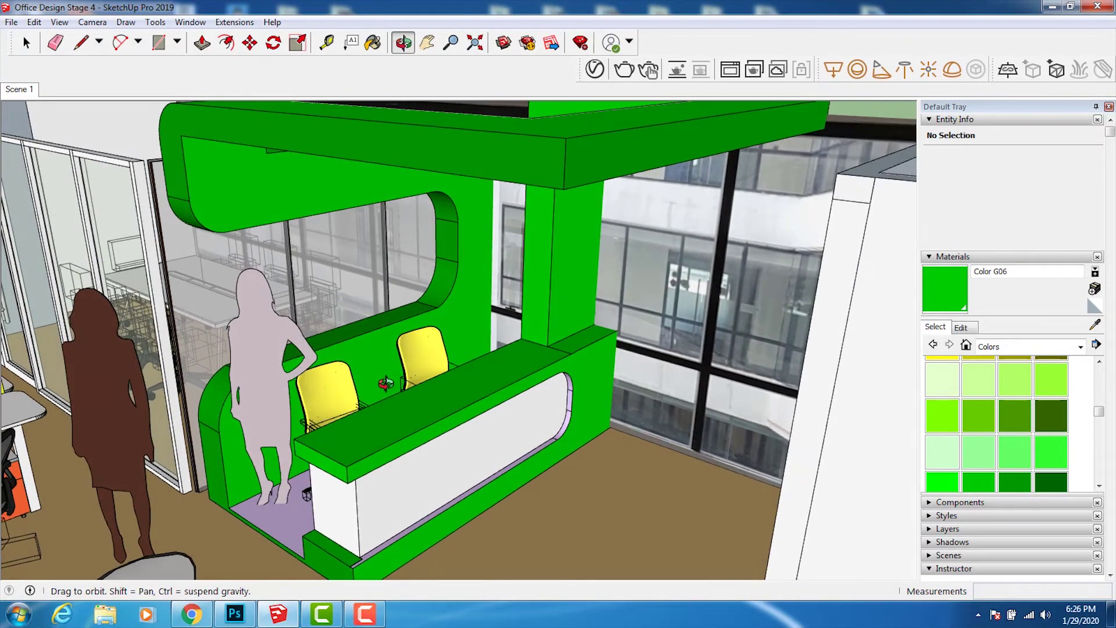
pyautogui.scroll(2, 591, 425)
pyautogui.scroll(2, 582, 398)
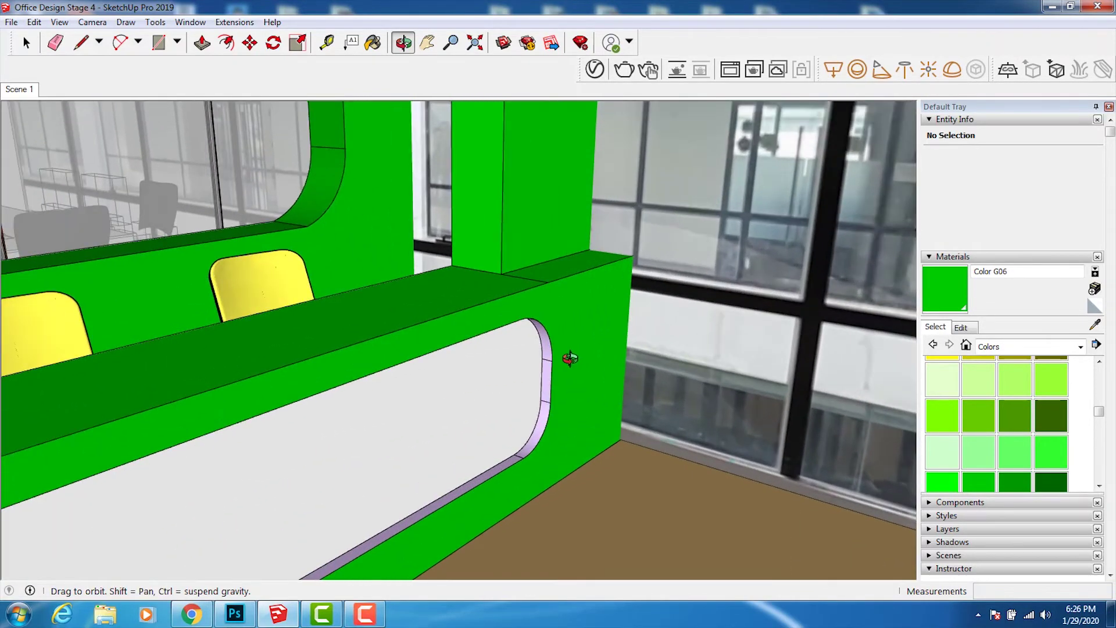
pyautogui.scroll(2, 568, 354)
pyautogui.scroll(2, 522, 360)
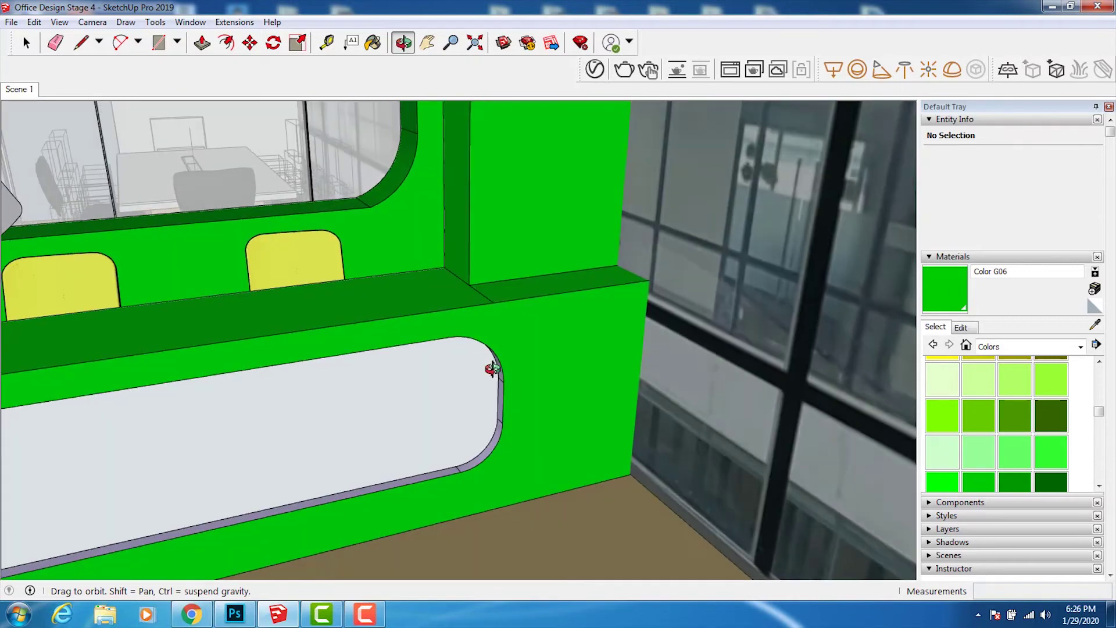
pyautogui.moveTo(492, 369)
pyautogui.mouseDown()
pyautogui.moveTo(538, 419)
pyautogui.moveTo(725, 399)
pyautogui.moveTo(761, 376)
pyautogui.moveTo(780, 324)
pyautogui.moveTo(787, 331)
pyautogui.moveTo(636, 347)
pyautogui.moveTo(623, 367)
pyautogui.moveTo(658, 351)
pyautogui.moveTo(303, 500)
pyautogui.moveTo(324, 411)
pyautogui.moveTo(388, 386)
pyautogui.mouseUp()
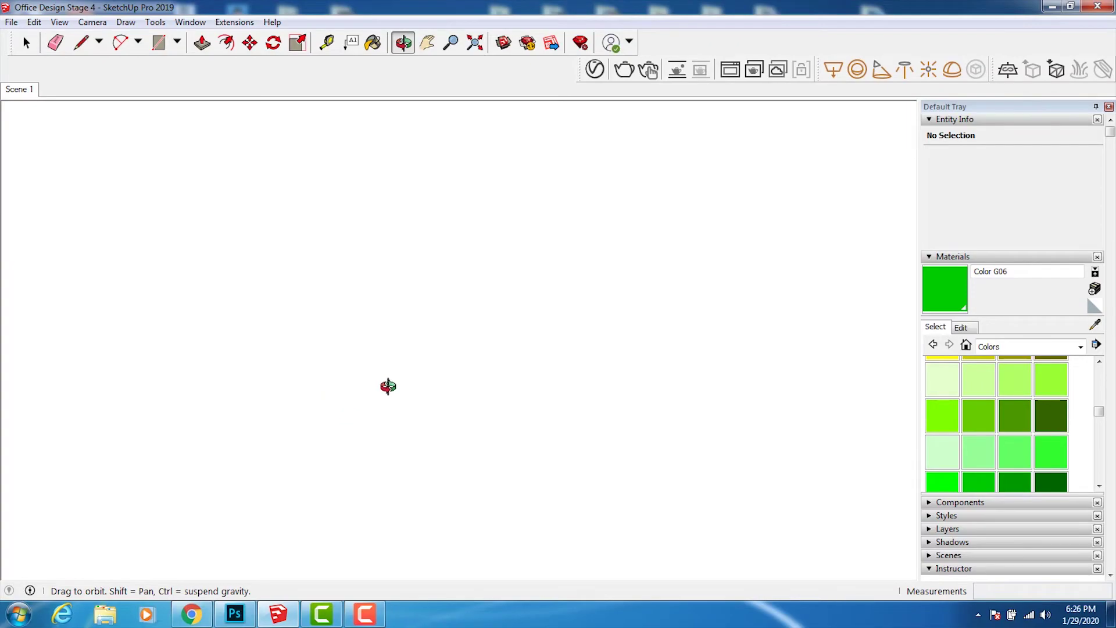
# From Scene 1, paint the grey wall and column by the AccoBiotech mural Color E02
pyautogui.click(29, 92)
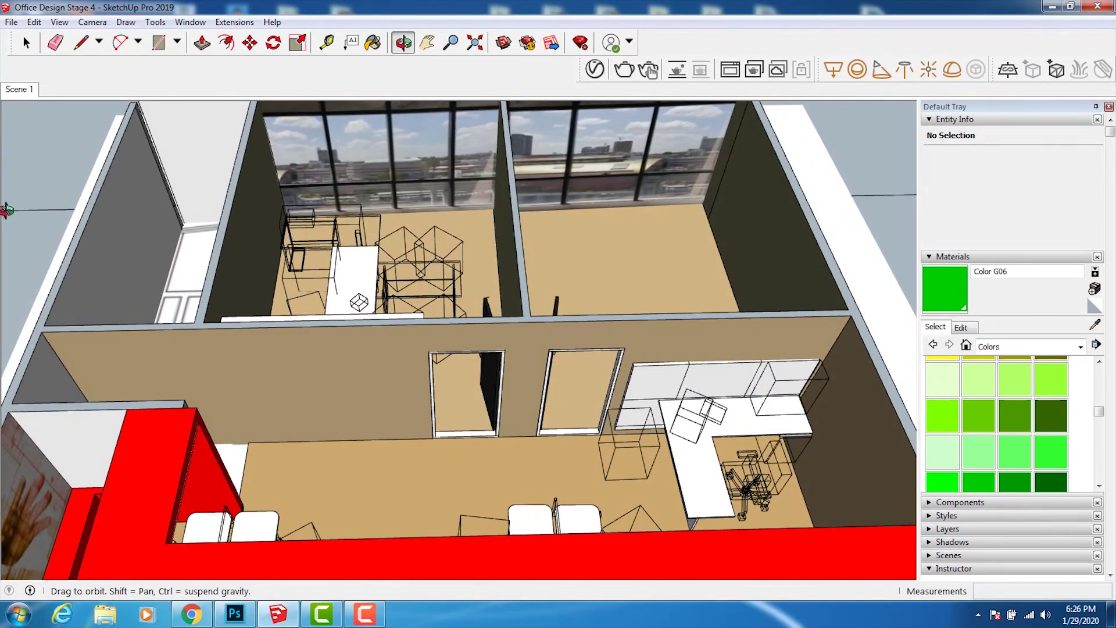
pyautogui.moveTo(359, 303)
pyautogui.mouseDown()
pyautogui.moveTo(482, 304)
pyautogui.moveTo(476, 442)
pyautogui.mouseUp()
pyautogui.click(427, 42)
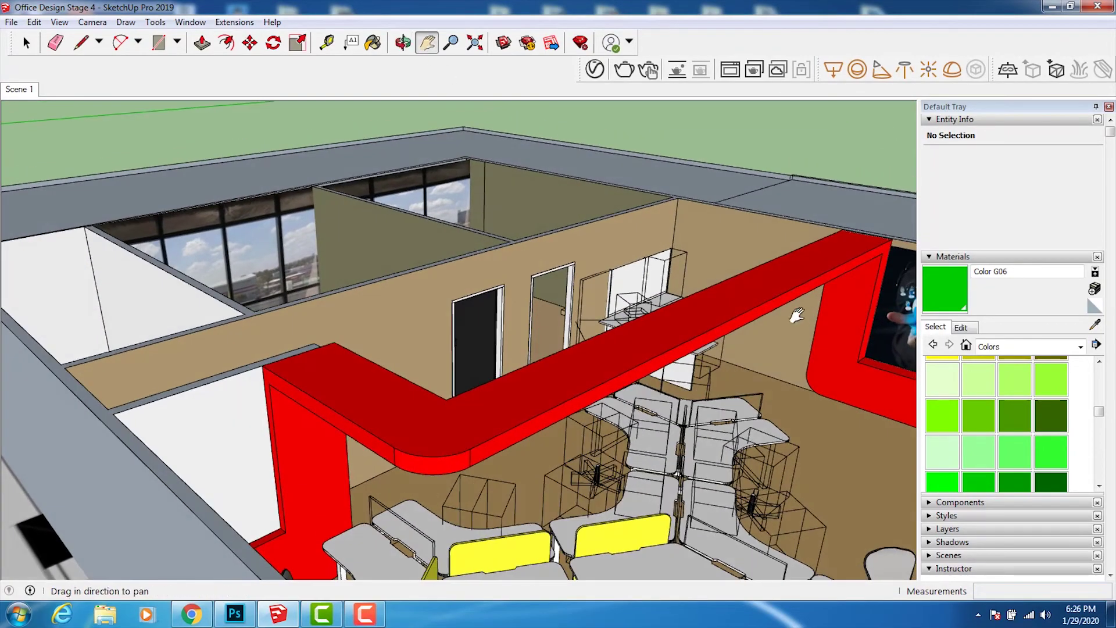
pyautogui.moveTo(797, 316)
pyautogui.mouseDown()
pyautogui.moveTo(668, 346)
pyautogui.moveTo(574, 327)
pyautogui.moveTo(434, 349)
pyautogui.moveTo(444, 312)
pyautogui.moveTo(540, 328)
pyautogui.mouseUp()
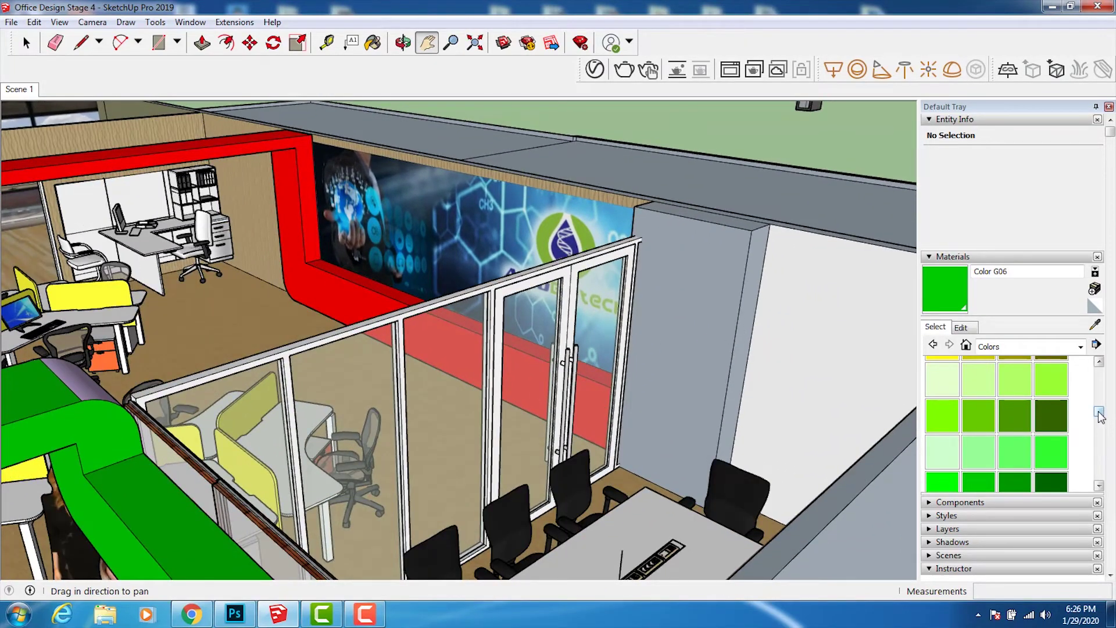
pyautogui.moveTo(1099, 417); pyautogui.dragTo(1099, 398)
pyautogui.click(979, 442)
pyautogui.click(746, 327)
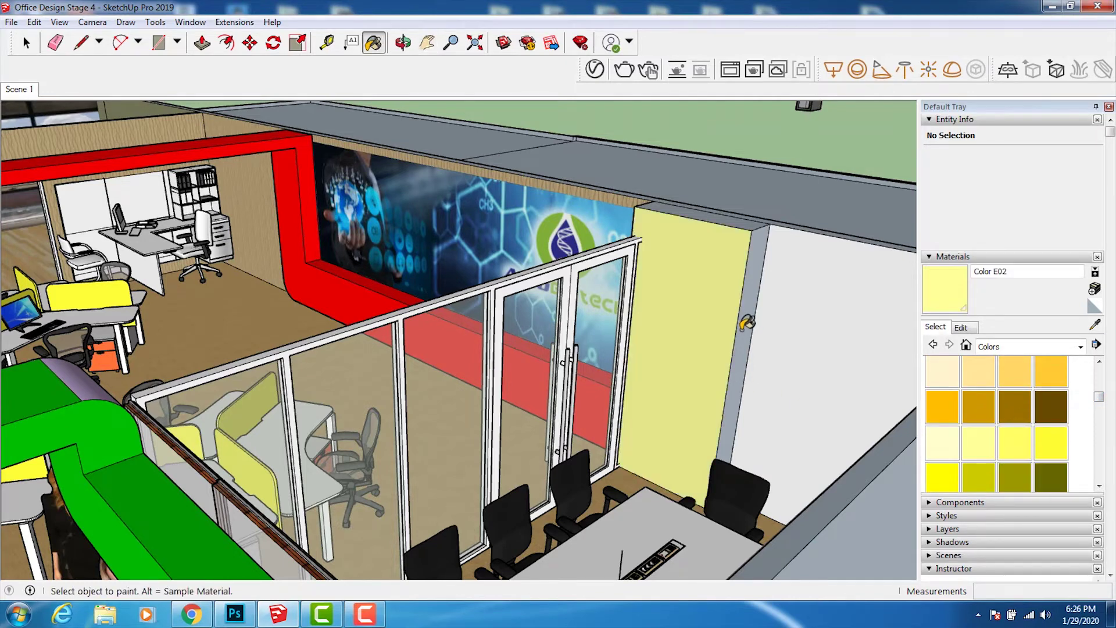
pyautogui.click(402, 42)
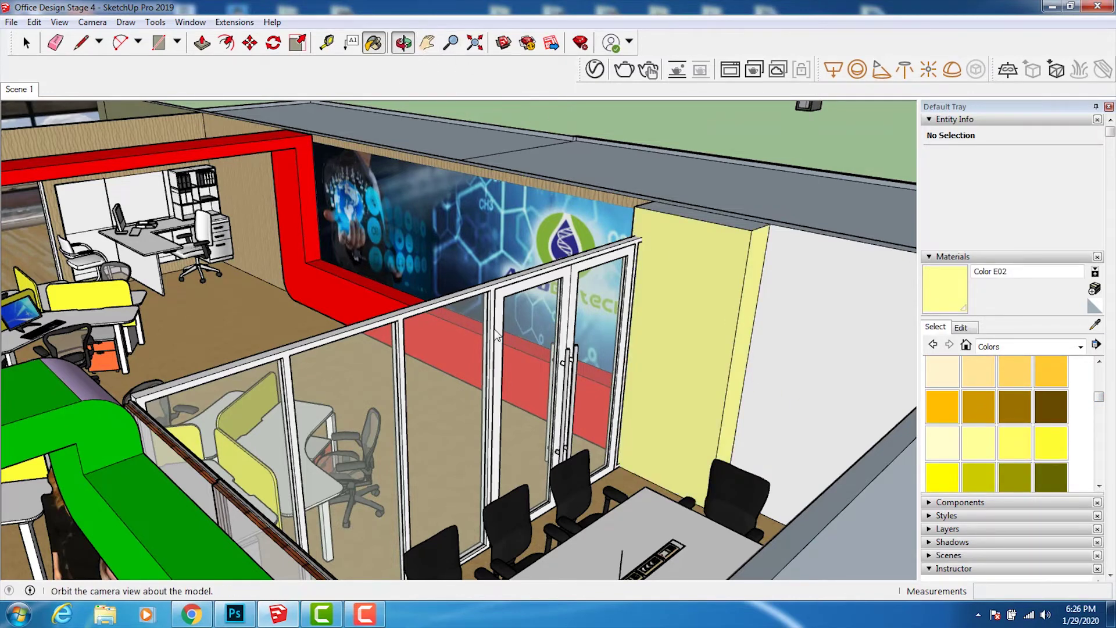
pyautogui.moveTo(497, 336)
pyautogui.mouseDown()
pyautogui.moveTo(765, 382)
pyautogui.moveTo(727, 358)
pyautogui.moveTo(818, 382)
pyautogui.mouseUp()
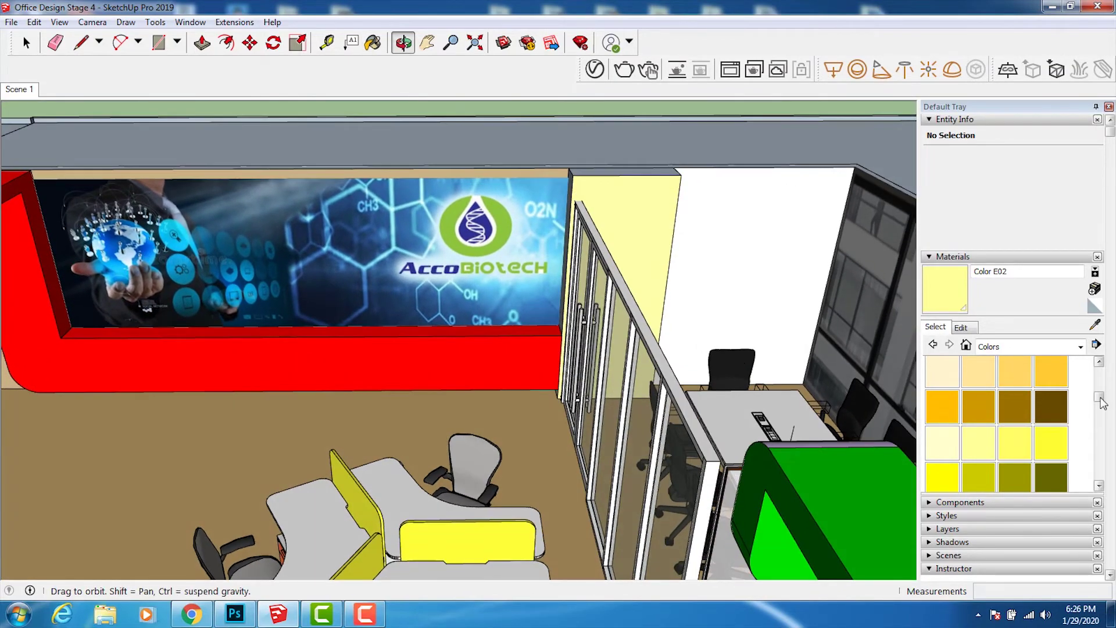
pyautogui.moveTo(1100, 400); pyautogui.dragTo(1101, 372)
# Paint the back wall with the Leather Blue material
pyautogui.click(1080, 347)
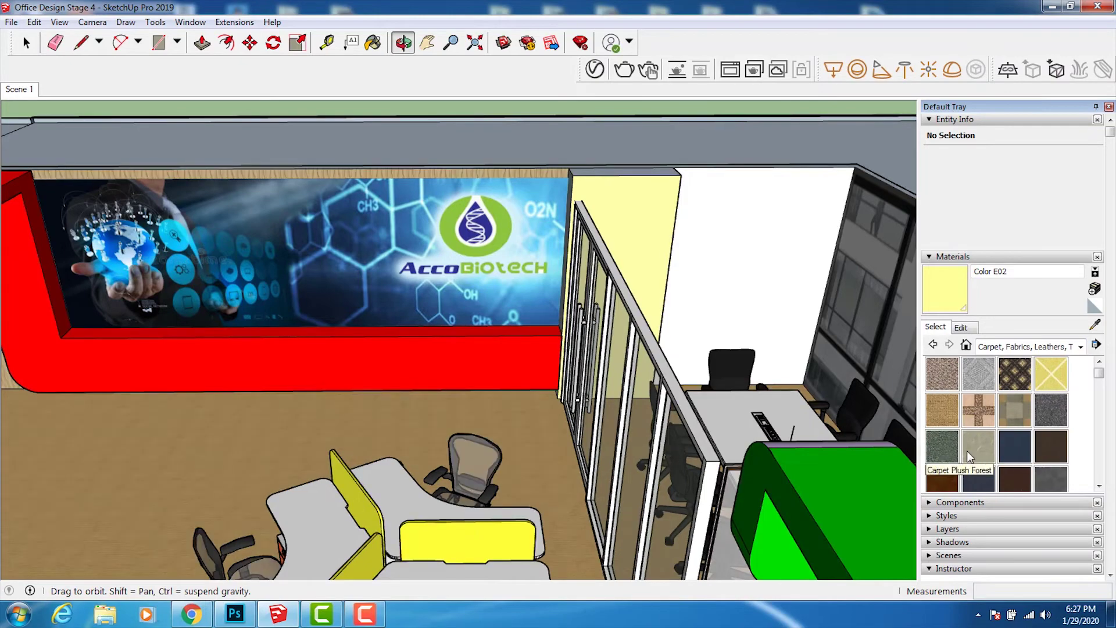
pyautogui.click(1016, 452)
pyautogui.click(739, 288)
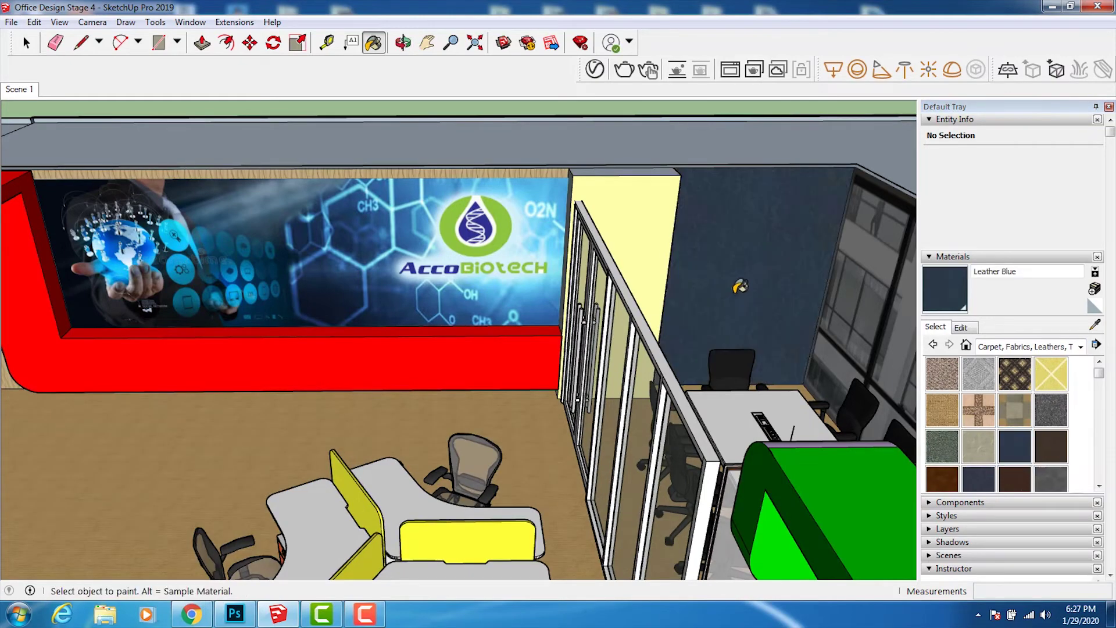
pyautogui.click(403, 42)
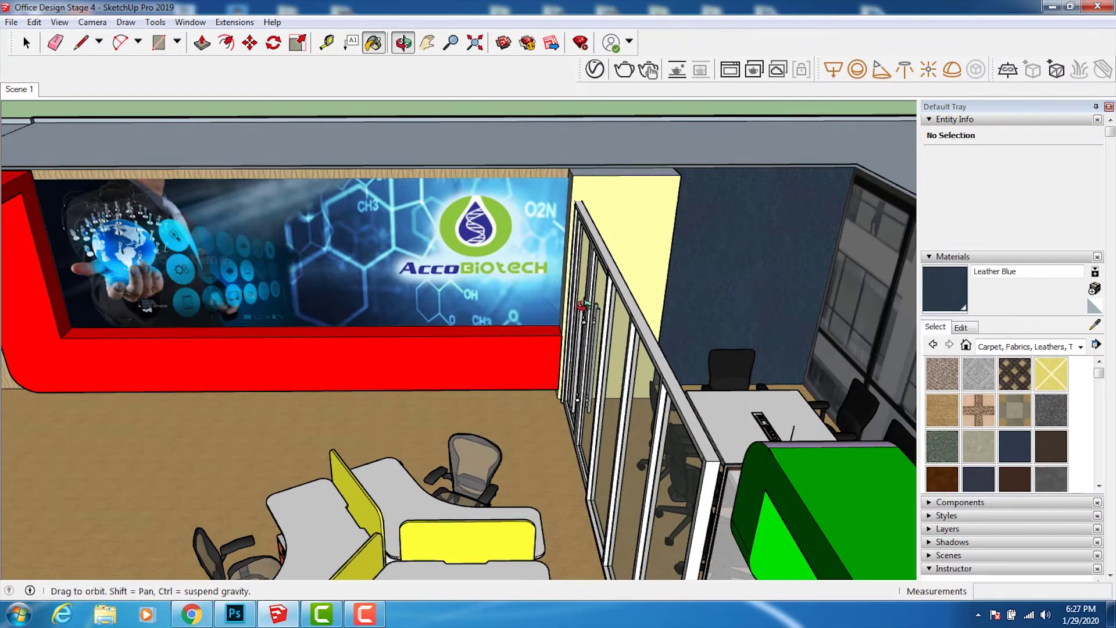
pyautogui.moveTo(669, 290)
pyautogui.mouseDown()
pyautogui.moveTo(779, 350)
pyautogui.moveTo(799, 224)
pyautogui.mouseUp()
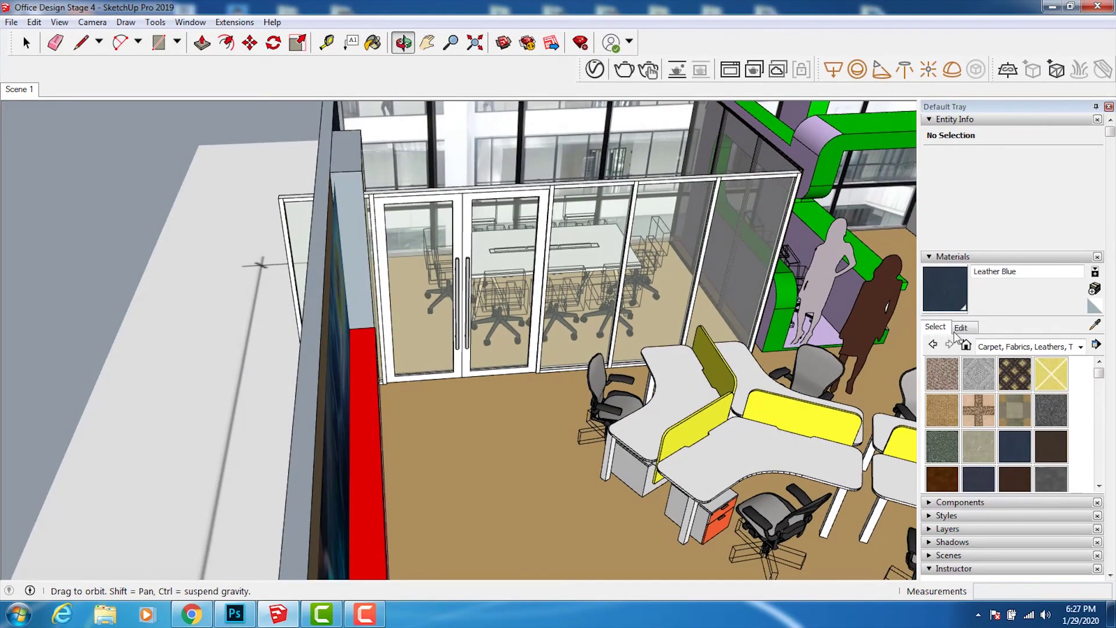
# Paint the booth panel beside the glass, the duct elbow and rear panel Color G05
pyautogui.click(1080, 347)
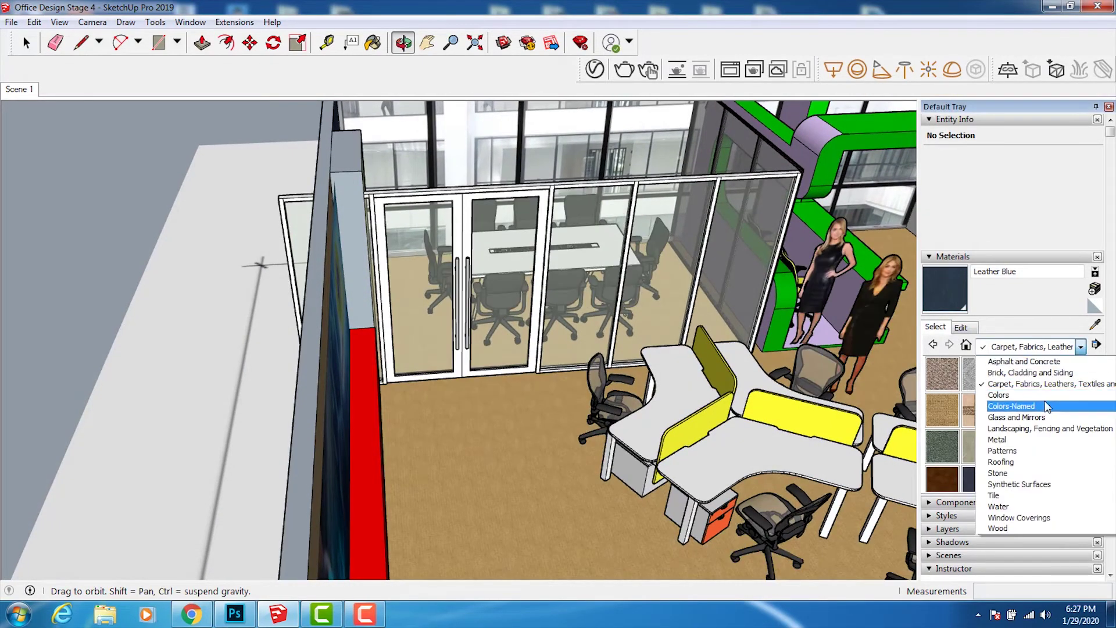
pyautogui.click(1046, 397)
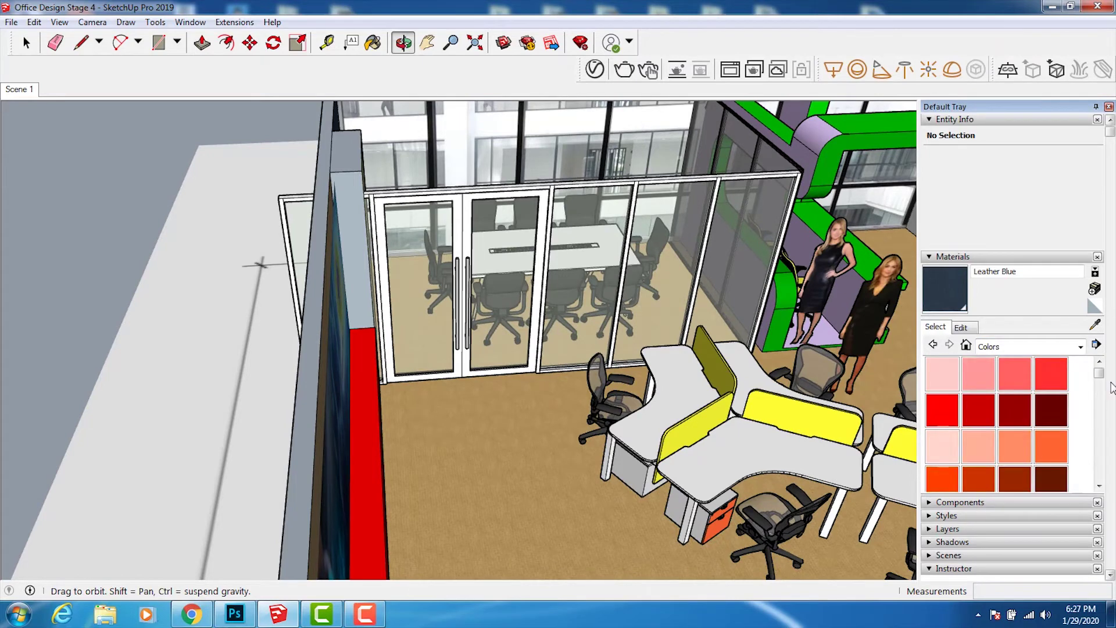
pyautogui.moveTo(1100, 377); pyautogui.dragTo(1099, 416)
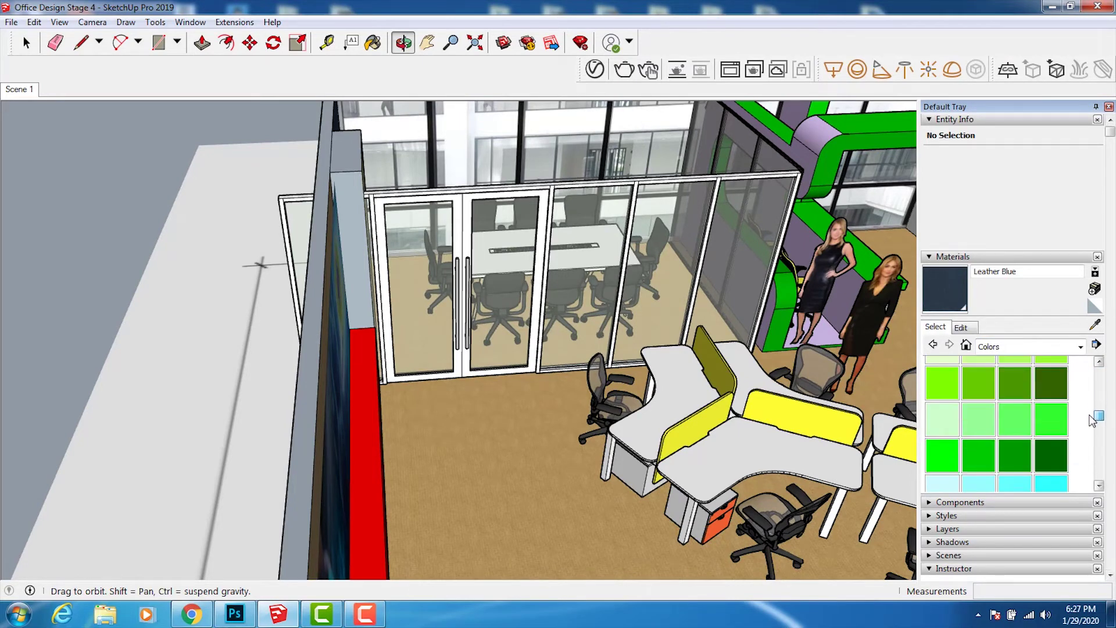
pyautogui.click(960, 450)
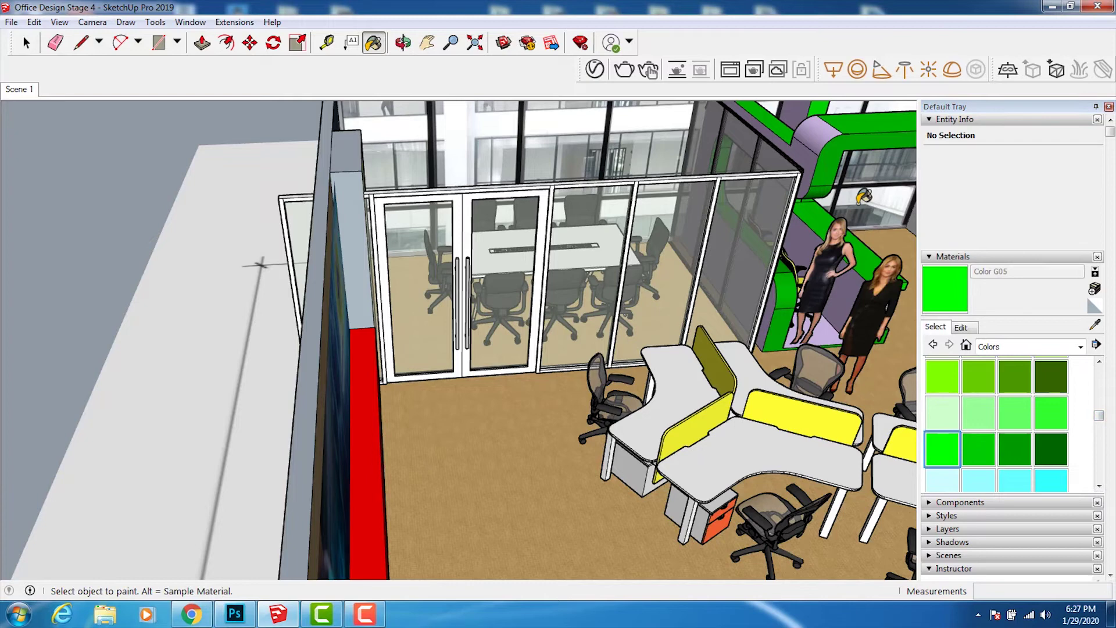
pyautogui.click(816, 142)
pyautogui.click(816, 147)
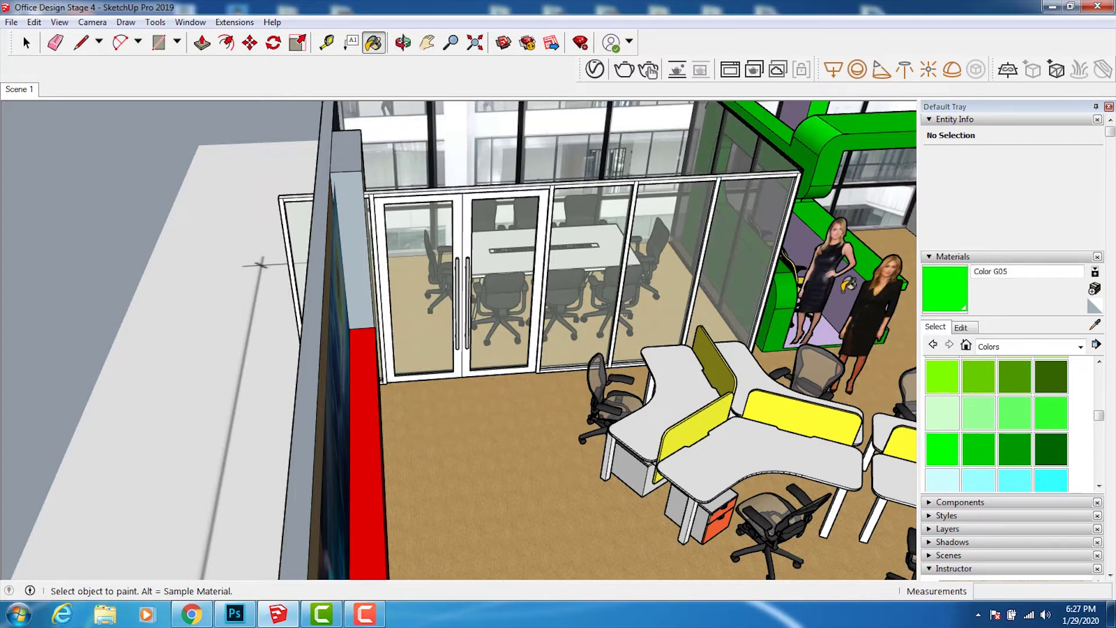
pyautogui.click(811, 267)
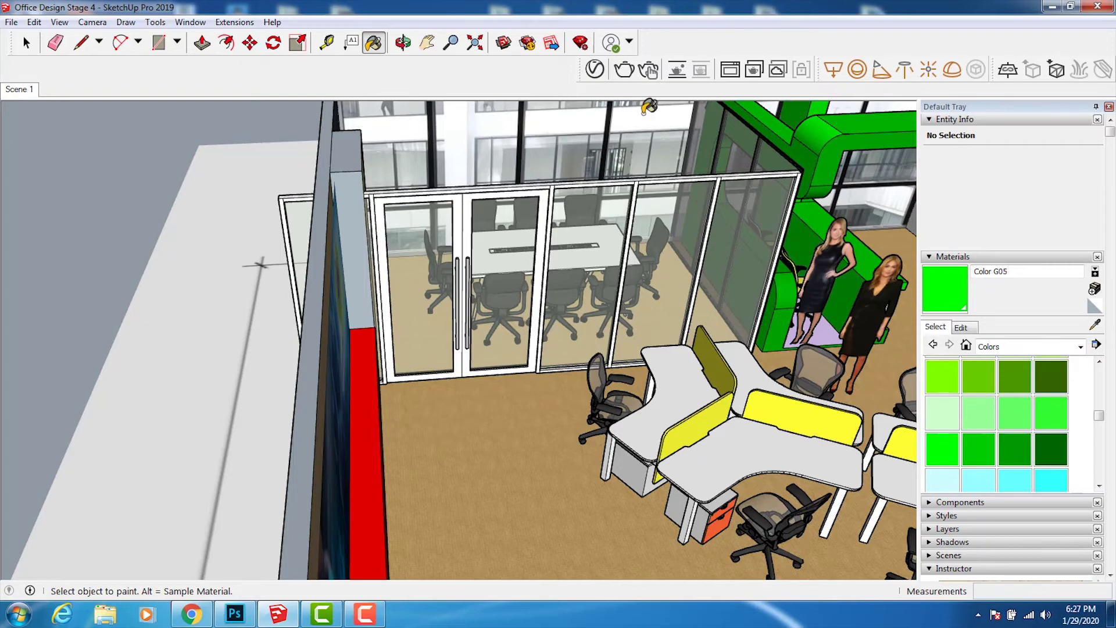
pyautogui.click(403, 42)
# Paint the booth's purple floor with the Wood Floor material
pyautogui.moveTo(650, 367)
pyautogui.mouseDown()
pyautogui.moveTo(556, 373)
pyautogui.moveTo(920, 484)
pyautogui.mouseUp()
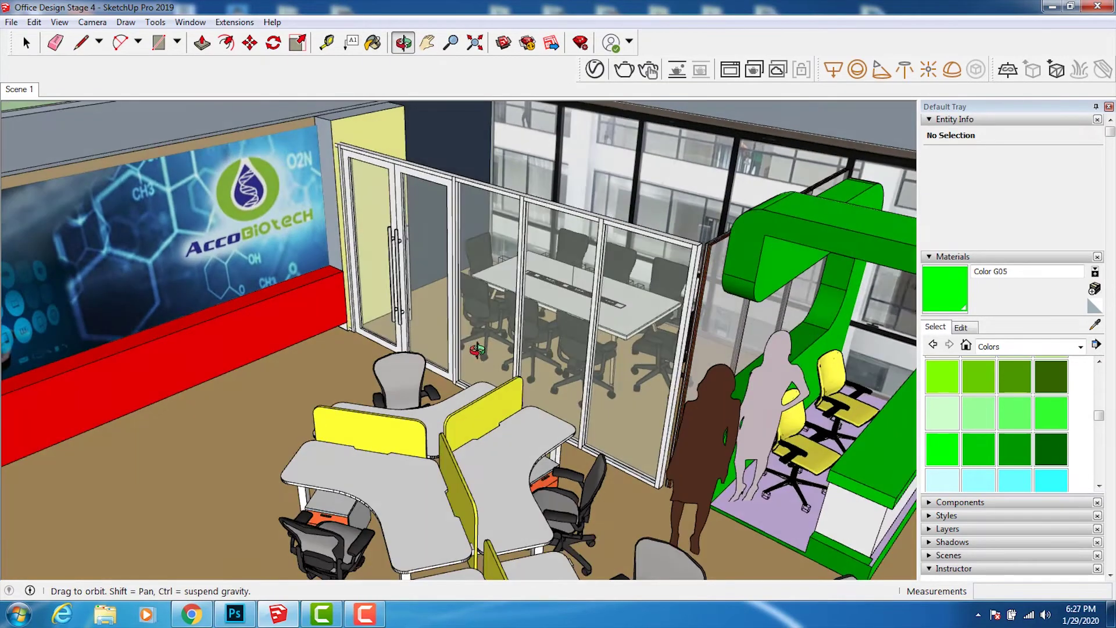
pyautogui.click(1081, 347)
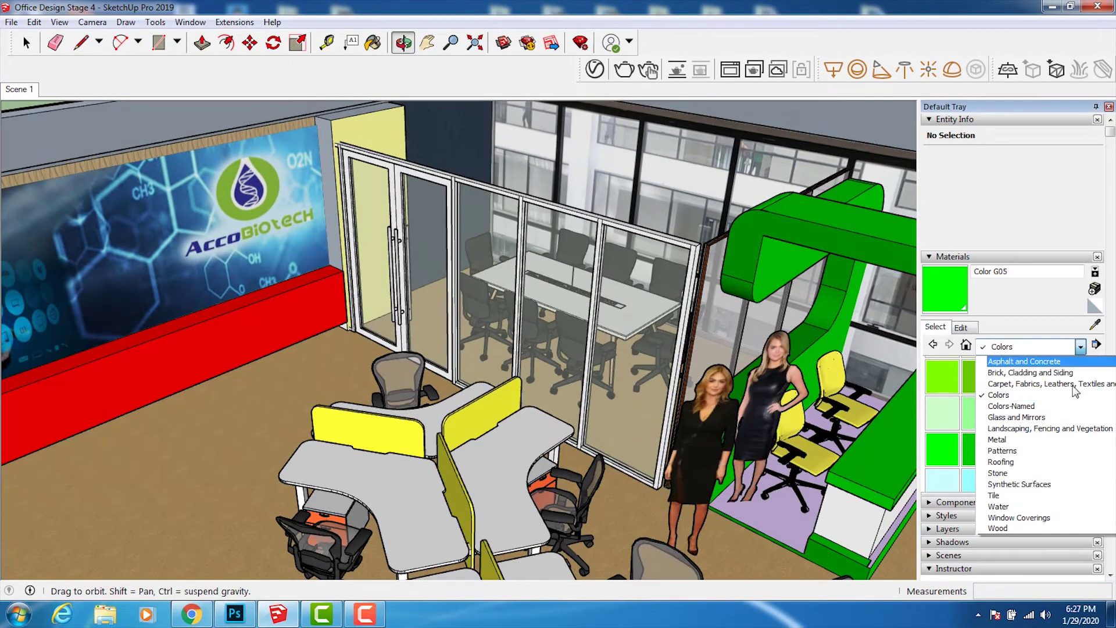
pyautogui.click(1049, 527)
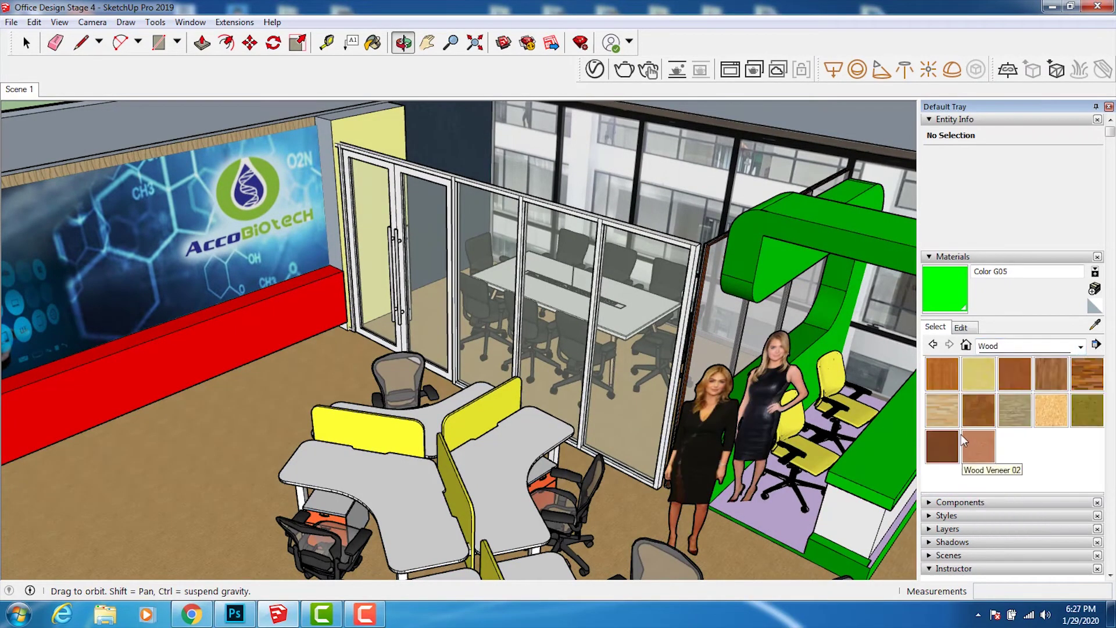
pyautogui.click(1052, 382)
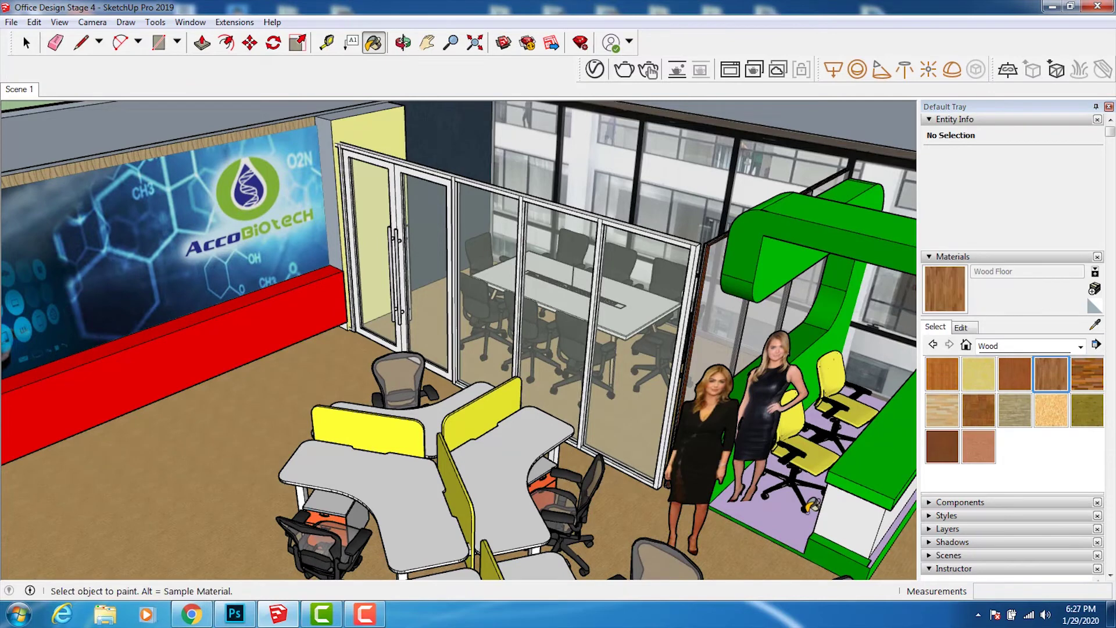
pyautogui.click(805, 512)
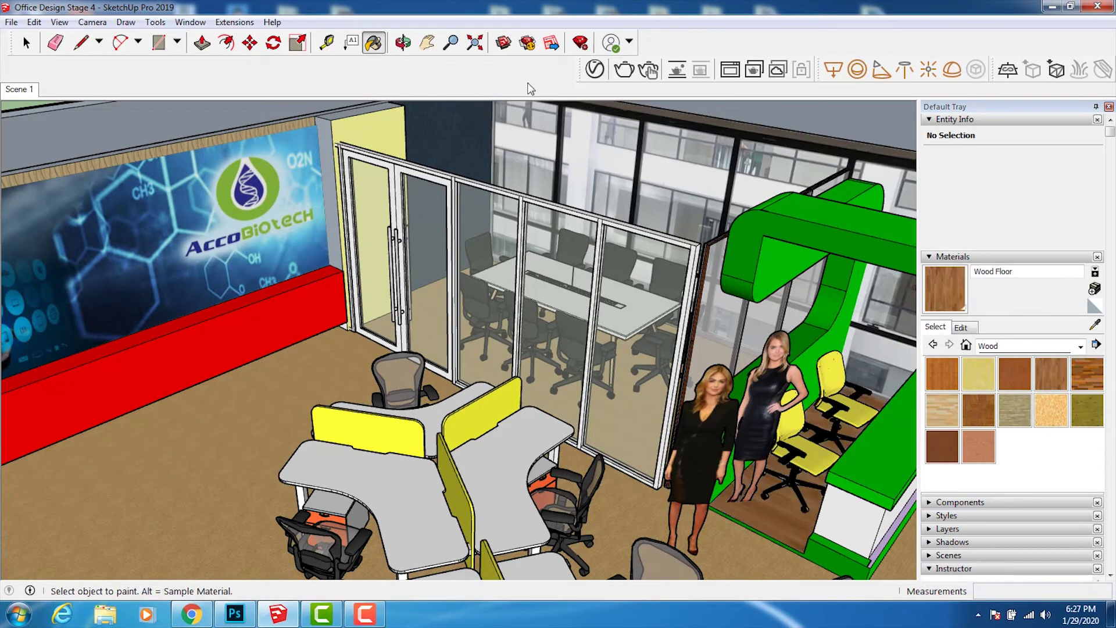
# Orbit and pan toward the workstations by the red reception wall
pyautogui.click(403, 41)
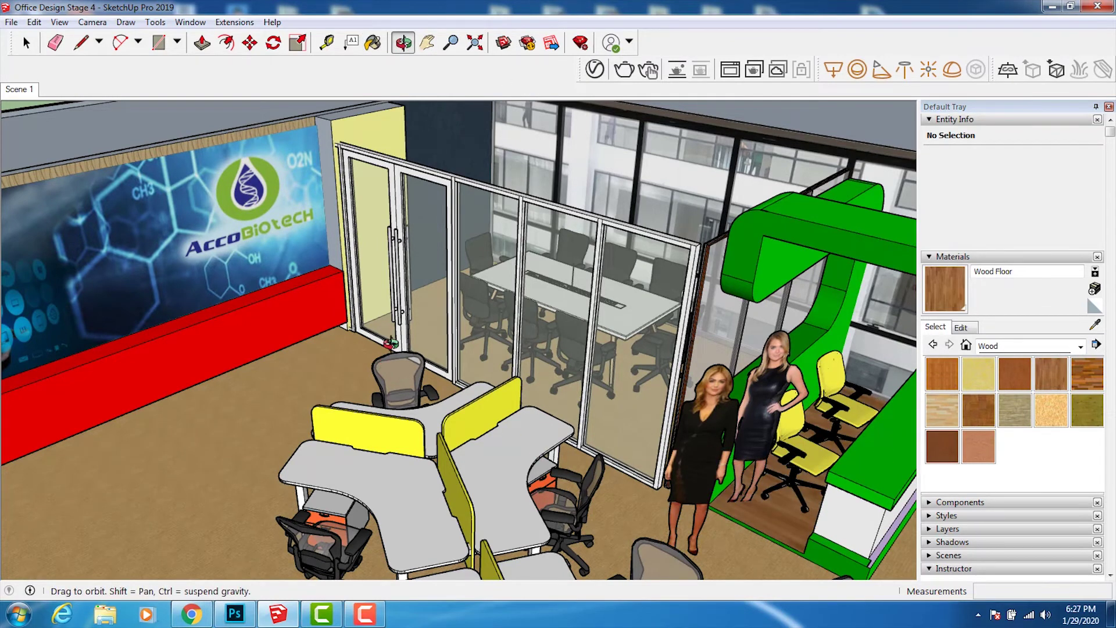
pyautogui.moveTo(391, 343); pyautogui.dragTo(254, 414)
pyautogui.moveTo(288, 323); pyautogui.dragTo(421, 116)
pyautogui.click(427, 43)
pyautogui.moveTo(500, 308)
pyautogui.mouseDown()
pyautogui.moveTo(519, 323)
pyautogui.moveTo(531, 316)
pyautogui.mouseUp()
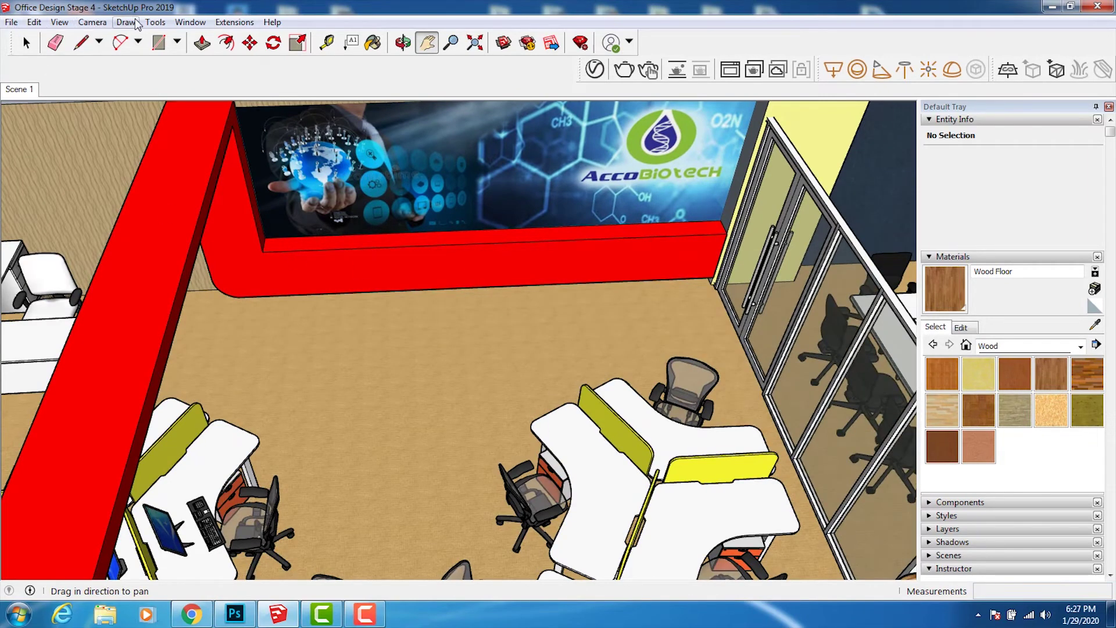
# Open 3D Warehouse from the Window menu and replace the search text with 'cottee'
pyautogui.click(190, 22)
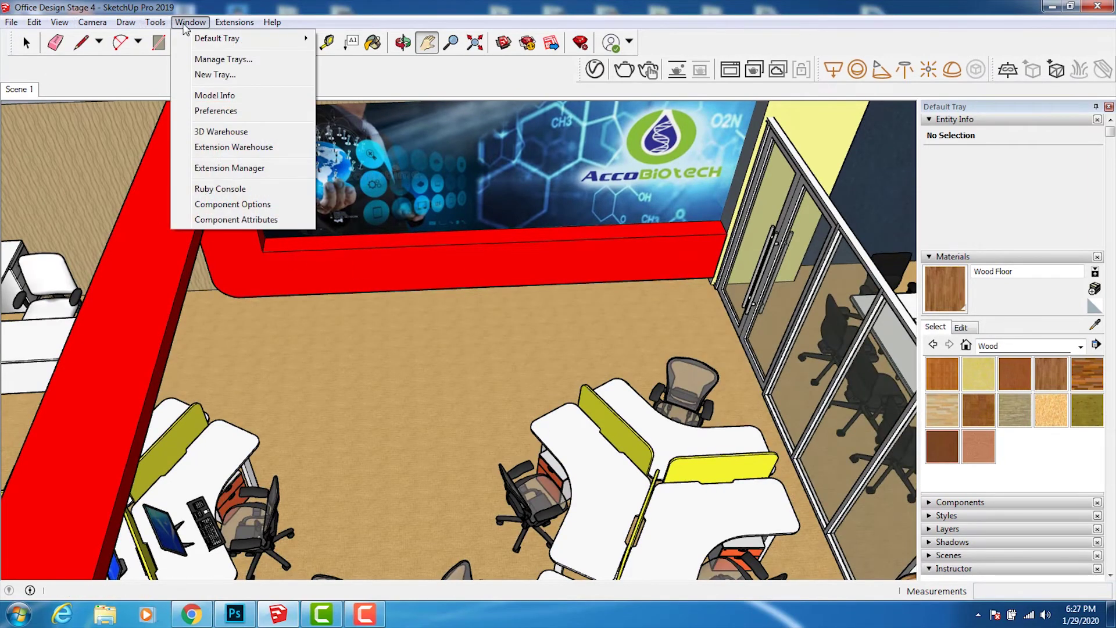
pyautogui.click(232, 131)
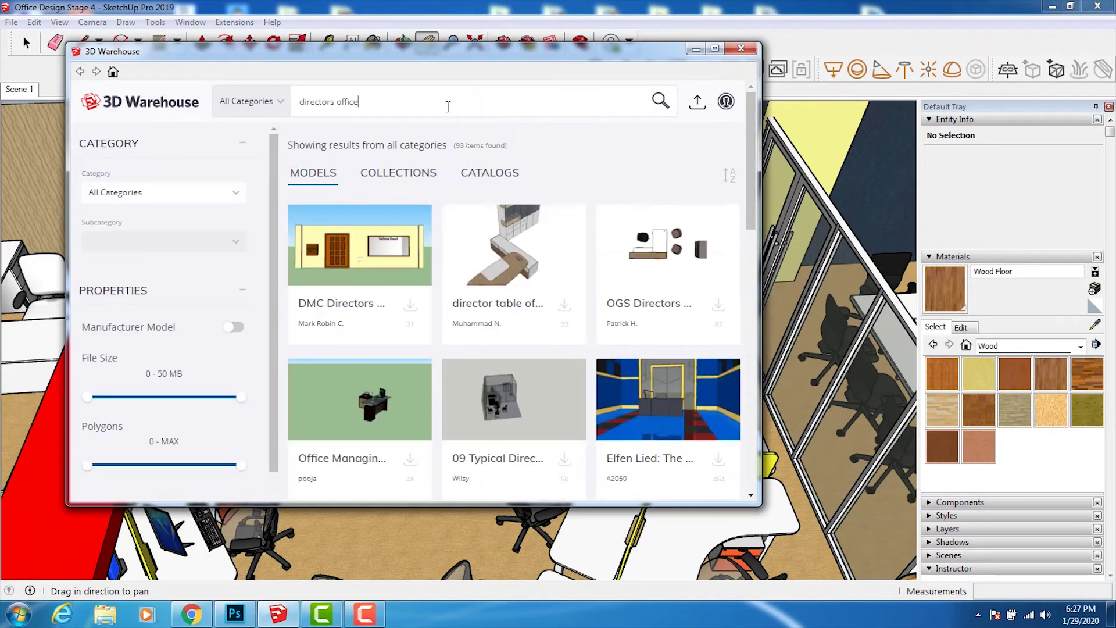
pyautogui.press('BackSpace')
pyautogui.press('BackSpace')
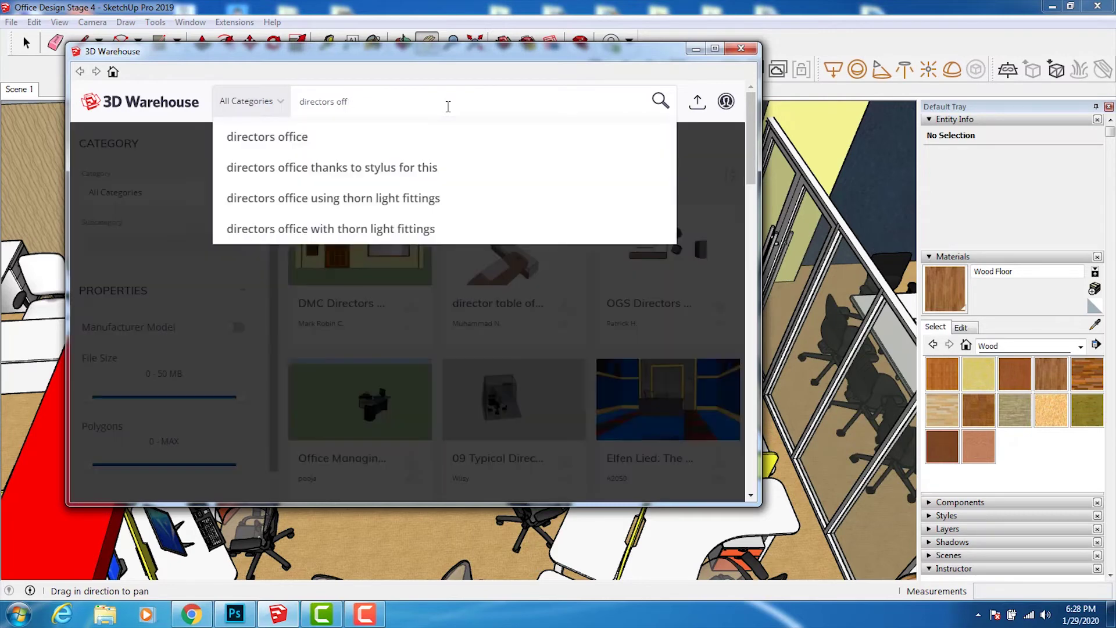
pyautogui.press('BackSpace')
pyautogui.press('BackSpace')
pyautogui.press('BackSpace')
pyautogui.write('c')
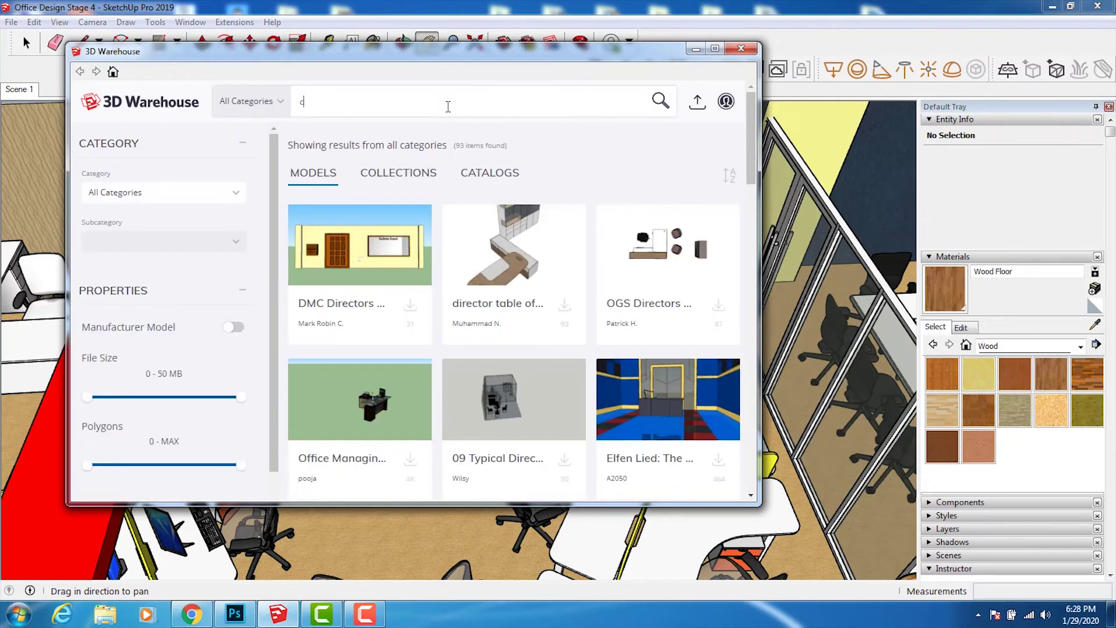
pyautogui.write('otte')
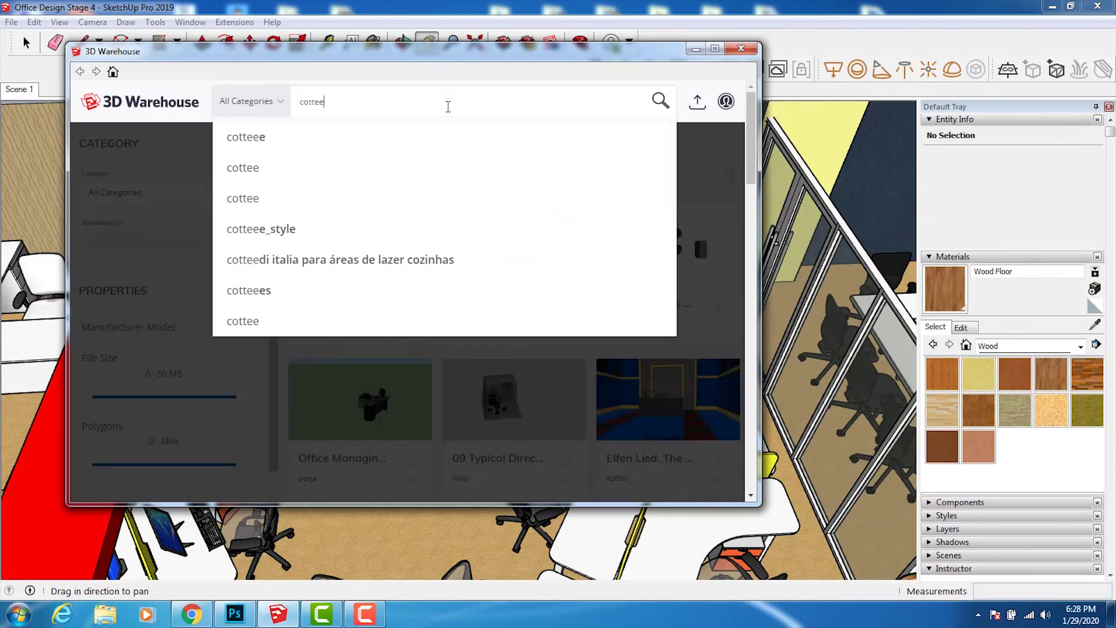
pyautogui.write('e')
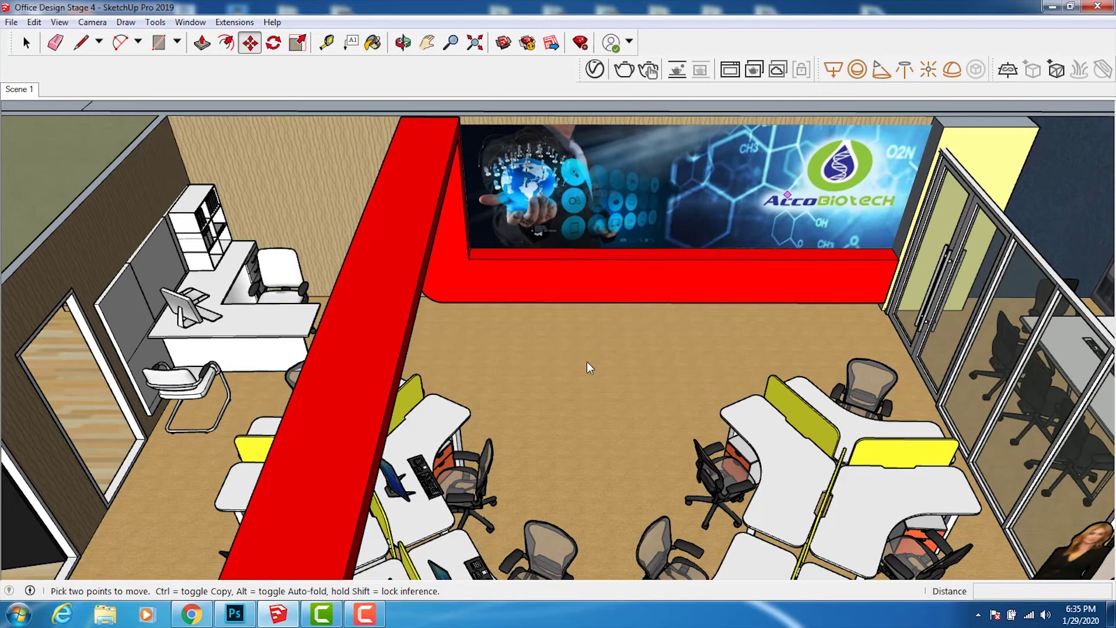
# Pan and zoom around the scene to locate the office model within the building
pyautogui.scroll(-1, 604, 331)
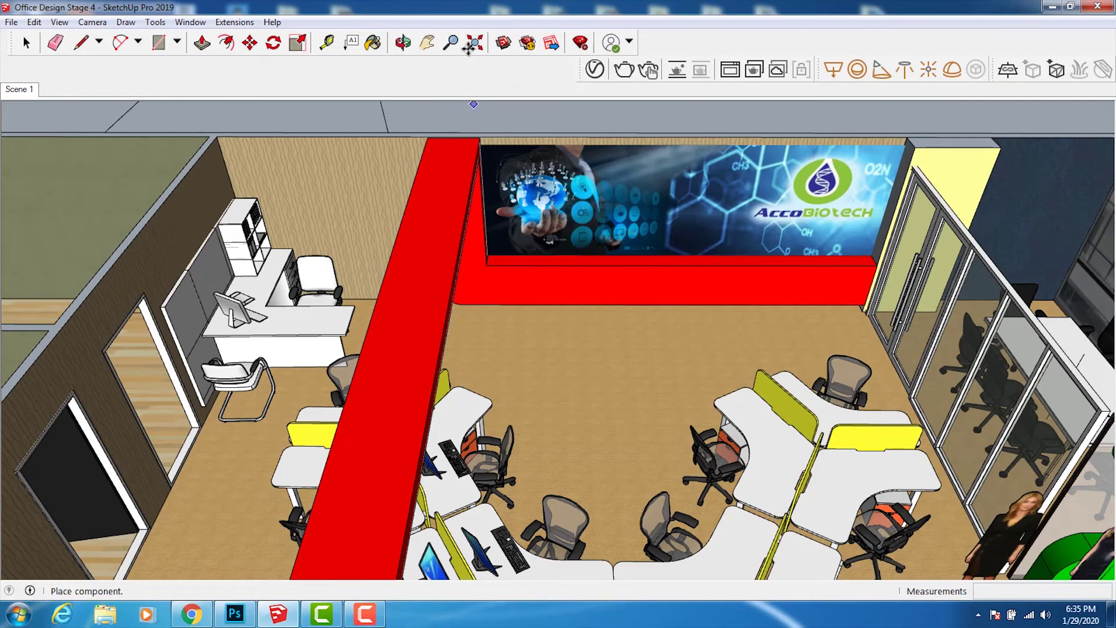
pyautogui.click(427, 42)
pyautogui.moveTo(480, 537); pyautogui.dragTo(581, 578)
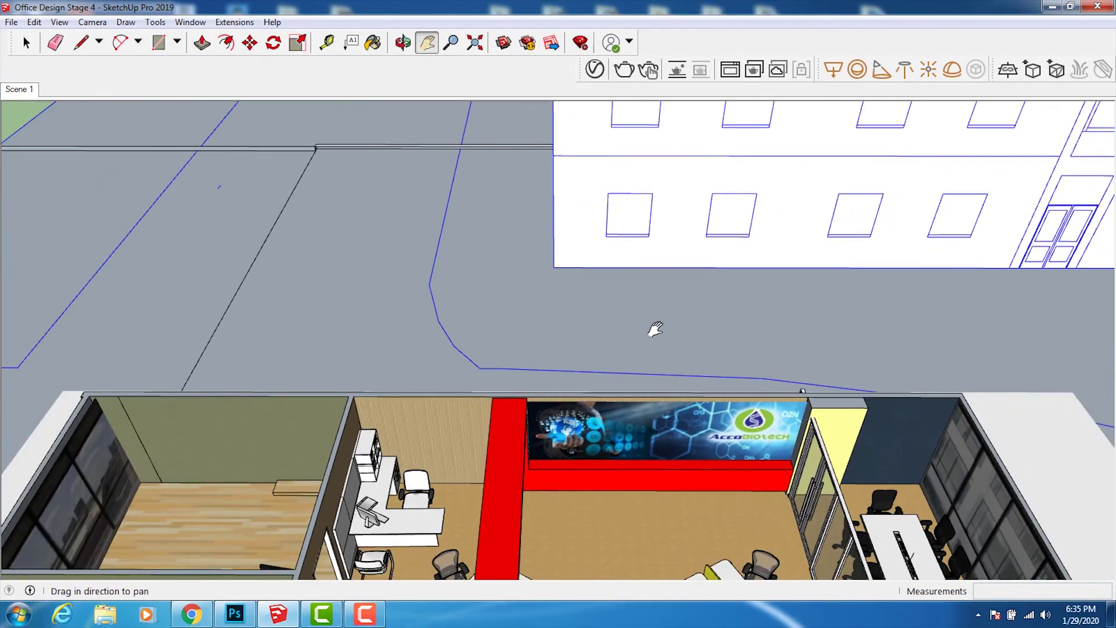
pyautogui.moveTo(469, 396); pyautogui.dragTo(682, 242)
pyautogui.moveTo(445, 410); pyautogui.dragTo(689, 277)
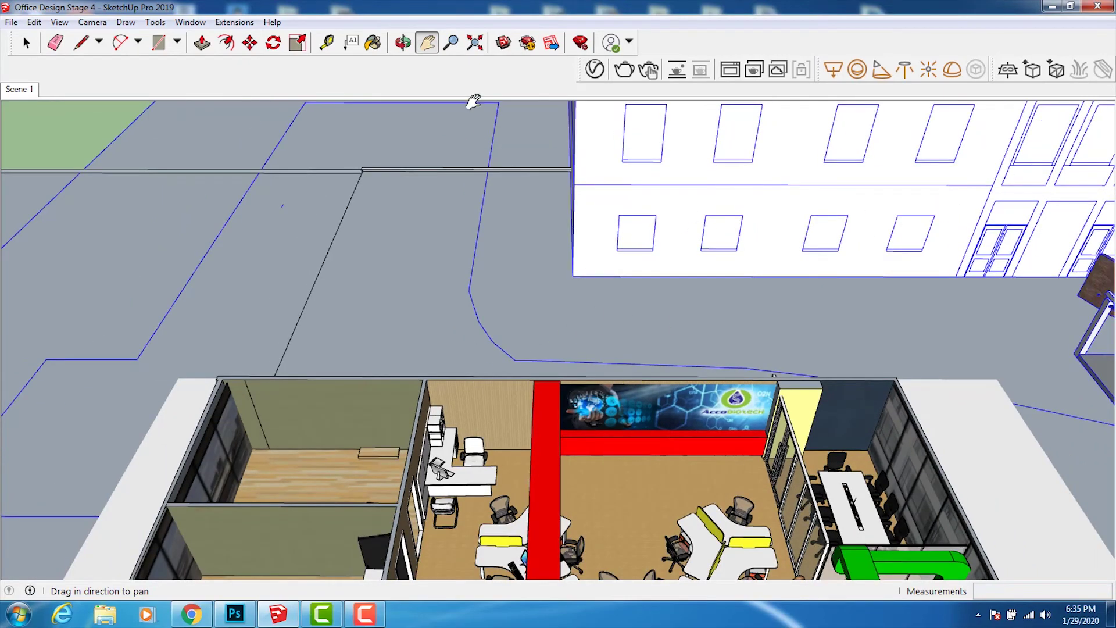
pyautogui.scroll(3, 436, 199)
pyautogui.scroll(3, 377, 286)
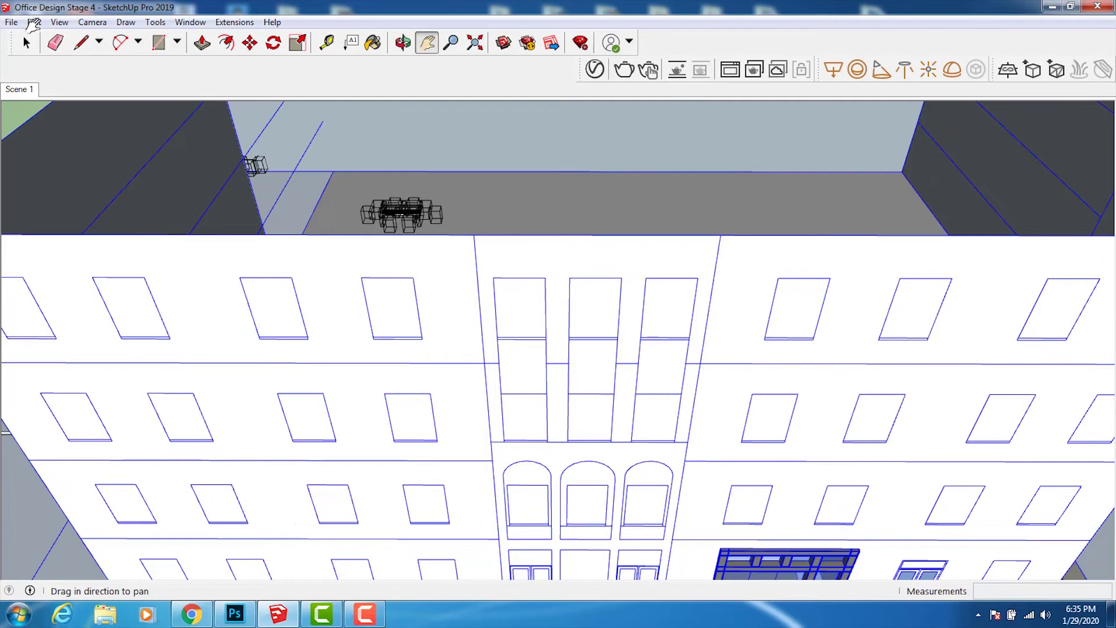
pyautogui.click(33, 23)
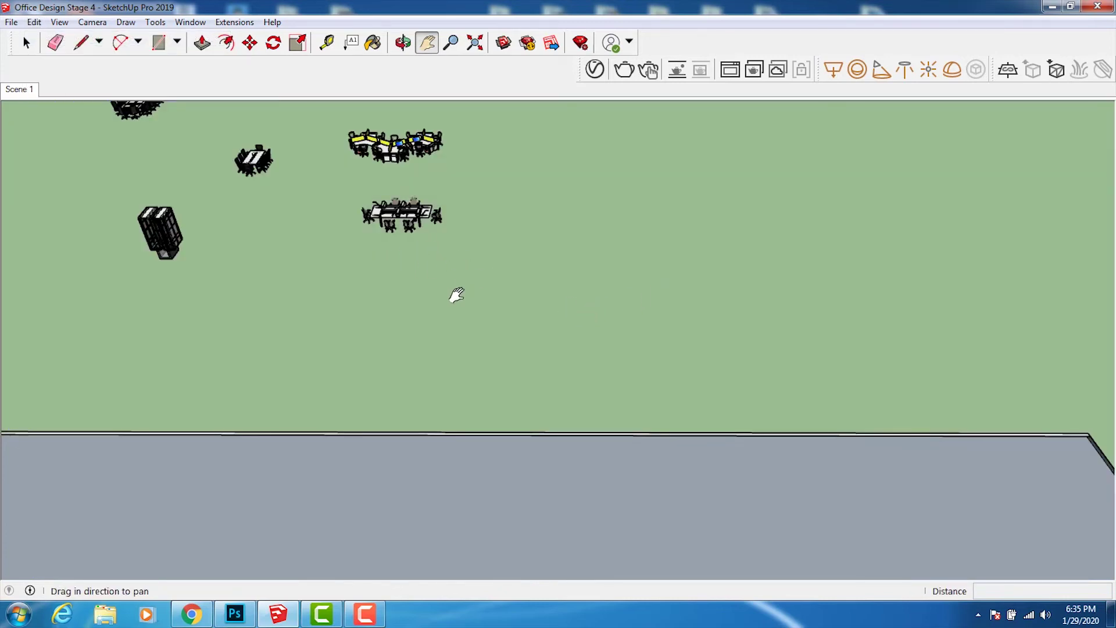
# Pan the office floor plan into the centre and orbit to a steep top-down view
pyautogui.moveTo(431, 323); pyautogui.dragTo(437, 331)
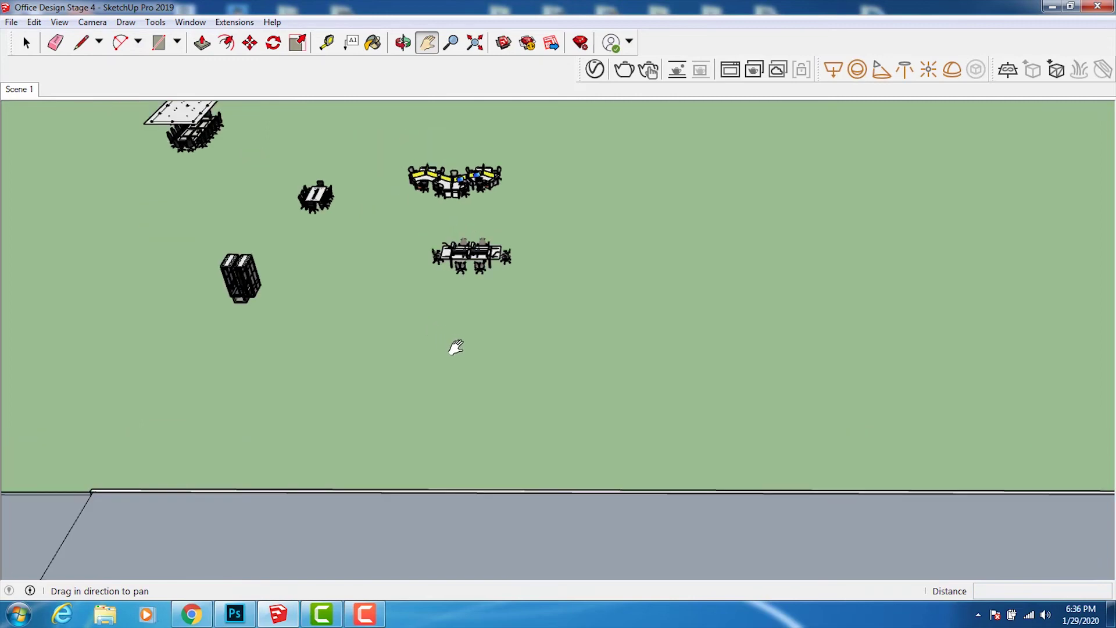
pyautogui.moveTo(478, 416); pyautogui.dragTo(488, 438)
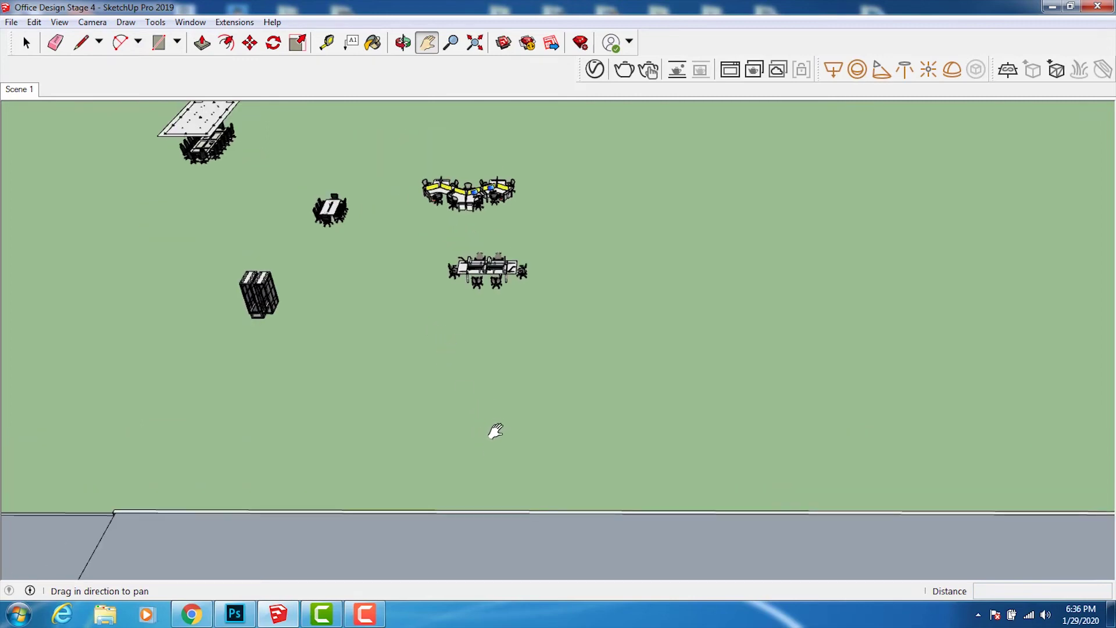
pyautogui.moveTo(483, 321); pyautogui.dragTo(488, 266)
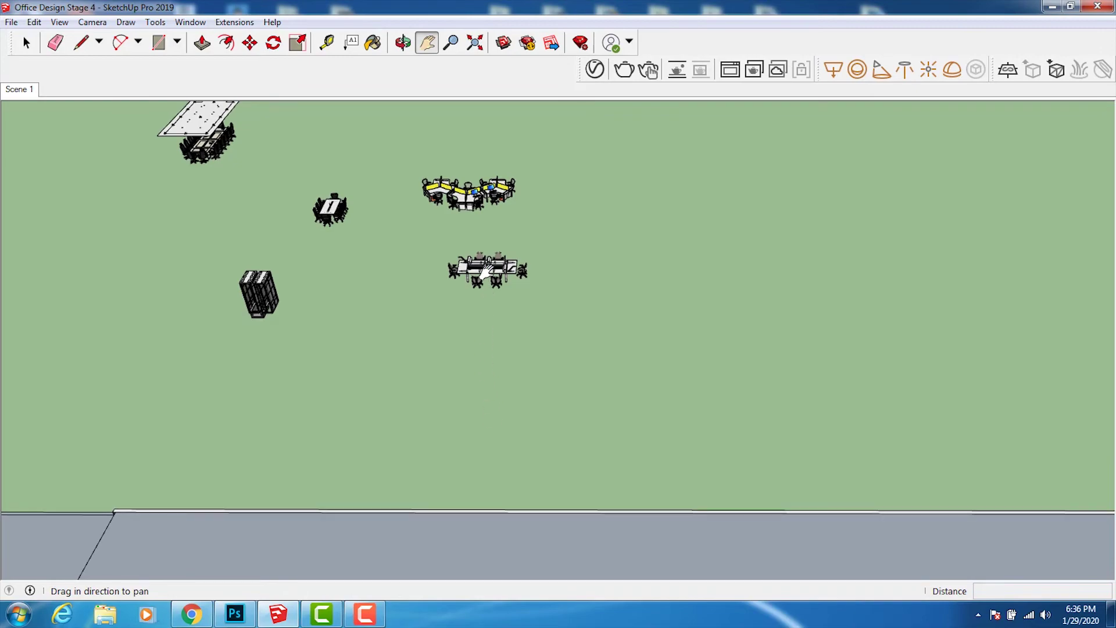
pyautogui.moveTo(554, 432); pyautogui.dragTo(556, 169)
pyautogui.moveTo(465, 512)
pyautogui.mouseDown()
pyautogui.moveTo(463, 361)
pyautogui.moveTo(623, 295)
pyautogui.moveTo(746, 305)
pyautogui.mouseUp()
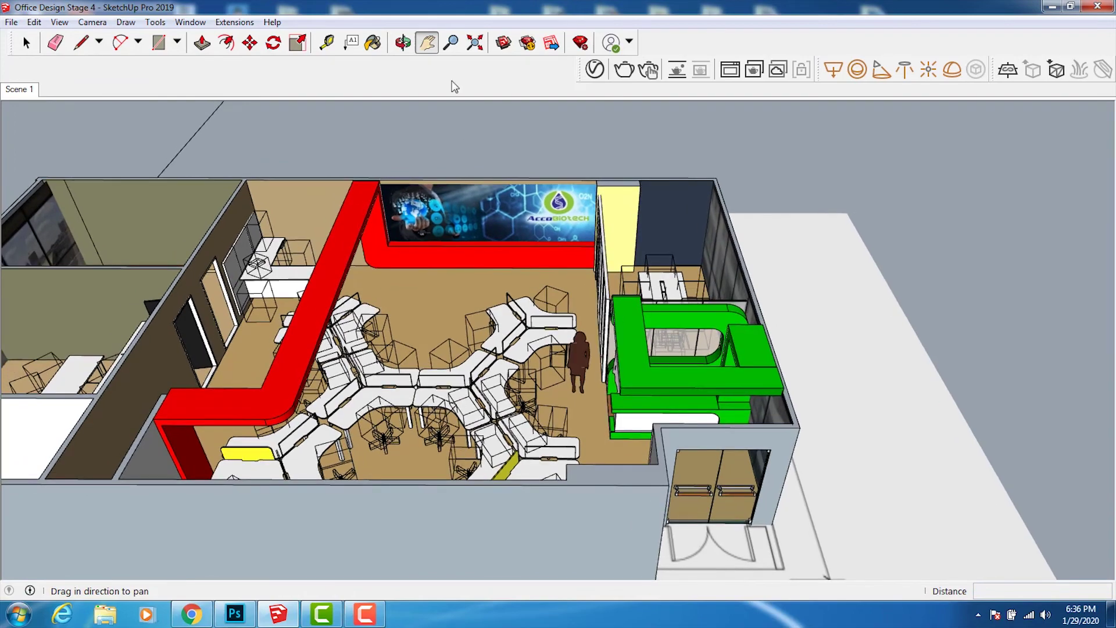
pyautogui.click(403, 43)
pyautogui.moveTo(430, 109); pyautogui.dragTo(403, 344)
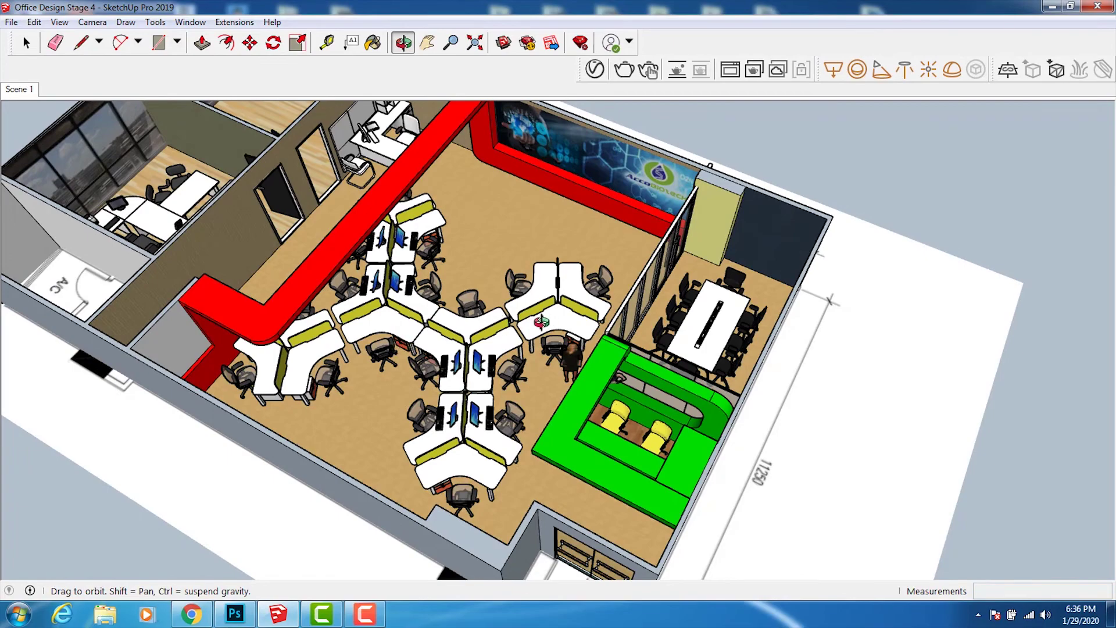
# Orbit to a lower oblique view, zoom in and circle the central desk cluster
pyautogui.moveTo(541, 321); pyautogui.dragTo(458, 262)
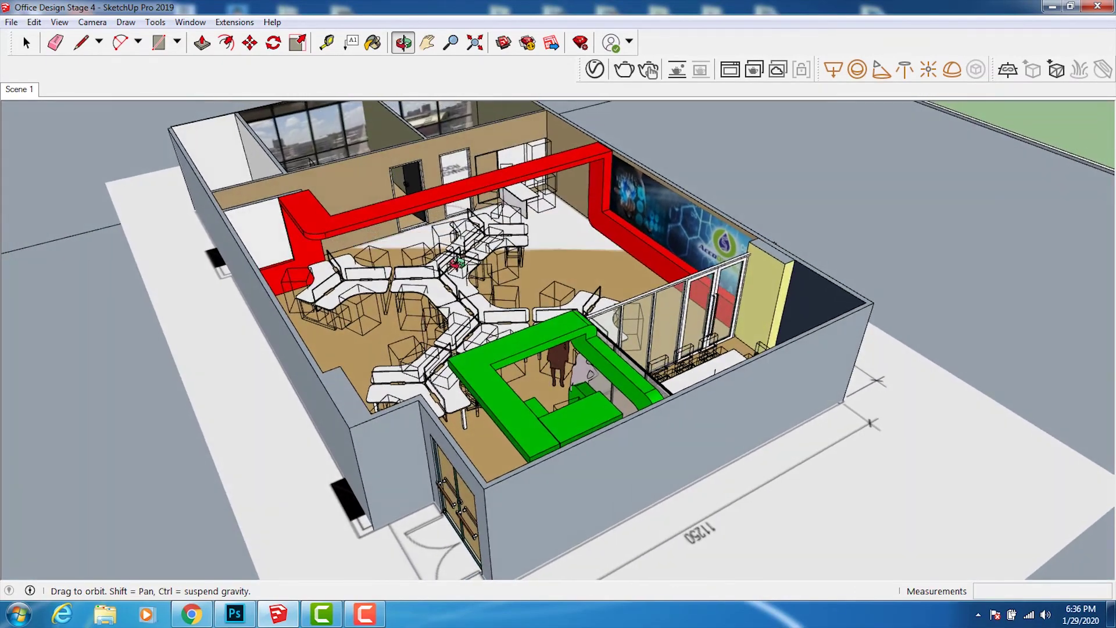
pyautogui.scroll(2, 457, 263)
pyautogui.scroll(2, 436, 276)
pyautogui.scroll(2, 416, 289)
pyautogui.scroll(2, 394, 301)
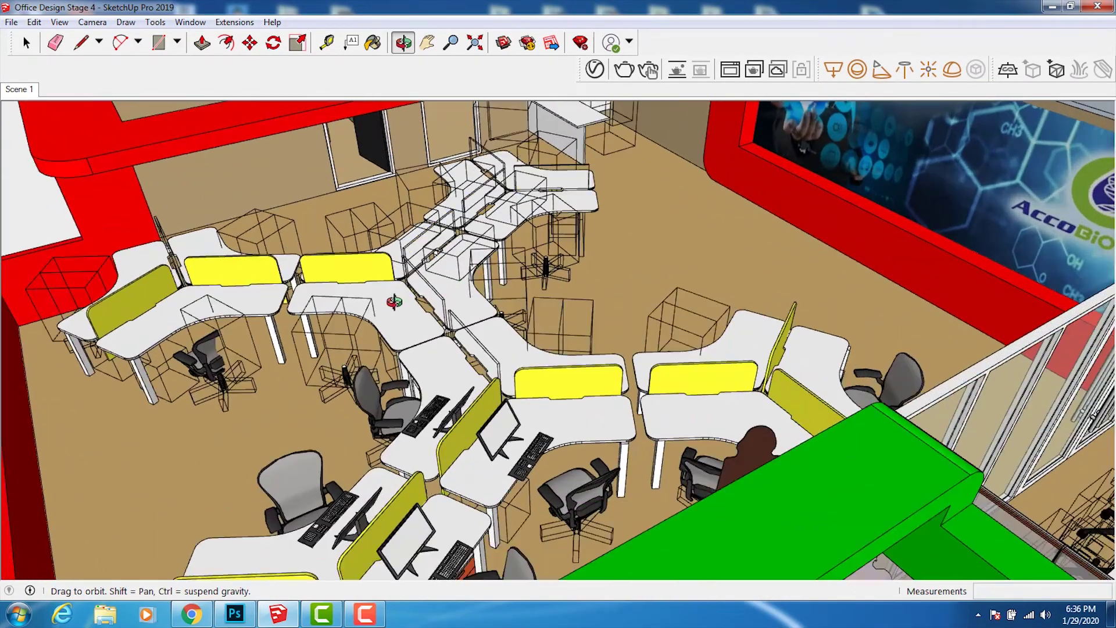
pyautogui.scroll(2, 395, 302)
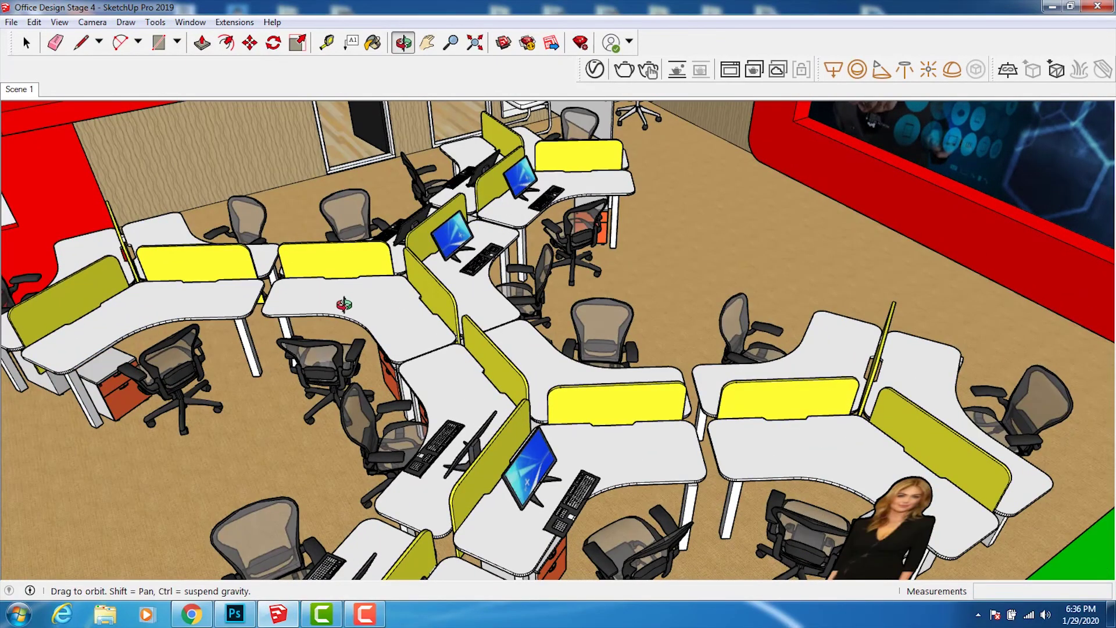
pyautogui.moveTo(366, 296)
pyautogui.mouseDown()
pyautogui.moveTo(472, 273)
pyautogui.moveTo(494, 297)
pyautogui.moveTo(706, 336)
pyautogui.moveTo(795, 328)
pyautogui.mouseUp()
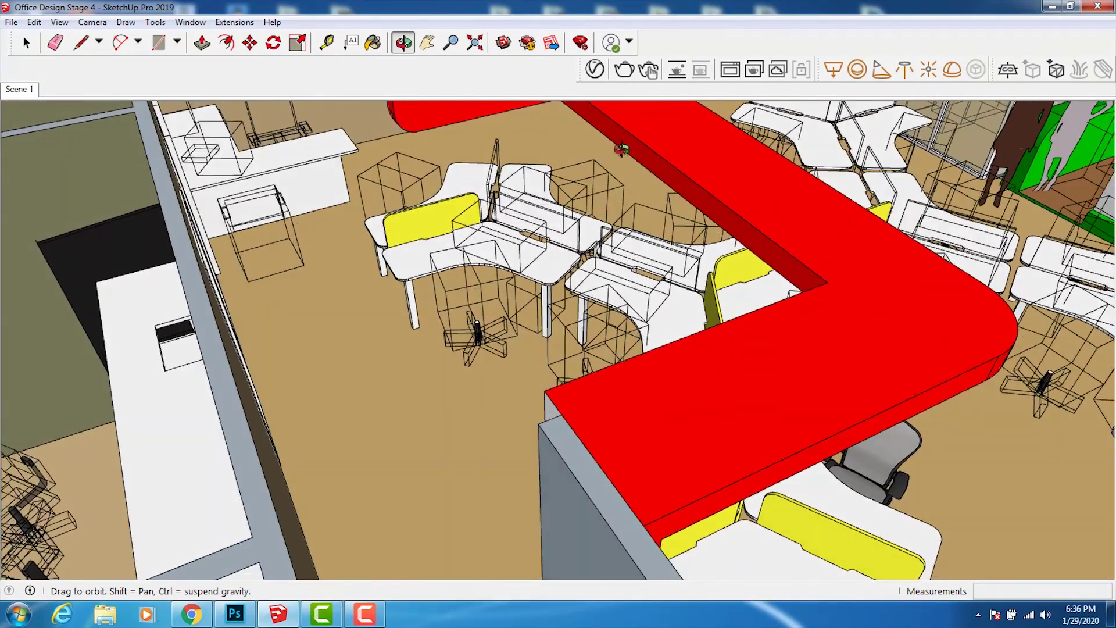
# Move the view past the mural toward the meeting room and orbit down to eye level
pyautogui.click(426, 43)
pyautogui.moveTo(1047, 244)
pyautogui.mouseDown()
pyautogui.moveTo(808, 318)
pyautogui.moveTo(662, 435)
pyautogui.moveTo(681, 497)
pyautogui.mouseUp()
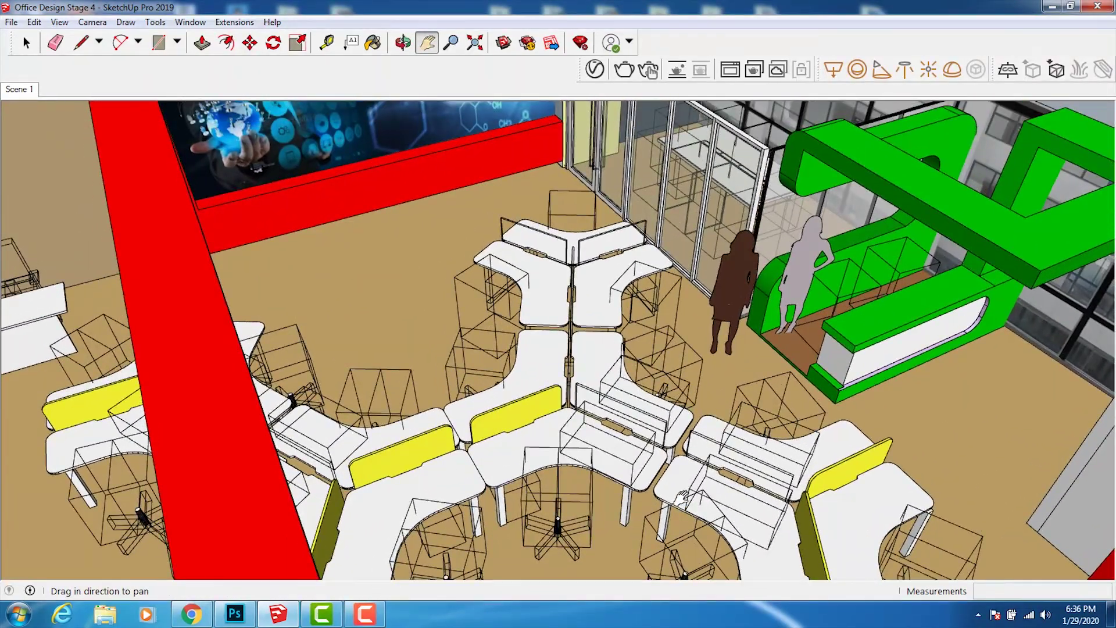
pyautogui.scroll(2, 657, 208)
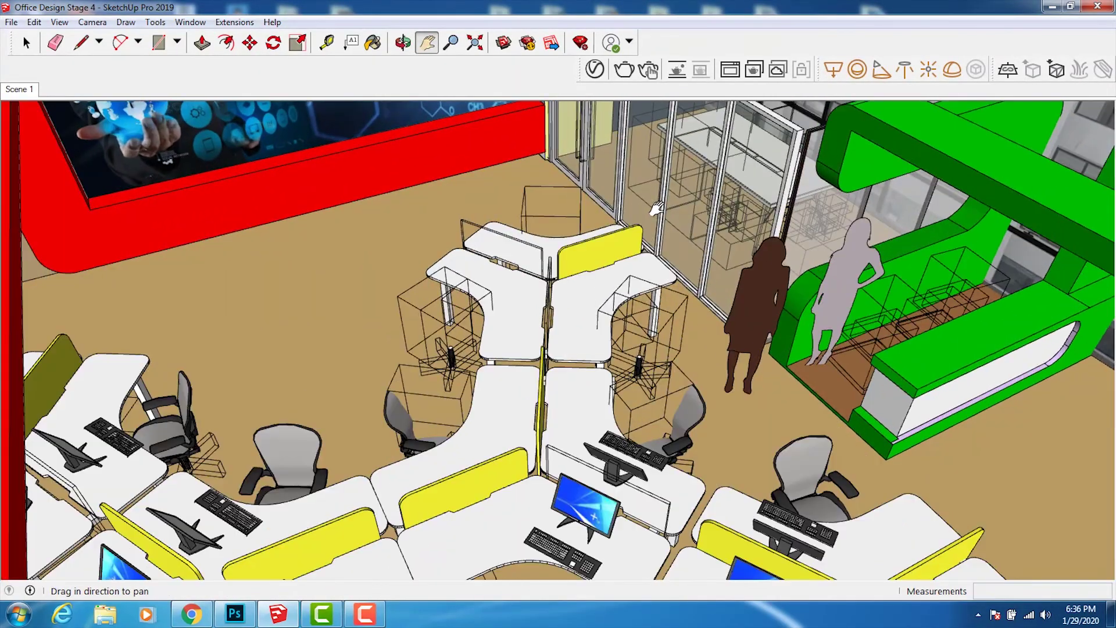
pyautogui.moveTo(689, 194); pyautogui.dragTo(668, 316)
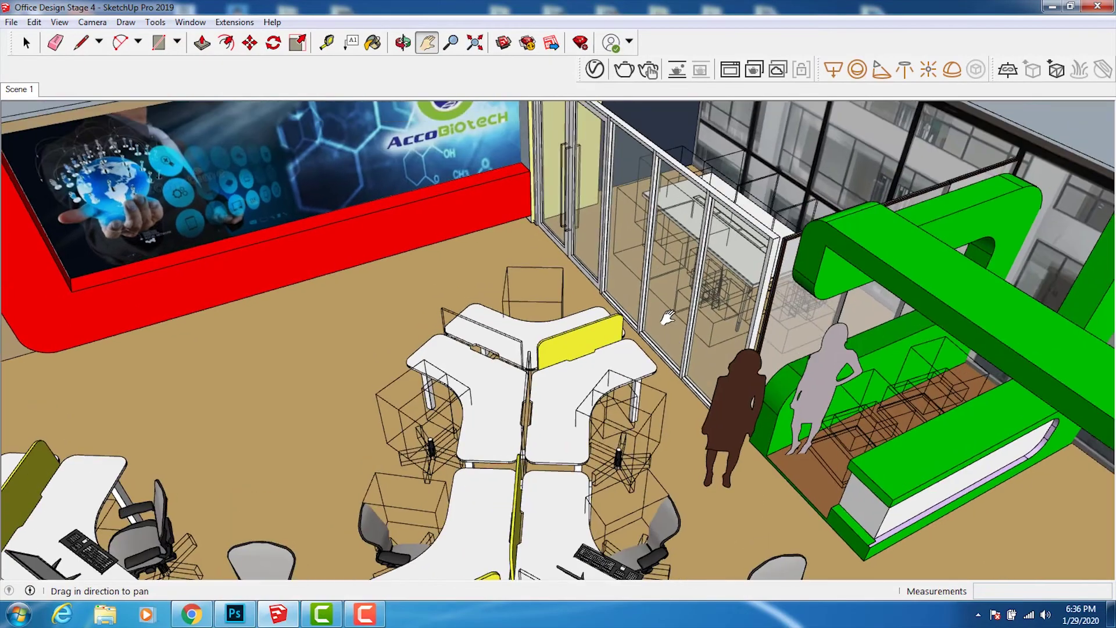
pyautogui.scroll(2, 654, 391)
pyautogui.scroll(1, 664, 389)
pyautogui.scroll(2, 692, 333)
pyautogui.scroll(2, 692, 333)
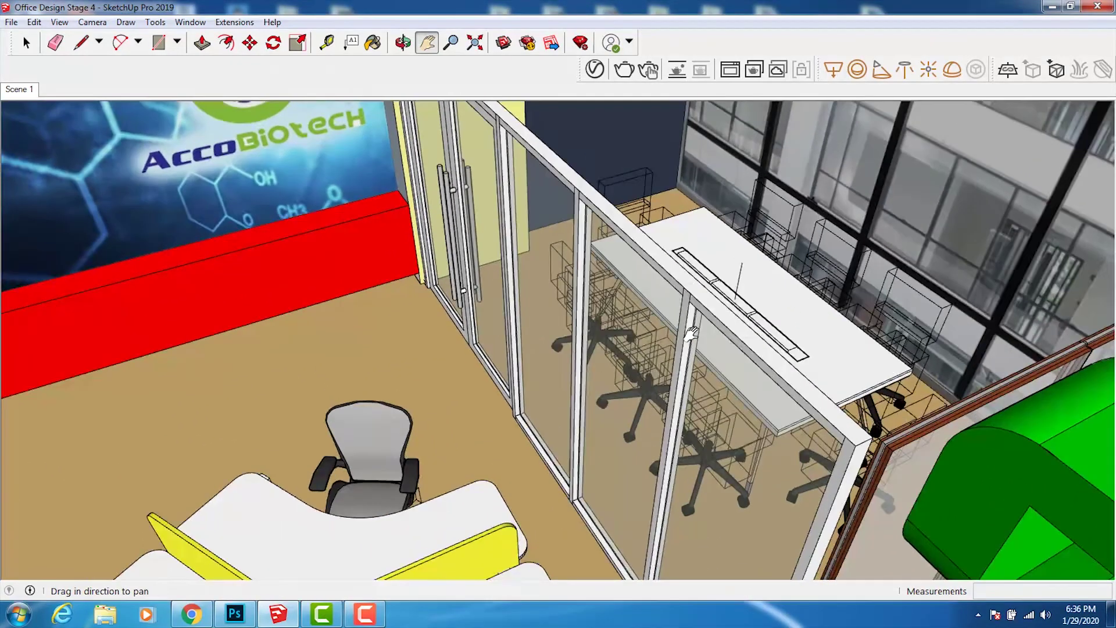
pyautogui.scroll(2, 692, 333)
pyautogui.click(403, 43)
pyautogui.moveTo(582, 360); pyautogui.dragTo(645, 180)
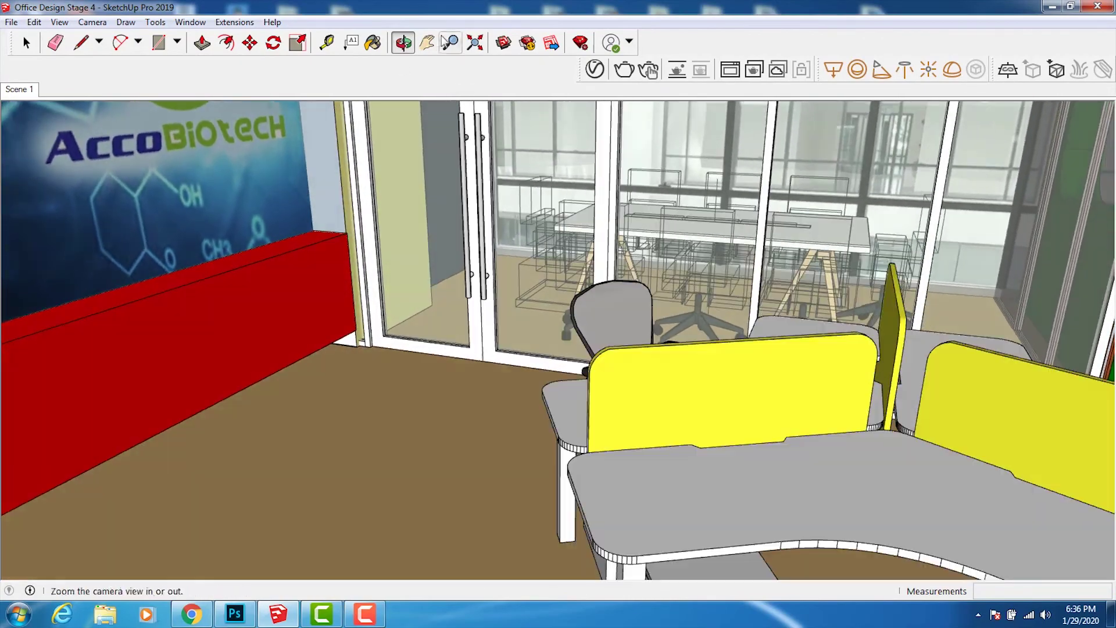
# Slide past the glass meeting room and orbit to face the green reception desk
pyautogui.click(427, 42)
pyautogui.moveTo(681, 255); pyautogui.dragTo(576, 344)
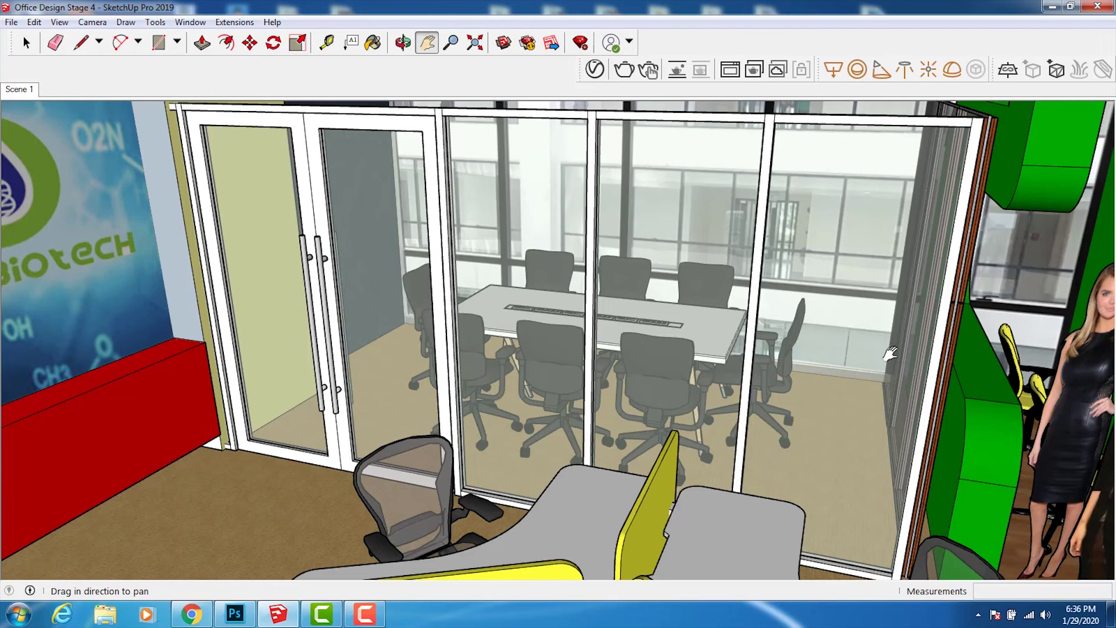
pyautogui.moveTo(878, 355); pyautogui.dragTo(654, 323)
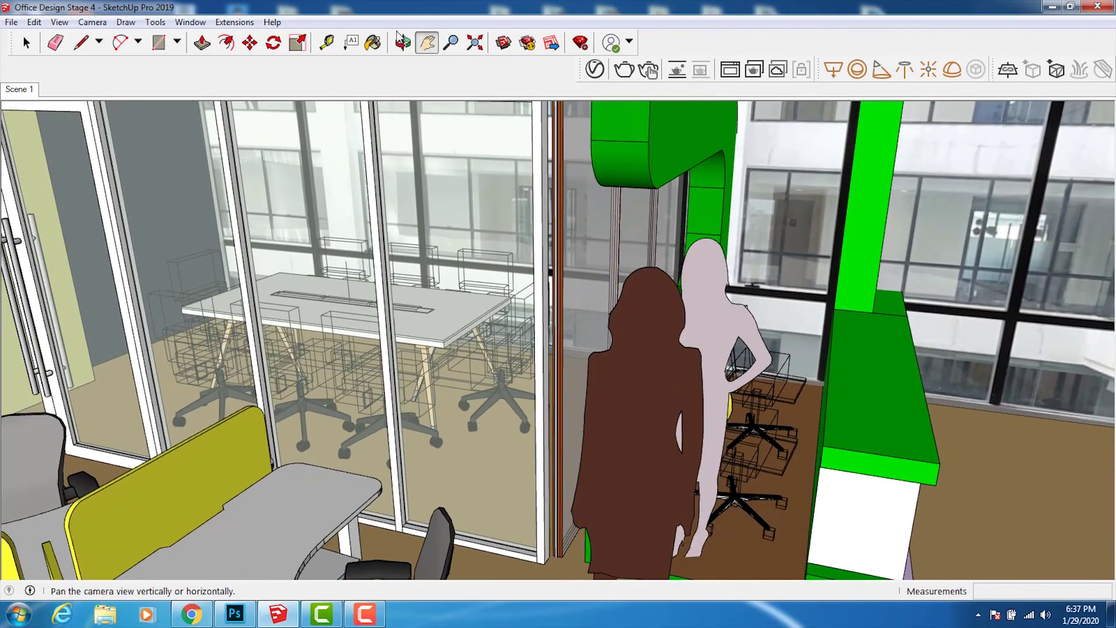
pyautogui.click(403, 42)
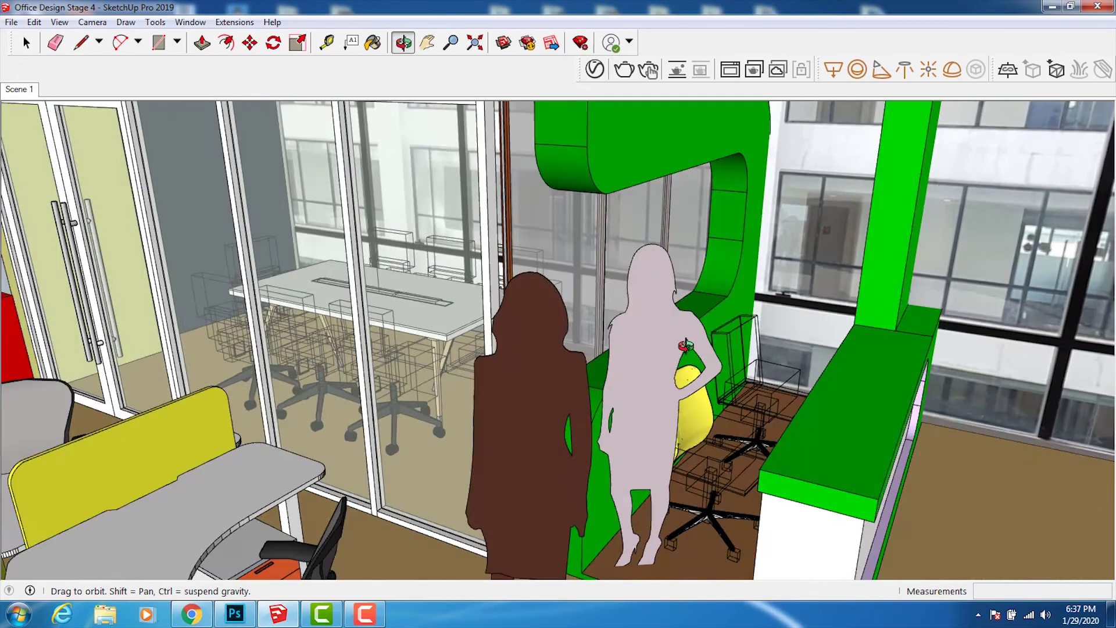
pyautogui.moveTo(744, 370); pyautogui.dragTo(620, 314)
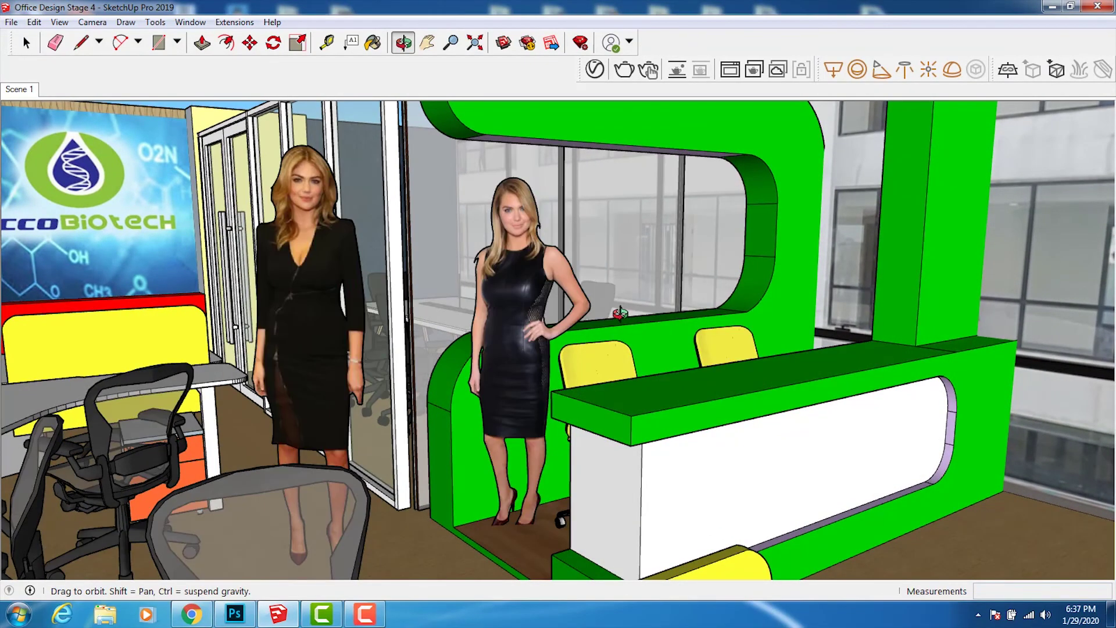
pyautogui.moveTo(597, 348); pyautogui.dragTo(421, 200)
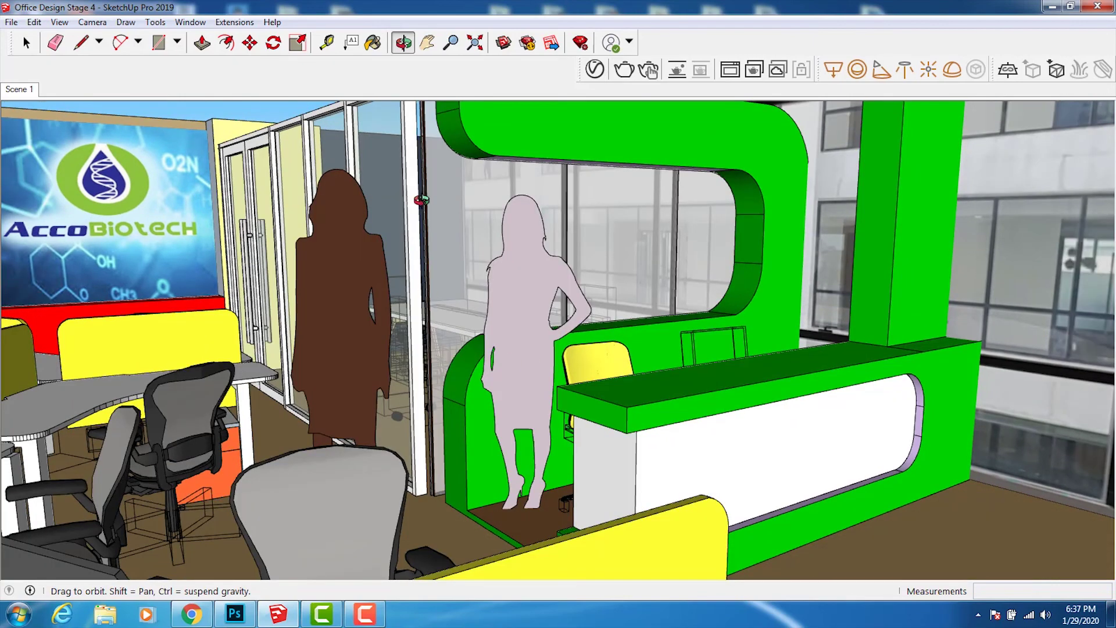
# Pan and zoom onto the workstation monitors, revealing more desks to the side
pyautogui.click(427, 43)
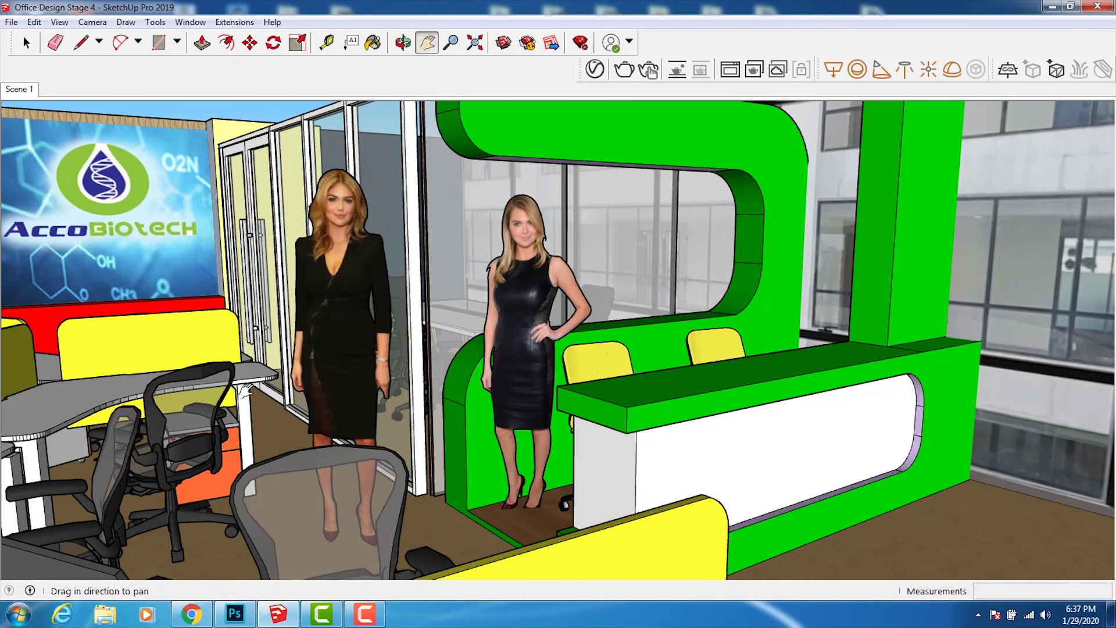
pyautogui.moveTo(323, 376); pyautogui.dragTo(526, 283)
pyautogui.scroll(-3, 597, 294)
pyautogui.scroll(-2, 598, 294)
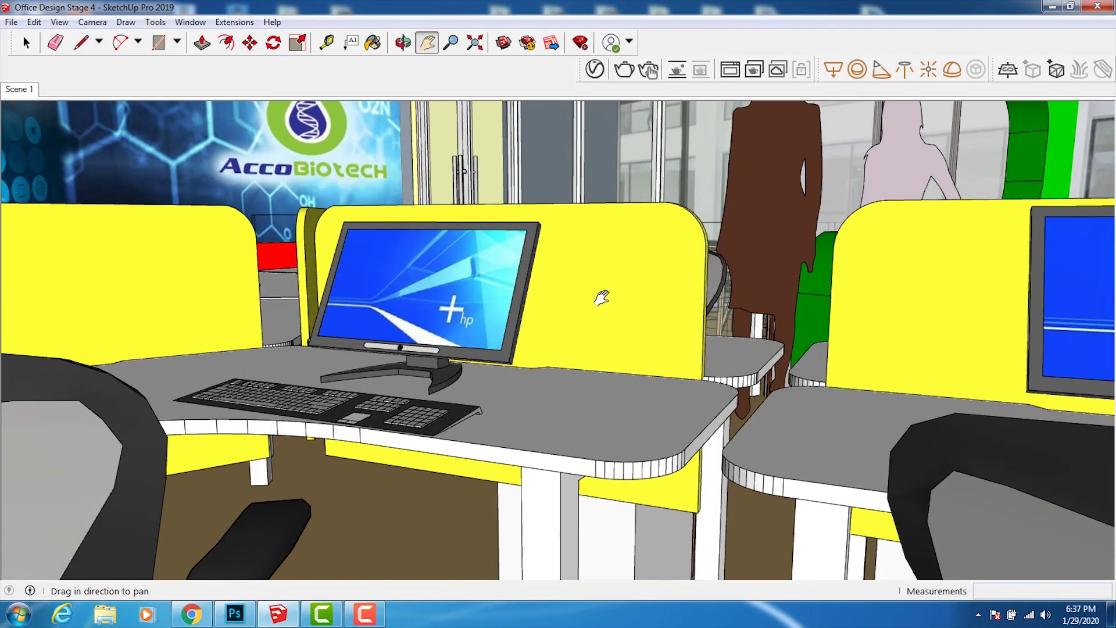
pyautogui.scroll(-2, 598, 294)
pyautogui.scroll(-2, 505, 316)
pyautogui.scroll(2, 435, 283)
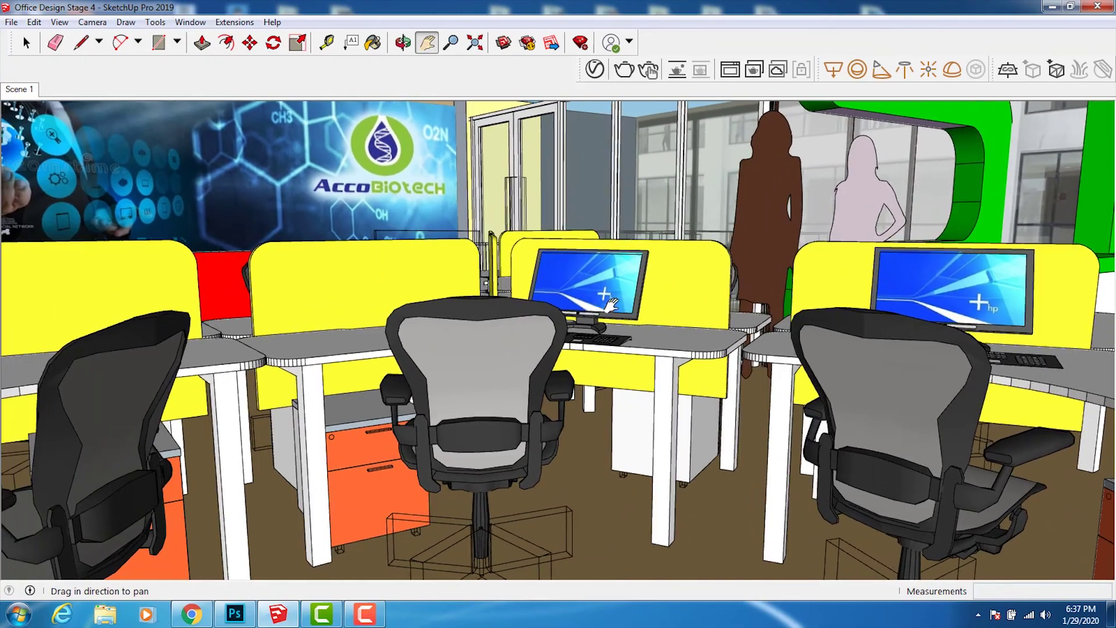
pyautogui.scroll(2, 434, 283)
pyautogui.scroll(2, 435, 283)
pyautogui.moveTo(435, 283); pyautogui.dragTo(548, 318)
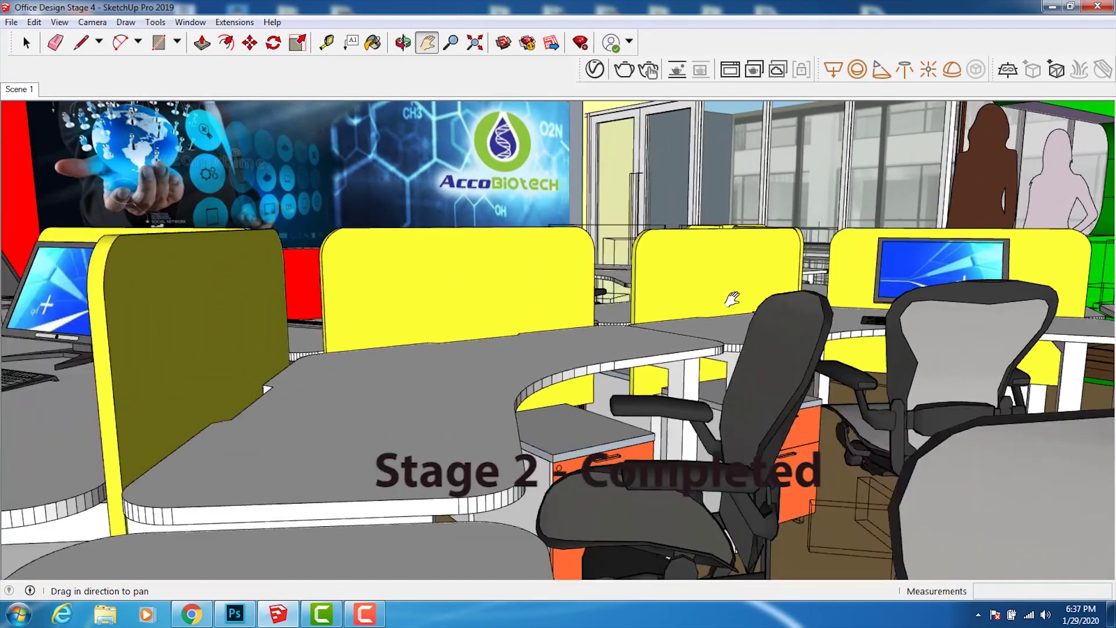
# Orbit higher over the curved yellow-screened desks and pan to frame them before the red mural wall
pyautogui.scroll(-3, 549, 317)
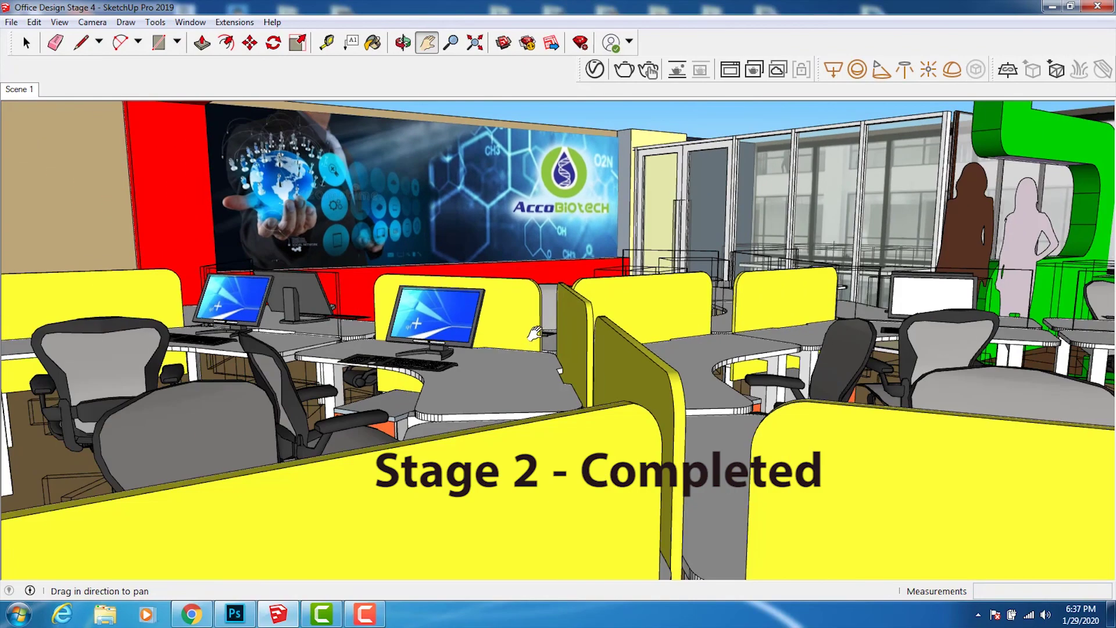
pyautogui.scroll(1, 548, 317)
pyautogui.click(413, 49)
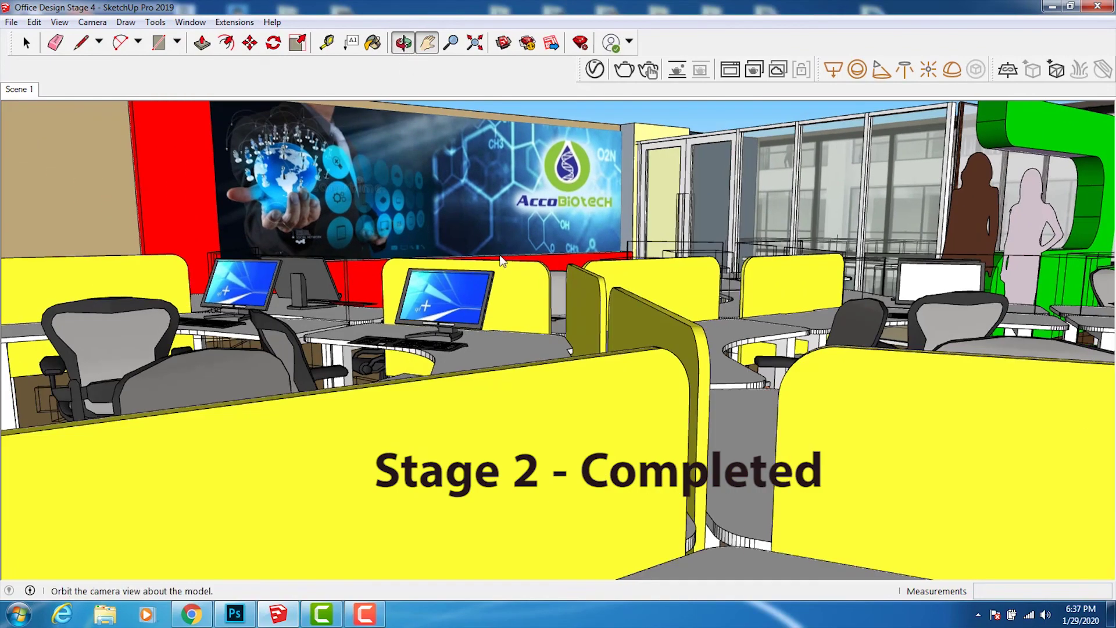
pyautogui.moveTo(500, 257); pyautogui.dragTo(514, 286)
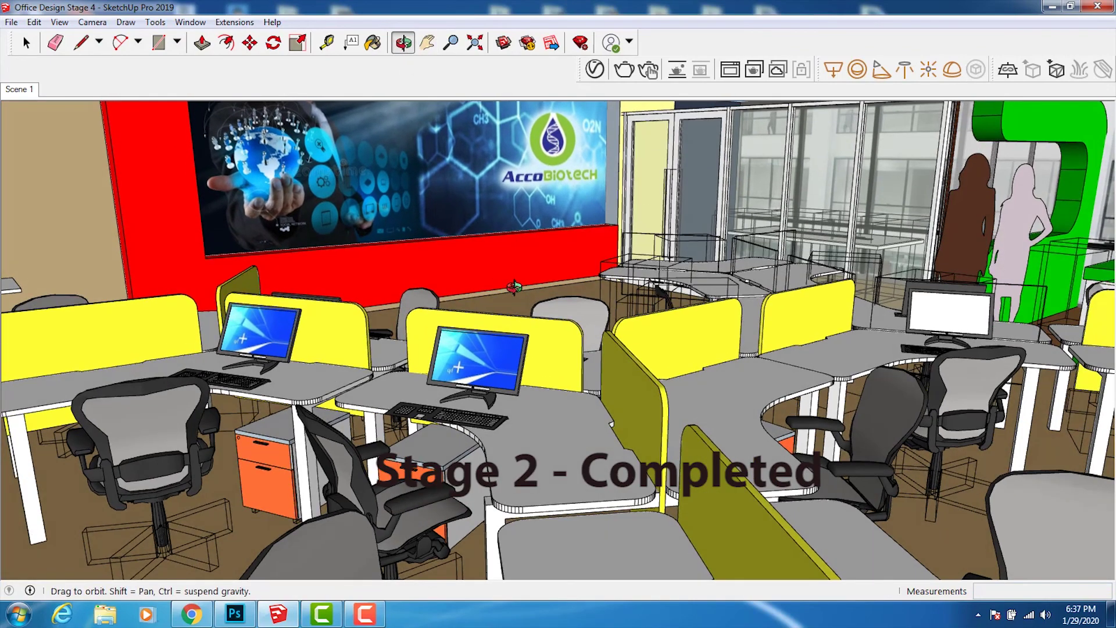
pyautogui.click(428, 42)
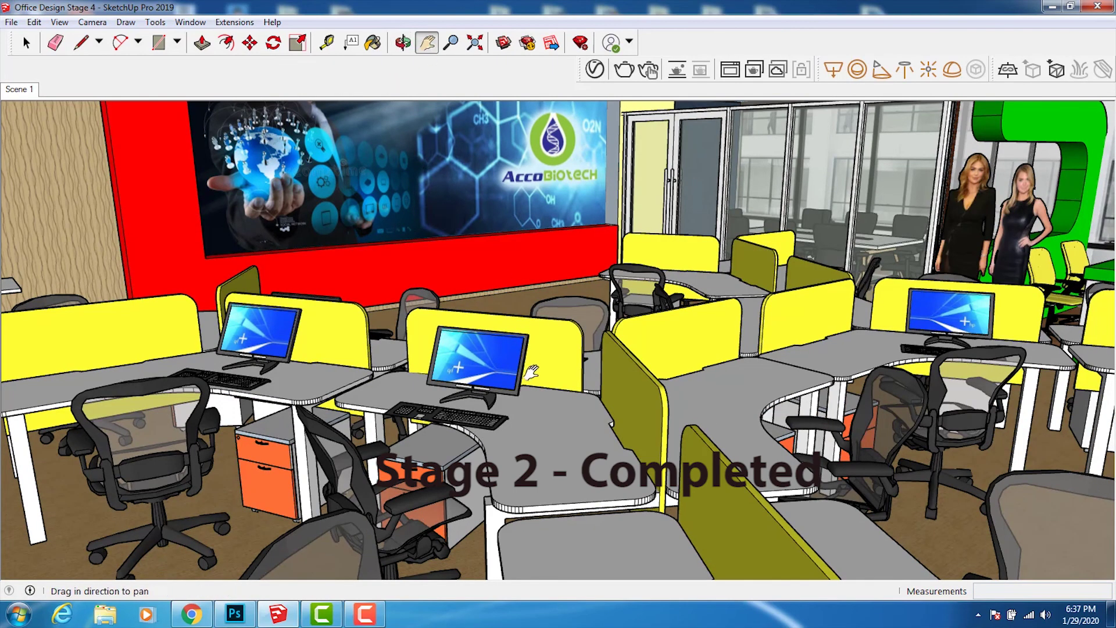
pyautogui.moveTo(527, 431); pyautogui.dragTo(560, 364)
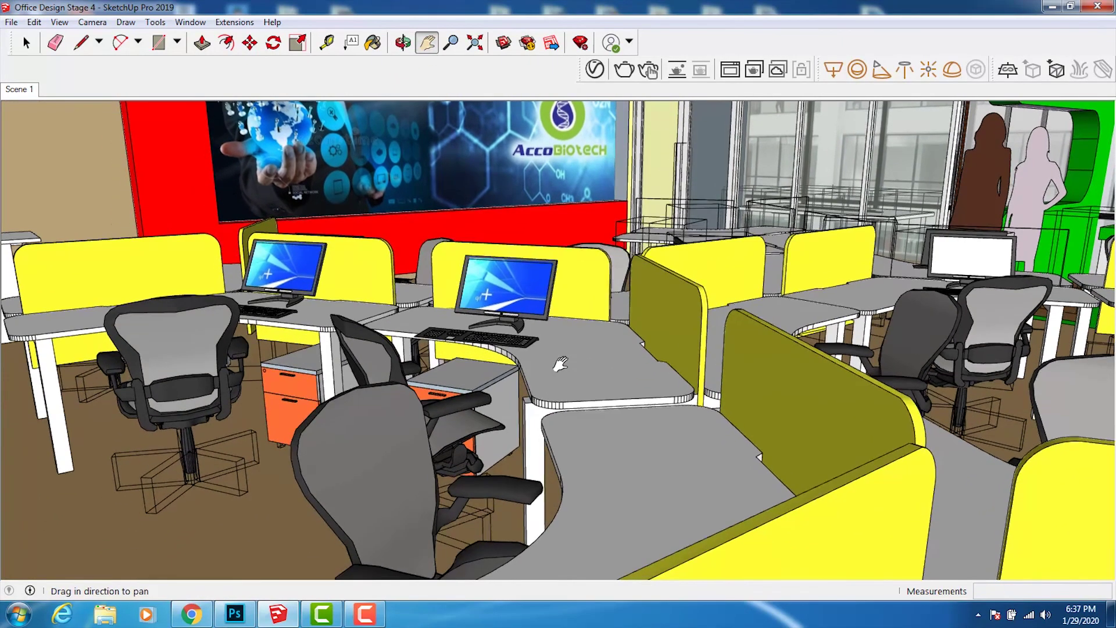